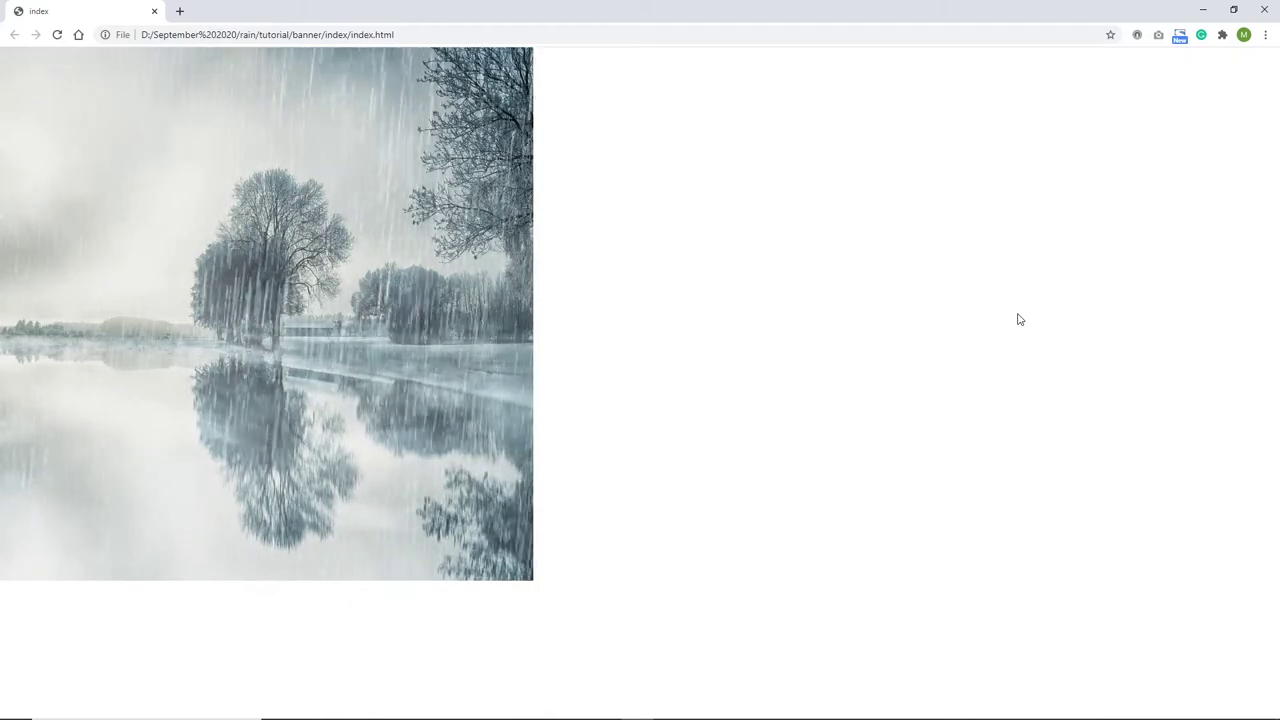
# Switch to the Pixabay winter results, open the foggy lake and trees photo, and display its free download sizes.
pyautogui.hotkey('alt', 'Tab')
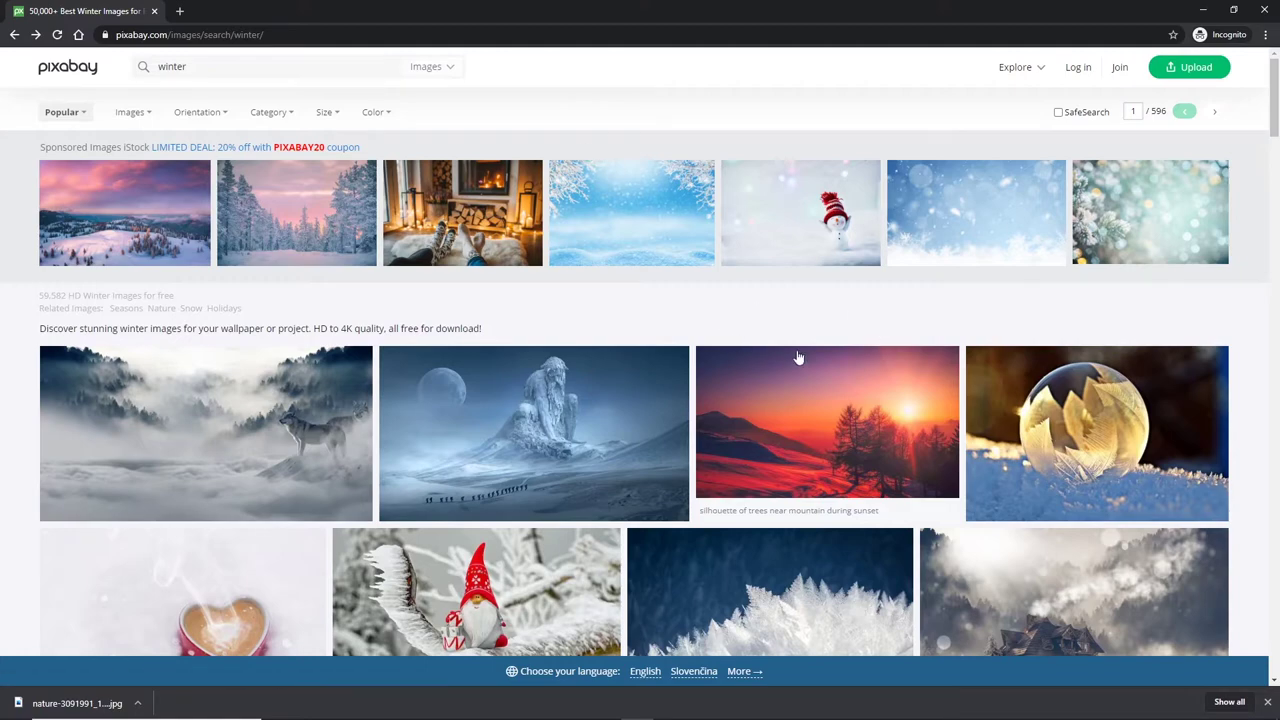
pyautogui.scroll(-5, 752, 363)
pyautogui.scroll(-5, 755, 362)
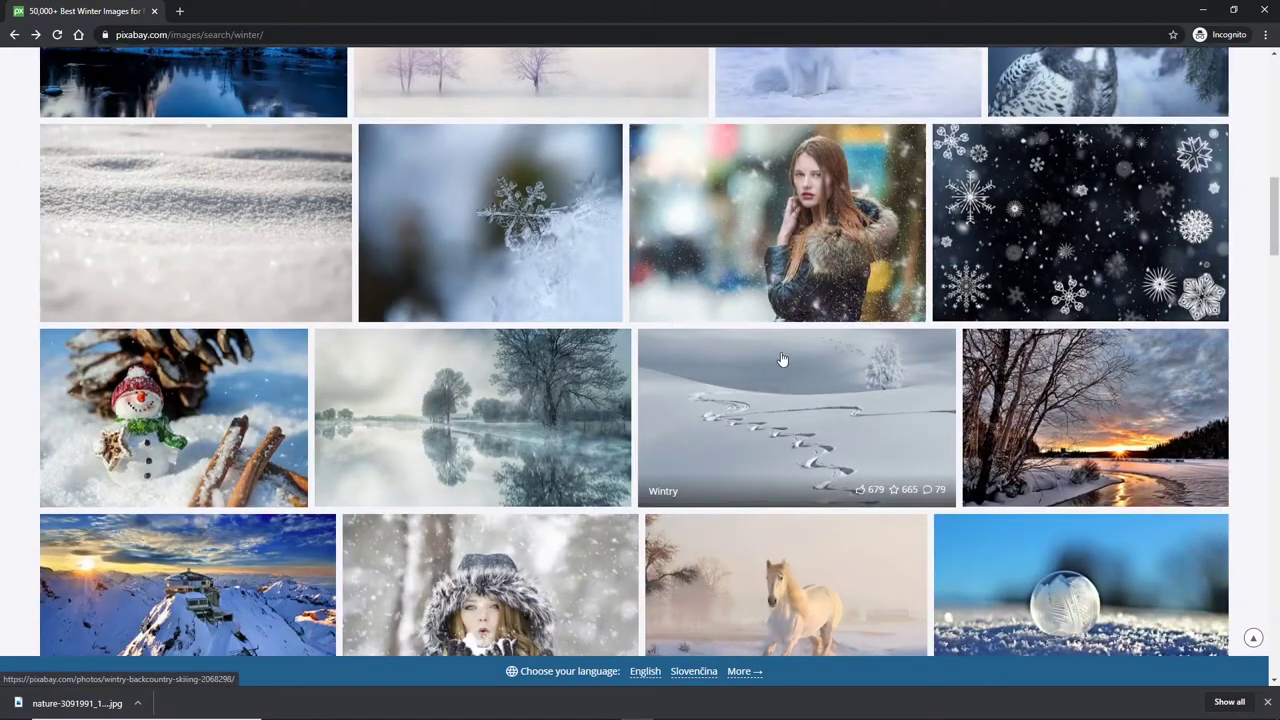
pyautogui.click(476, 416)
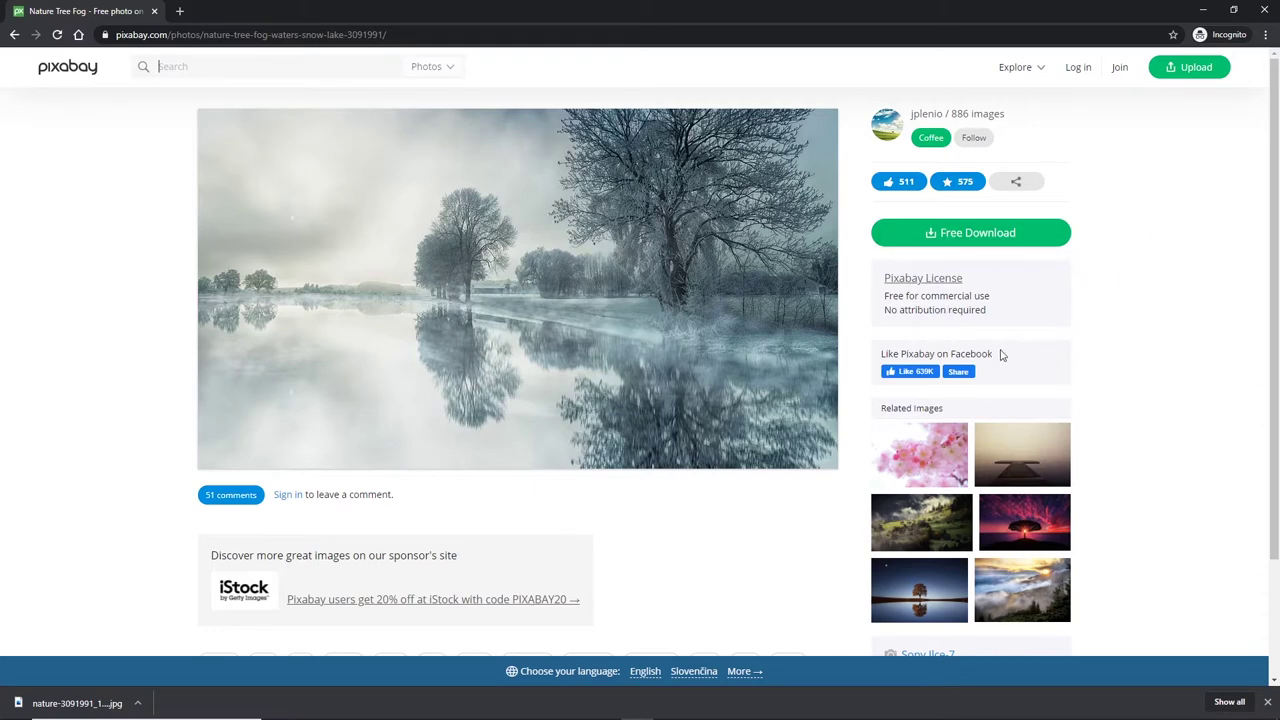
pyautogui.click(940, 237)
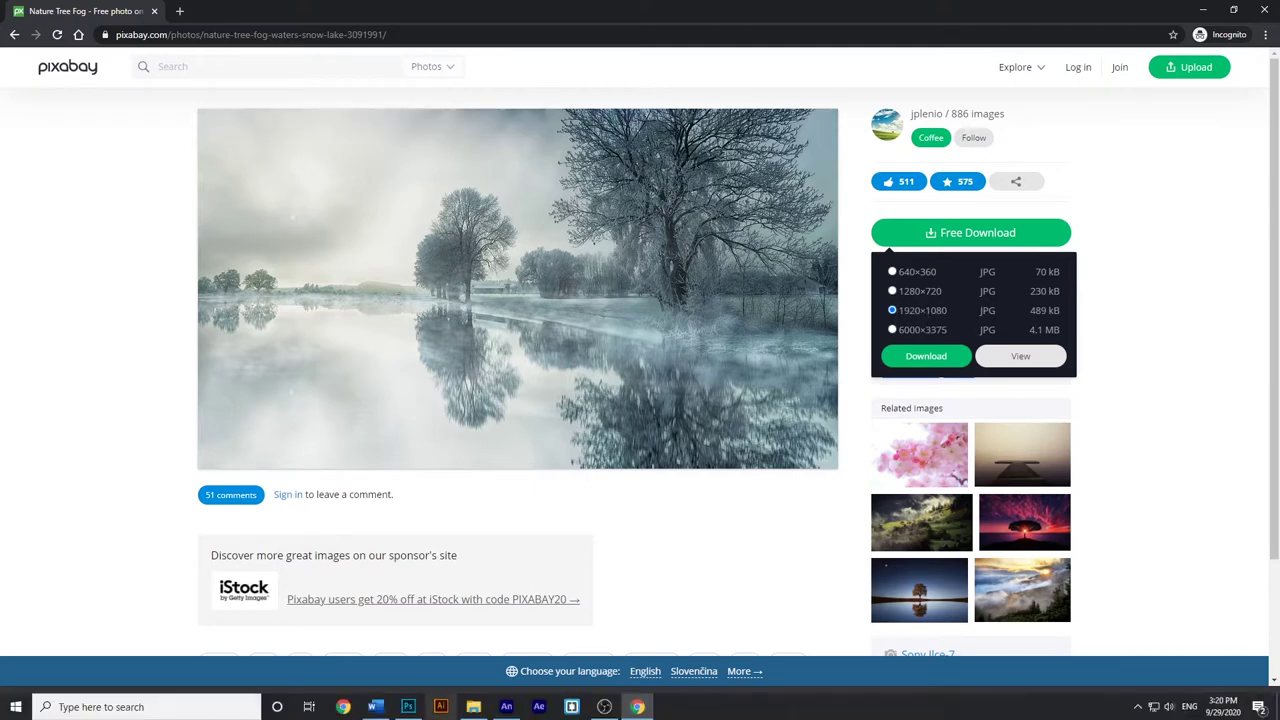
# Switch to Photoshop and create a new 1600 × 1600 pixel RGB document at 300 pixels/inch with a white background.
pyautogui.click(408, 708)
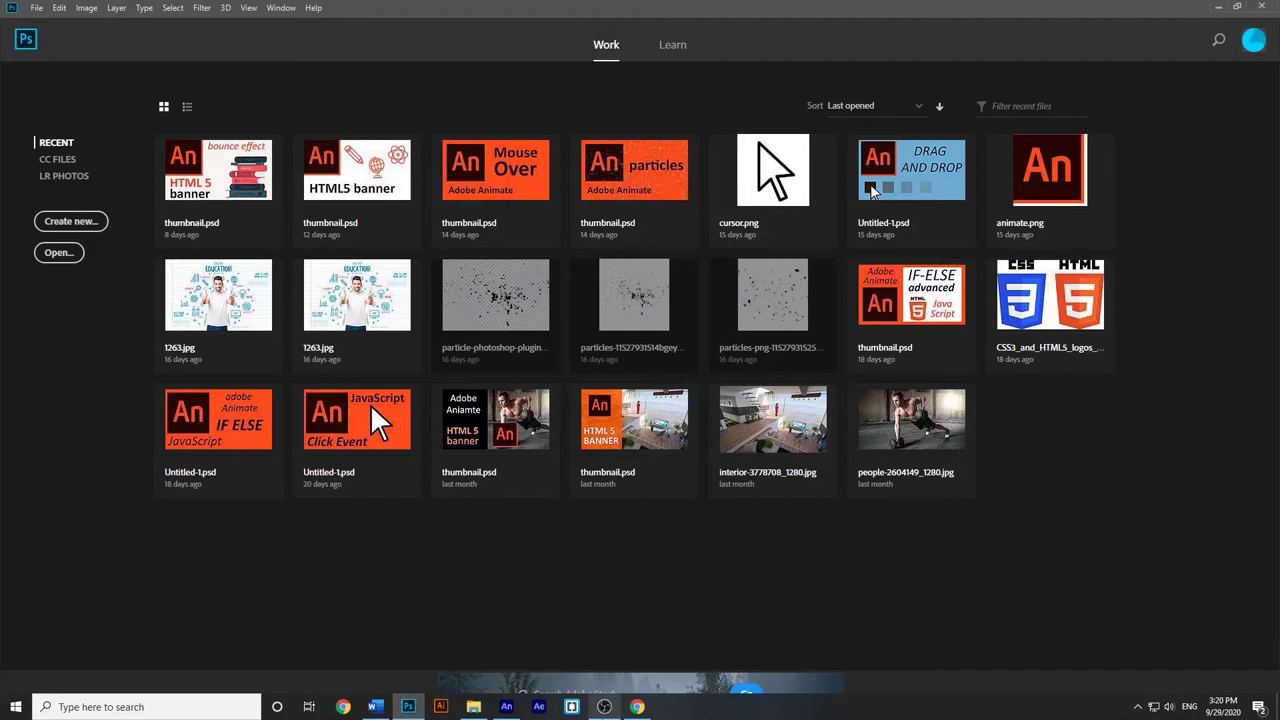
pyautogui.moveTo(604, 706)
pyautogui.moveTo(548, 650)
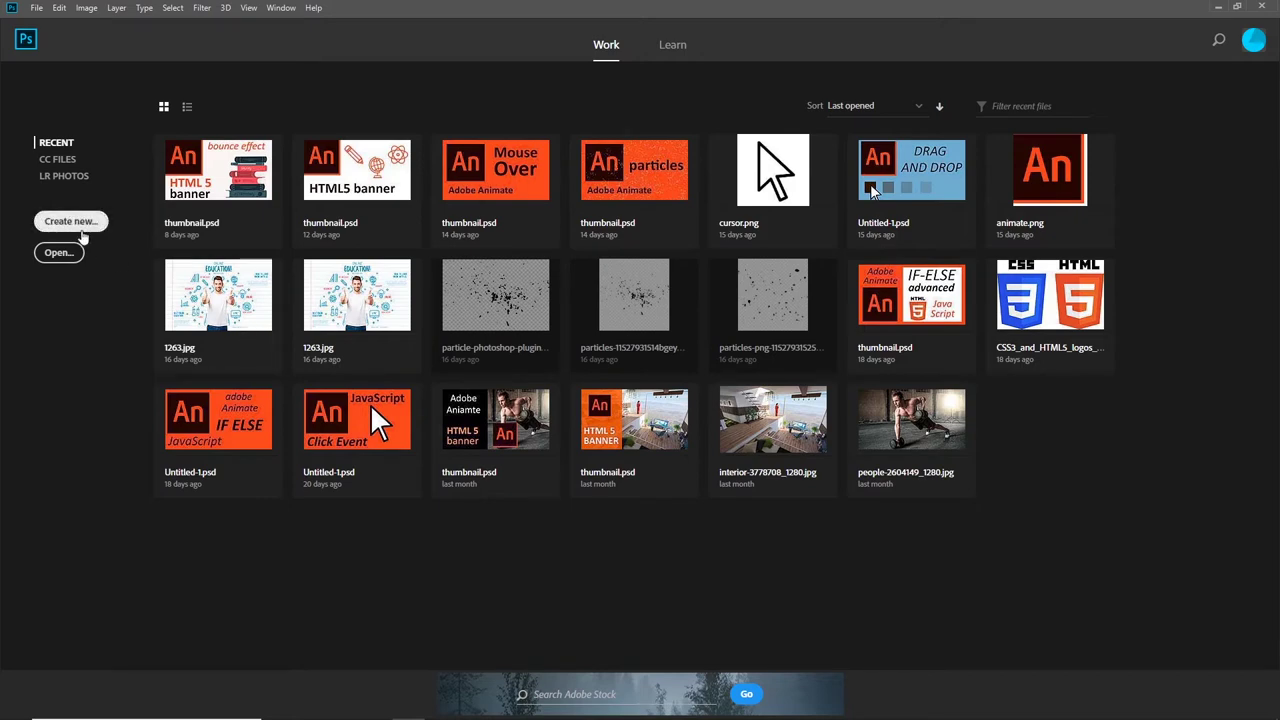
pyautogui.click(83, 230)
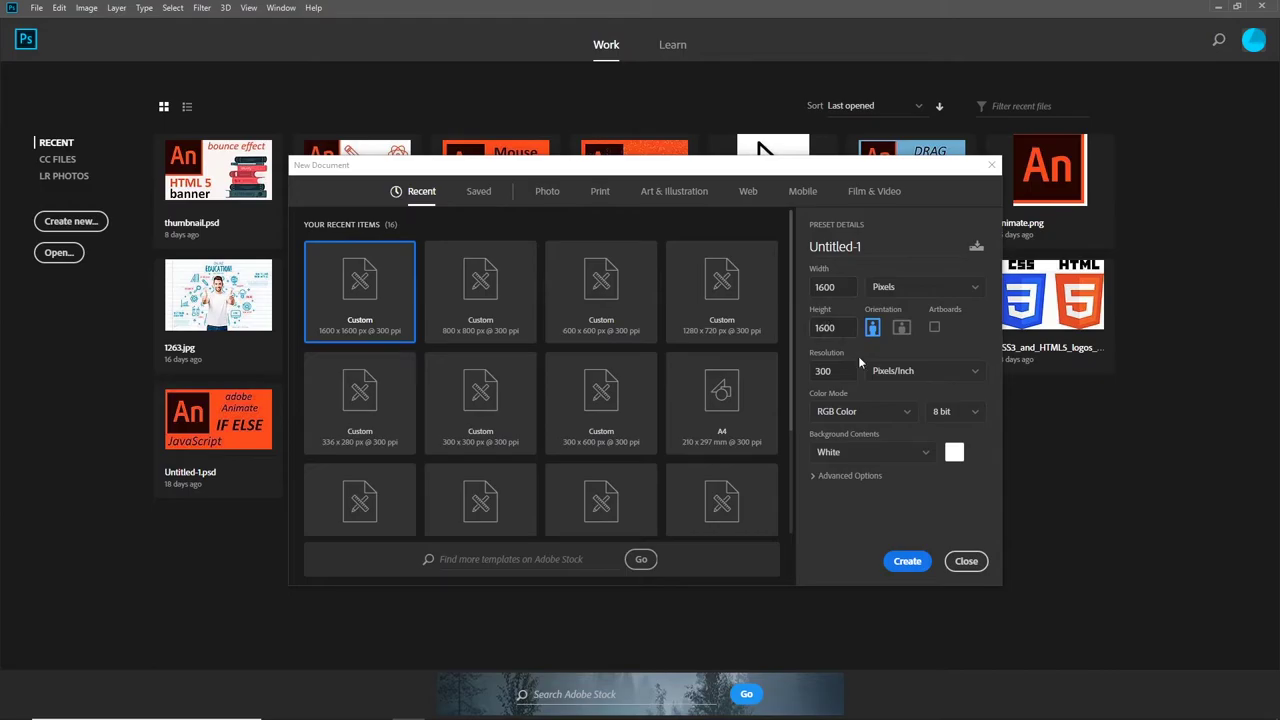
pyautogui.click(906, 561)
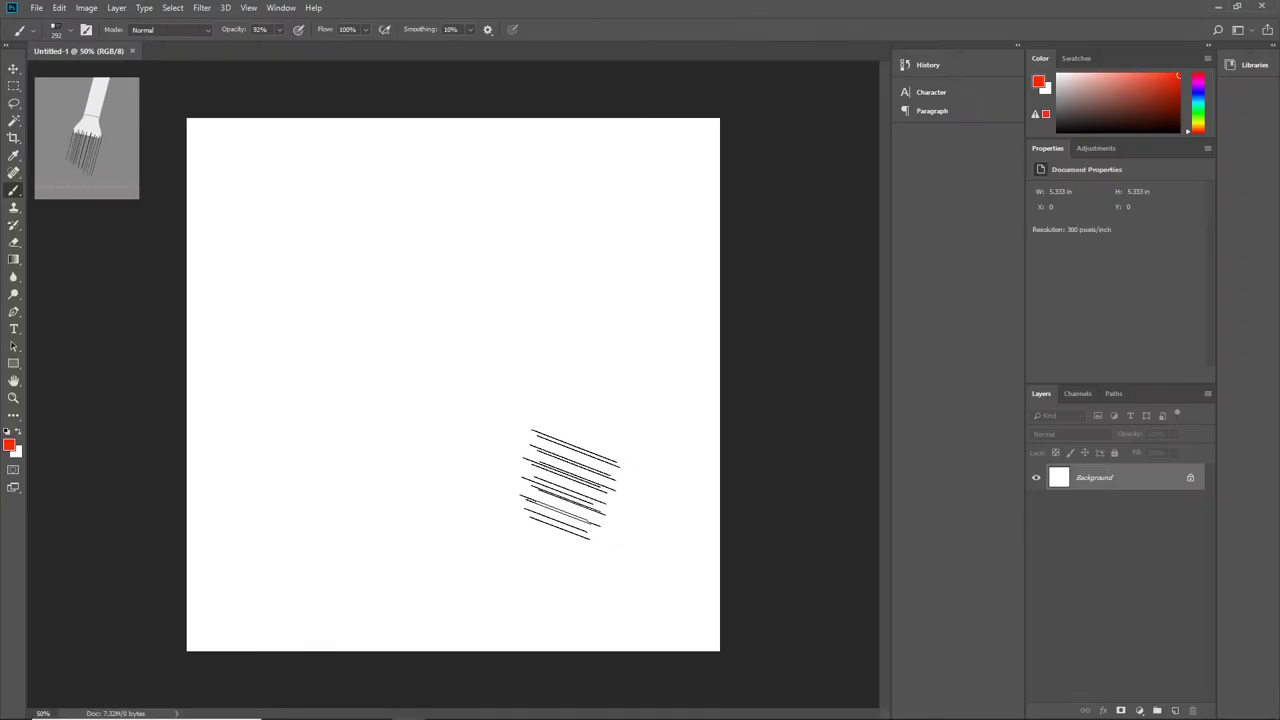
# Add a solid color fill layer in black (000000) above the background.
pyautogui.press('v')
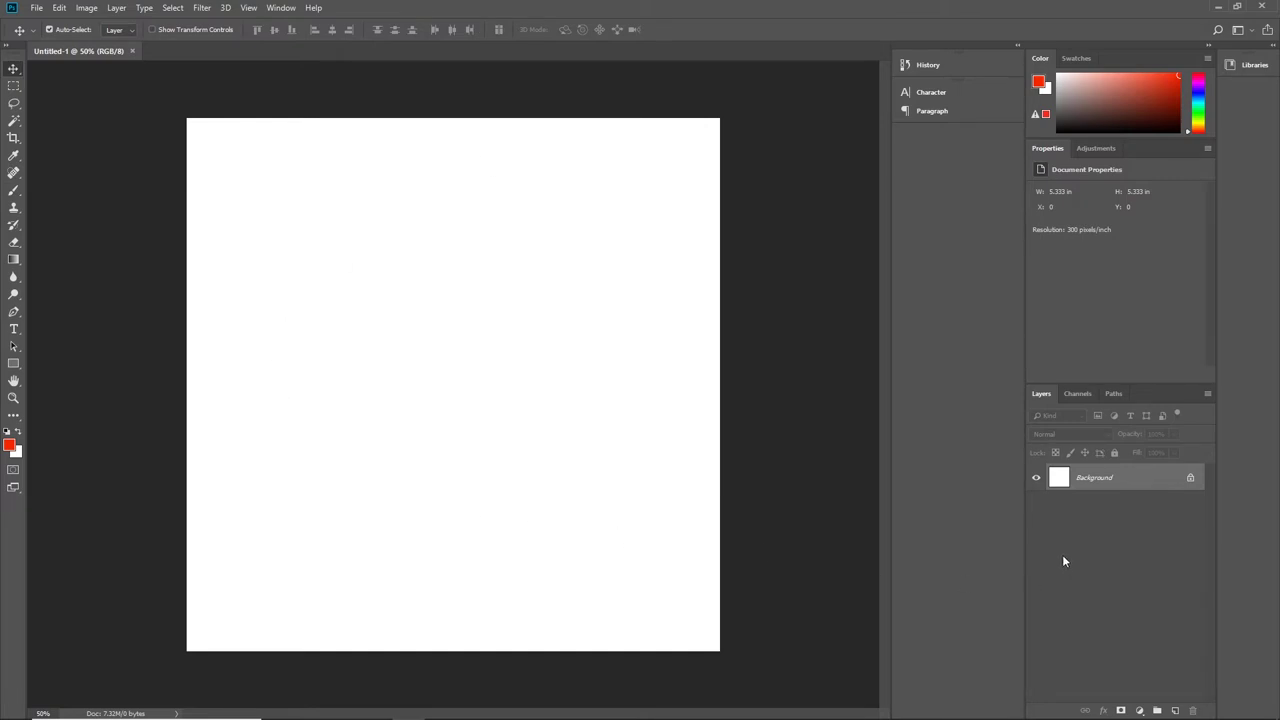
pyautogui.click(1140, 710)
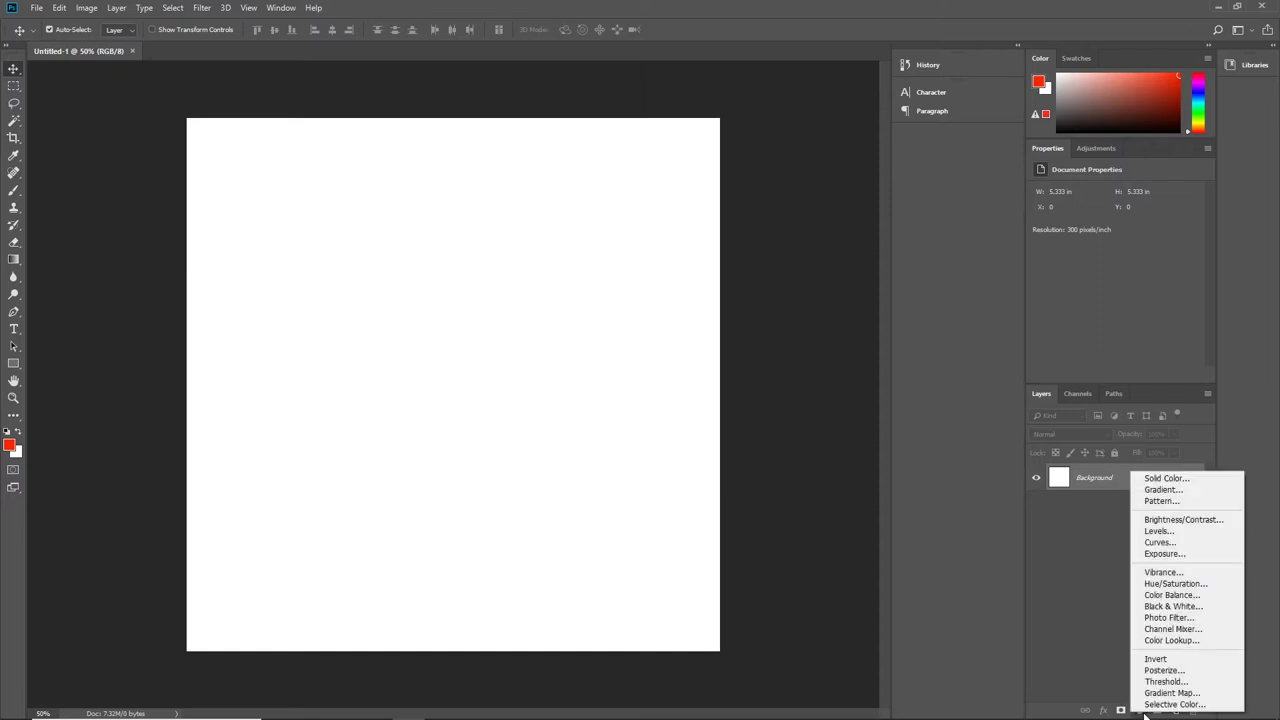
pyautogui.click(1165, 478)
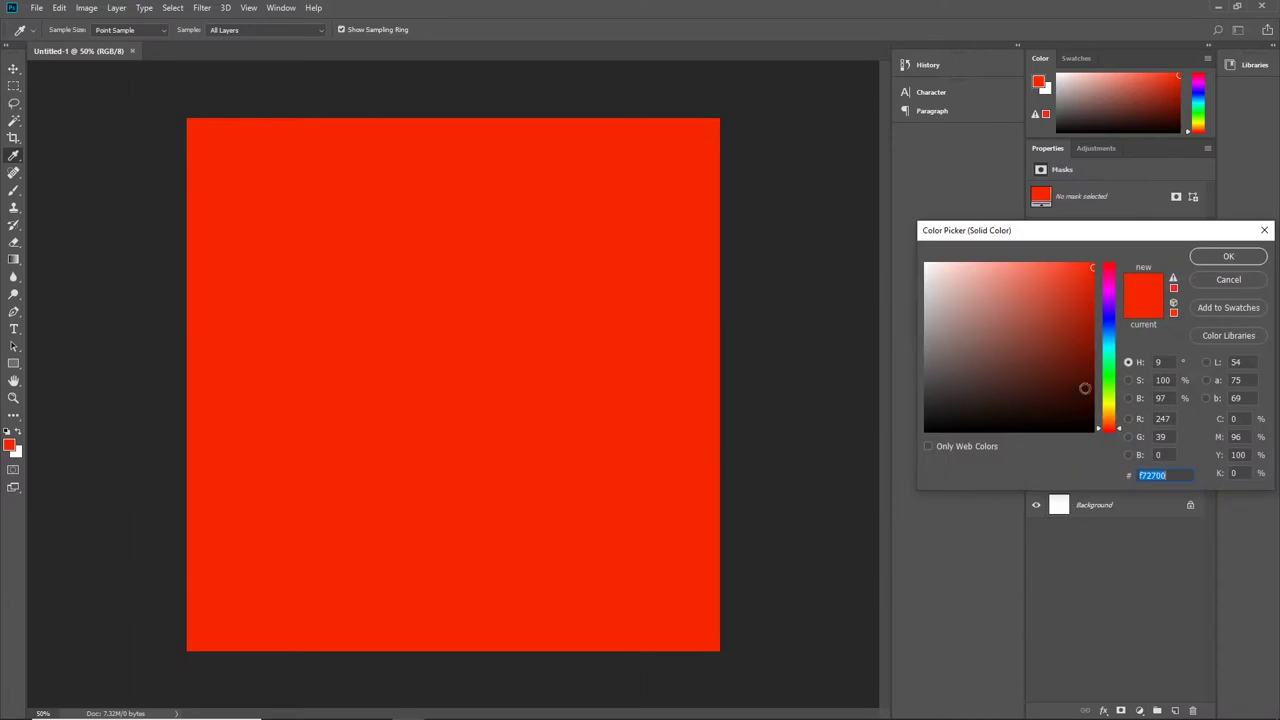
pyautogui.moveTo(1075, 418); pyautogui.dragTo(1096, 448)
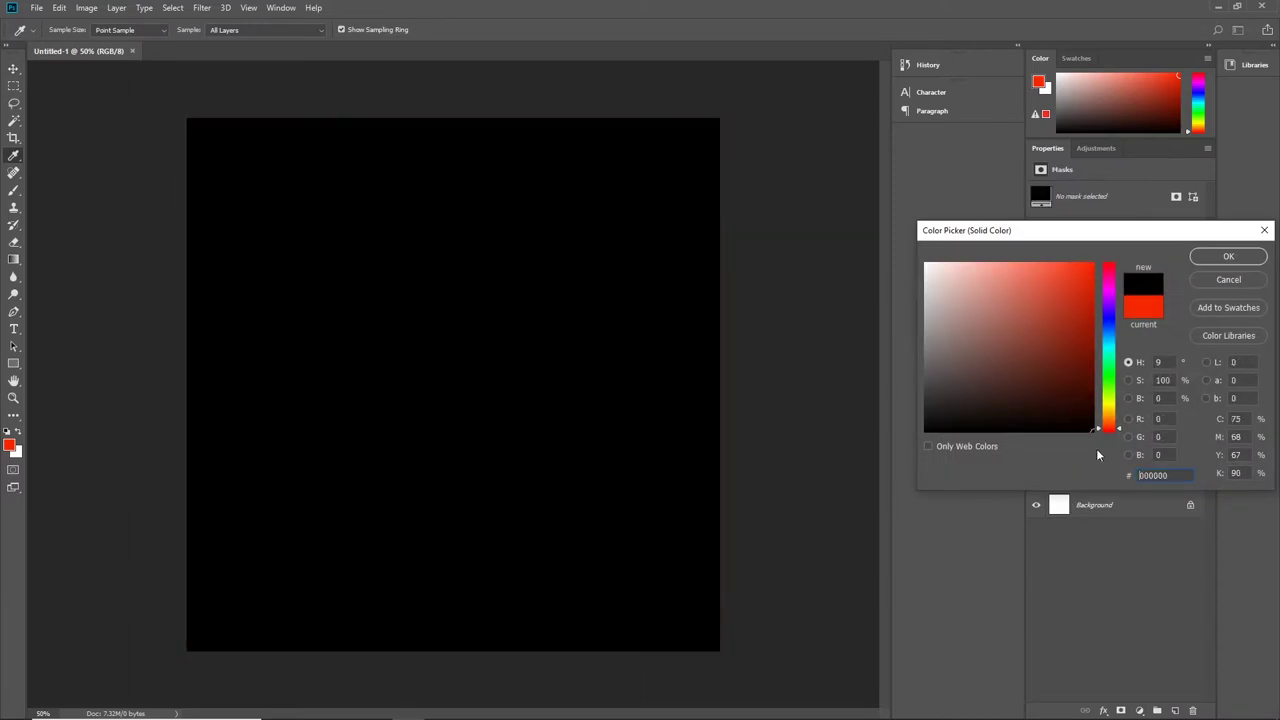
pyautogui.click(1228, 256)
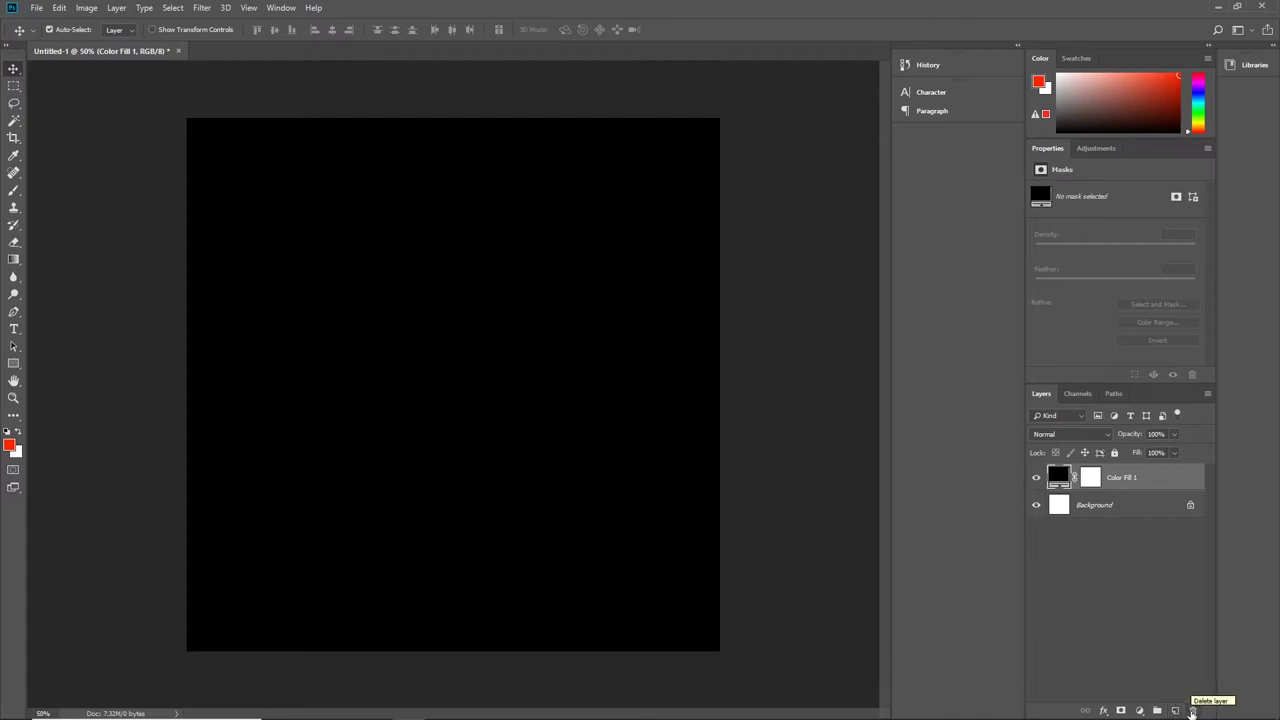
# Add an empty layer above the black fill and activate the Brush tool.
pyautogui.click(1176, 710)
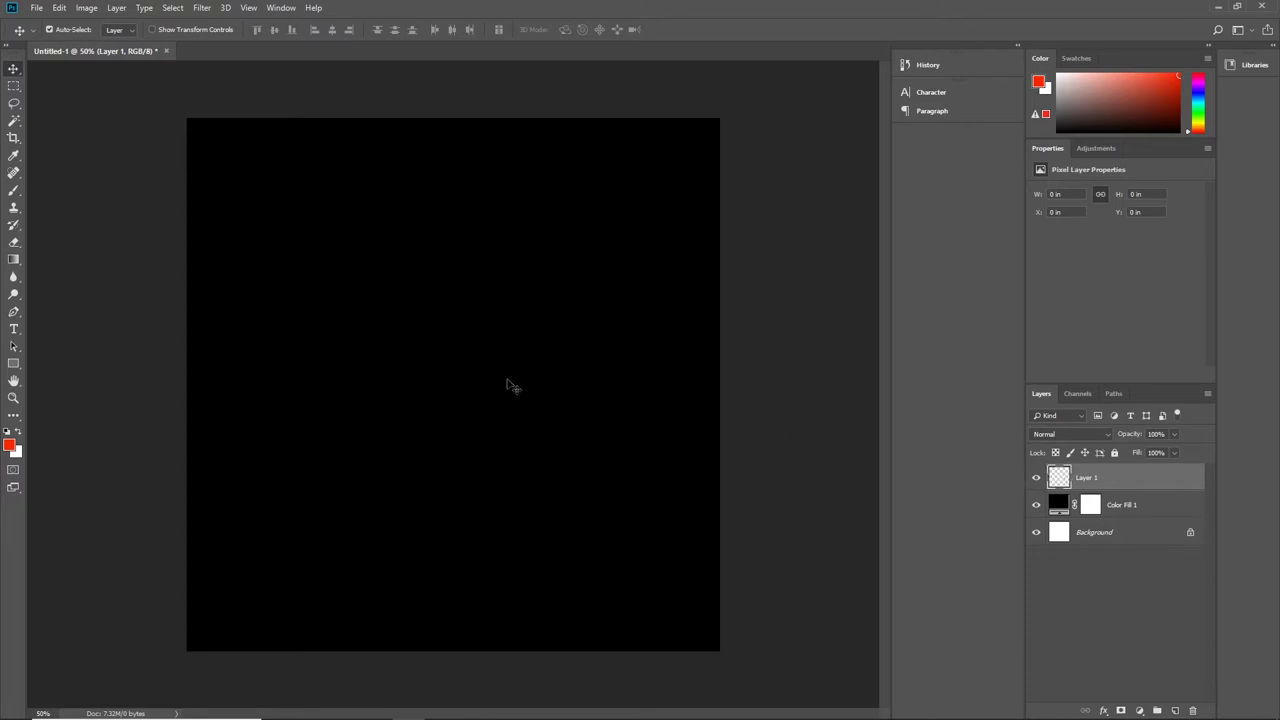
pyautogui.press('b')
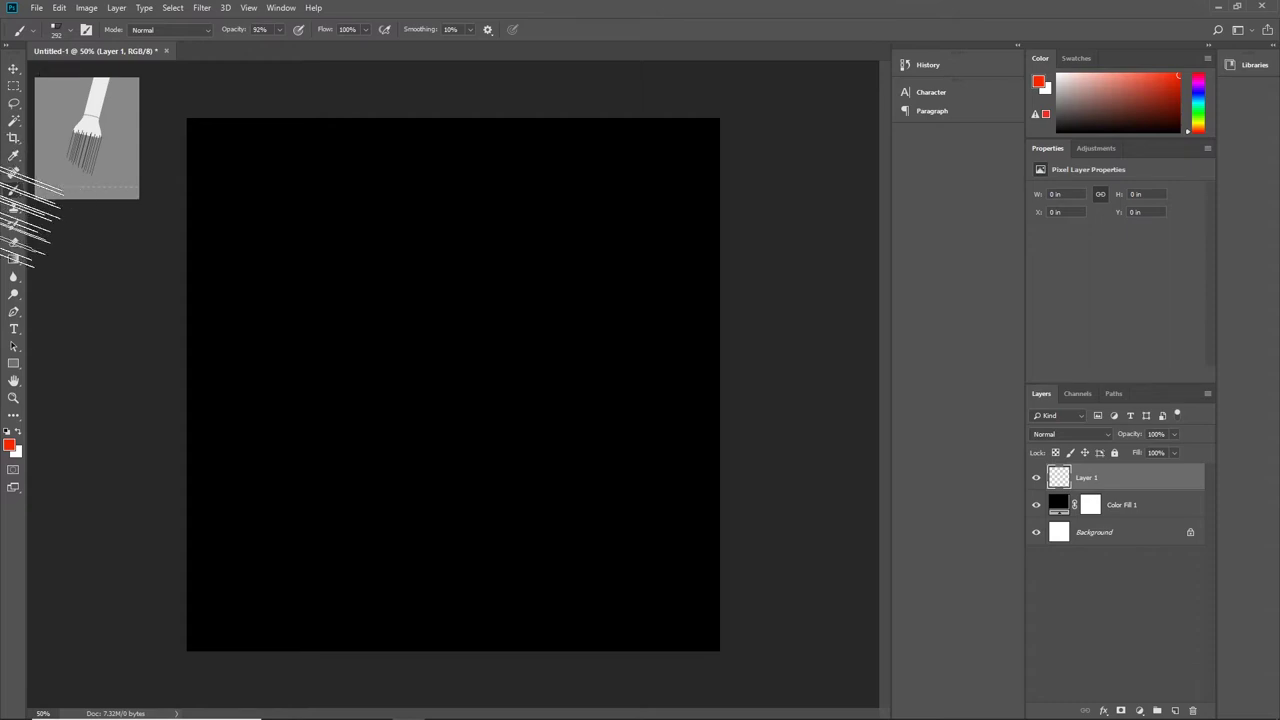
pyautogui.rightClick(14, 191)
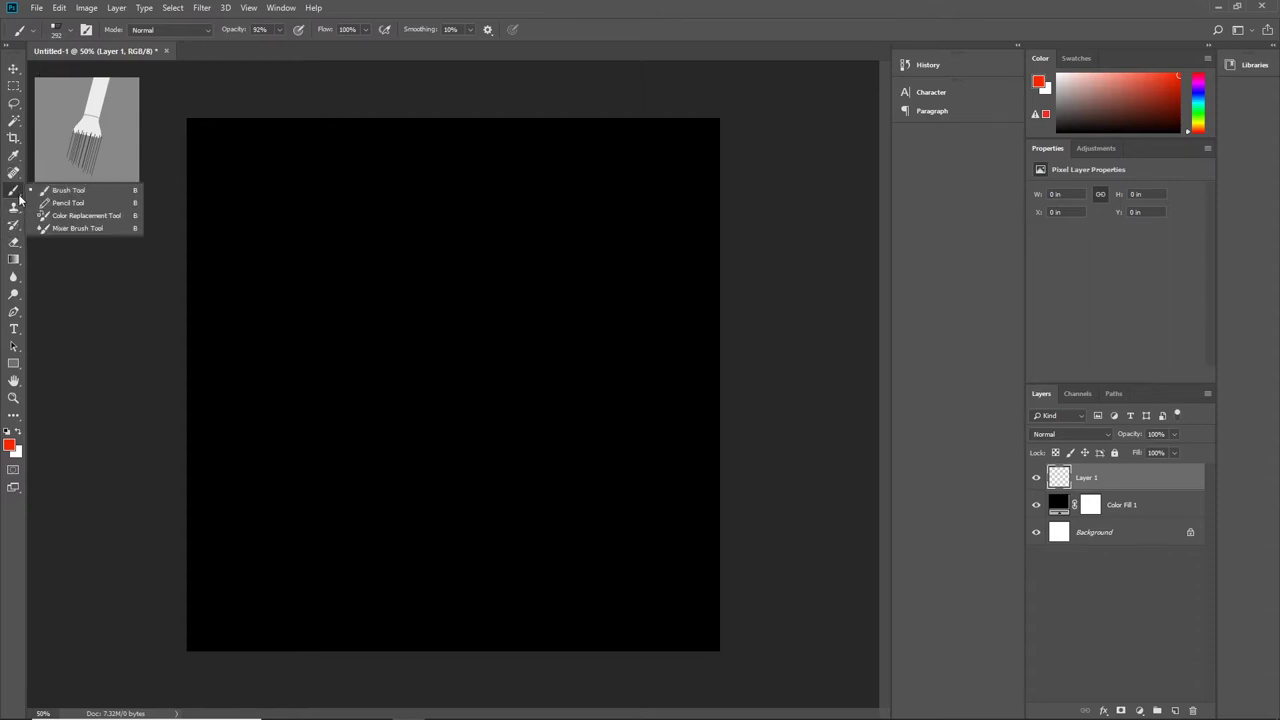
pyautogui.click(78, 191)
# Look through the brush presets and choose Flat Angle Left Hand Pose at a size of 300 px.
pyautogui.rightClick(449, 318)
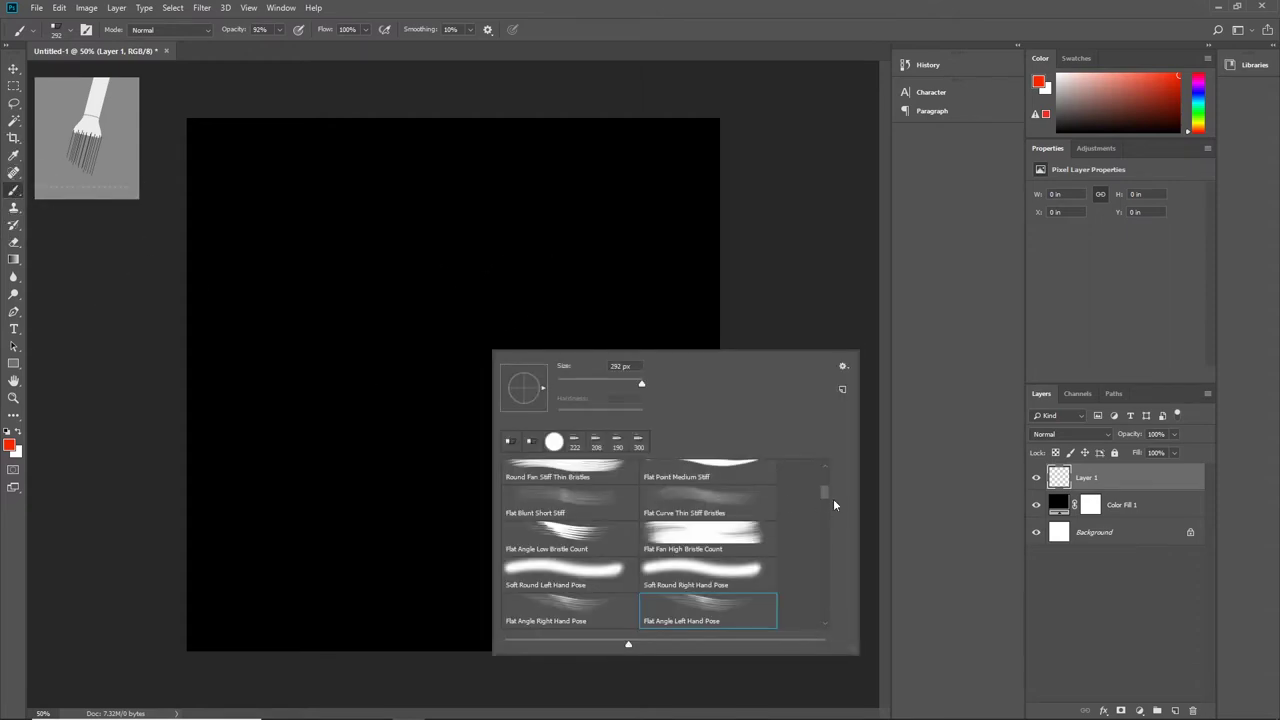
pyautogui.click(703, 478)
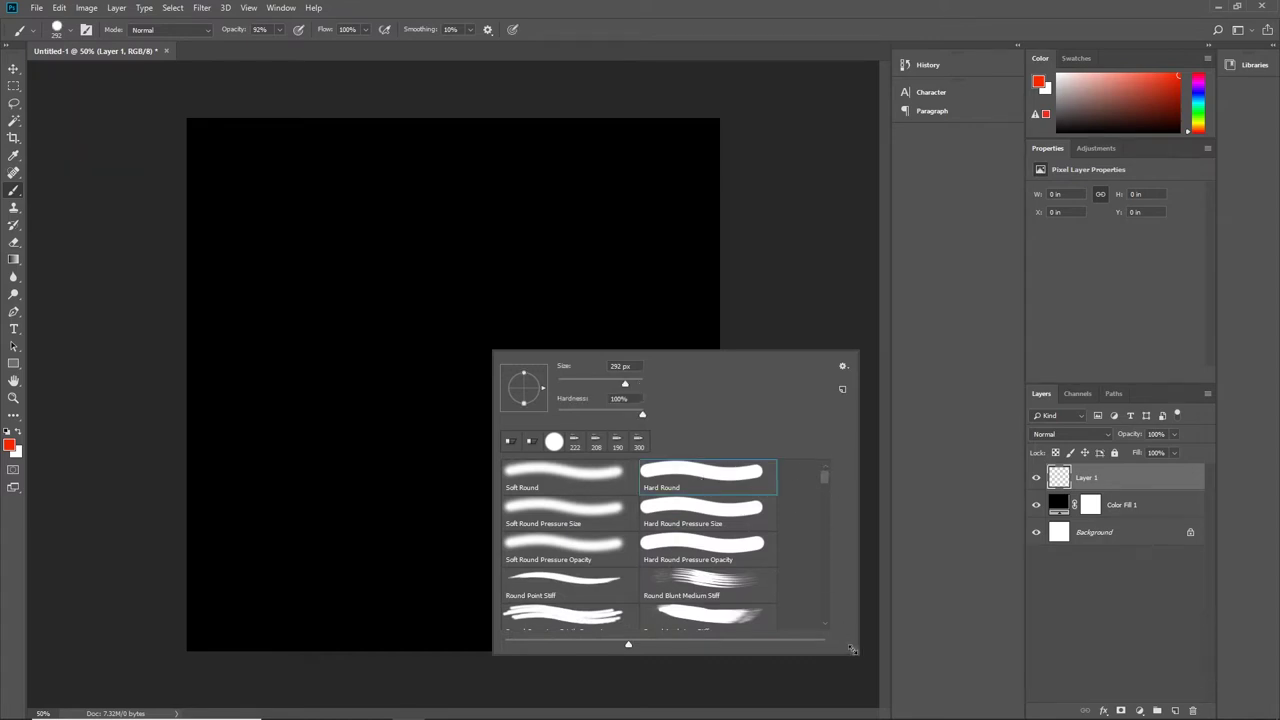
pyautogui.moveTo(857, 652)
pyautogui.mouseDown()
pyautogui.moveTo(700, 568)
pyautogui.moveTo(786, 608)
pyautogui.moveTo(834, 672)
pyautogui.mouseUp()
pyautogui.moveTo(798, 482); pyautogui.dragTo(806, 528)
pyautogui.click(548, 530)
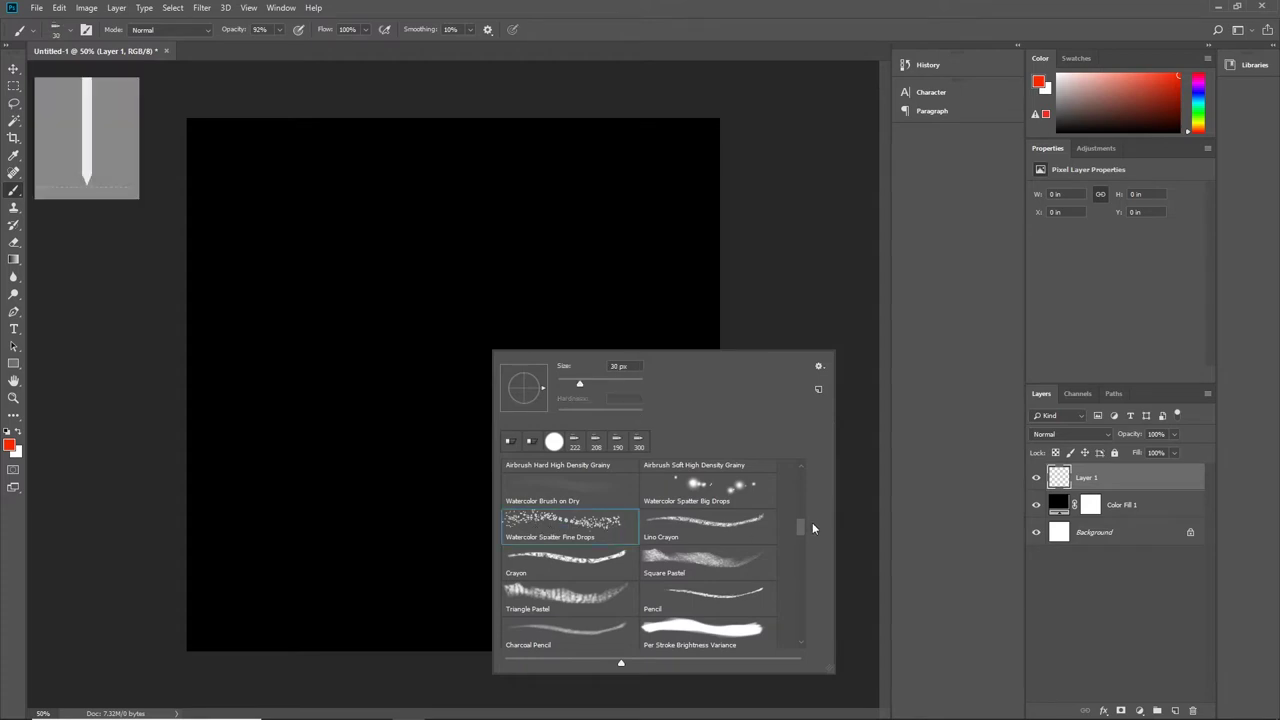
pyautogui.moveTo(801, 525); pyautogui.dragTo(802, 498)
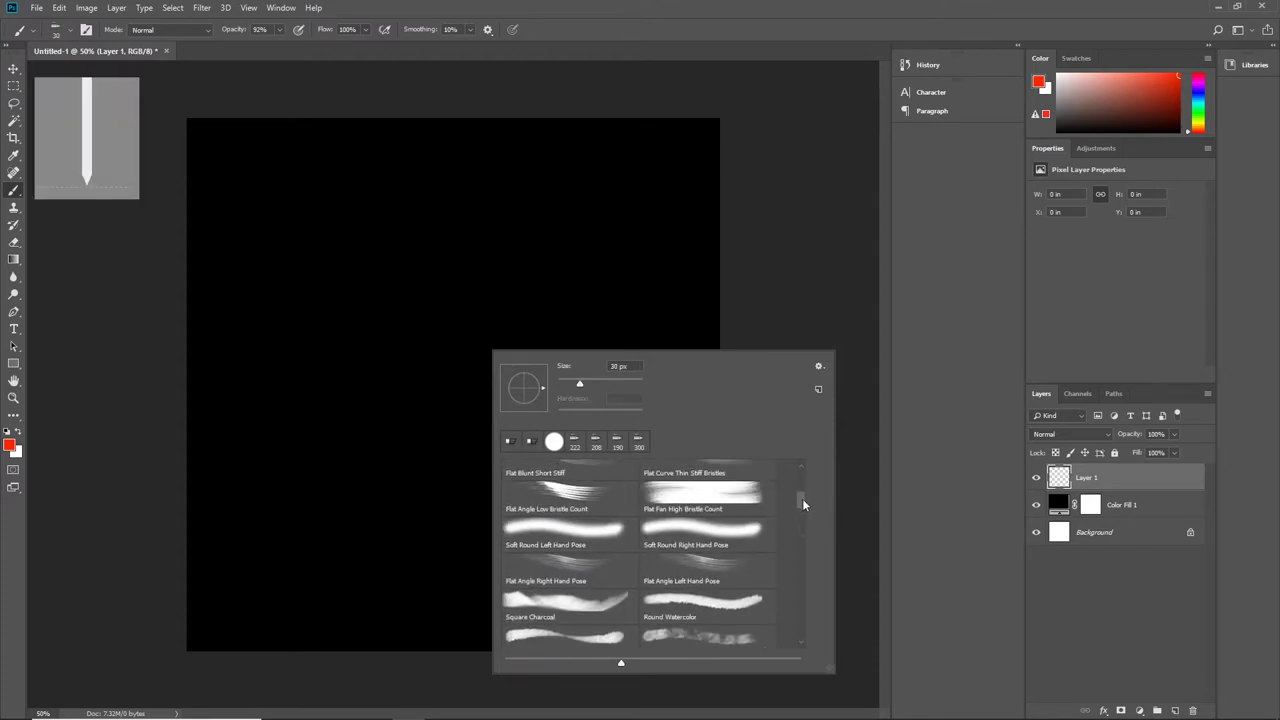
pyautogui.doubleClick(712, 570)
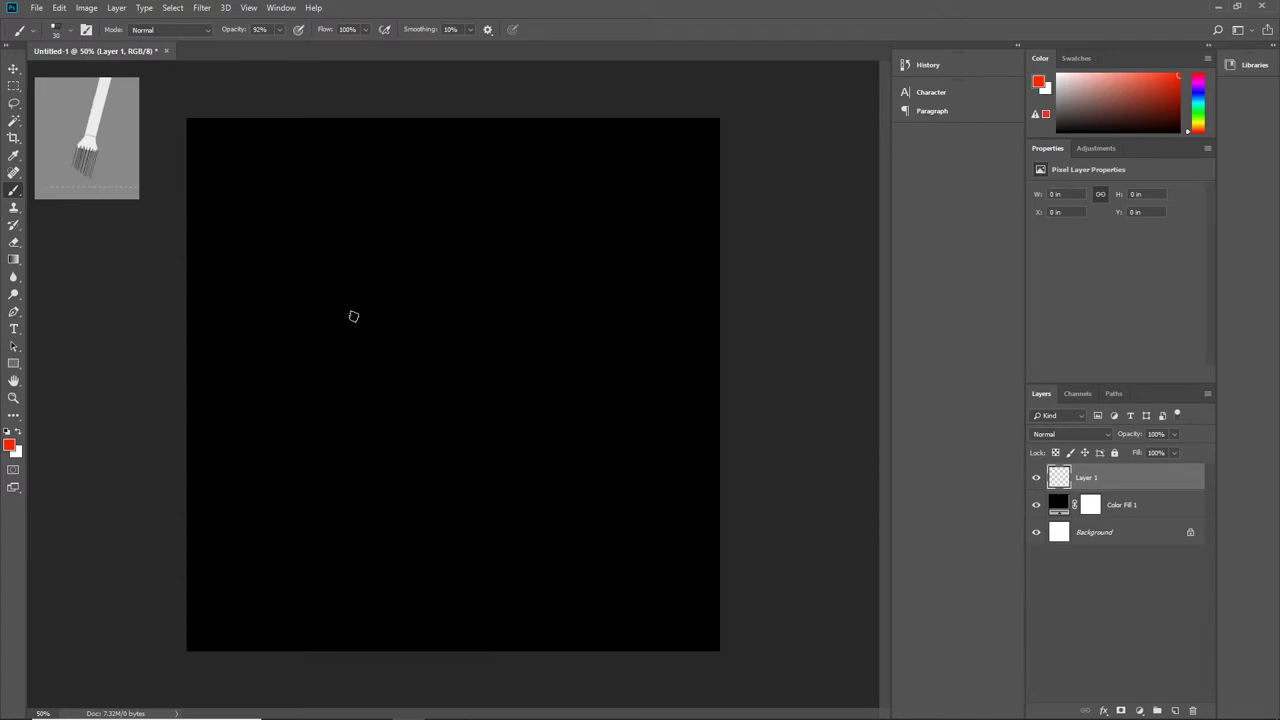
pyautogui.click(69, 32)
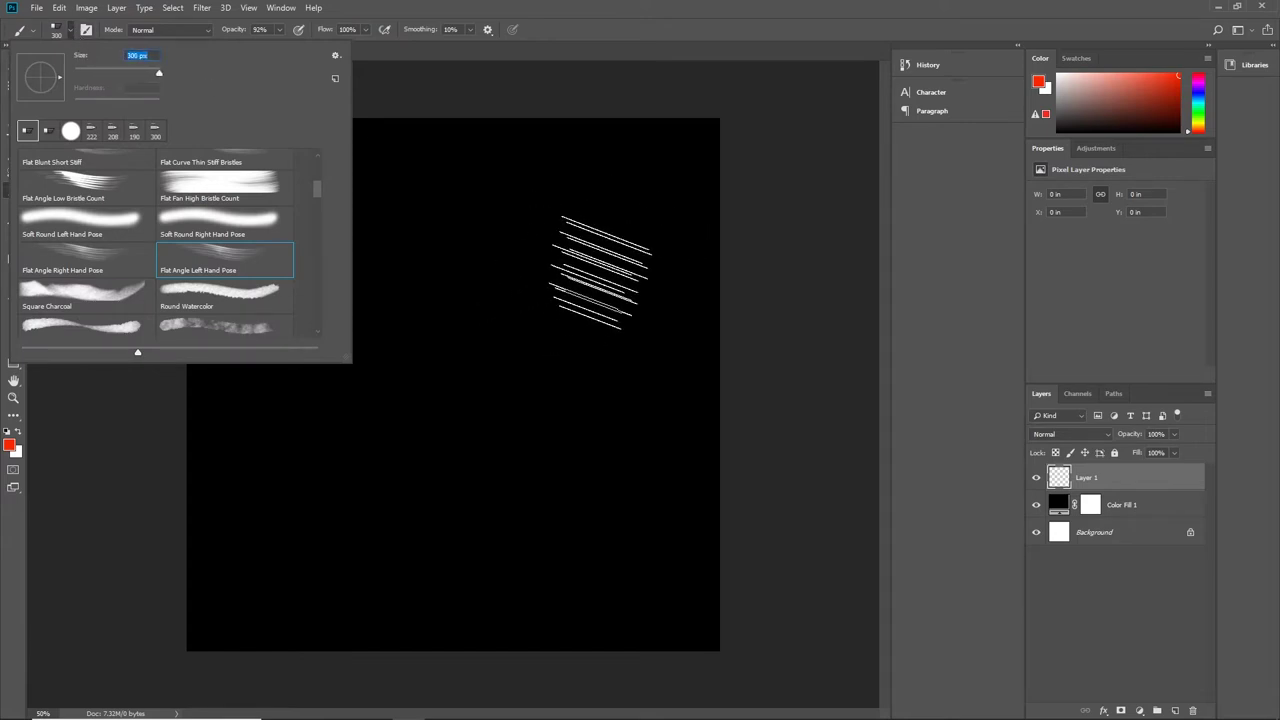
pyautogui.moveTo(633, 289)
pyautogui.mouseDown()
pyautogui.moveTo(591, 295)
pyautogui.moveTo(717, 247)
pyautogui.moveTo(705, 240)
pyautogui.mouseUp()
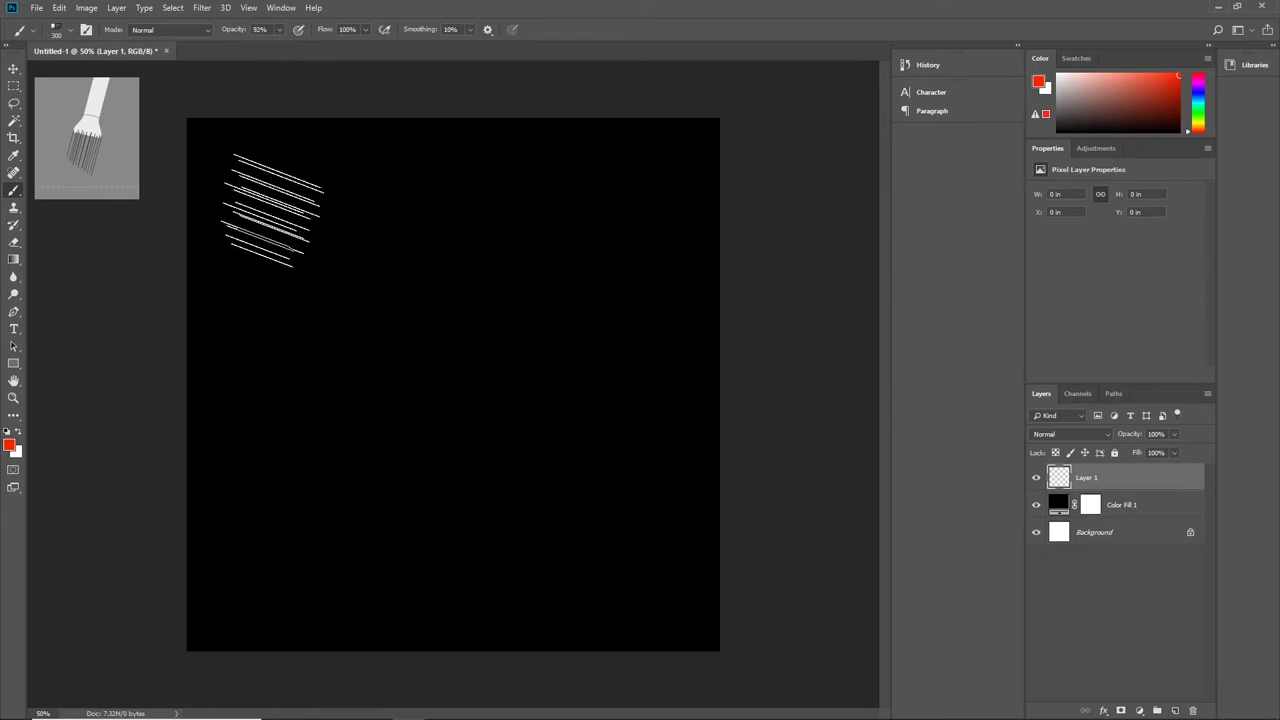
# Try the bristle brush in red with long strokes and single dabs on the empty layer, undoing the tests.
pyautogui.moveTo(257, 177); pyautogui.dragTo(650, 285)
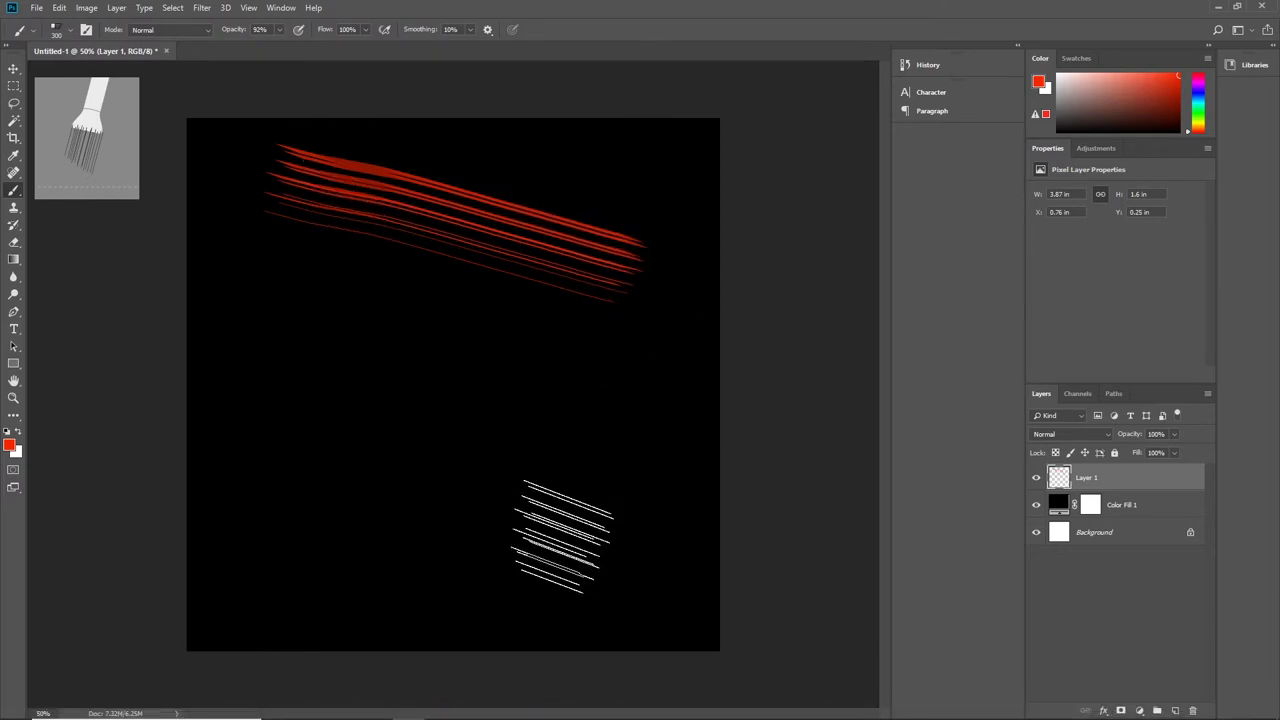
pyautogui.hotkey('ctrl', 'z')
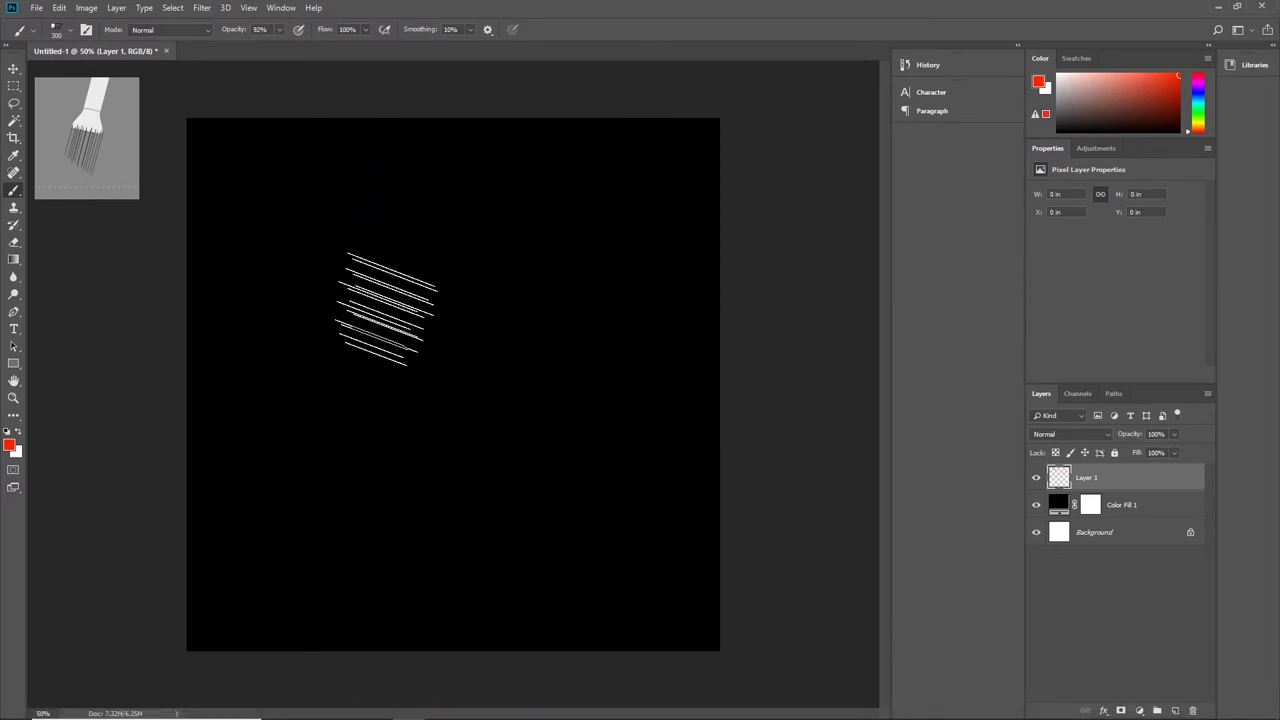
pyautogui.moveTo(440, 165)
pyautogui.mouseDown()
pyautogui.moveTo(323, 418)
pyautogui.moveTo(350, 455)
pyautogui.mouseUp()
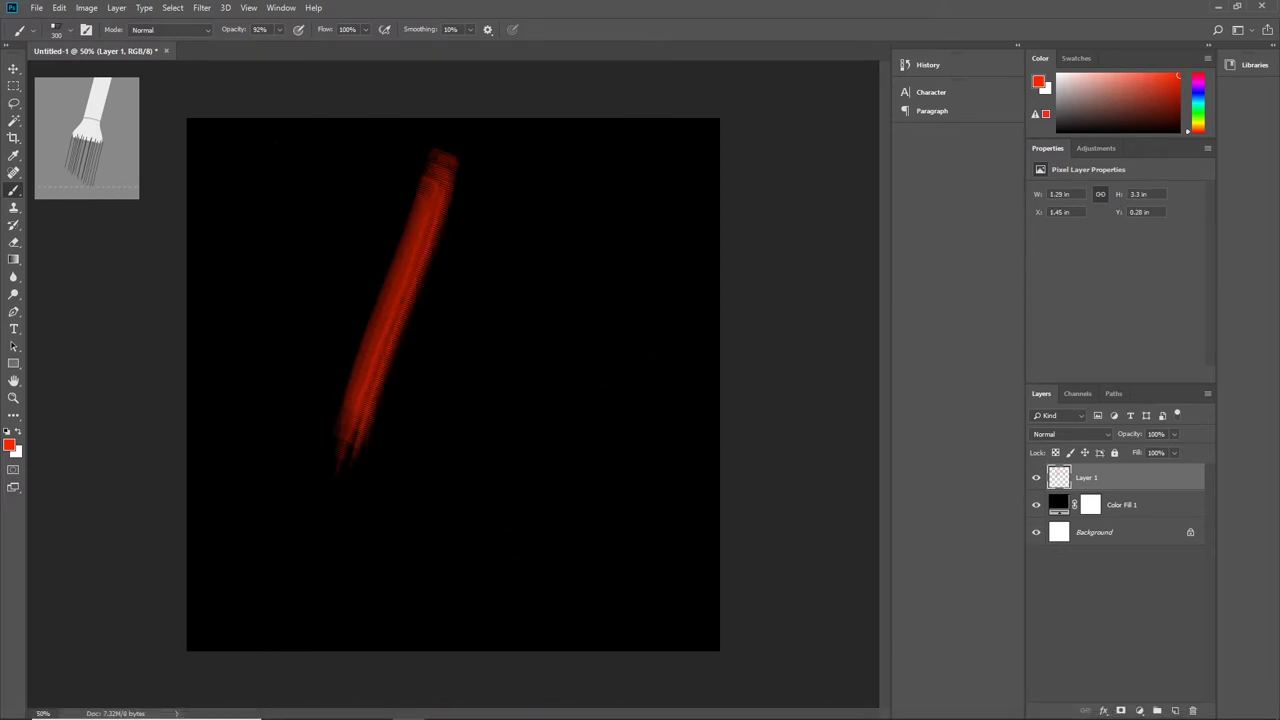
pyautogui.hotkey('ctrl', 'z')
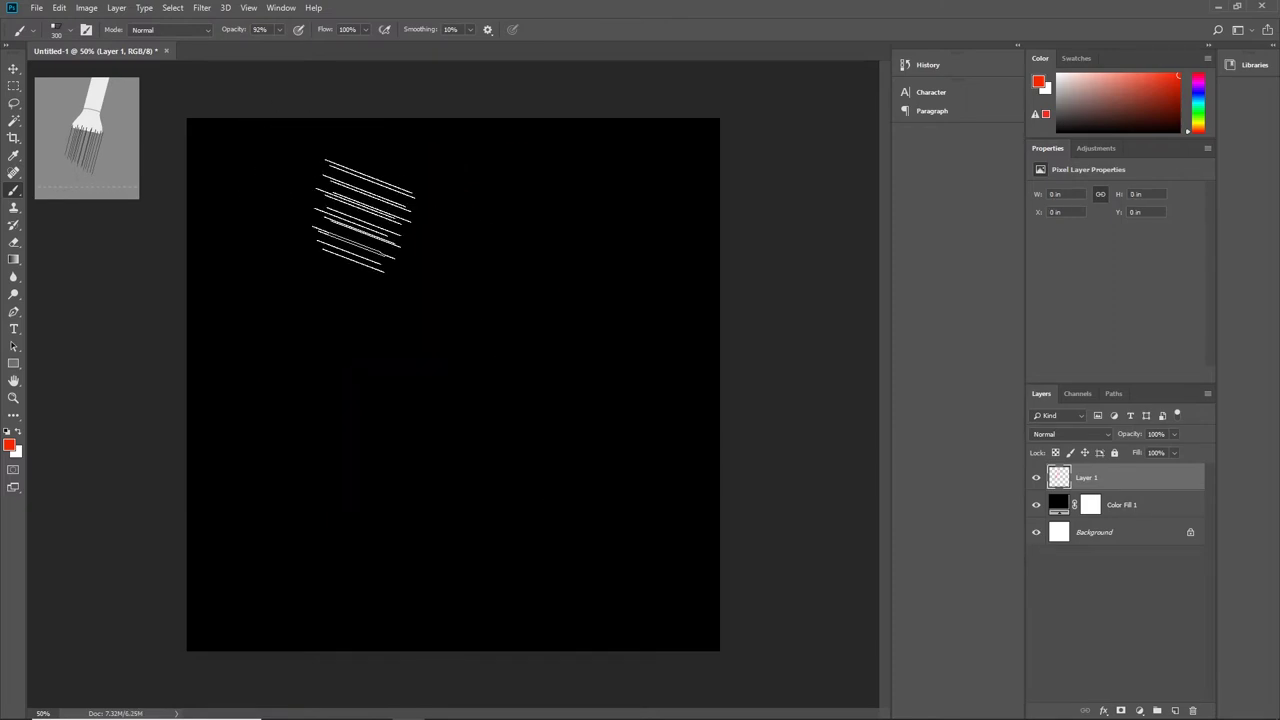
pyautogui.click(290, 192)
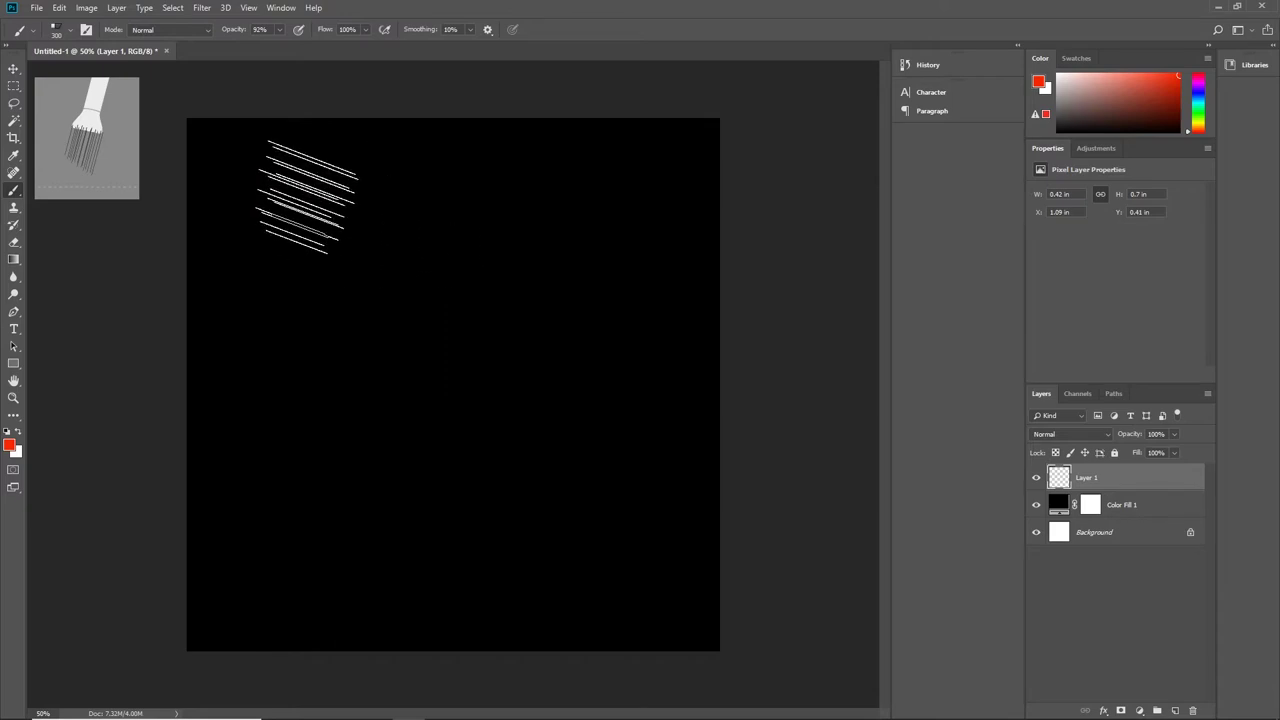
pyautogui.click(309, 194)
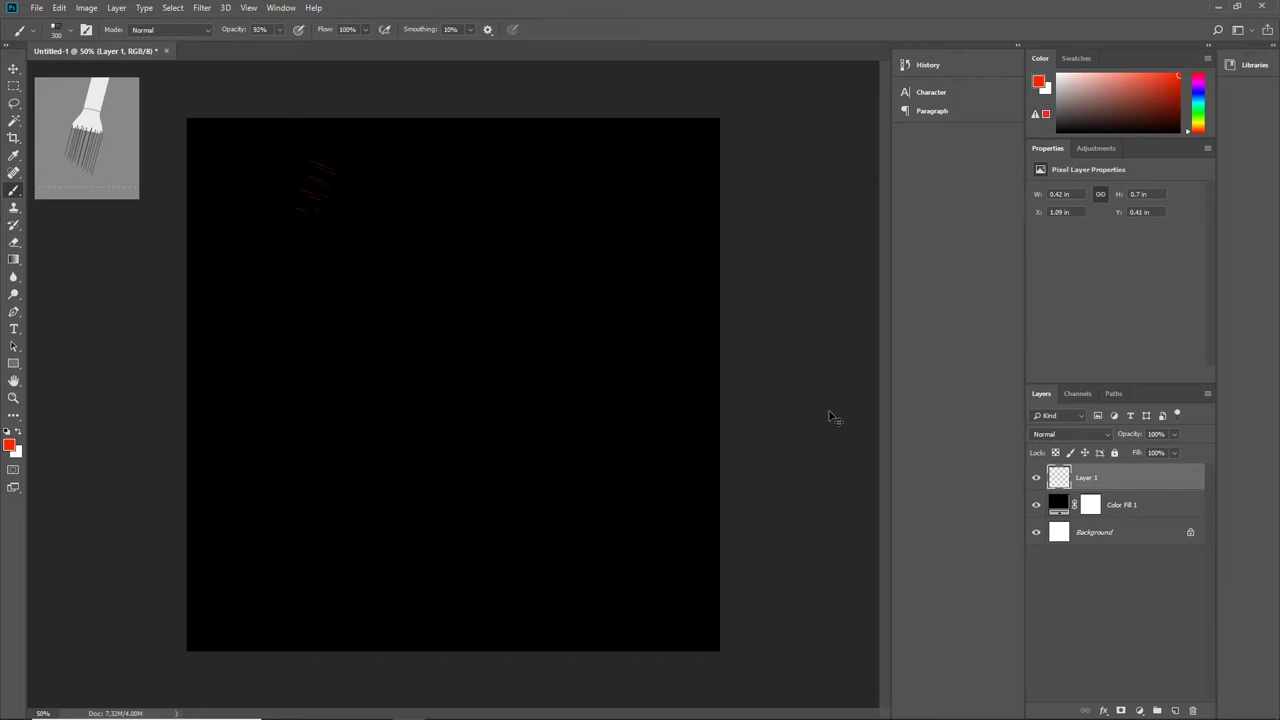
pyautogui.hotkey('ctrl', 'z')
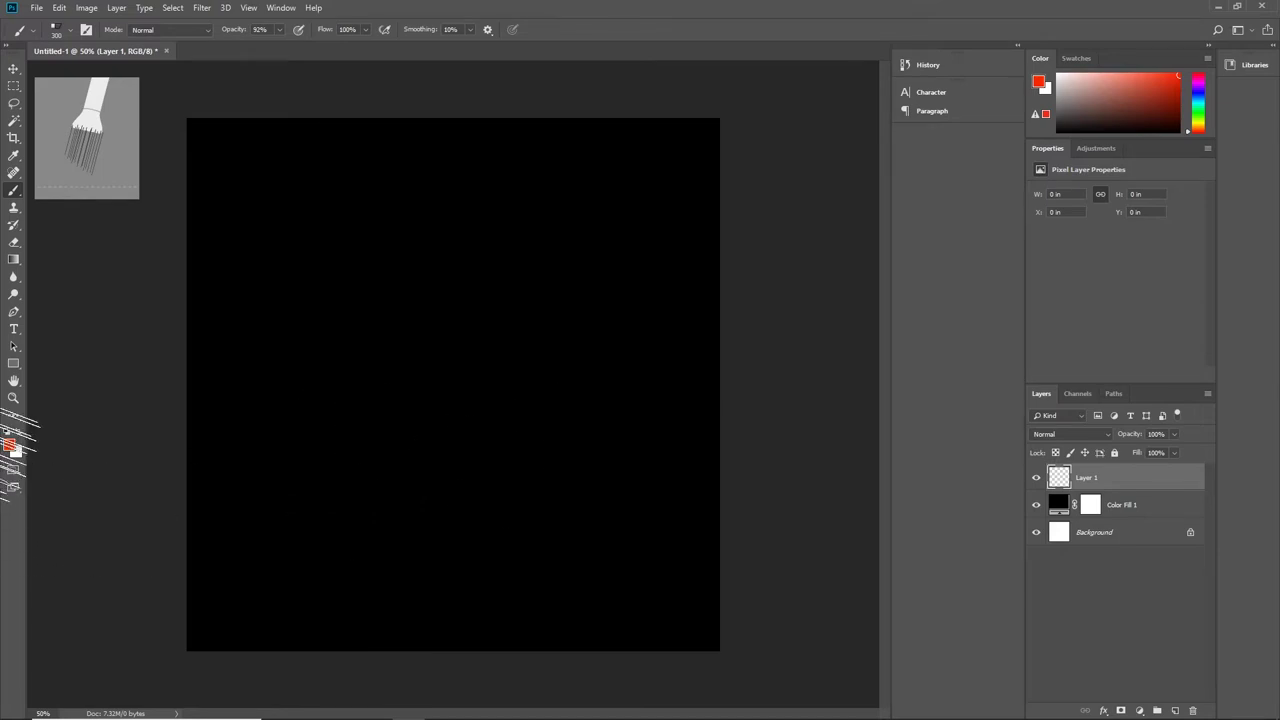
# Set the foreground color to white (ffffff) for the Brush tool.
pyautogui.click(13, 448)
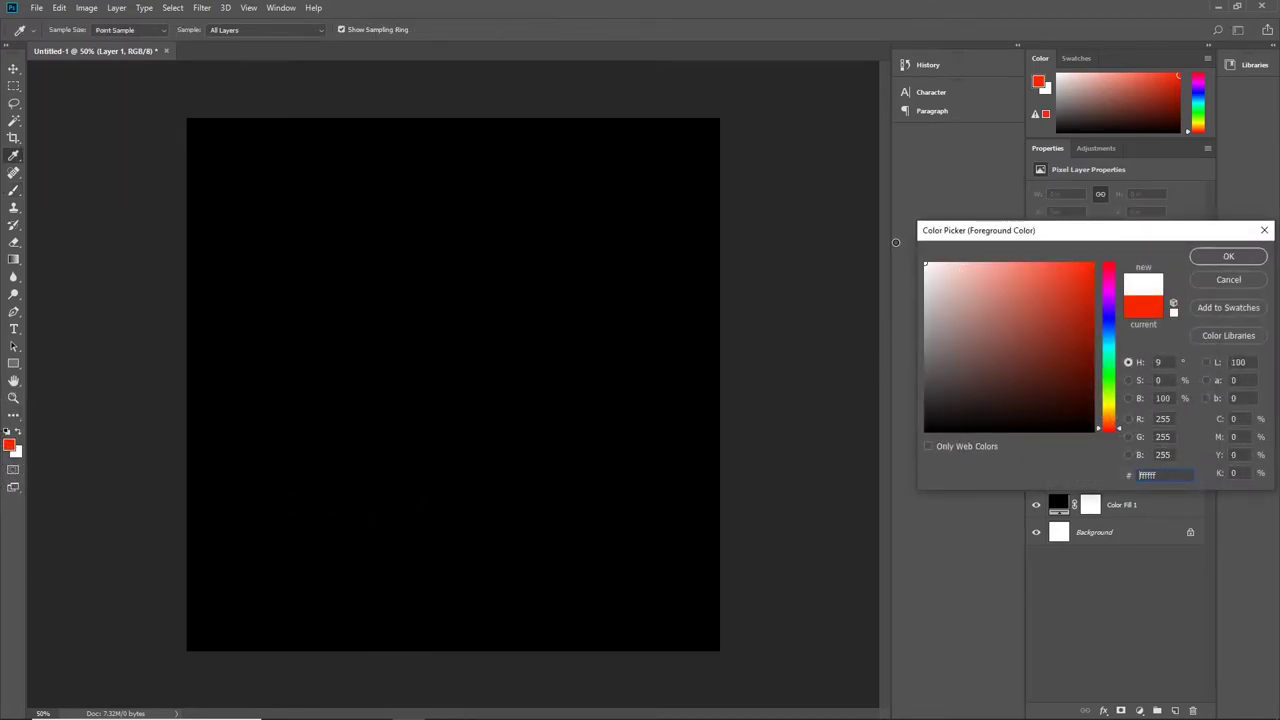
pyautogui.click(1228, 258)
pyautogui.press('b')
# Dab short white bristle marks over the whole canvas on the empty layer to build up the rain texture.
pyautogui.moveTo(330, 140)
pyautogui.mouseDown()
pyautogui.moveTo(260, 230)
pyautogui.moveTo(250, 220)
pyautogui.mouseUp()
pyautogui.moveTo(340, 200); pyautogui.dragTo(300, 290)
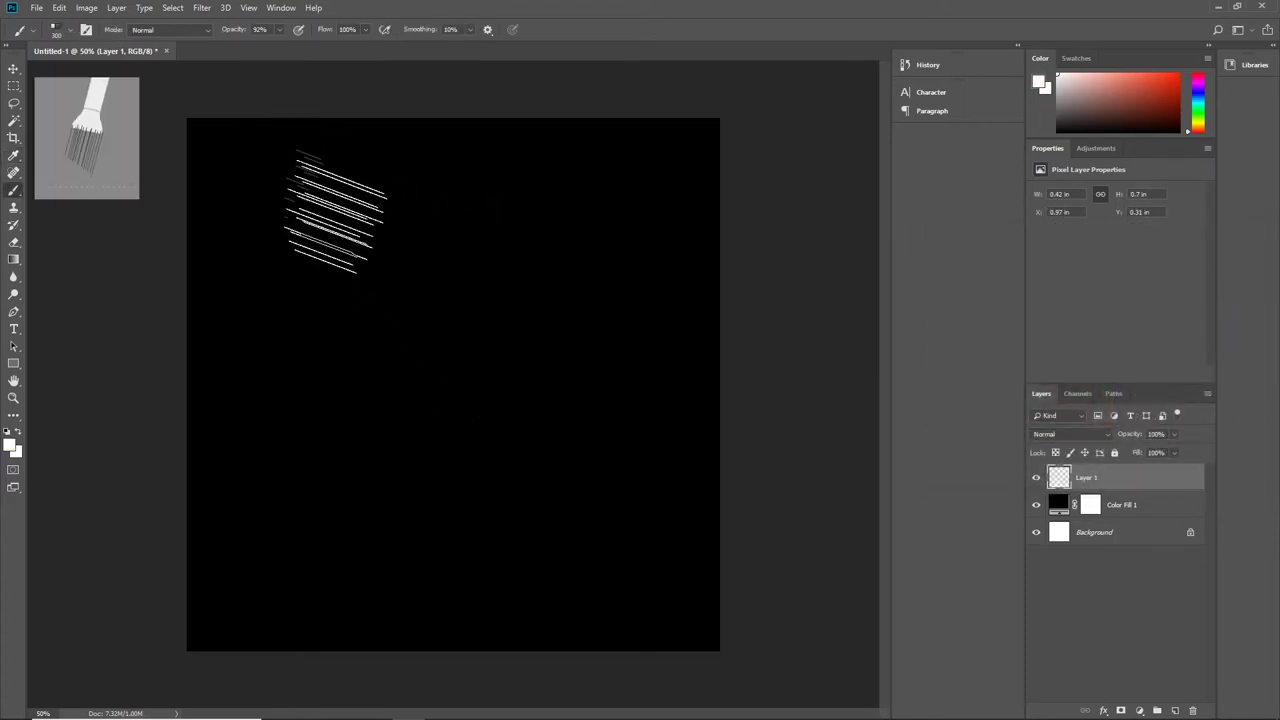
pyautogui.moveTo(334, 222)
pyautogui.mouseDown()
pyautogui.moveTo(334, 208)
pyautogui.moveTo(332, 240)
pyautogui.mouseUp()
pyautogui.moveTo(330, 298)
pyautogui.mouseDown()
pyautogui.moveTo(303, 220)
pyautogui.moveTo(323, 195)
pyautogui.moveTo(313, 560)
pyautogui.moveTo(298, 258)
pyautogui.moveTo(296, 345)
pyautogui.moveTo(366, 530)
pyautogui.moveTo(368, 308)
pyautogui.moveTo(355, 255)
pyautogui.moveTo(398, 520)
pyautogui.moveTo(356, 262)
pyautogui.moveTo(322, 385)
pyautogui.moveTo(327, 273)
pyautogui.moveTo(280, 475)
pyautogui.moveTo(269, 238)
pyautogui.moveTo(302, 440)
pyautogui.moveTo(285, 489)
pyautogui.moveTo(381, 295)
pyautogui.moveTo(411, 350)
pyautogui.moveTo(443, 214)
pyautogui.mouseUp()
pyautogui.moveTo(365, 155)
pyautogui.mouseDown()
pyautogui.moveTo(469, 306)
pyautogui.moveTo(487, 311)
pyautogui.moveTo(470, 278)
pyautogui.moveTo(508, 403)
pyautogui.moveTo(481, 206)
pyautogui.moveTo(534, 383)
pyautogui.moveTo(511, 318)
pyautogui.moveTo(566, 419)
pyautogui.moveTo(521, 245)
pyautogui.moveTo(612, 287)
pyautogui.moveTo(553, 183)
pyautogui.moveTo(597, 278)
pyautogui.moveTo(578, 281)
pyautogui.moveTo(605, 380)
pyautogui.moveTo(600, 340)
pyautogui.moveTo(578, 330)
pyautogui.moveTo(572, 351)
pyautogui.moveTo(570, 276)
pyautogui.moveTo(604, 182)
pyautogui.moveTo(636, 272)
pyautogui.mouseUp()
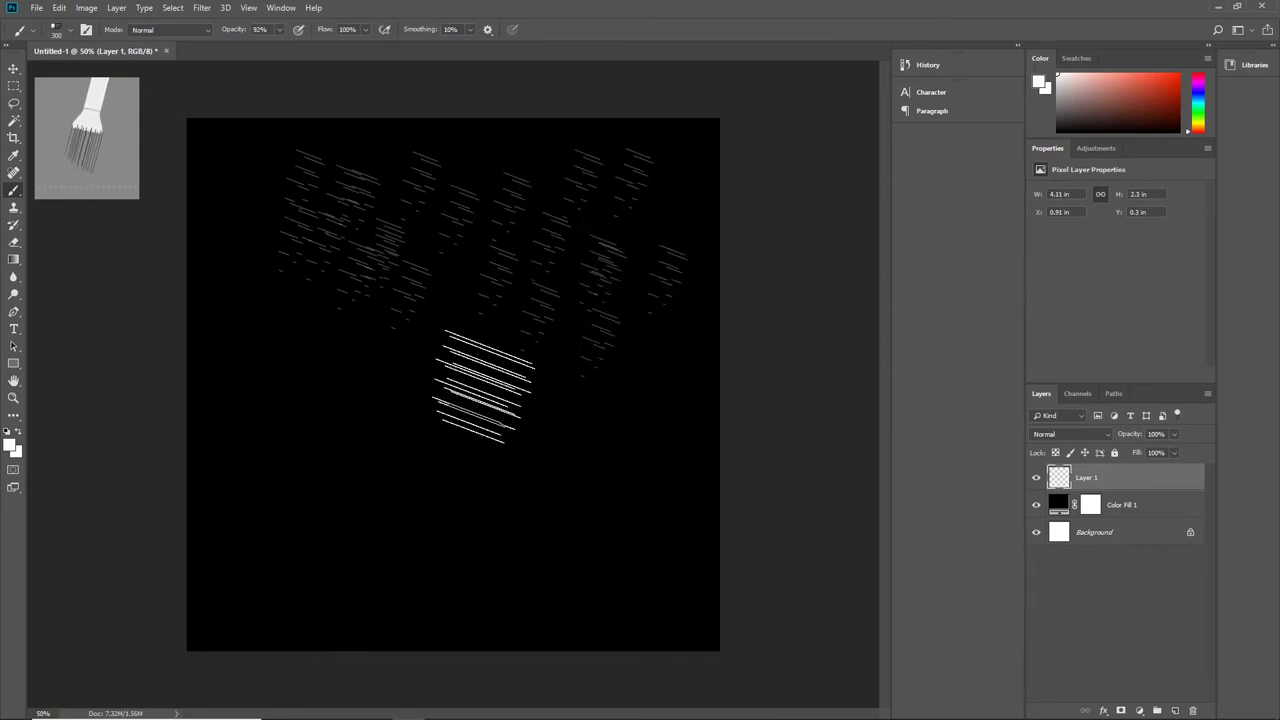
pyautogui.moveTo(500, 380)
pyautogui.mouseDown()
pyautogui.moveTo(610, 470)
pyautogui.moveTo(644, 361)
pyautogui.moveTo(622, 487)
pyautogui.moveTo(443, 368)
pyautogui.moveTo(433, 332)
pyautogui.moveTo(446, 630)
pyautogui.moveTo(393, 380)
pyautogui.moveTo(394, 408)
pyautogui.moveTo(360, 351)
pyautogui.moveTo(381, 475)
pyautogui.moveTo(327, 326)
pyautogui.moveTo(317, 446)
pyautogui.moveTo(285, 302)
pyautogui.moveTo(274, 424)
pyautogui.moveTo(263, 376)
pyautogui.moveTo(317, 463)
pyautogui.moveTo(329, 408)
pyautogui.moveTo(342, 463)
pyautogui.moveTo(422, 431)
pyautogui.moveTo(440, 508)
pyautogui.moveTo(485, 476)
pyautogui.moveTo(494, 376)
pyautogui.moveTo(543, 472)
pyautogui.moveTo(615, 526)
pyautogui.moveTo(610, 492)
pyautogui.moveTo(710, 547)
pyautogui.moveTo(677, 502)
pyautogui.moveTo(660, 580)
pyautogui.moveTo(604, 488)
pyautogui.moveTo(654, 203)
pyautogui.moveTo(504, 177)
pyautogui.moveTo(453, 140)
pyautogui.moveTo(500, 134)
pyautogui.moveTo(360, 475)
pyautogui.moveTo(405, 487)
pyautogui.moveTo(449, 585)
pyautogui.moveTo(462, 533)
pyautogui.moveTo(508, 522)
pyautogui.moveTo(652, 563)
pyautogui.moveTo(422, 476)
pyautogui.moveTo(392, 430)
pyautogui.moveTo(334, 501)
pyautogui.moveTo(341, 380)
pyautogui.moveTo(262, 312)
pyautogui.moveTo(242, 188)
pyautogui.moveTo(441, 149)
pyautogui.moveTo(315, 457)
pyautogui.moveTo(337, 520)
pyautogui.moveTo(434, 360)
pyautogui.moveTo(530, 342)
pyautogui.mouseUp()
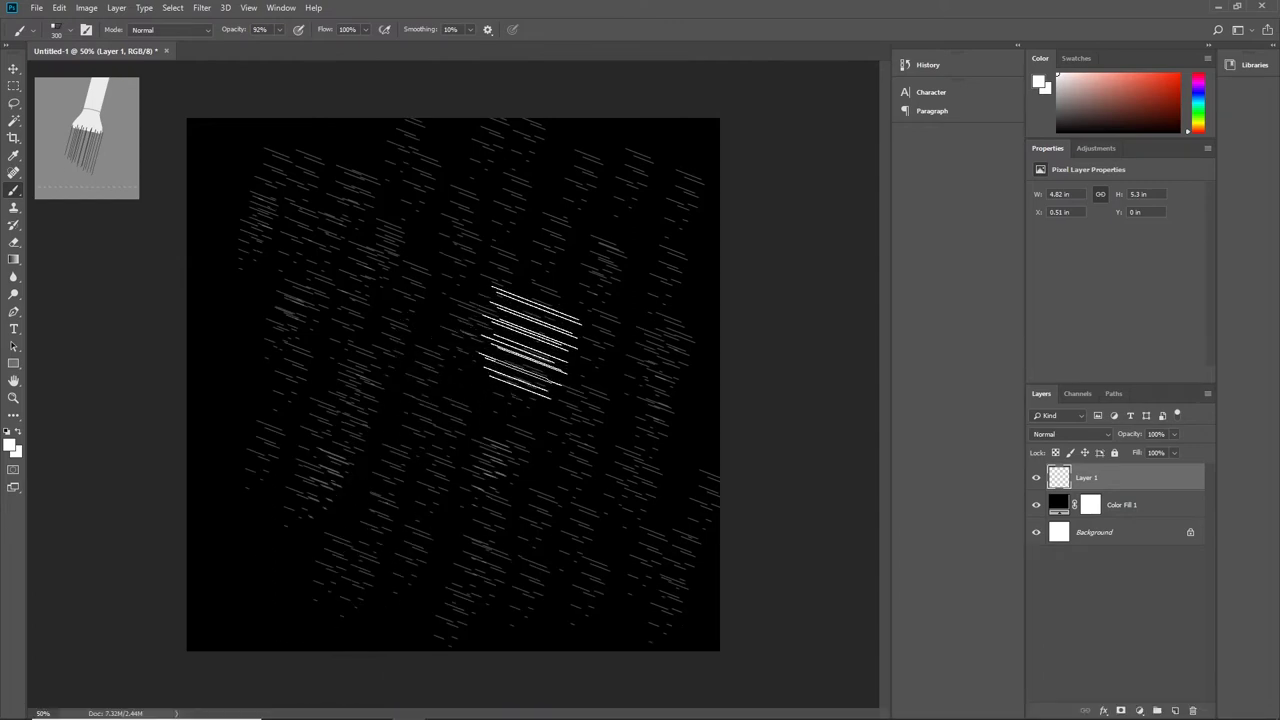
# Reduce the bristle brush to 164 px and fill the gaps in the rain texture with smaller white marks.
pyautogui.keyDown('alt'); pyautogui.rightClick(578, 368); pyautogui.keyUp('alt')
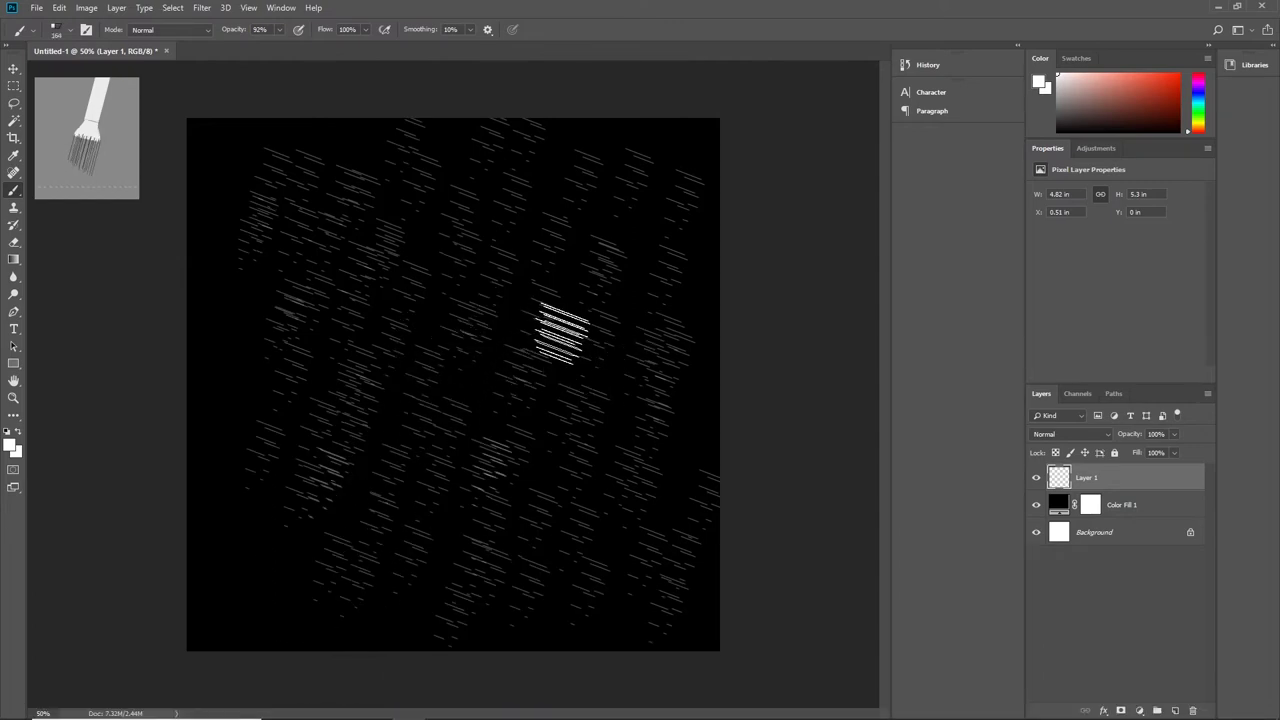
pyautogui.moveTo(562, 332)
pyautogui.mouseDown()
pyautogui.moveTo(590, 637)
pyautogui.moveTo(600, 227)
pyautogui.moveTo(619, 220)
pyautogui.moveTo(555, 625)
pyautogui.moveTo(616, 445)
pyautogui.moveTo(629, 297)
pyautogui.moveTo(605, 574)
pyautogui.moveTo(589, 402)
pyautogui.moveTo(604, 411)
pyautogui.moveTo(606, 645)
pyautogui.moveTo(535, 417)
pyautogui.moveTo(485, 357)
pyautogui.moveTo(327, 590)
pyautogui.moveTo(362, 413)
pyautogui.moveTo(417, 278)
pyautogui.moveTo(412, 245)
pyautogui.moveTo(402, 314)
pyautogui.moveTo(420, 192)
pyautogui.moveTo(519, 226)
pyautogui.moveTo(461, 152)
pyautogui.moveTo(352, 152)
pyautogui.moveTo(348, 140)
pyautogui.moveTo(407, 204)
pyautogui.moveTo(695, 342)
pyautogui.moveTo(299, 428)
pyautogui.moveTo(661, 445)
pyautogui.moveTo(438, 350)
pyautogui.moveTo(322, 345)
pyautogui.moveTo(433, 333)
pyautogui.moveTo(476, 381)
pyautogui.moveTo(417, 330)
pyautogui.moveTo(549, 484)
pyautogui.moveTo(700, 445)
pyautogui.moveTo(684, 451)
pyautogui.moveTo(670, 525)
pyautogui.moveTo(686, 393)
pyautogui.moveTo(735, 440)
pyautogui.moveTo(684, 286)
pyautogui.moveTo(642, 412)
pyautogui.moveTo(631, 280)
pyautogui.moveTo(590, 205)
pyautogui.moveTo(617, 330)
pyautogui.moveTo(710, 390)
pyautogui.moveTo(662, 340)
pyautogui.mouseUp()
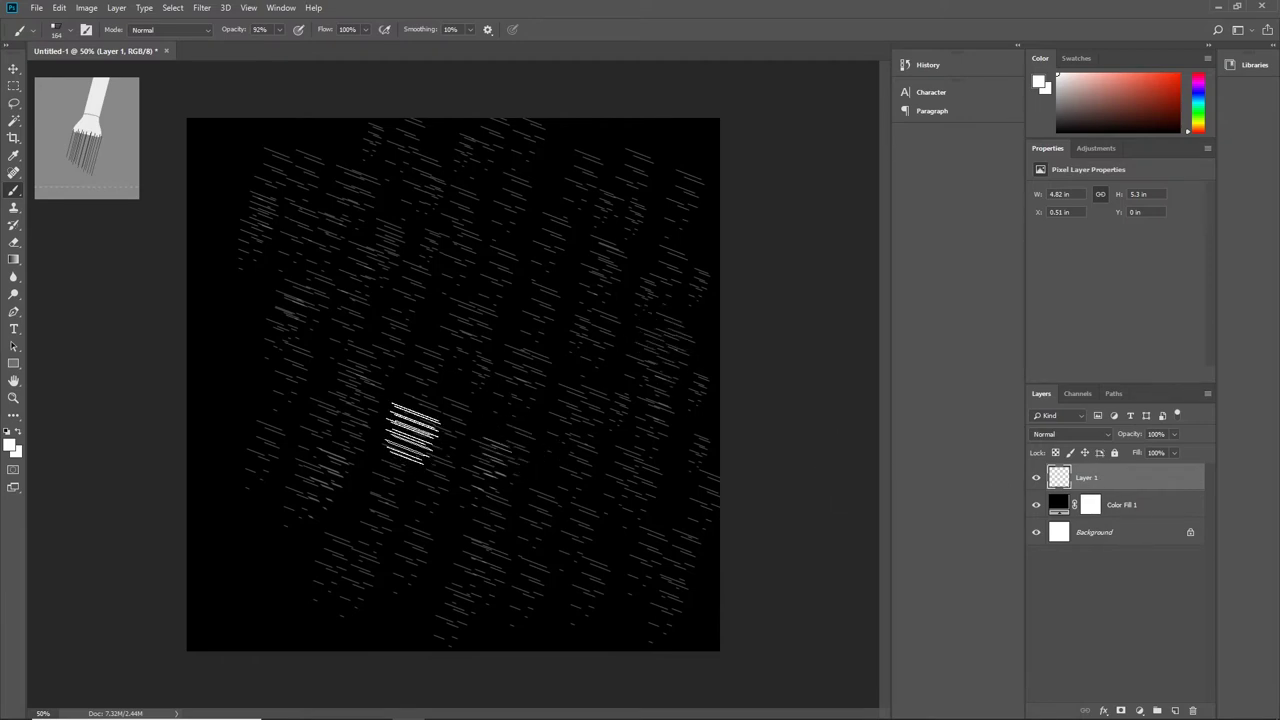
# Rotate the rain marks layer by 75 degrees so the streaks run nearly vertical, and shift it slightly to the left.
pyautogui.hotkey('ctrl', 't')
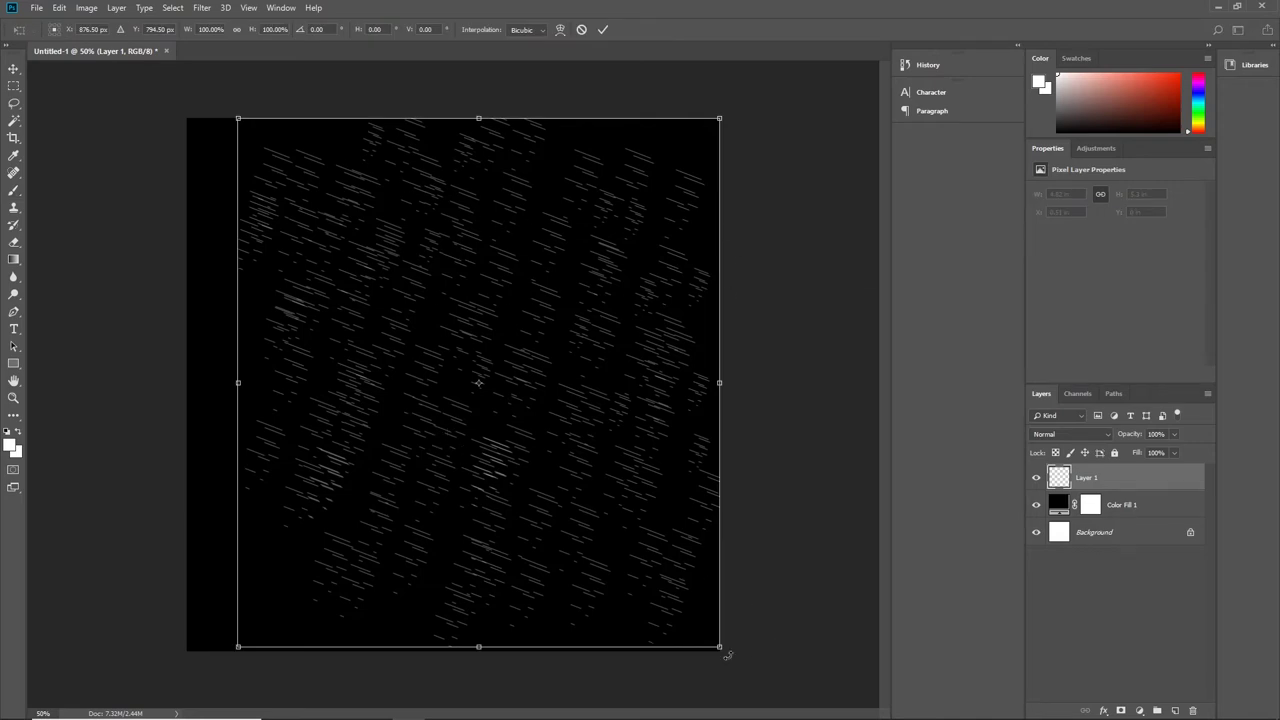
pyautogui.moveTo(728, 655); pyautogui.dragTo(316, 634)
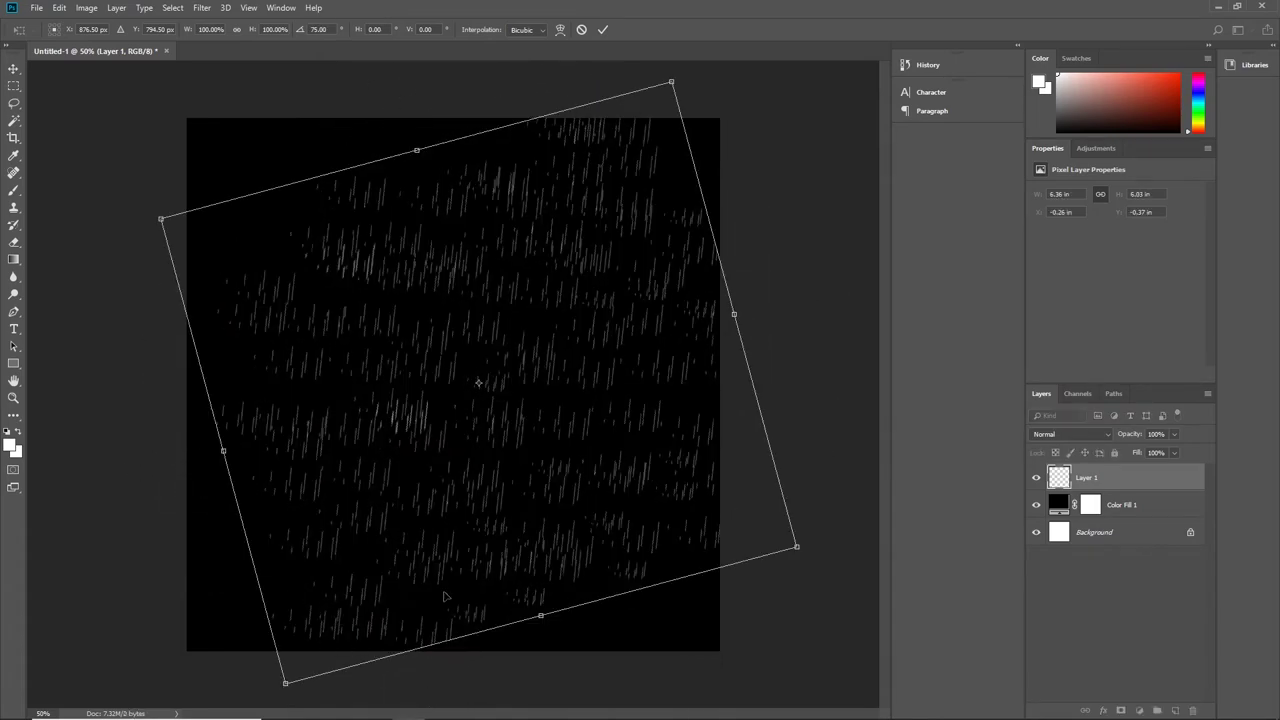
pyautogui.press('Escape')
pyautogui.press('b')
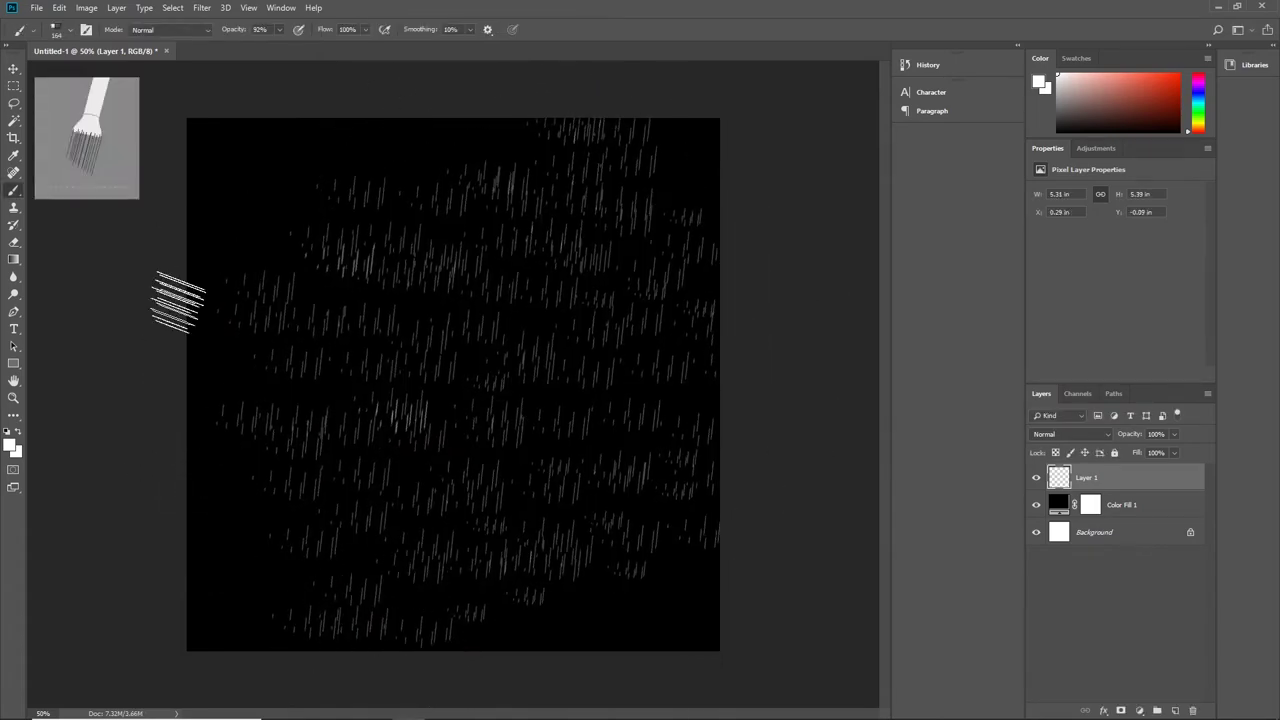
pyautogui.press('v')
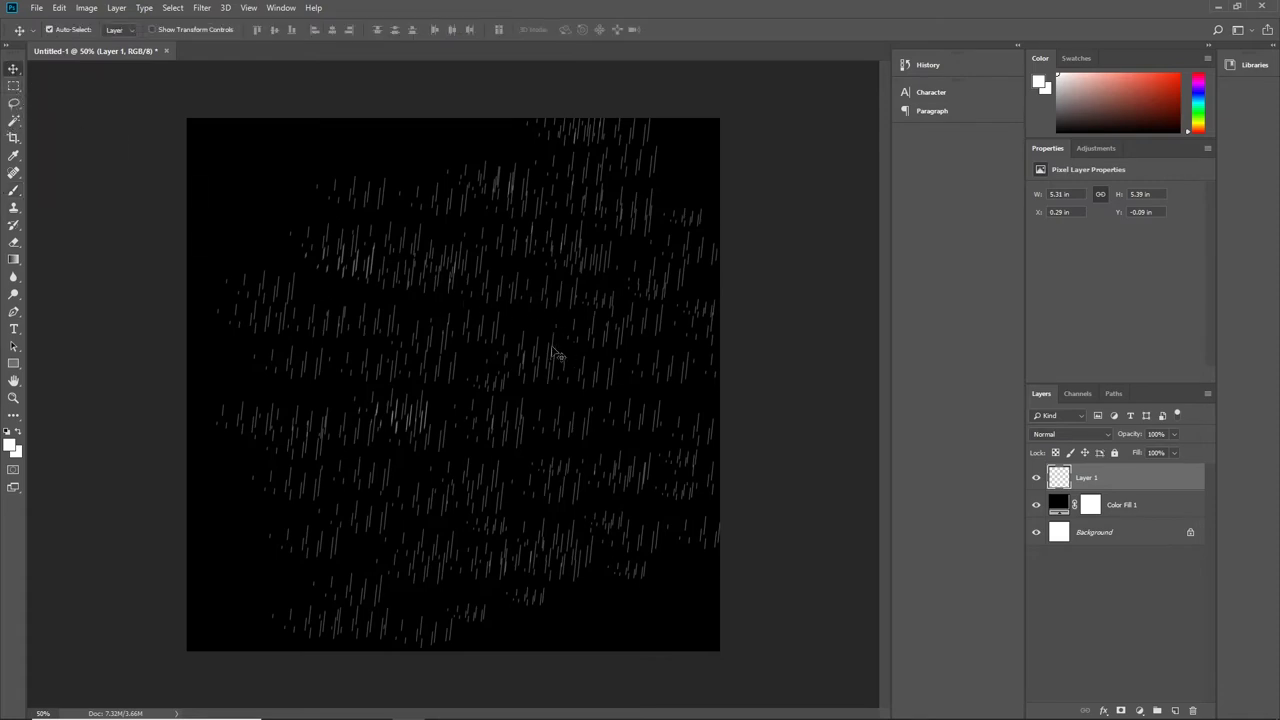
pyautogui.moveTo(553, 352); pyautogui.dragTo(525, 352)
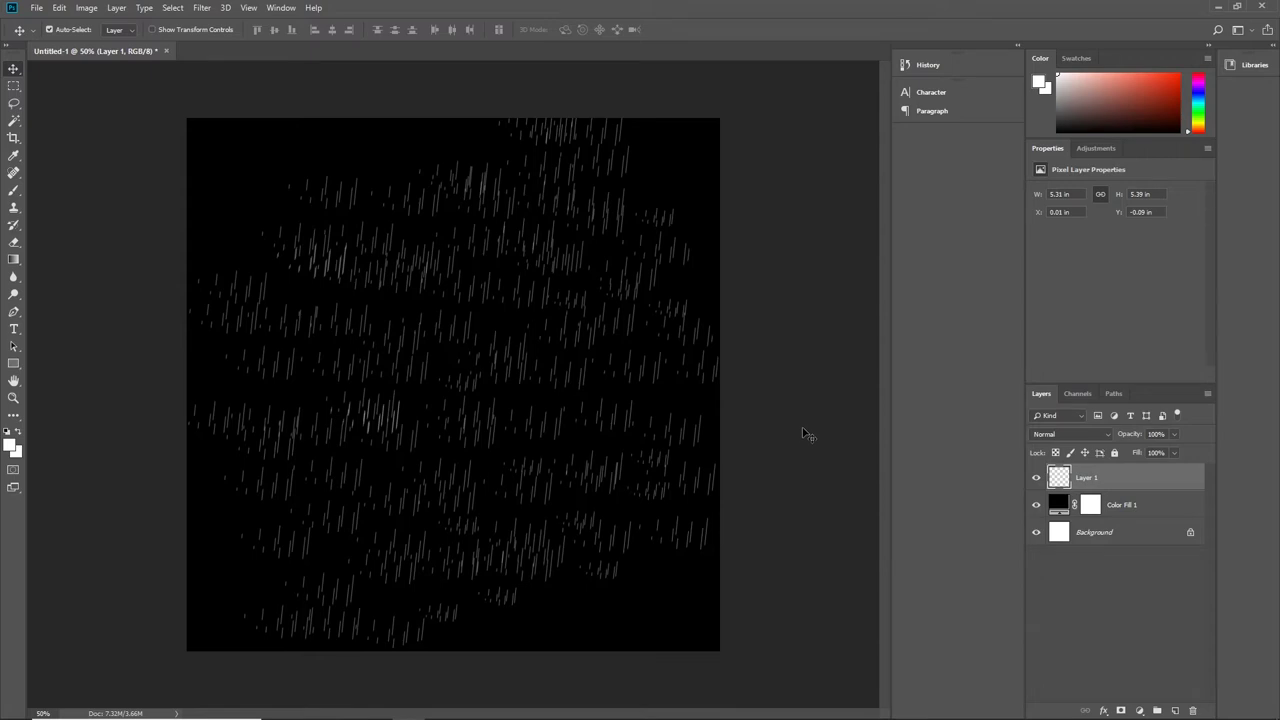
# Soften the densest rain streaks with the Eraser at 25% opacity and hide the Background layer.
pyautogui.press('e')
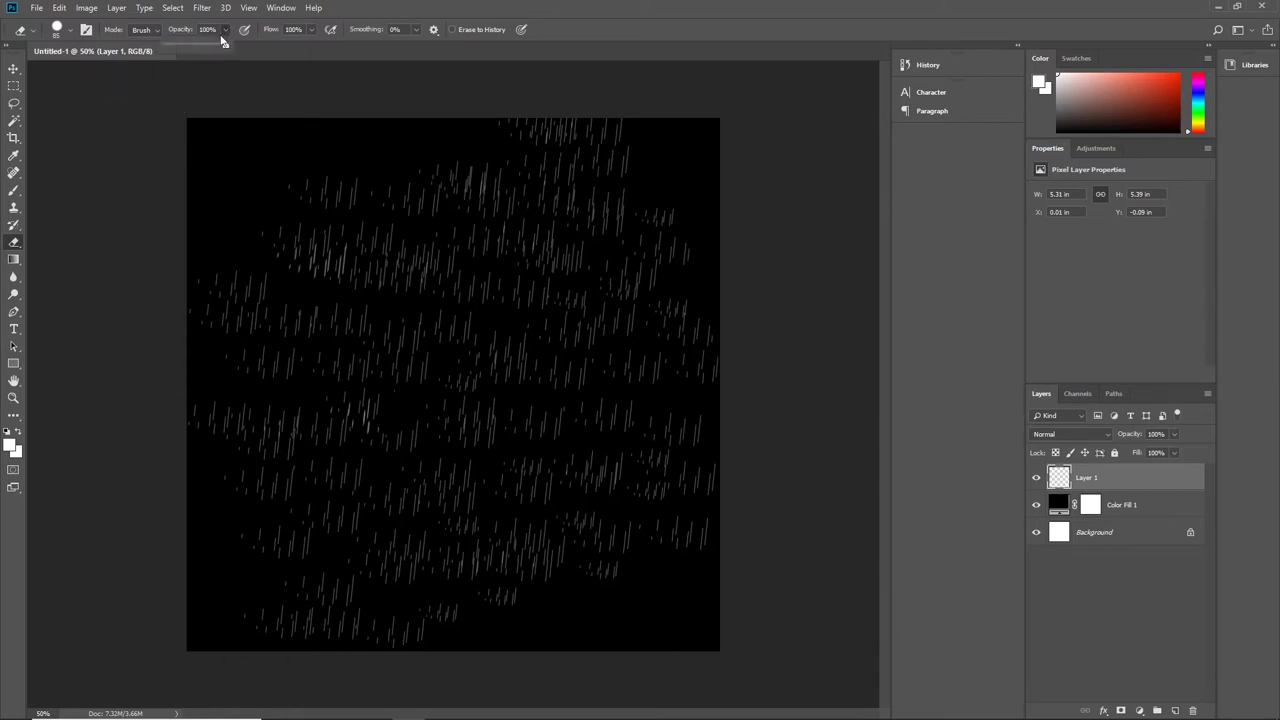
pyautogui.click(181, 45)
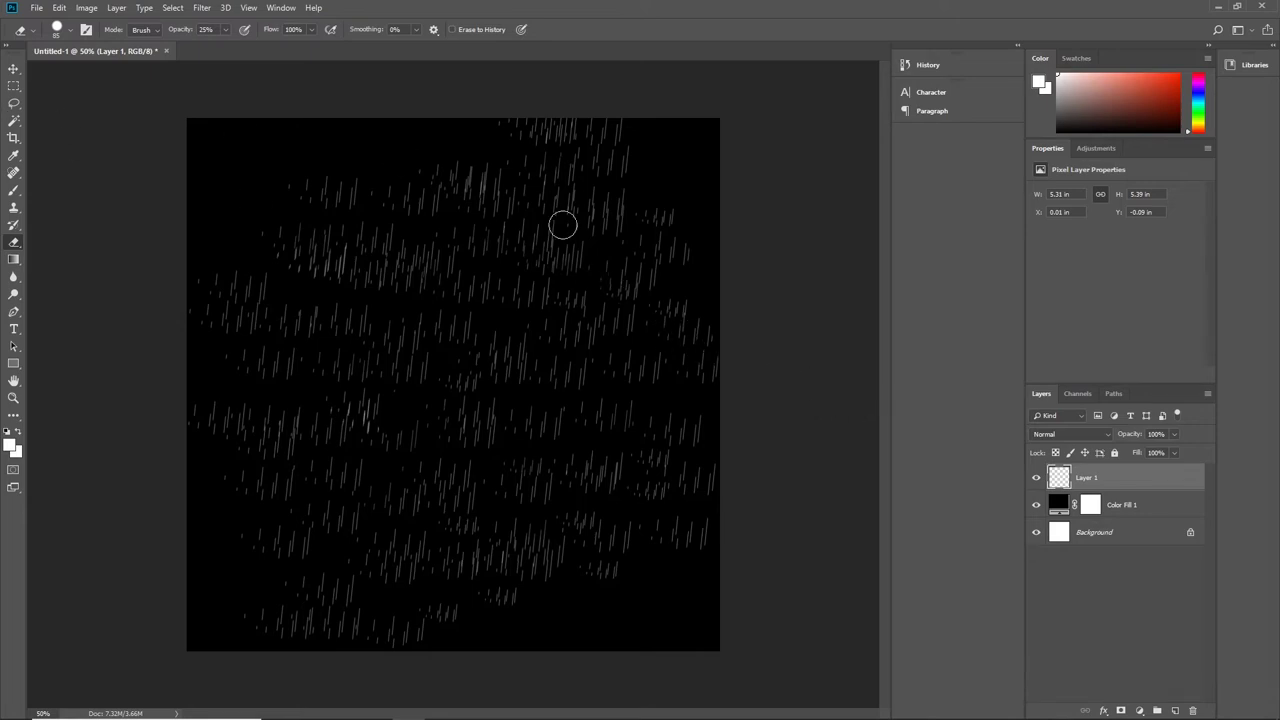
pyautogui.click(14, 69)
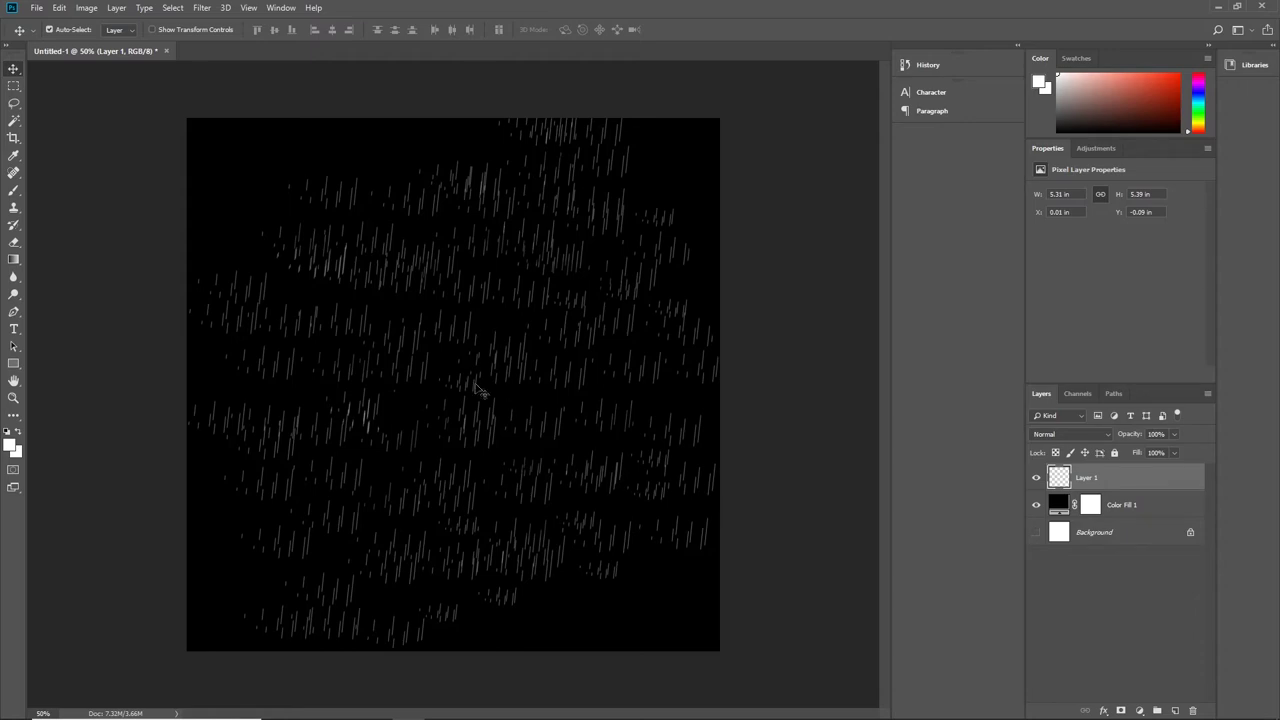
# Add a solid color fill layer in pale blue (eaf7f8) above the rain marks layer.
pyautogui.click(1140, 710)
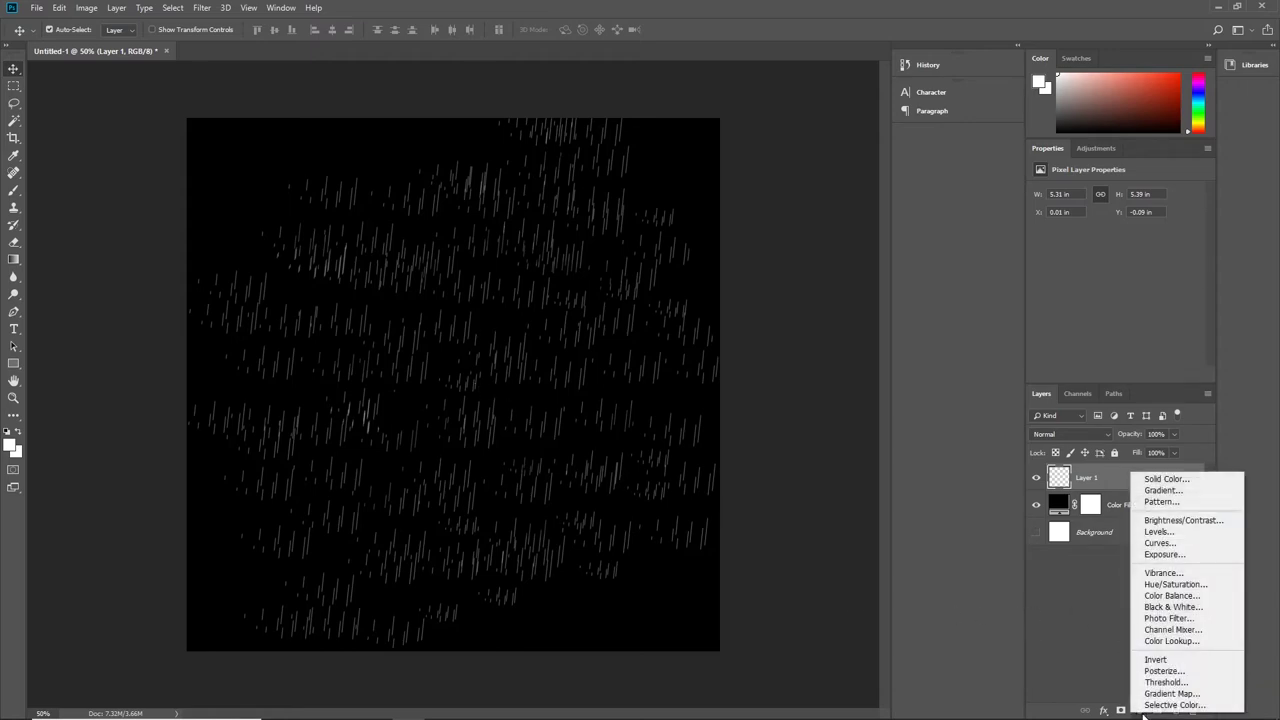
pyautogui.click(1170, 479)
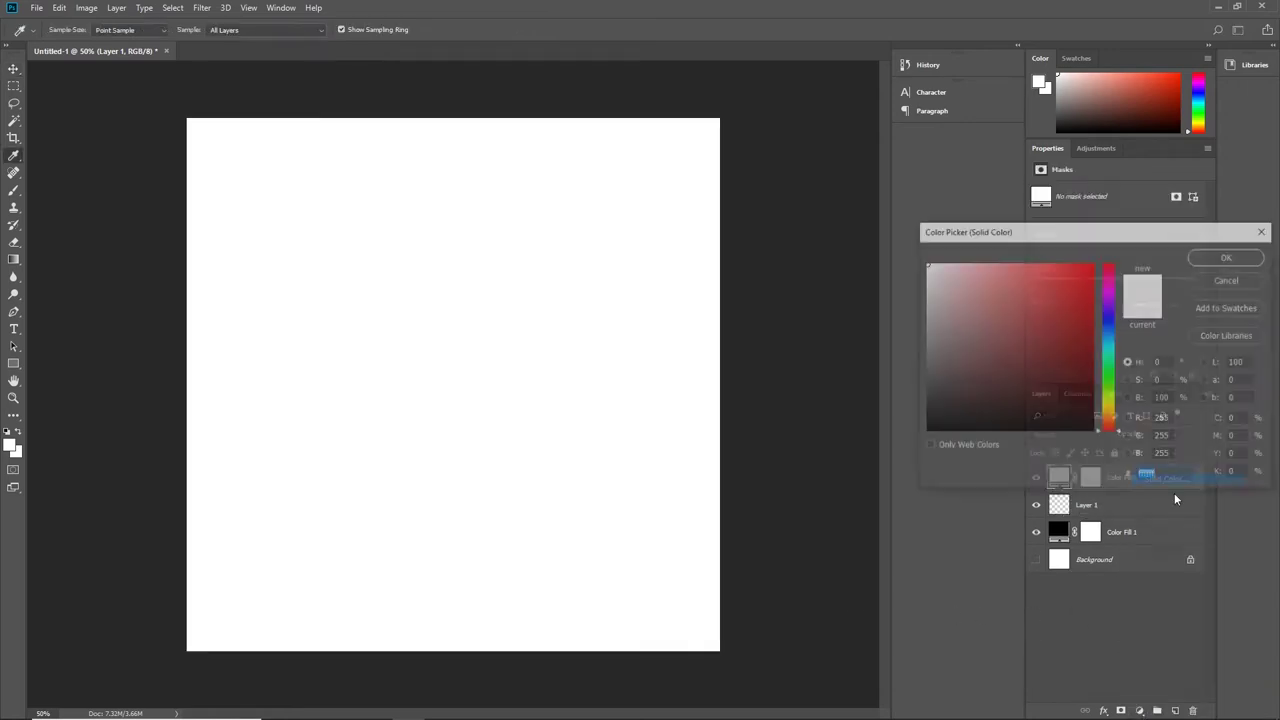
pyautogui.click(1109, 344)
pyautogui.moveTo(962, 272); pyautogui.dragTo(935, 267)
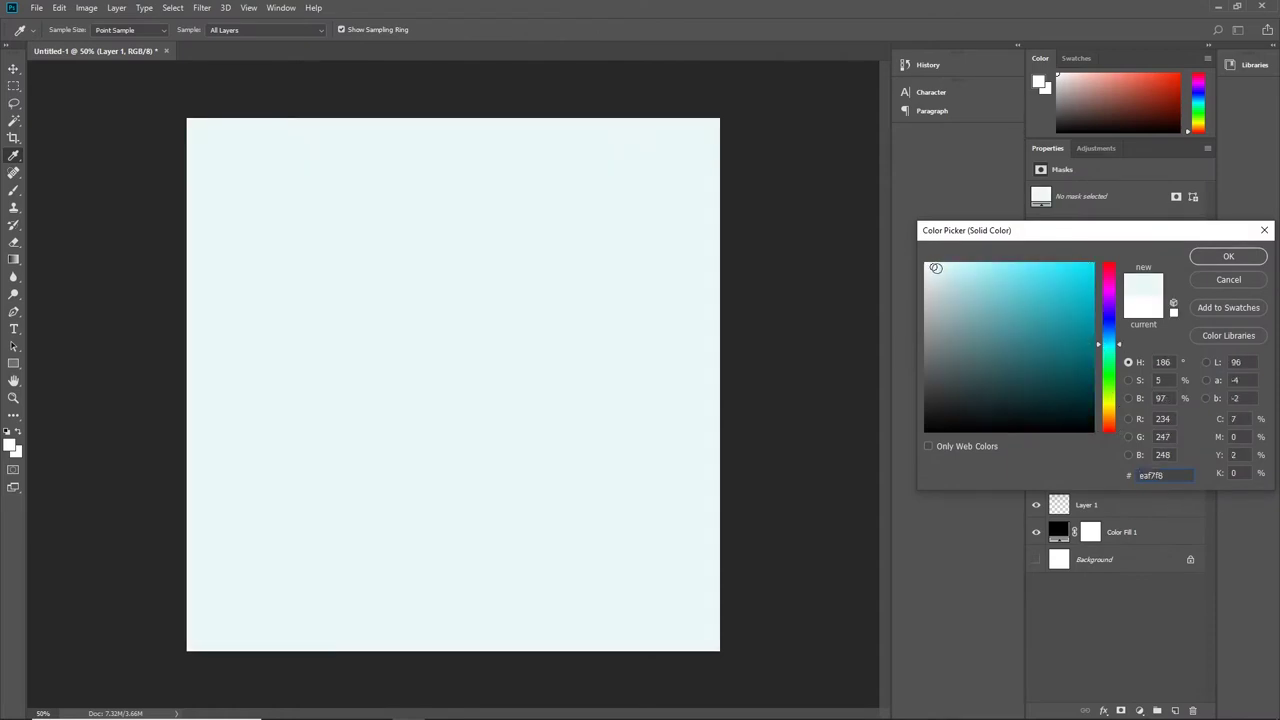
pyautogui.click(1228, 258)
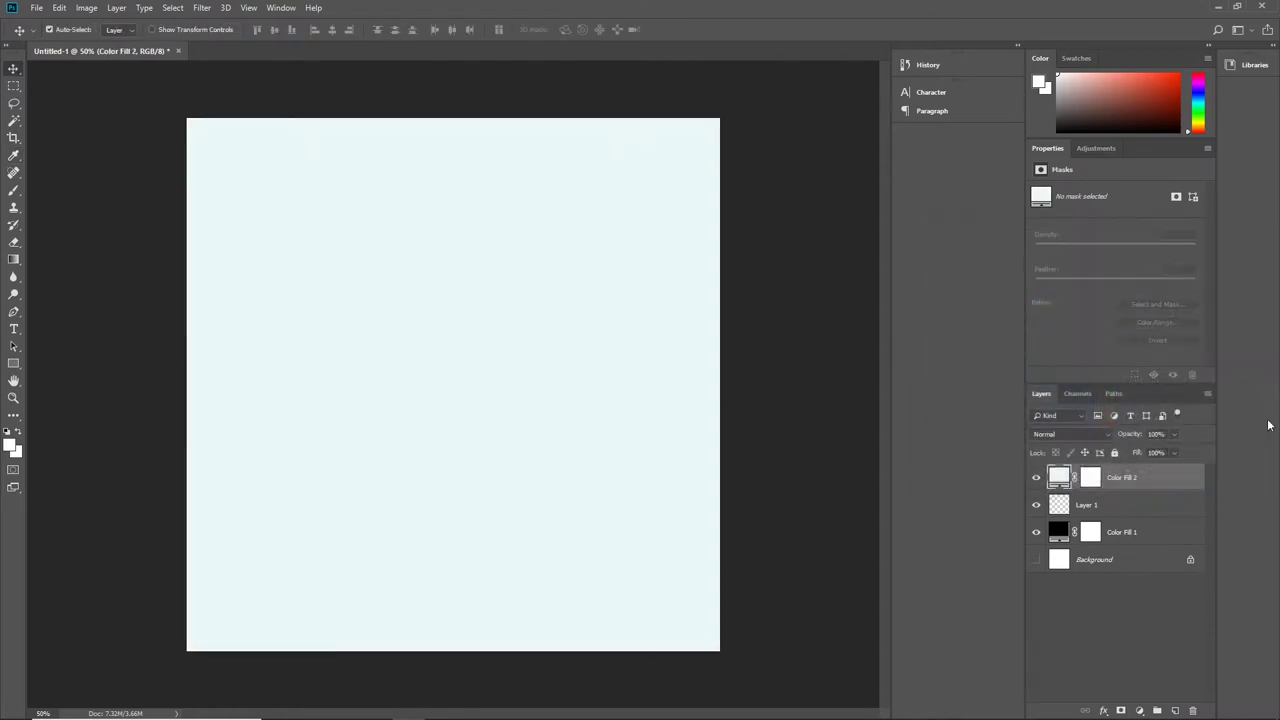
# Clip the pale blue fill layer to the rain marks on Layer 1.
pyautogui.click(1095, 505)
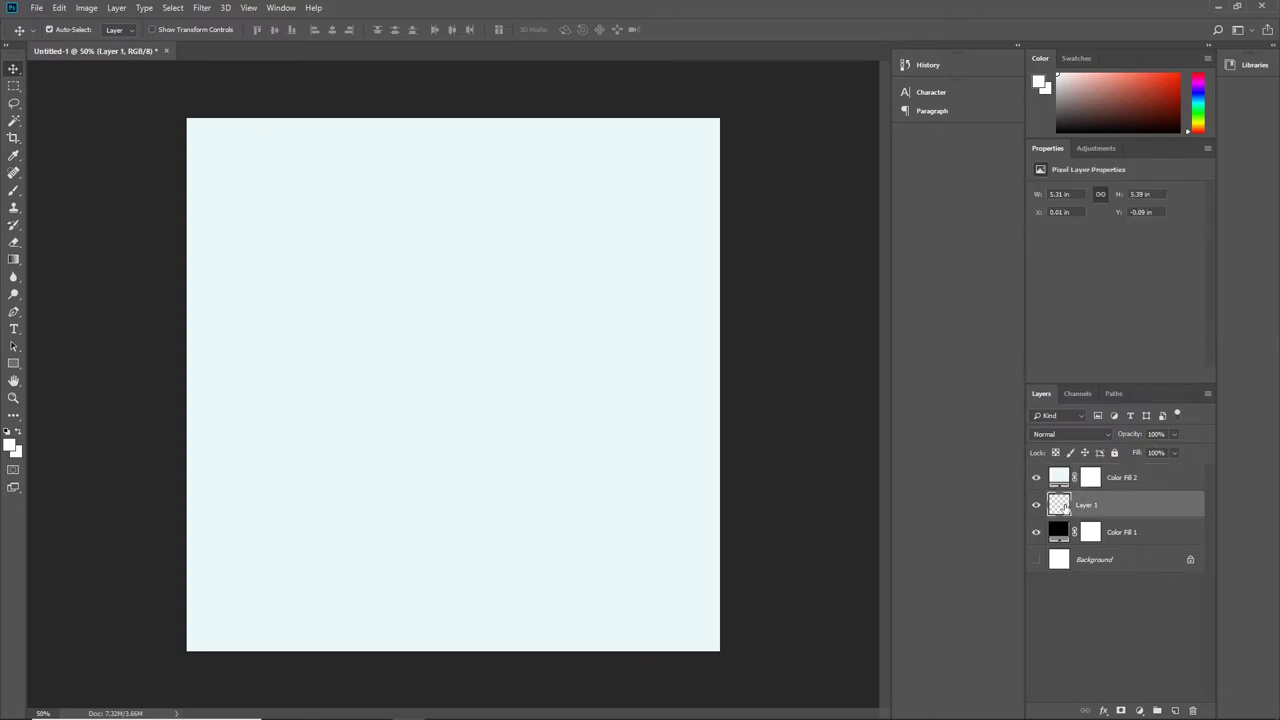
pyautogui.click(1106, 486)
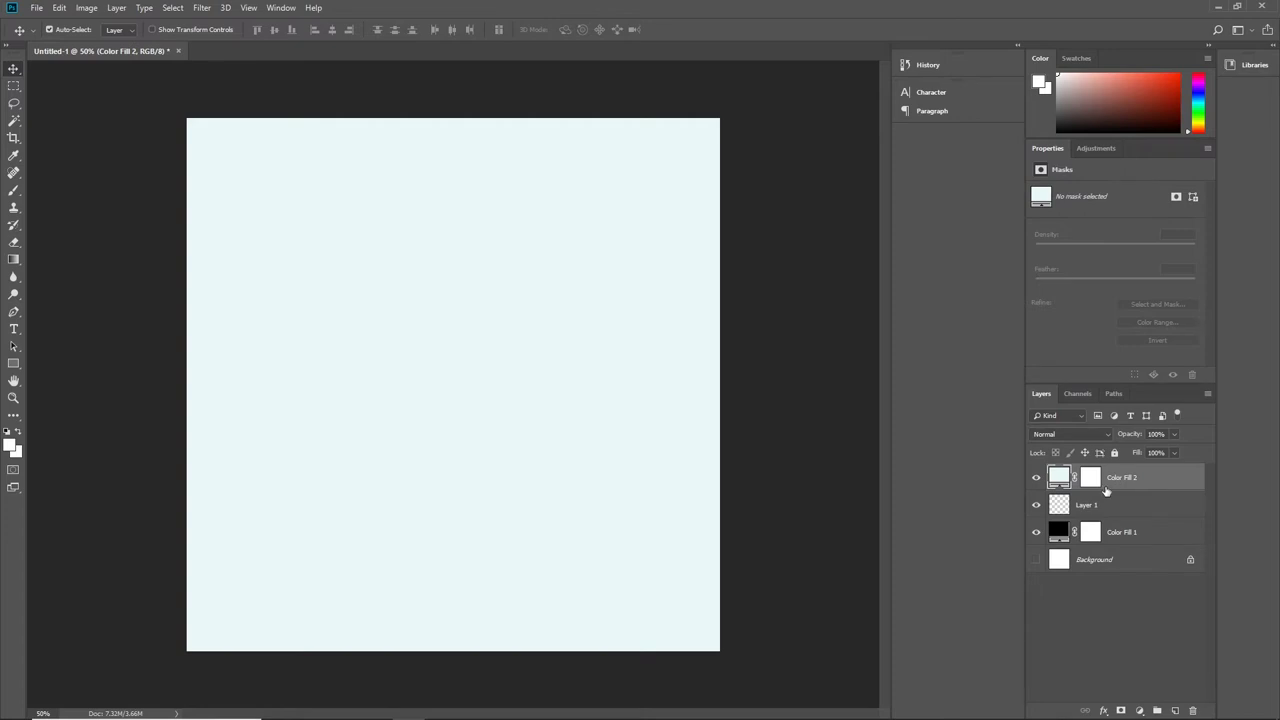
pyautogui.keyDown('alt'); pyautogui.click(1106, 486); pyautogui.keyUp('alt')
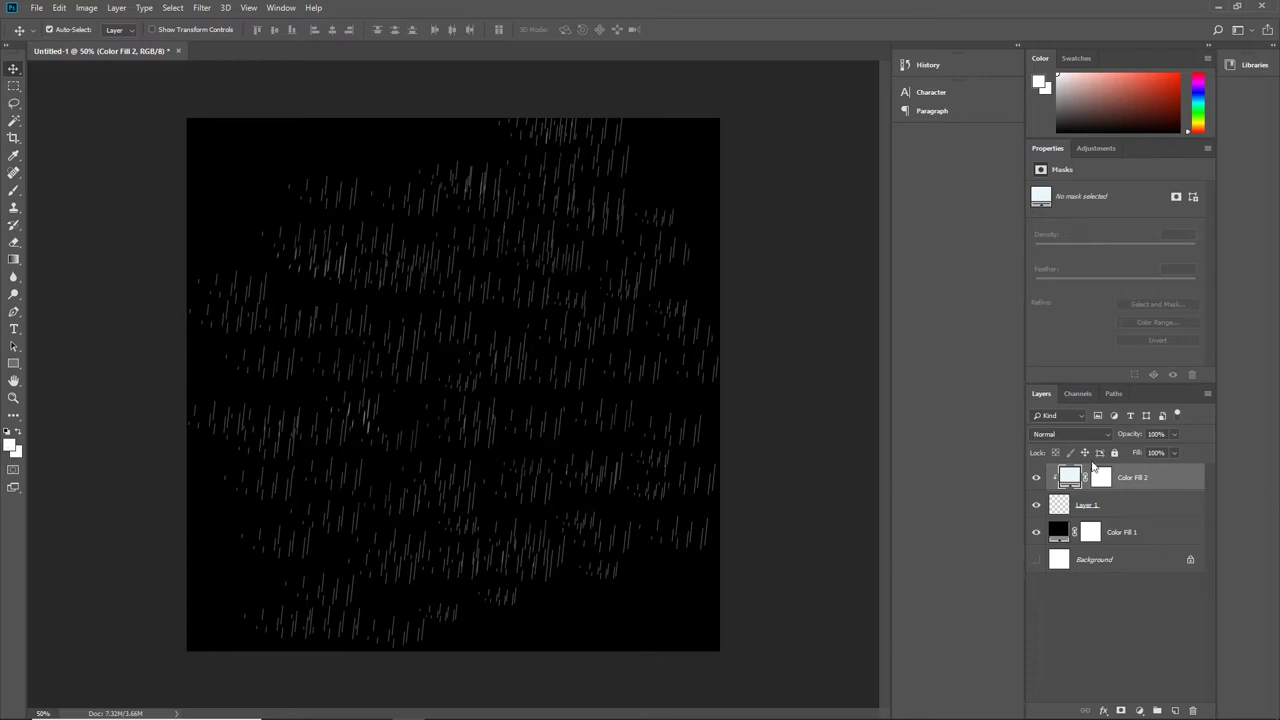
# Hide the clipped pale blue fill layer to compare the tint, and delete that layer.
pyautogui.click(1036, 478)
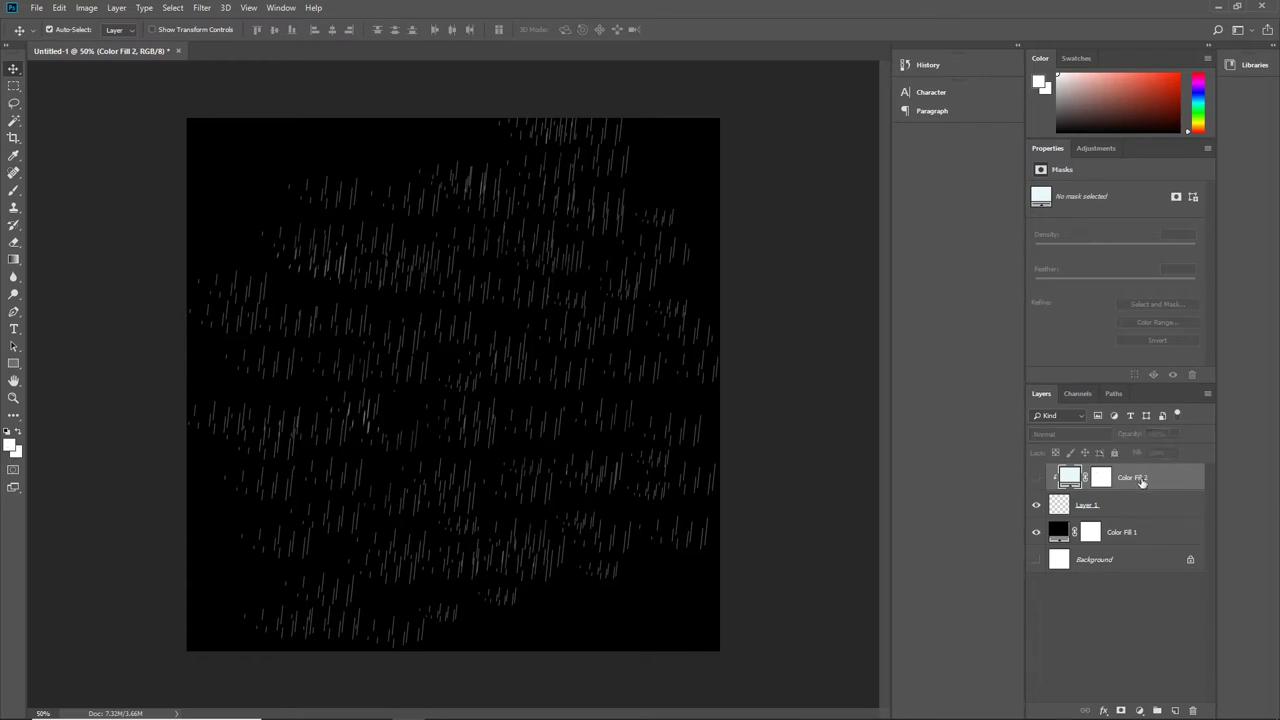
pyautogui.click(1193, 710)
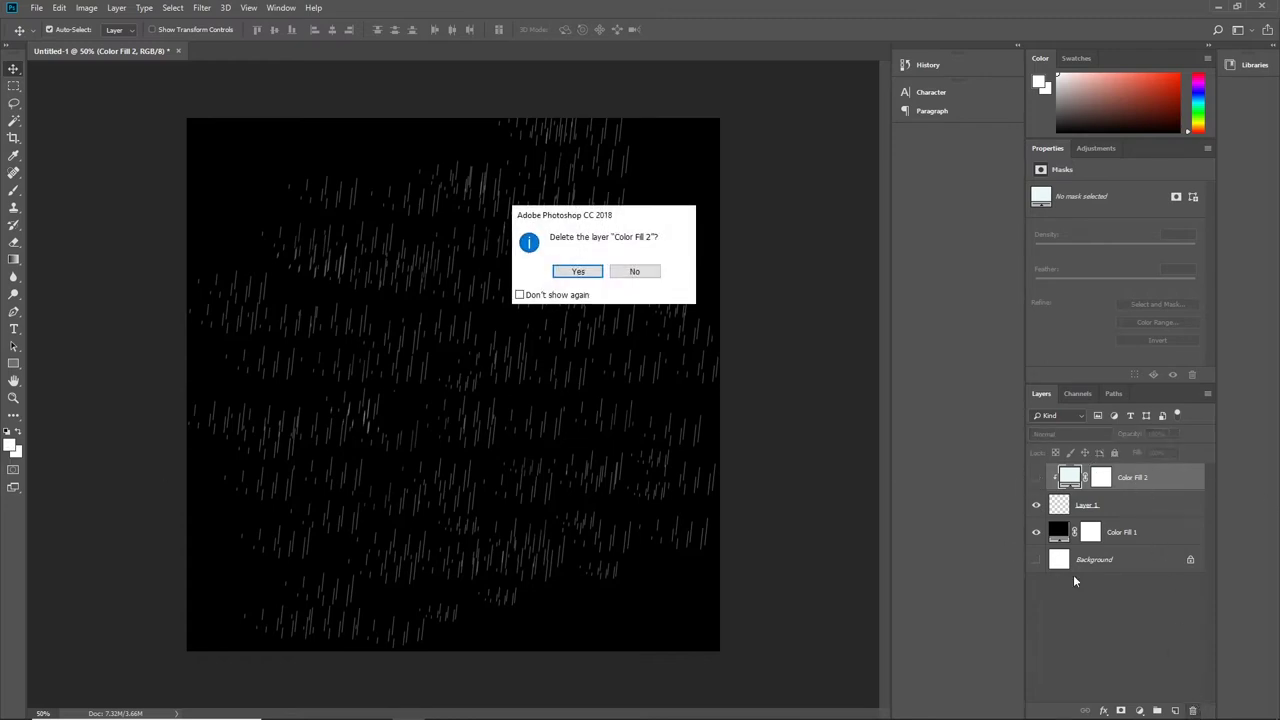
pyautogui.click(578, 273)
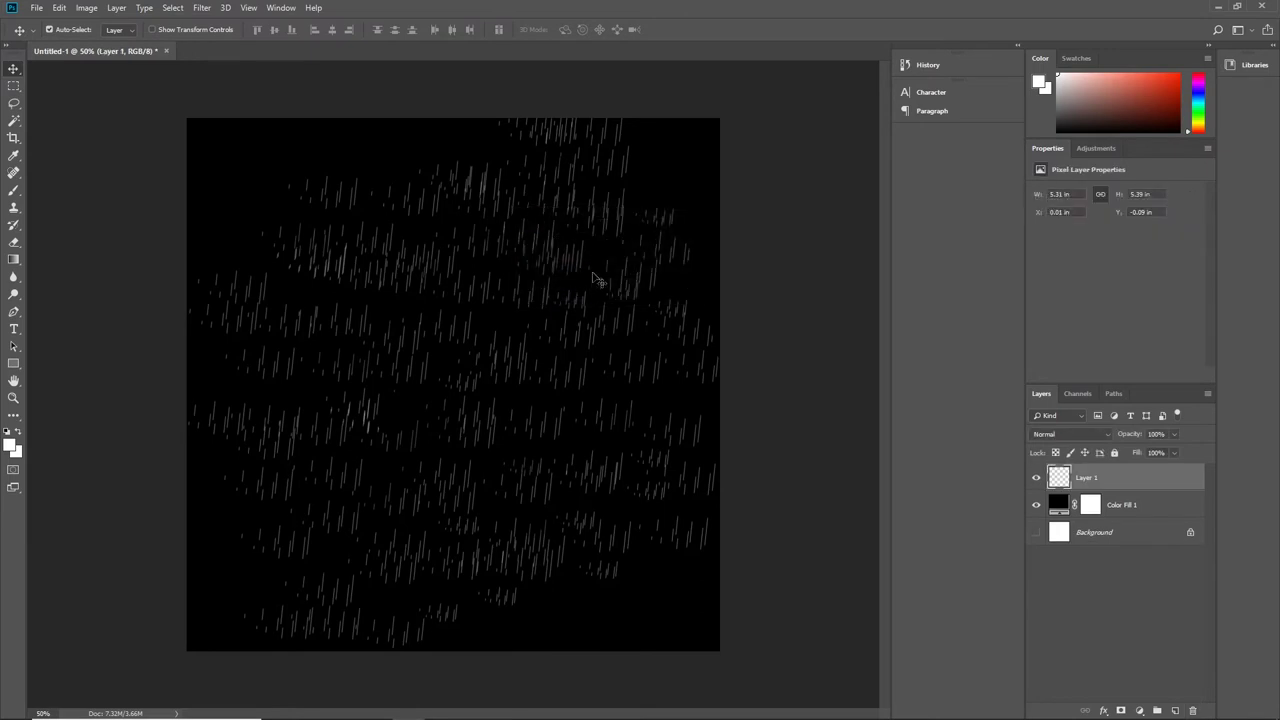
# Hide the black Color Fill 1 layer and open the Save for Web export for the transparent rain texture.
pyautogui.click(1037, 506)
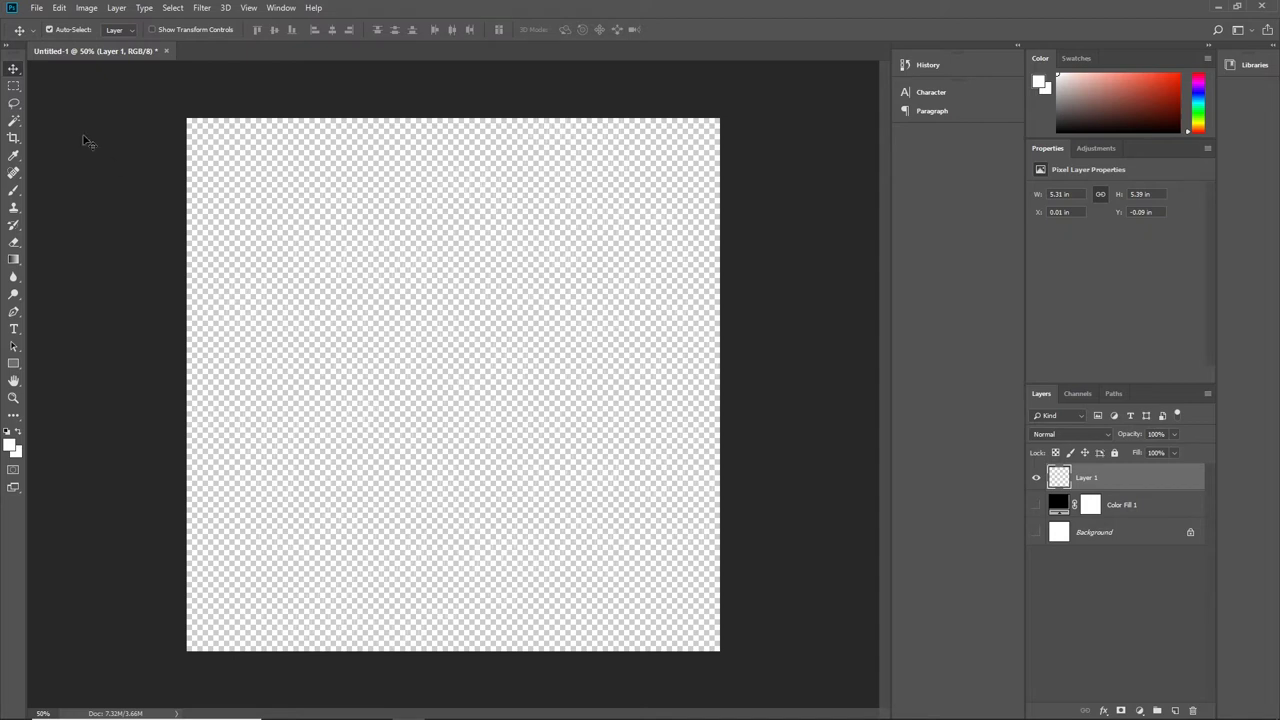
pyautogui.click(37, 11)
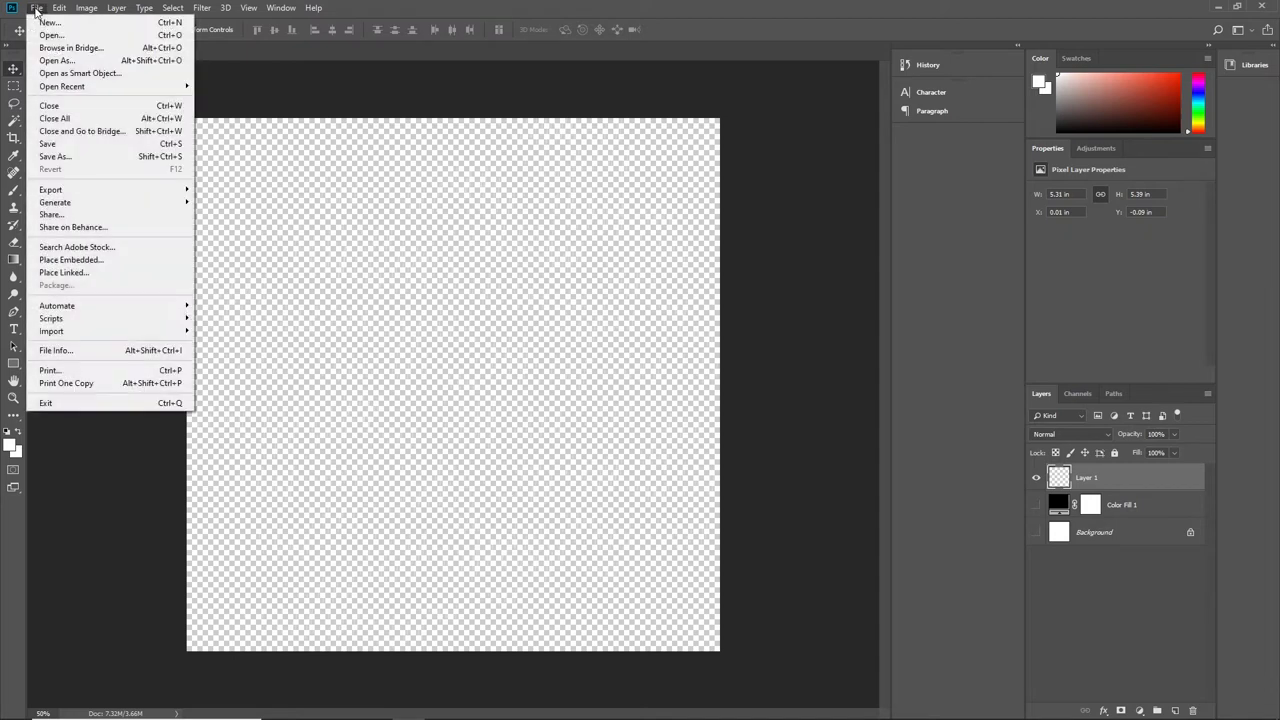
pyautogui.moveTo(104, 192)
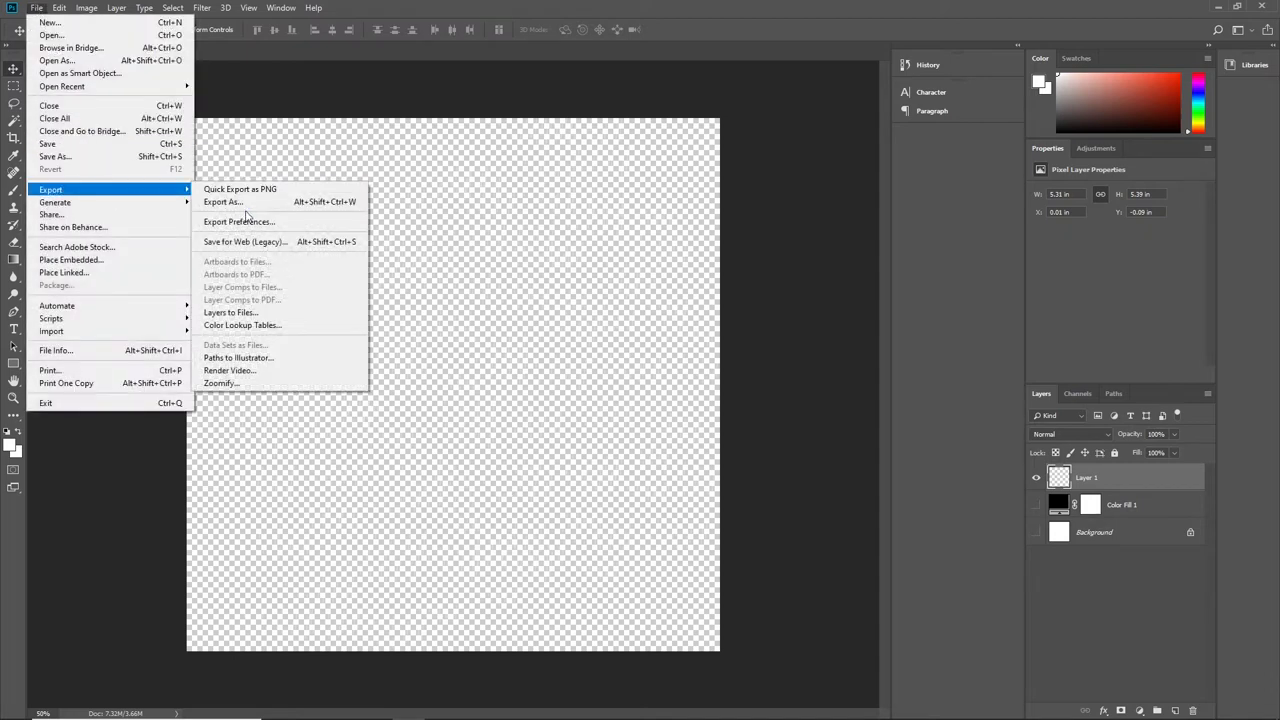
pyautogui.click(307, 245)
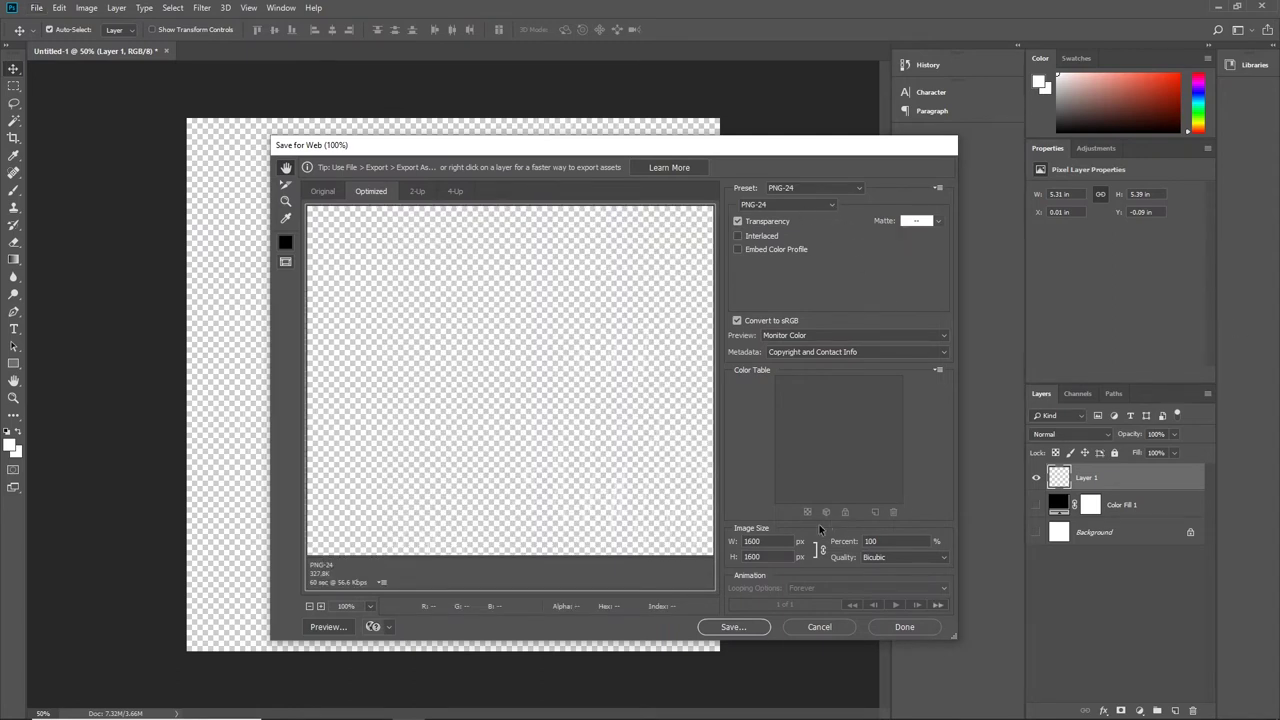
# Save the texture as a transparent PNG-24 named rain in the images folder of the tutorial folder.
pyautogui.click(733, 627)
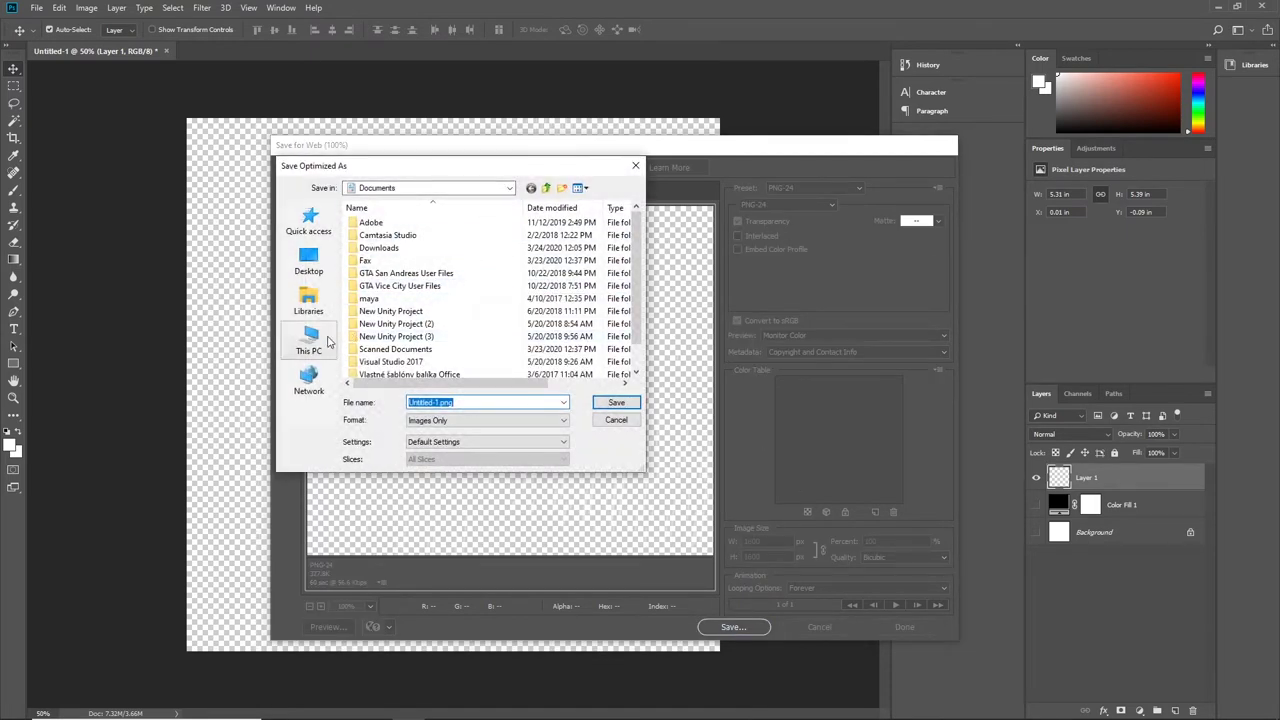
pyautogui.doubleClick(410, 325)
pyautogui.doubleClick(377, 237)
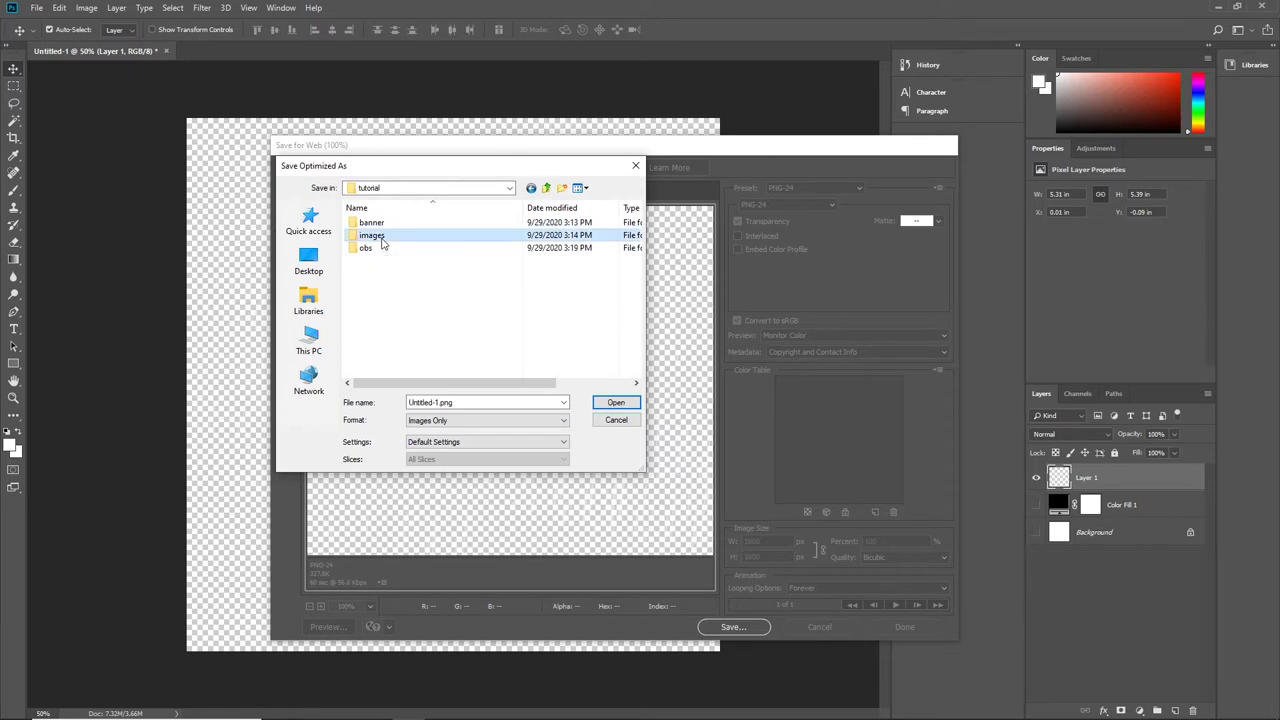
pyautogui.doubleClick(471, 401)
pyautogui.write('in')
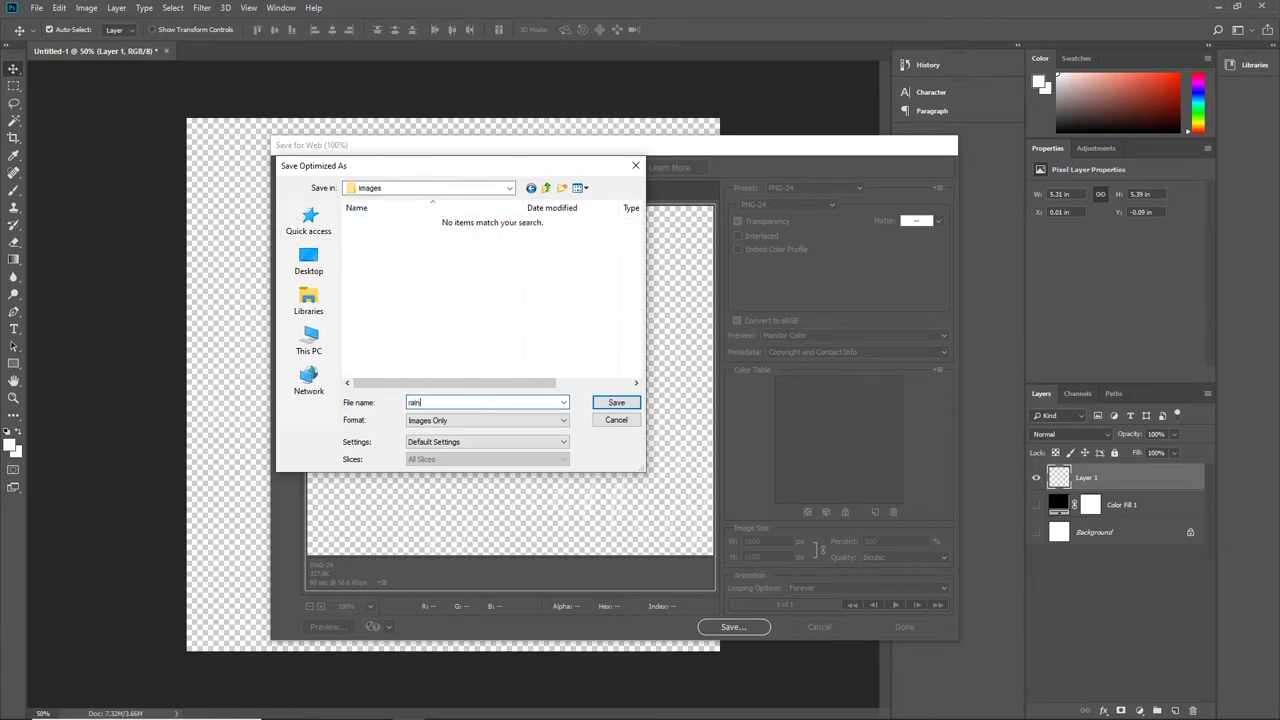
pyautogui.click(612, 402)
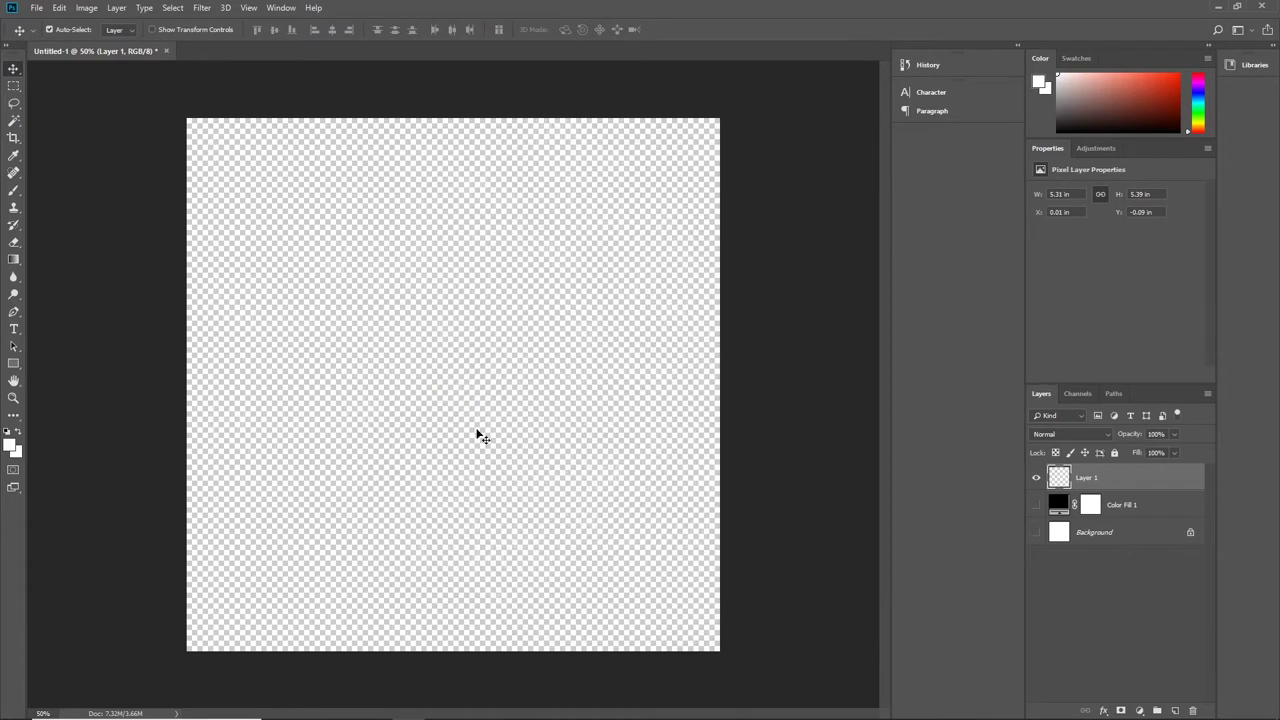
# Switch to Adobe Animate with its open canvas document.
pyautogui.moveTo(393, 712)
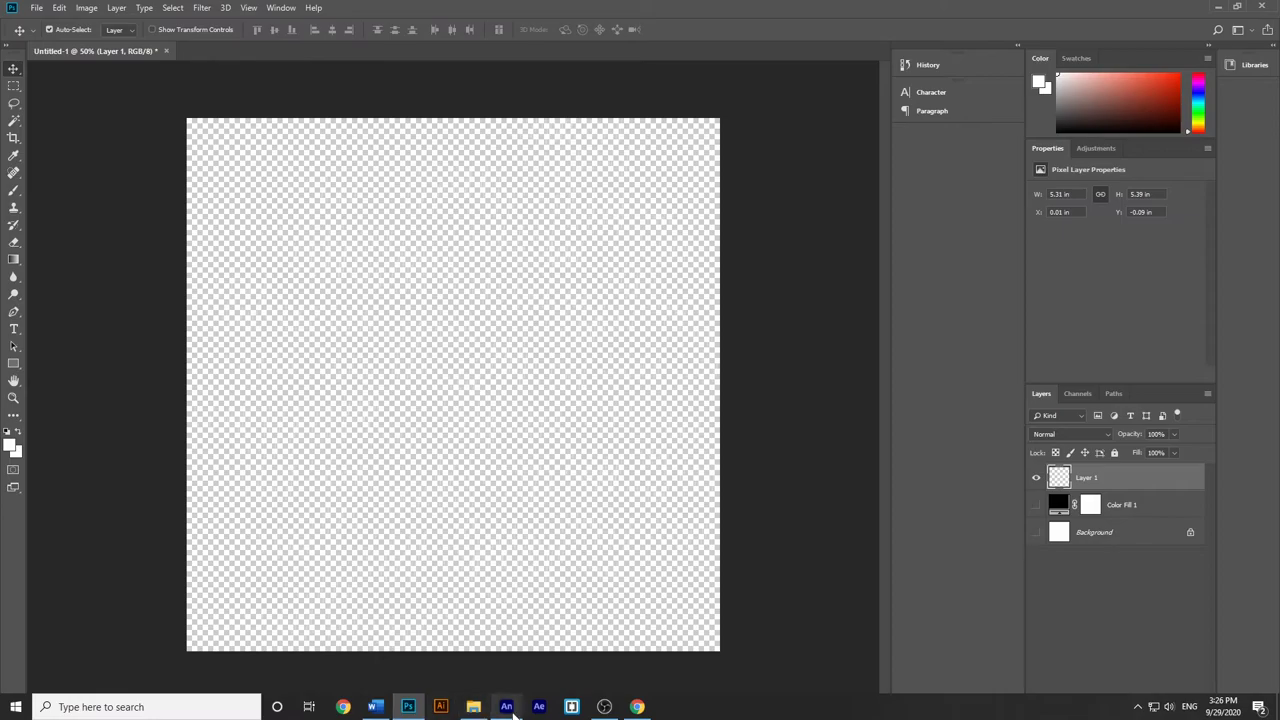
pyautogui.moveTo(507, 707)
pyautogui.click(501, 656)
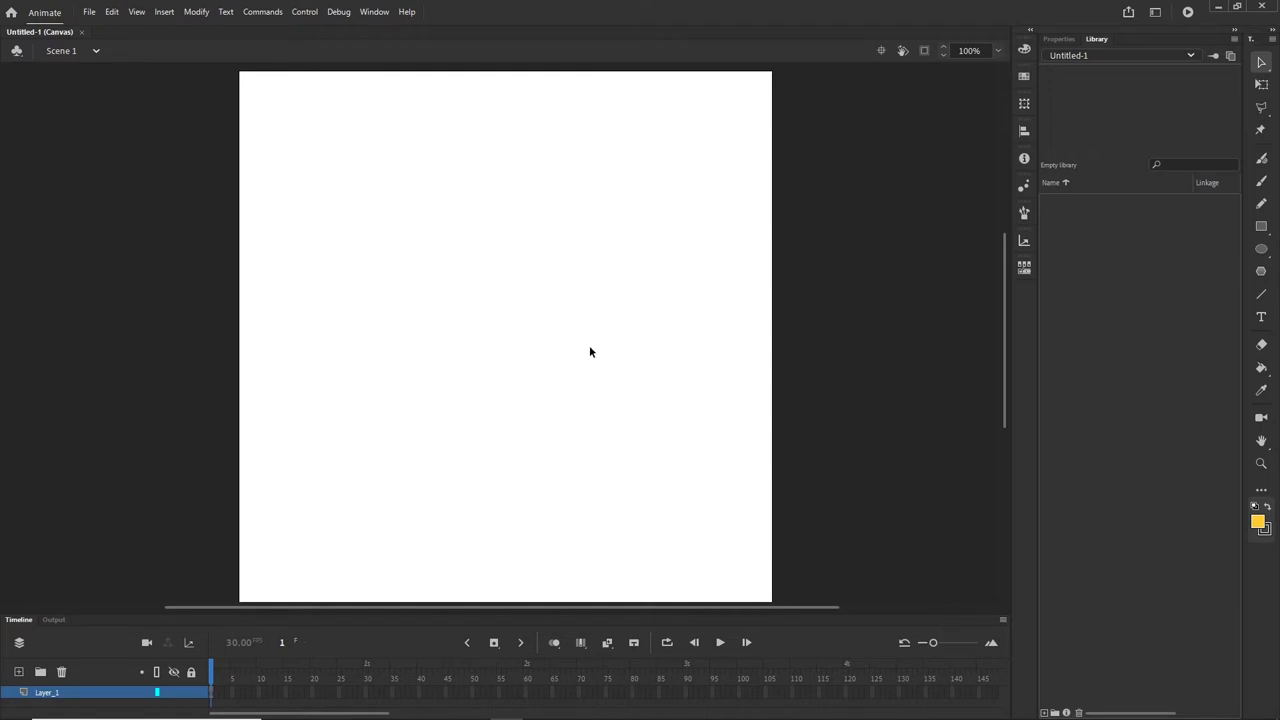
# Create an HTML5 Canvas document 800 px wide and 800 px high, and close the older Untitled-1 document.
pyautogui.hotkey('ctrl', 'Return')
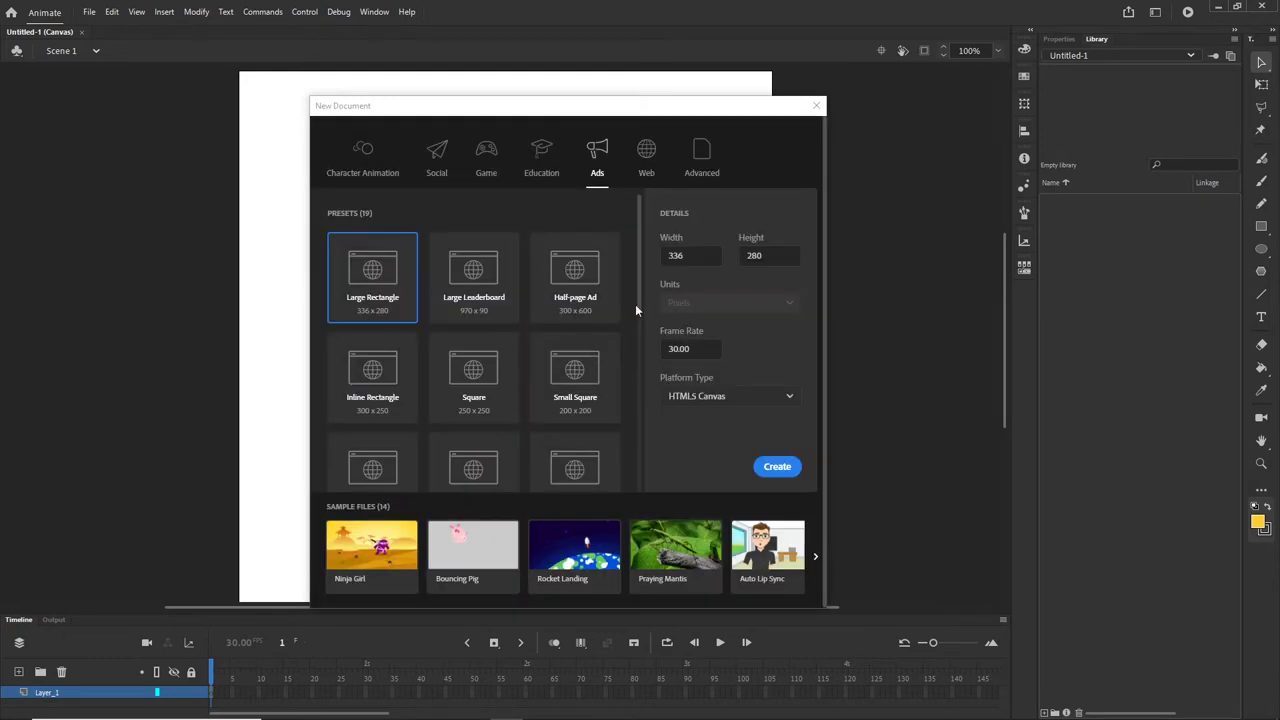
pyautogui.click(690, 262)
pyautogui.write('800')
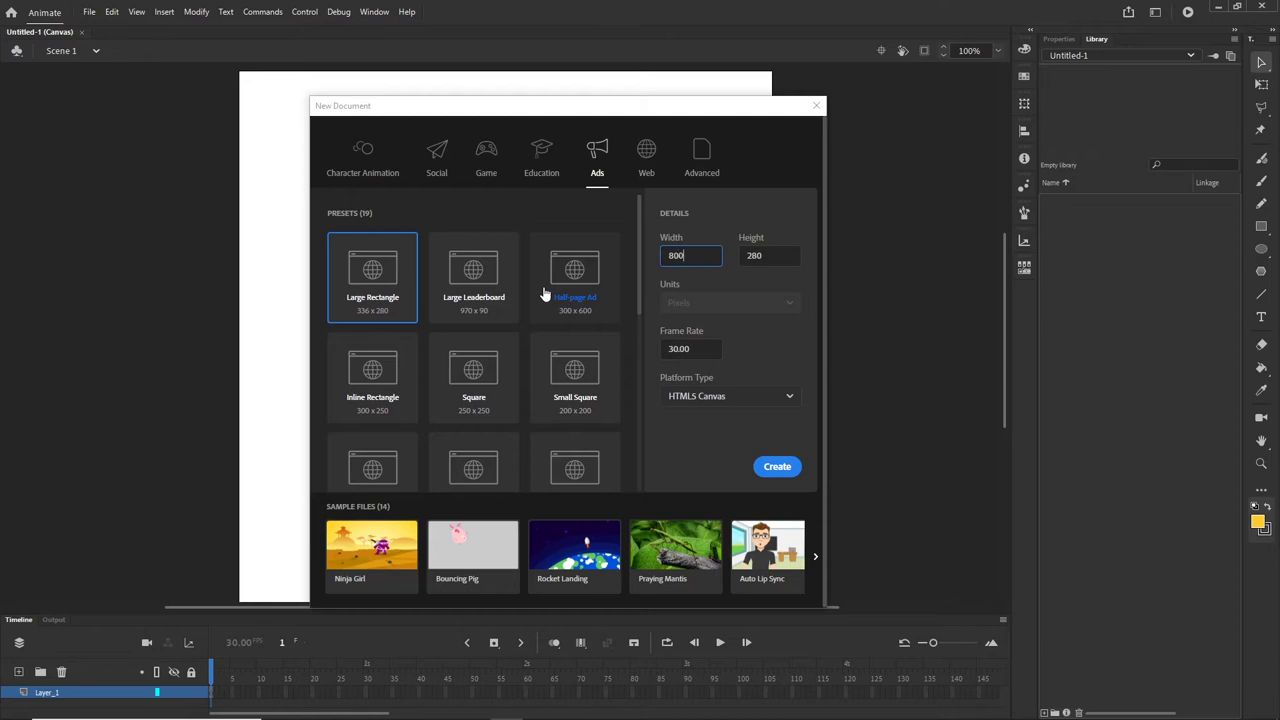
pyautogui.press('Tab')
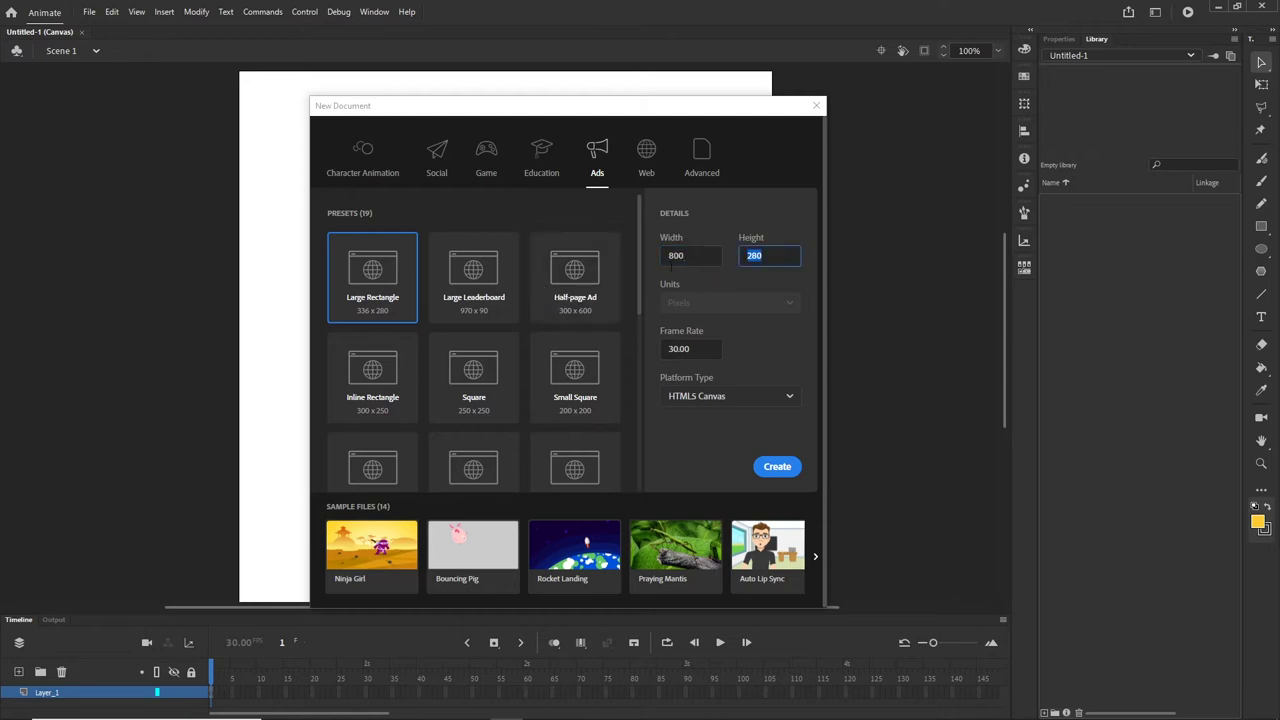
pyautogui.write('8')
pyautogui.click(786, 470)
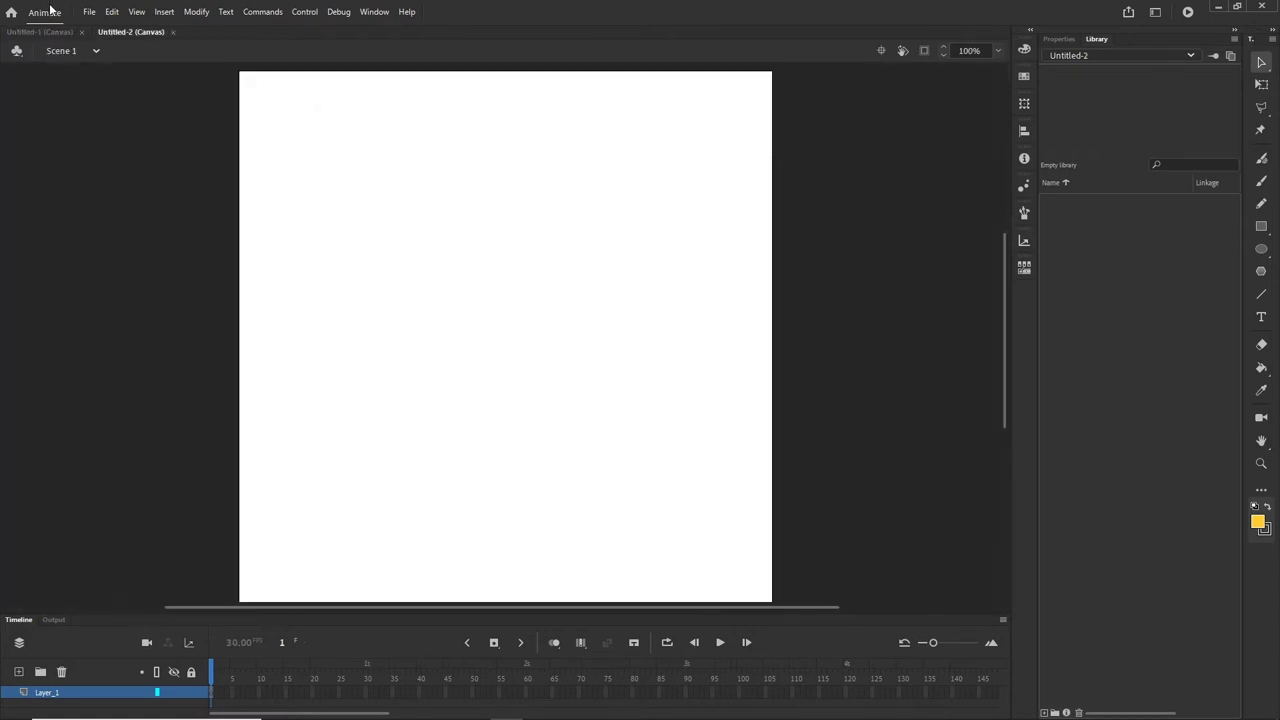
pyautogui.click(81, 32)
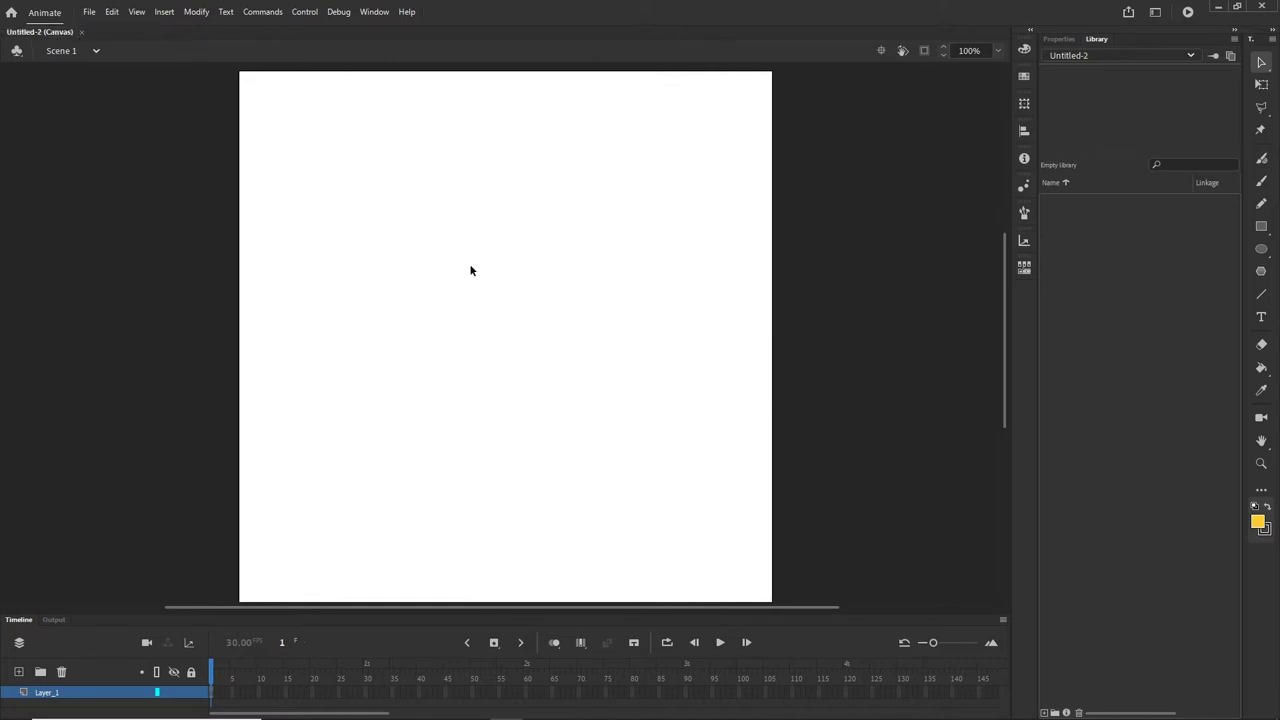
# Import nature-3091991_1920.jpg and rain.png from the tutorial images folder onto the stage, aligned with the stage's upper-left corner.
pyautogui.scroll(-2, 560, 253)
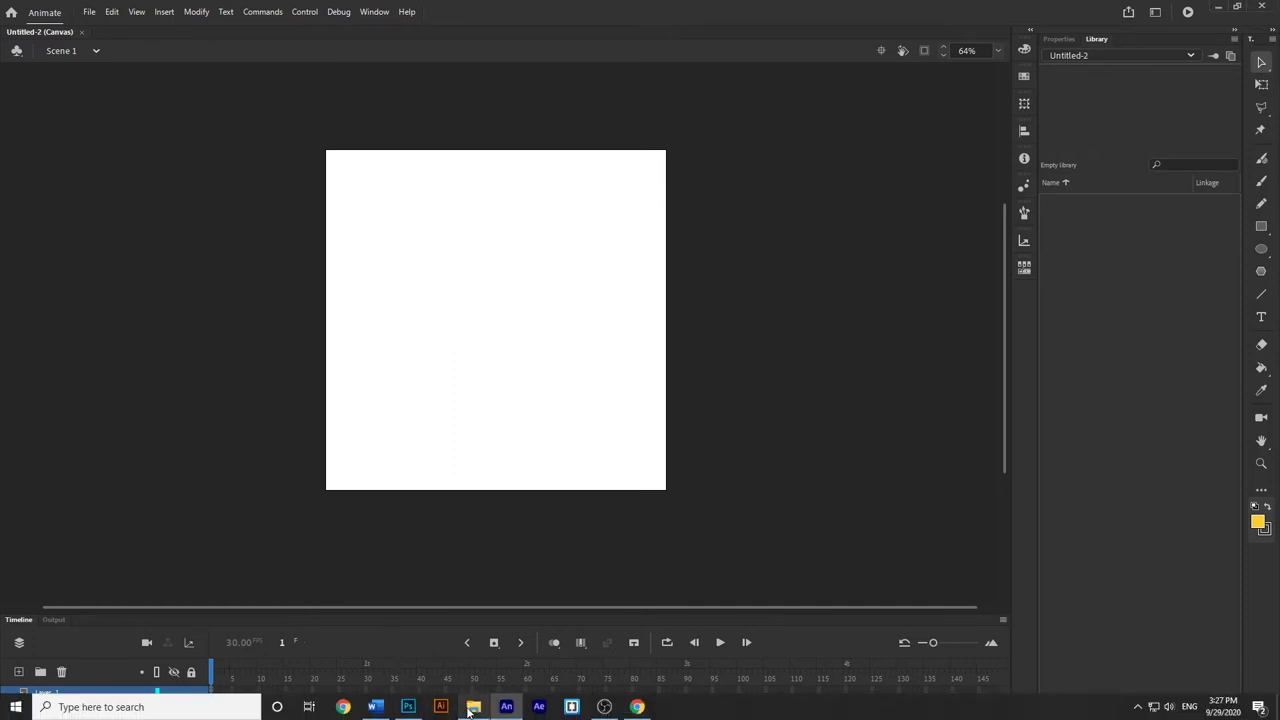
pyautogui.click(473, 708)
pyautogui.click(531, 109)
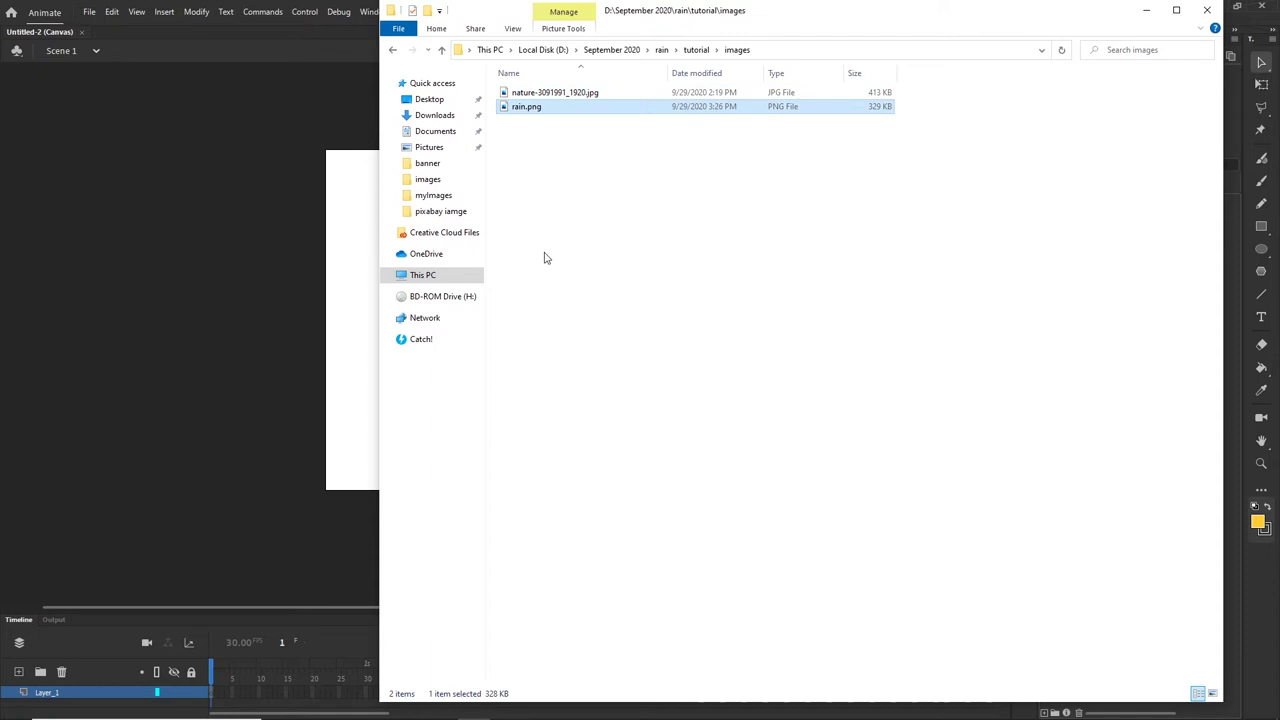
pyautogui.keyDown('ctrl'); pyautogui.click(548, 93); pyautogui.keyUp('ctrl')
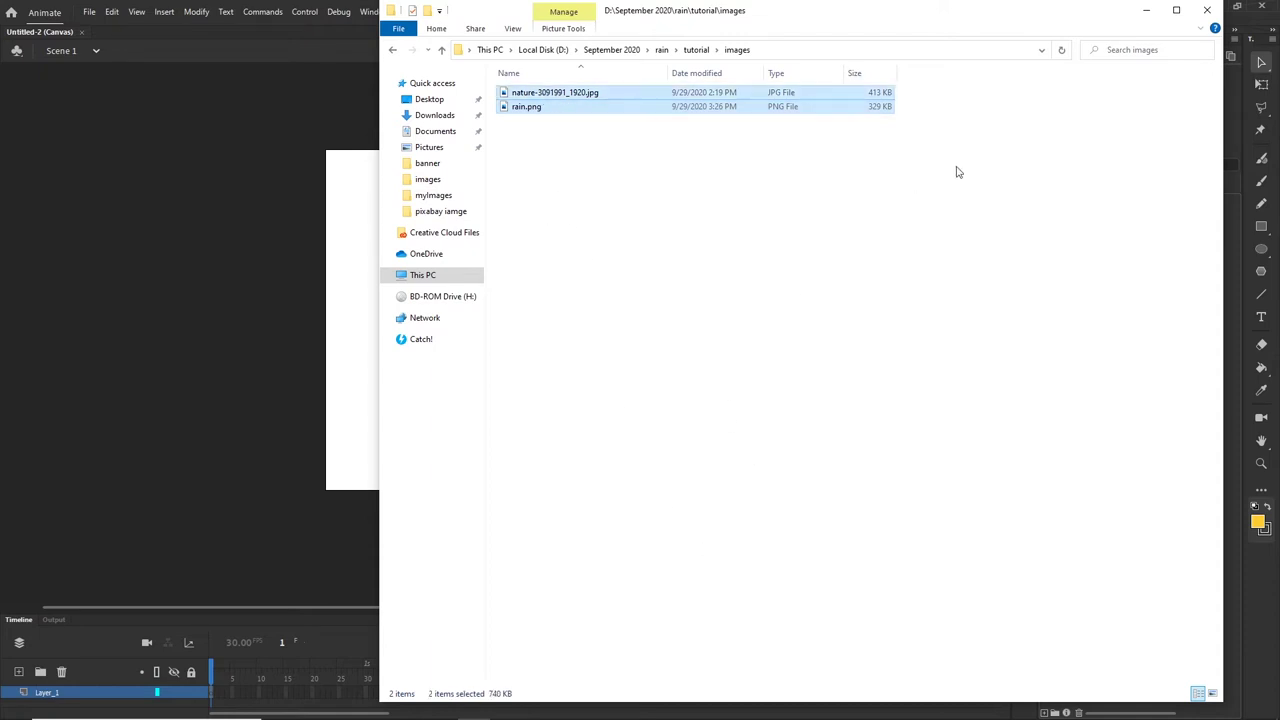
pyautogui.moveTo(1027, 22); pyautogui.dragTo(1092, 143)
pyautogui.moveTo(620, 213); pyautogui.dragTo(331, 251)
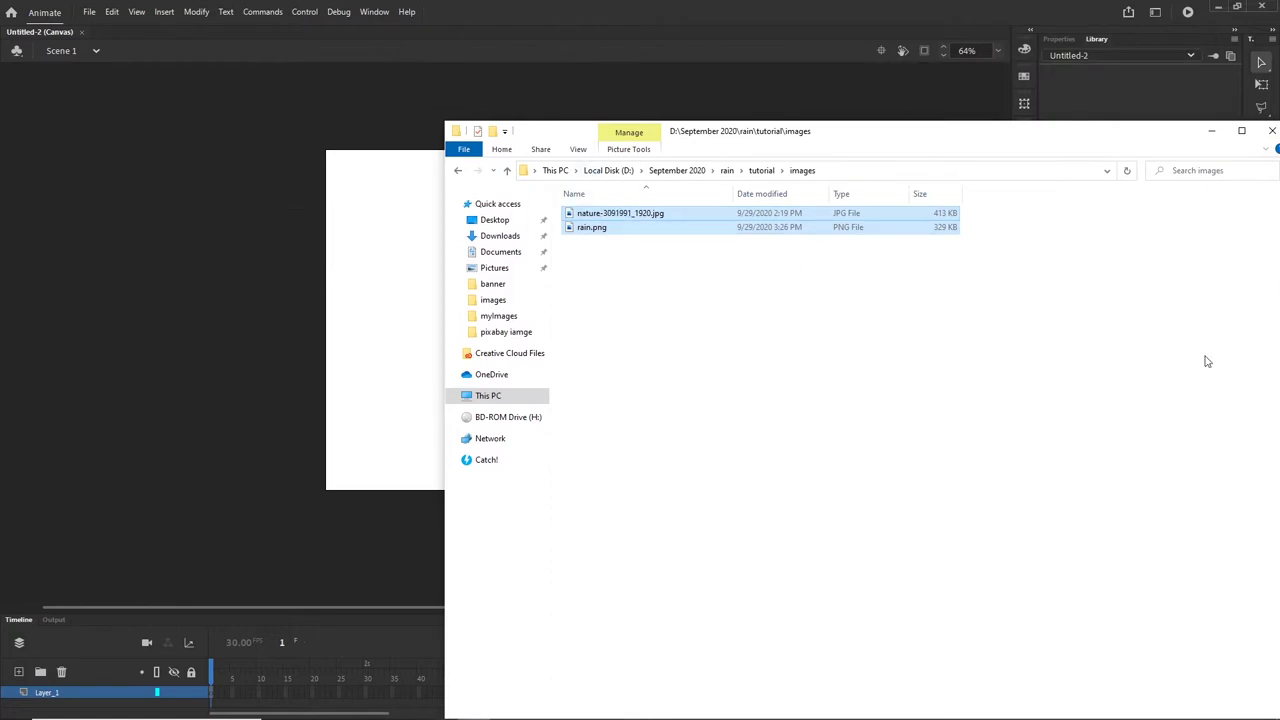
pyautogui.click(1209, 133)
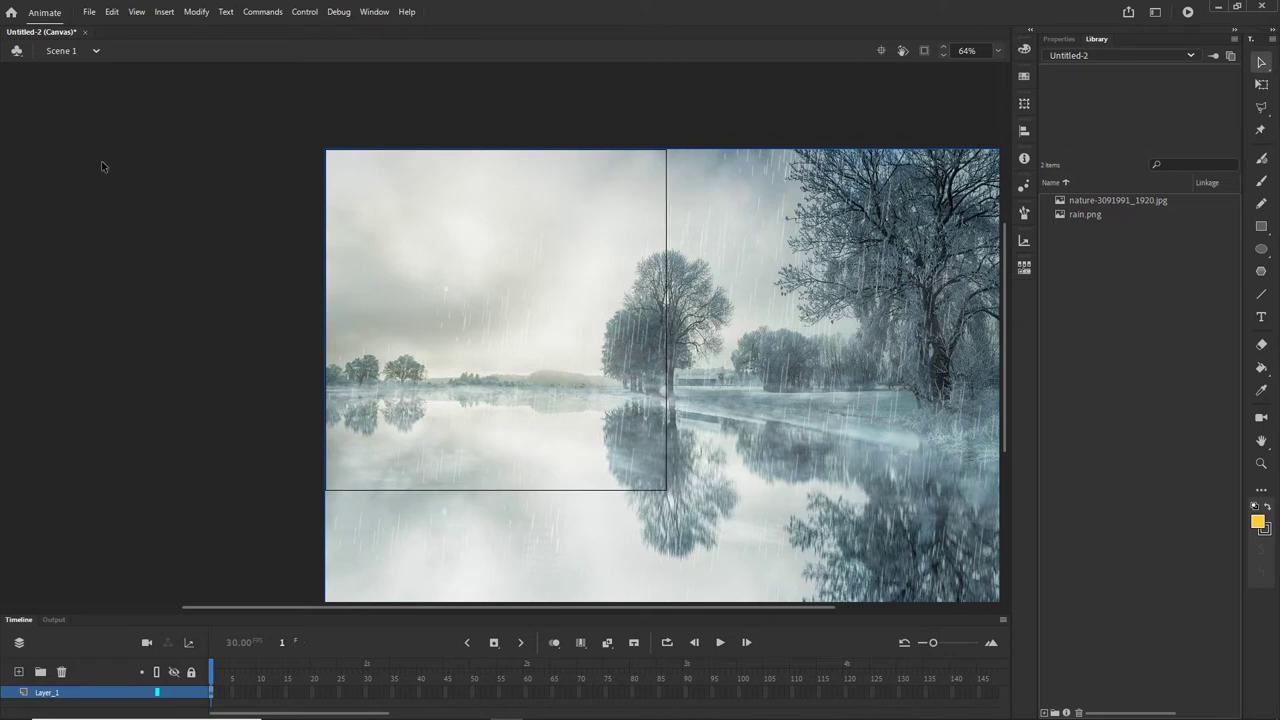
pyautogui.click(89, 11)
pyautogui.moveTo(155, 212)
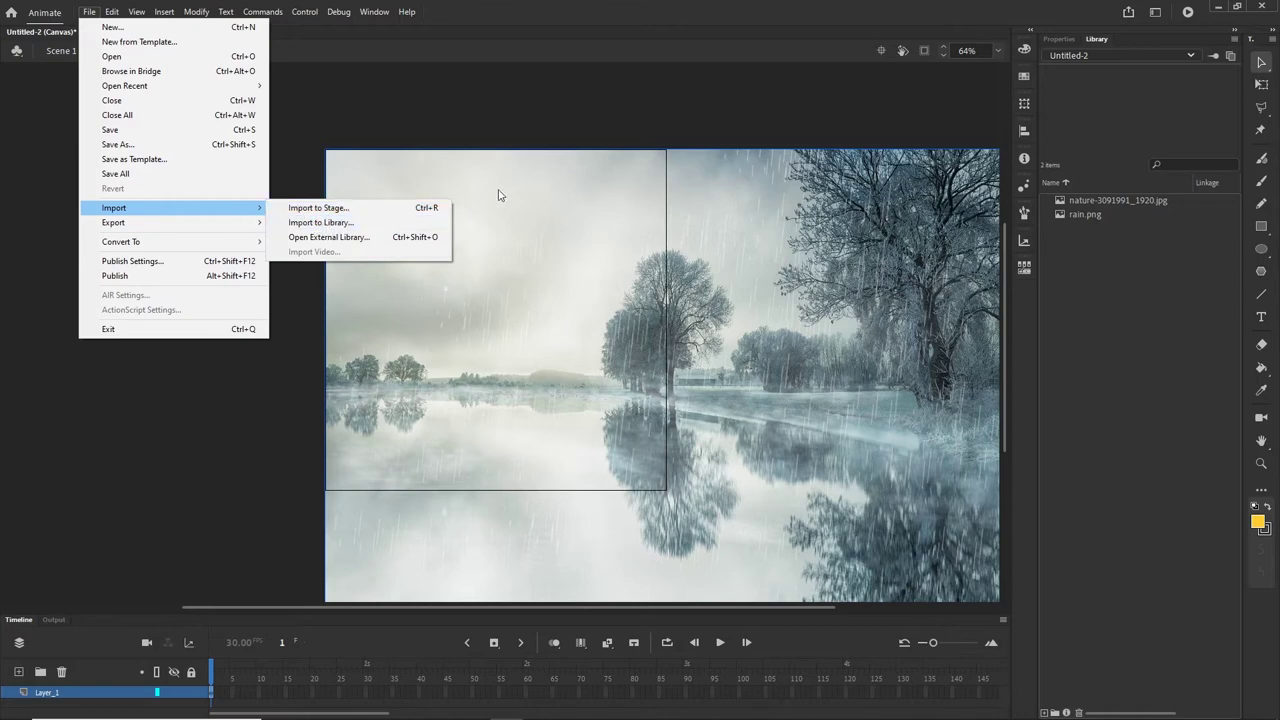
pyautogui.click(715, 91)
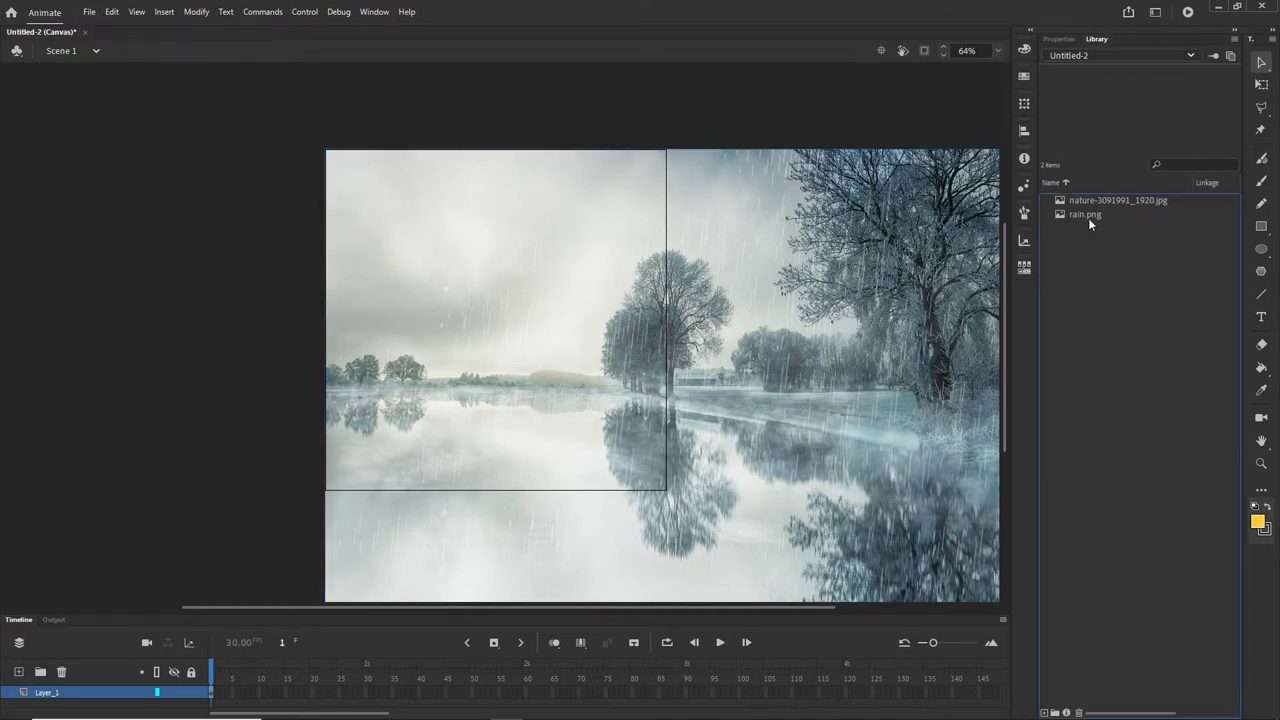
pyautogui.moveTo(1090, 201); pyautogui.dragTo(916, 218)
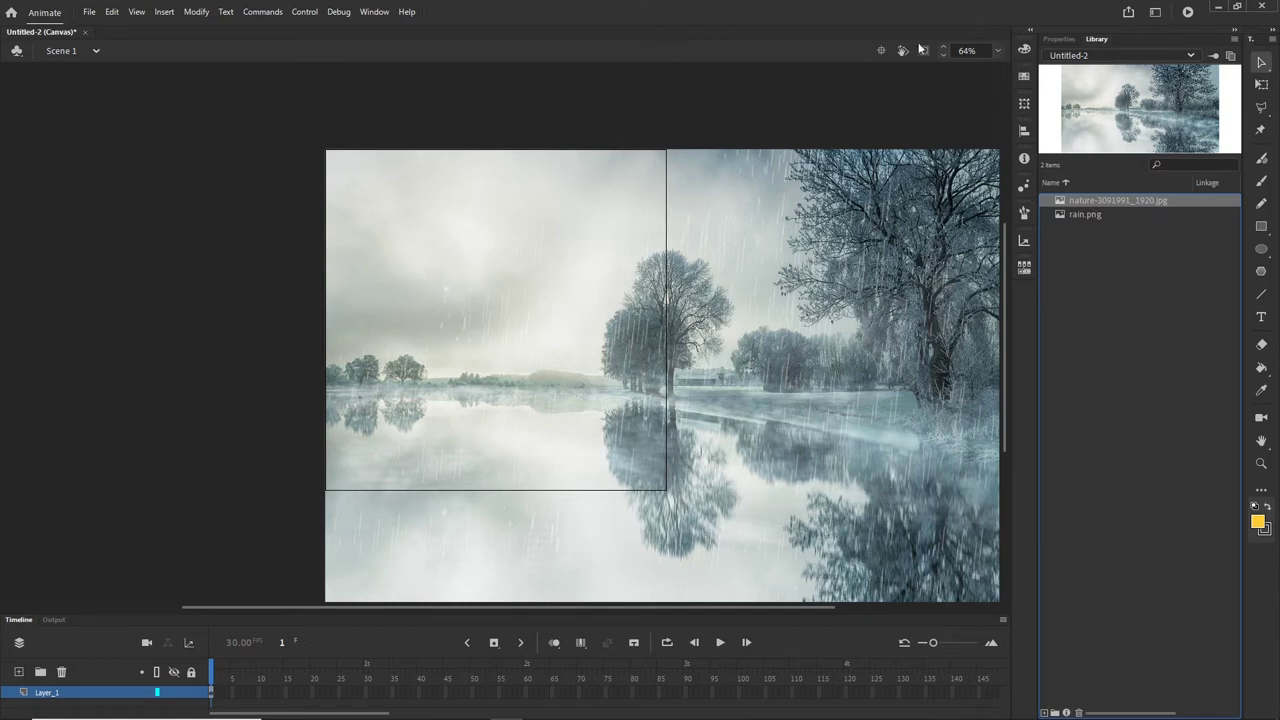
# Preview the banner with the content outside the stage clipped, and restore the unclipped view.
pyautogui.moveTo(800, 410); pyautogui.dragTo(648, 340)
pyautogui.scroll(-1, 668, 310)
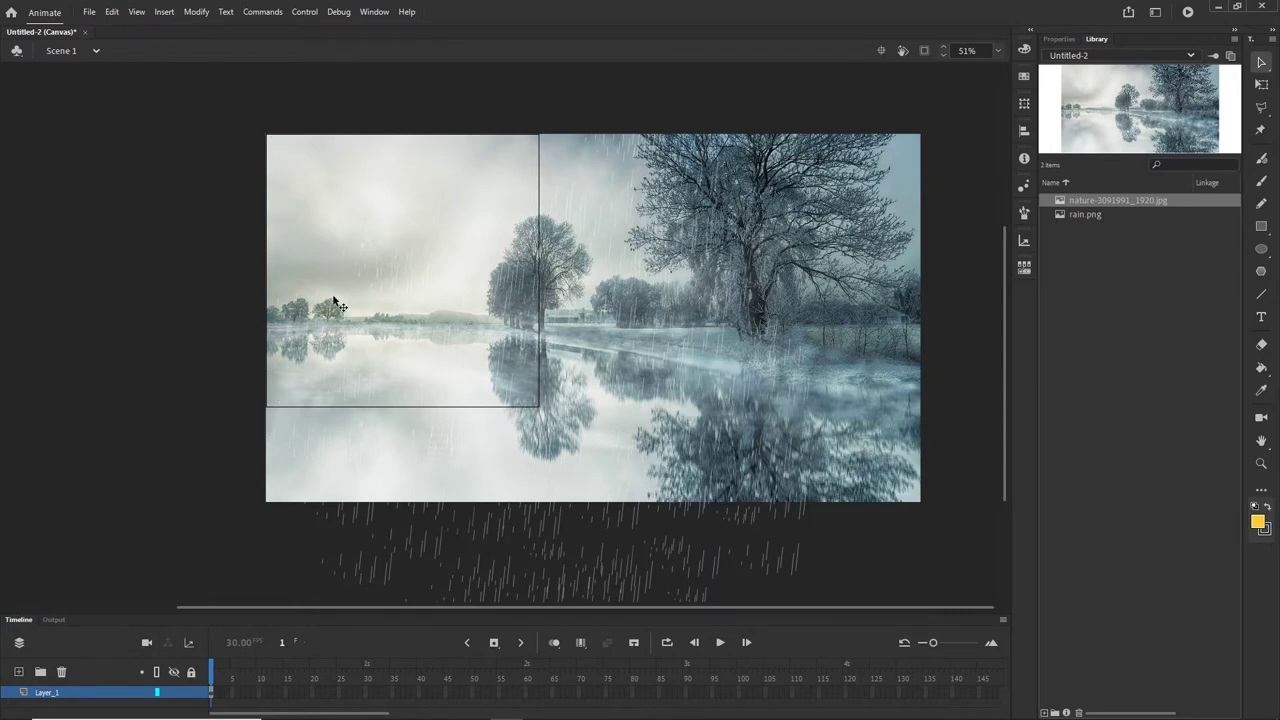
pyautogui.click(925, 52)
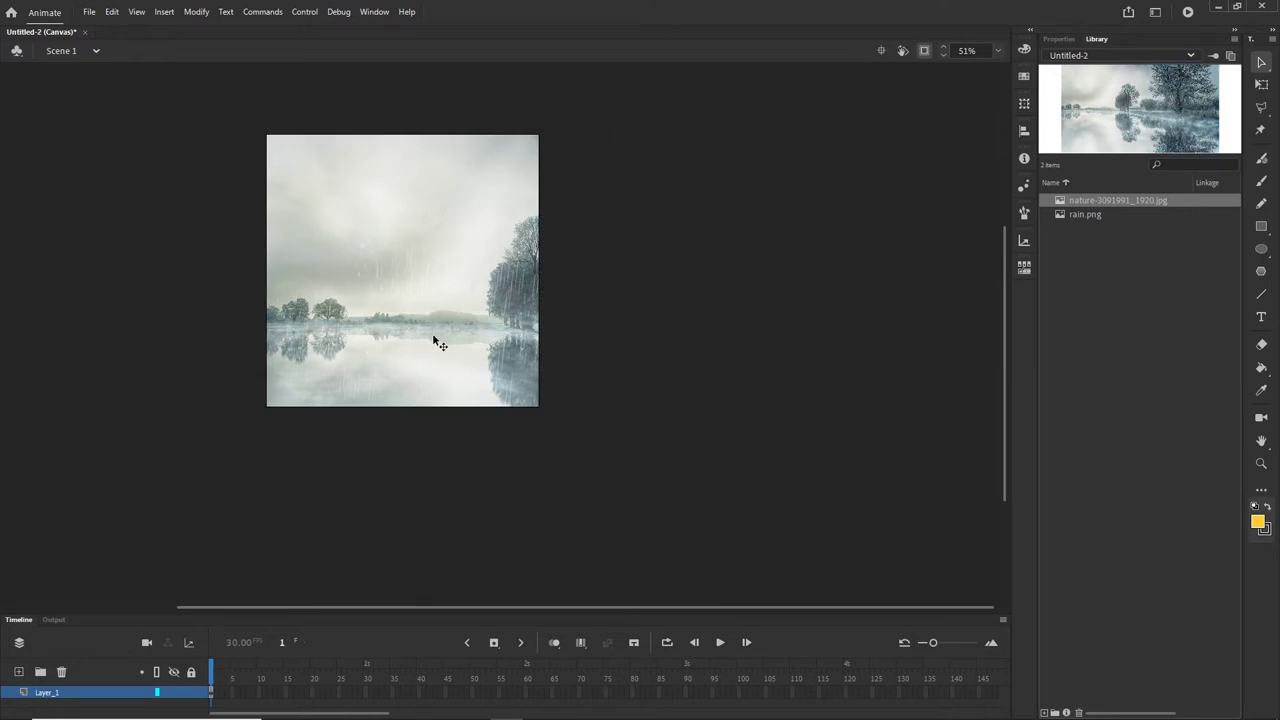
pyautogui.click(923, 51)
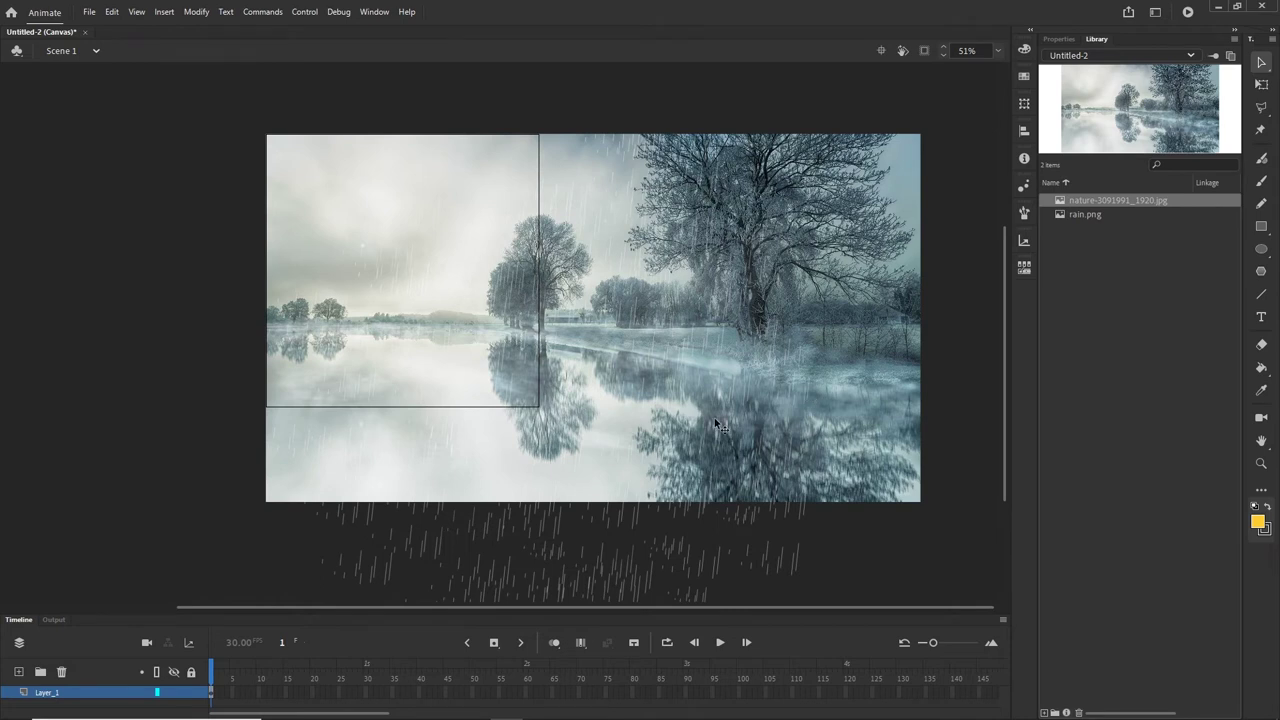
# Save the document as rain in the banner folder of the September 2020 rain tutorial folder.
pyautogui.hotkey('ctrl', 's')
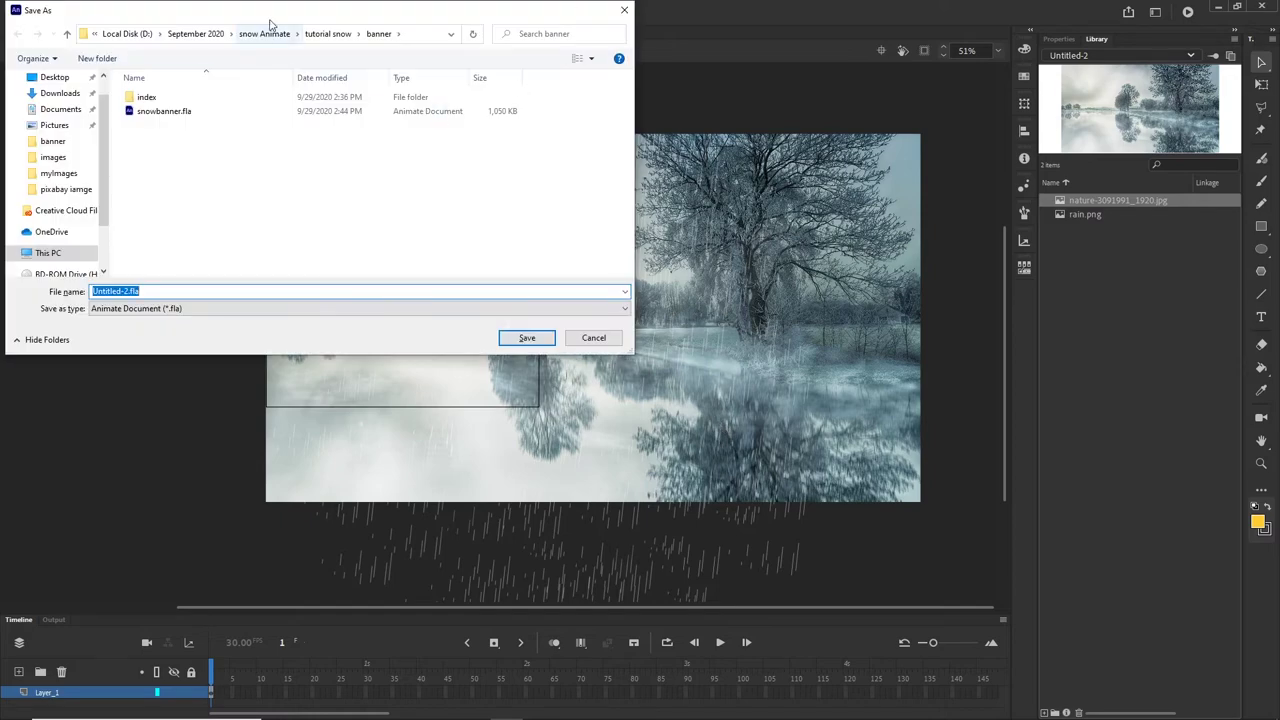
pyautogui.click(205, 34)
pyautogui.scroll(-3, 282, 183)
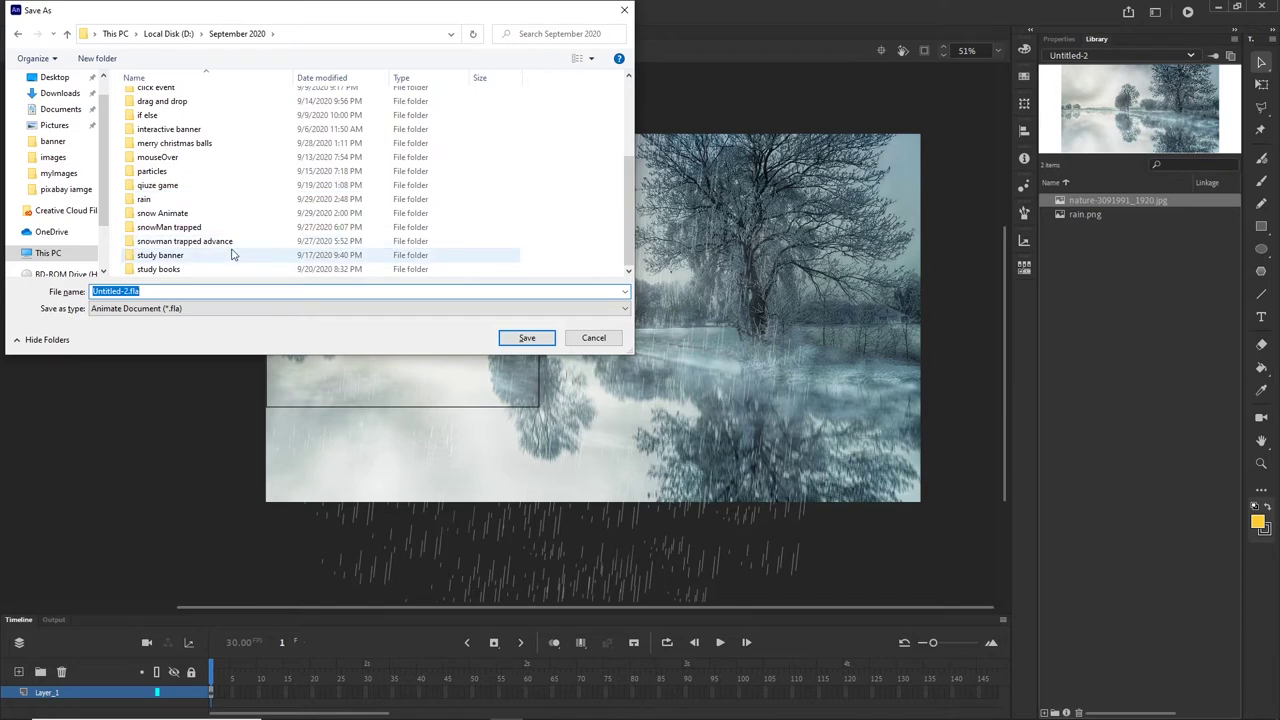
pyautogui.click(52, 141)
pyautogui.click(283, 291)
pyautogui.write('tai')
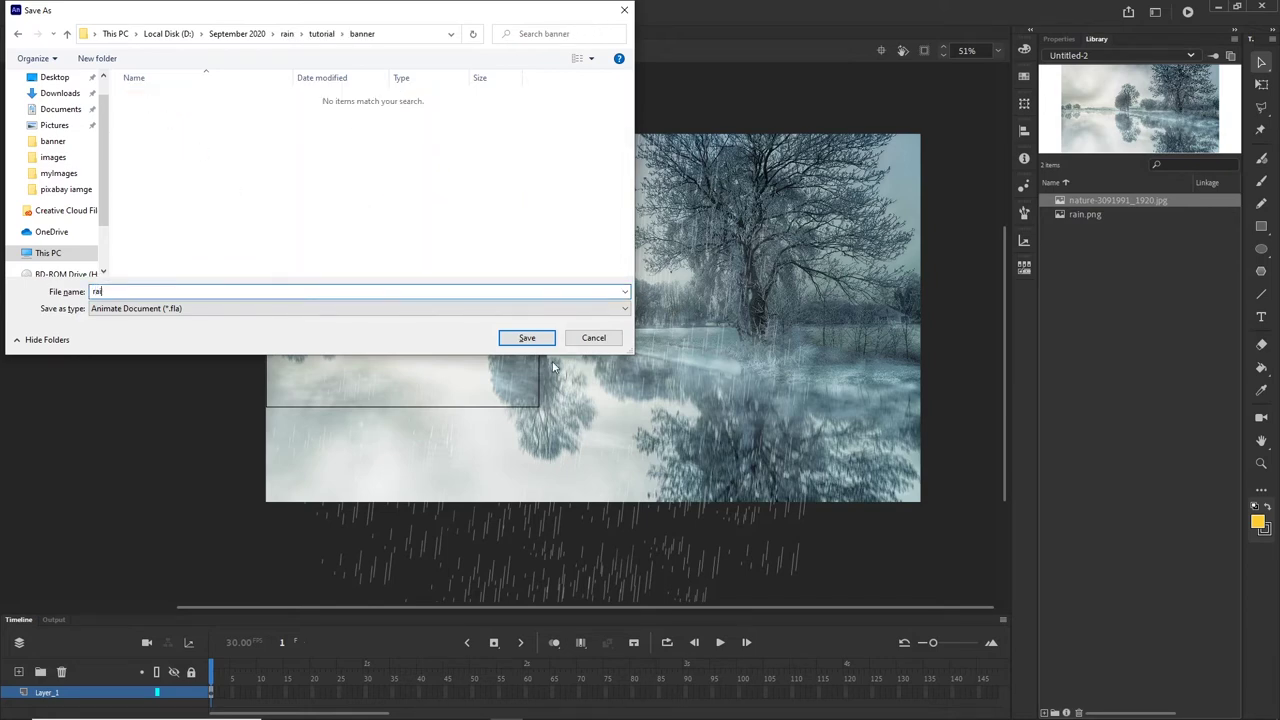
pyautogui.write('n')
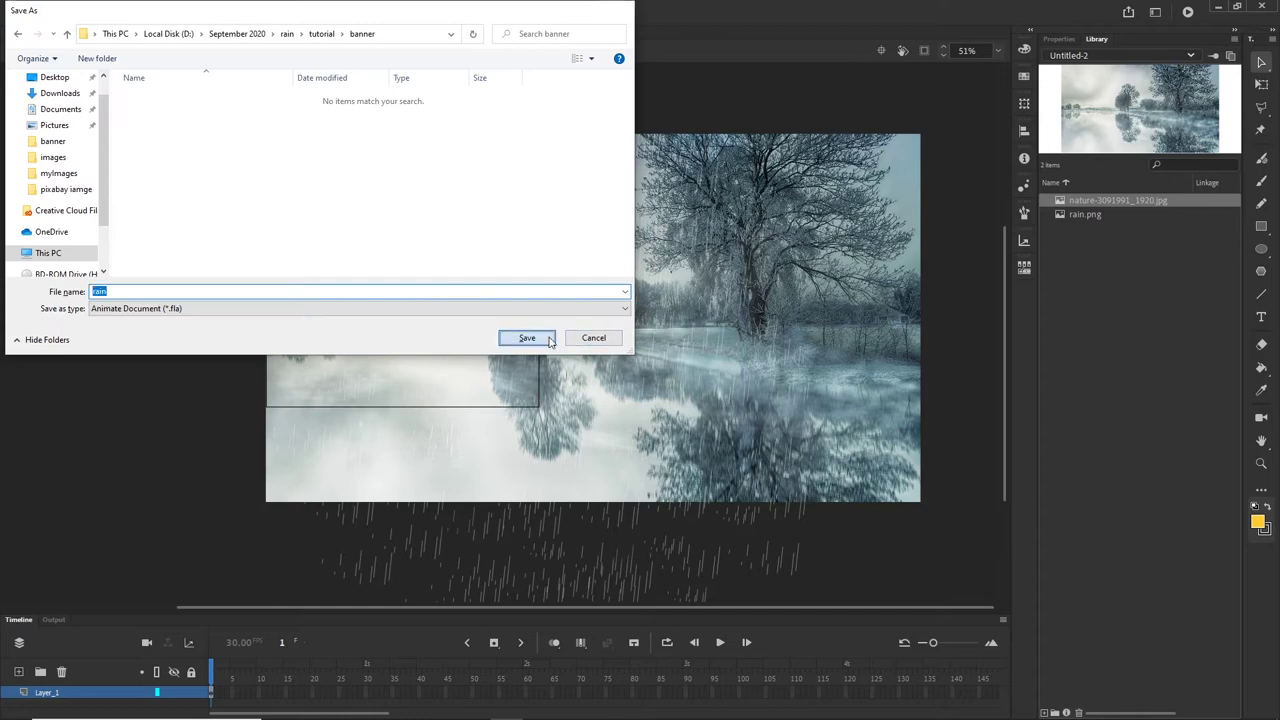
pyautogui.click(527, 338)
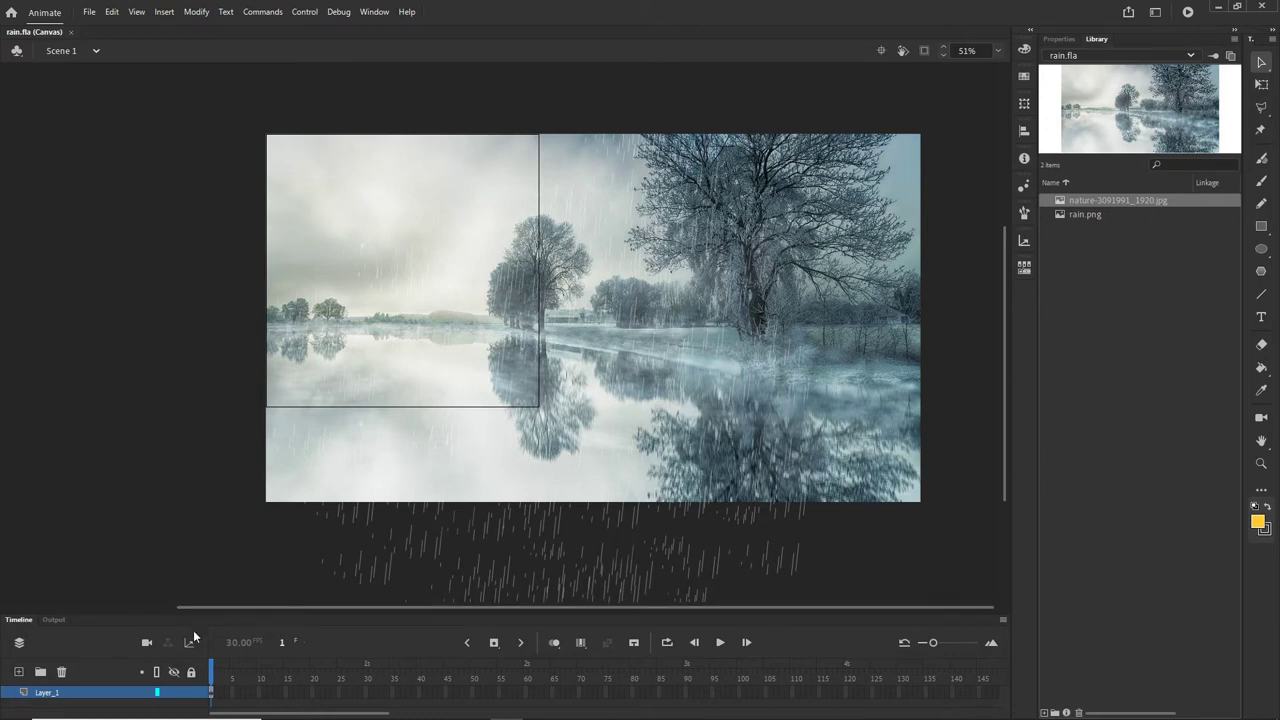
# Distribute the lake photo and the rain texture to separate layers and delete the empty Layer_1.
pyautogui.click(49, 696)
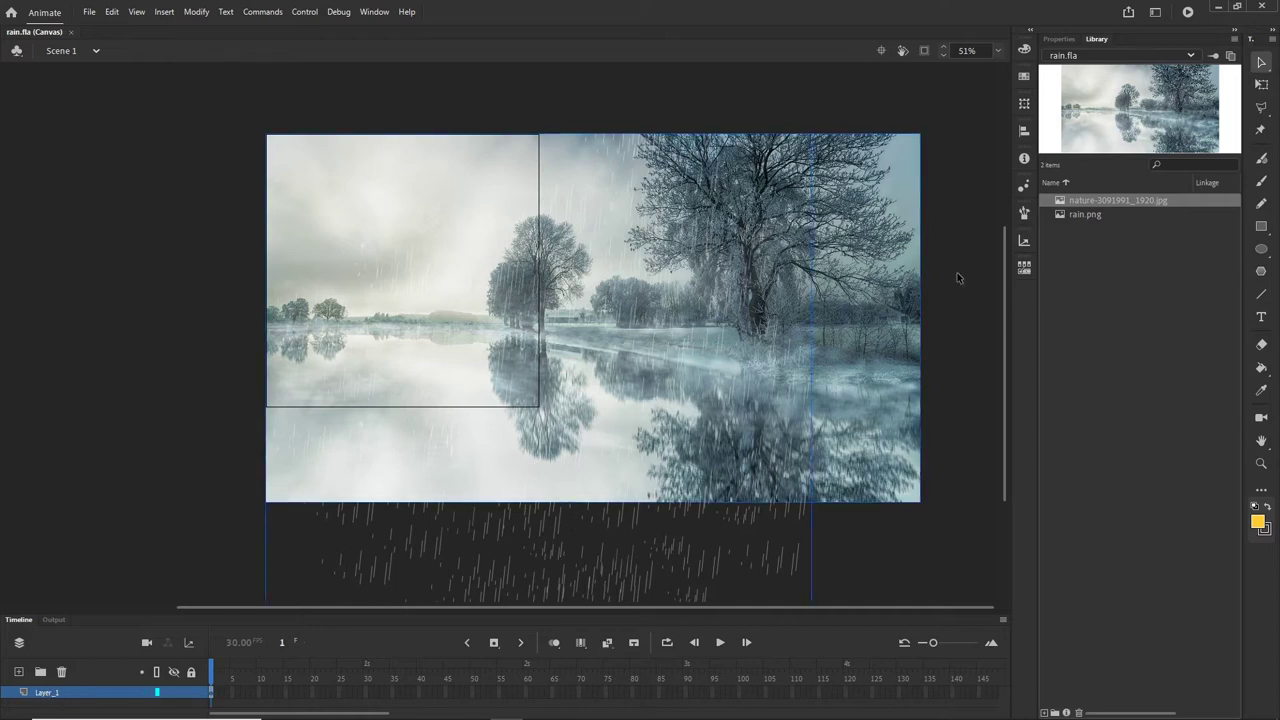
pyautogui.moveTo(954, 113); pyautogui.dragTo(150, 535)
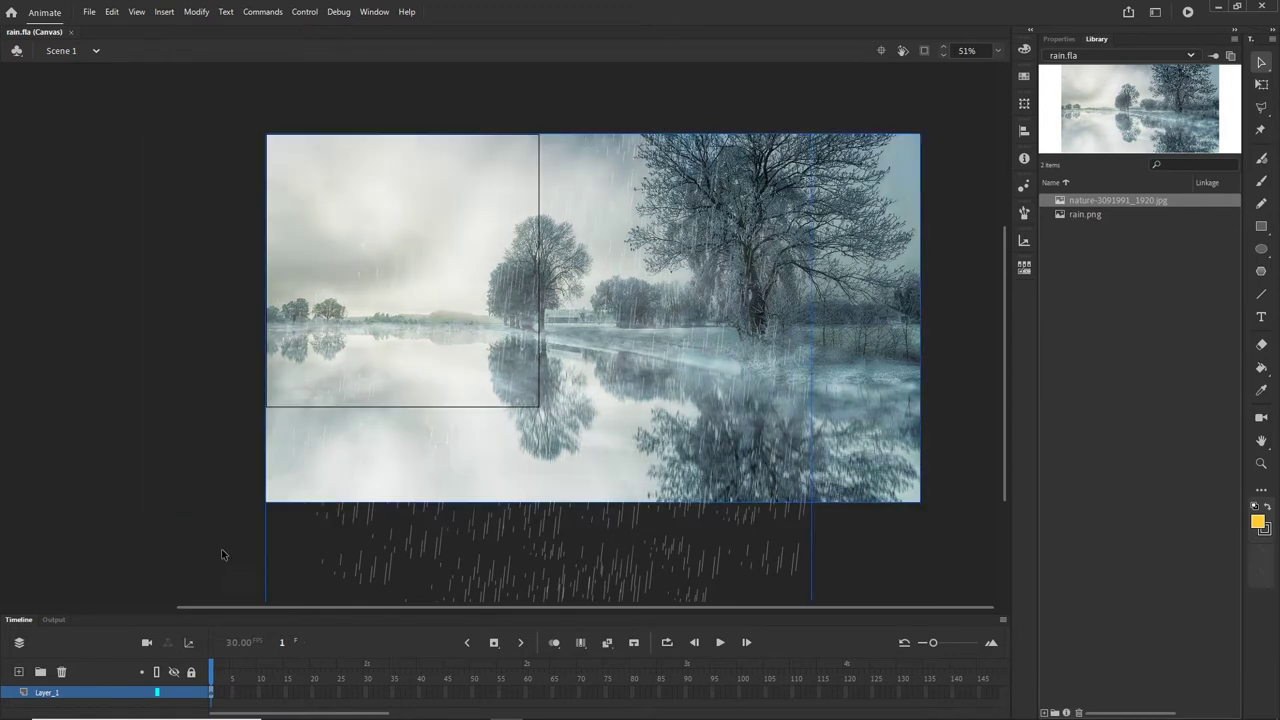
pyautogui.rightClick(632, 276)
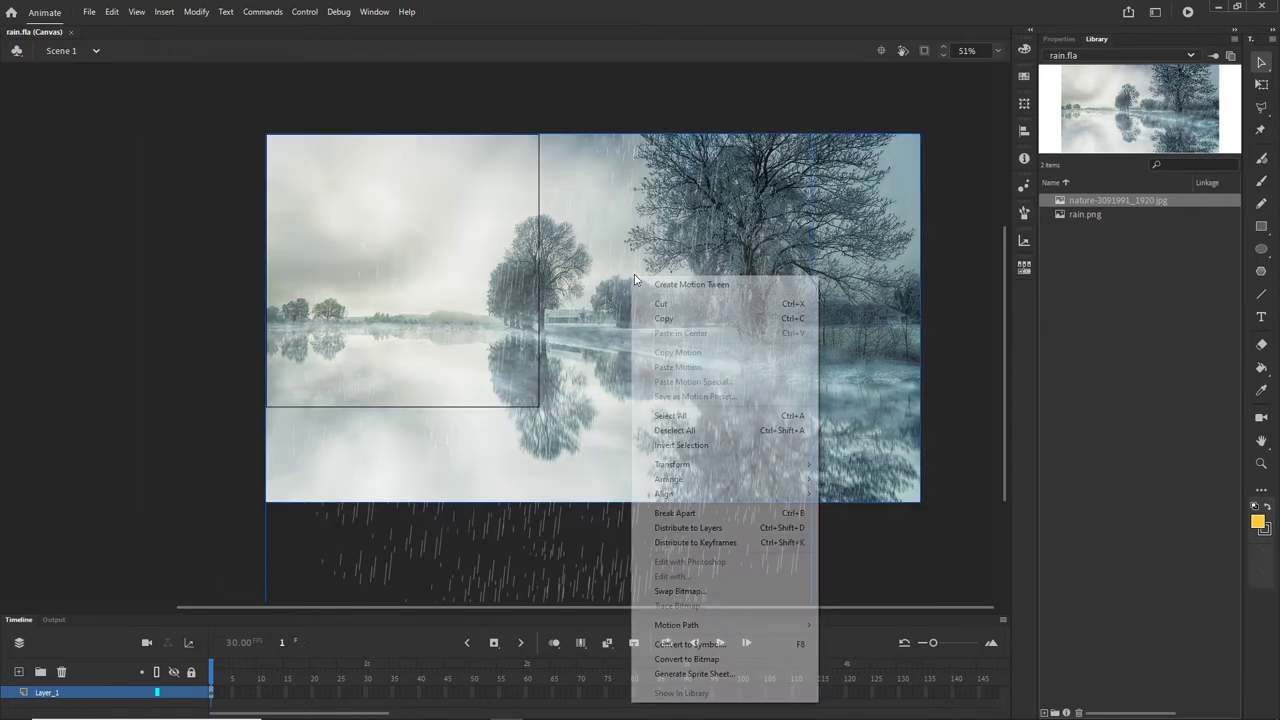
pyautogui.click(688, 528)
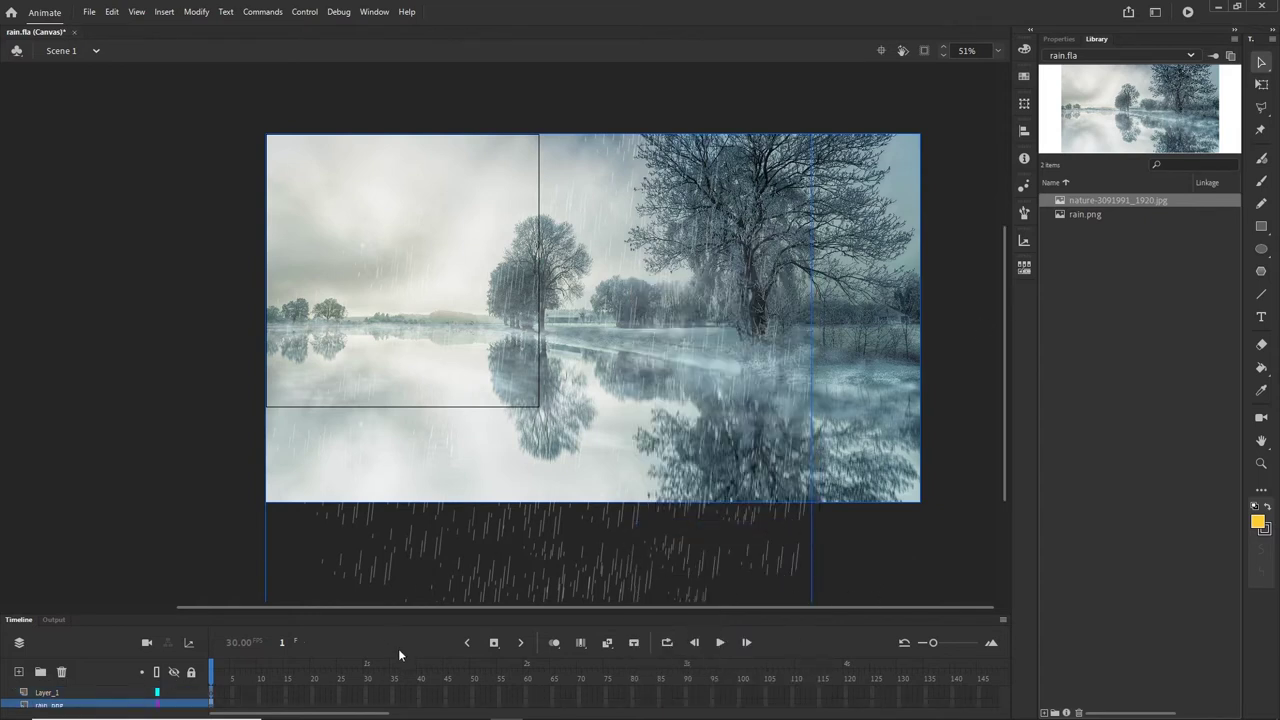
pyautogui.moveTo(436, 608); pyautogui.dragTo(437, 540)
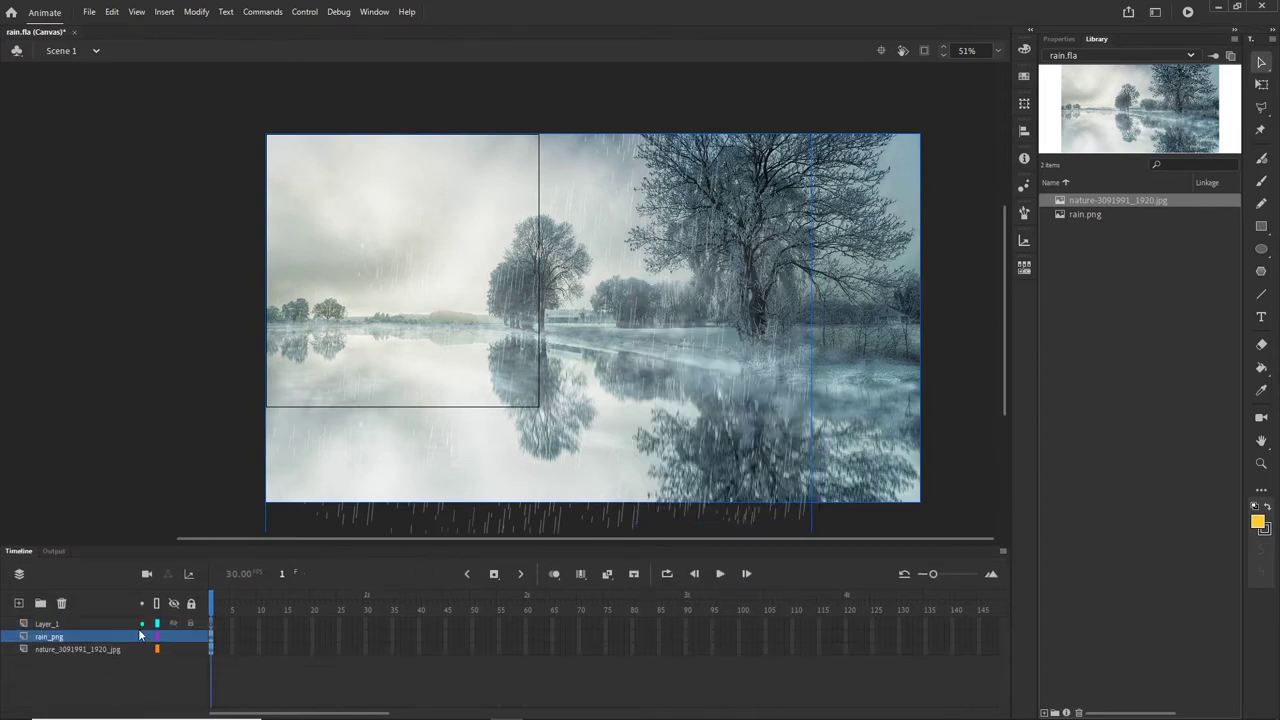
pyautogui.click(57, 624)
pyautogui.click(61, 604)
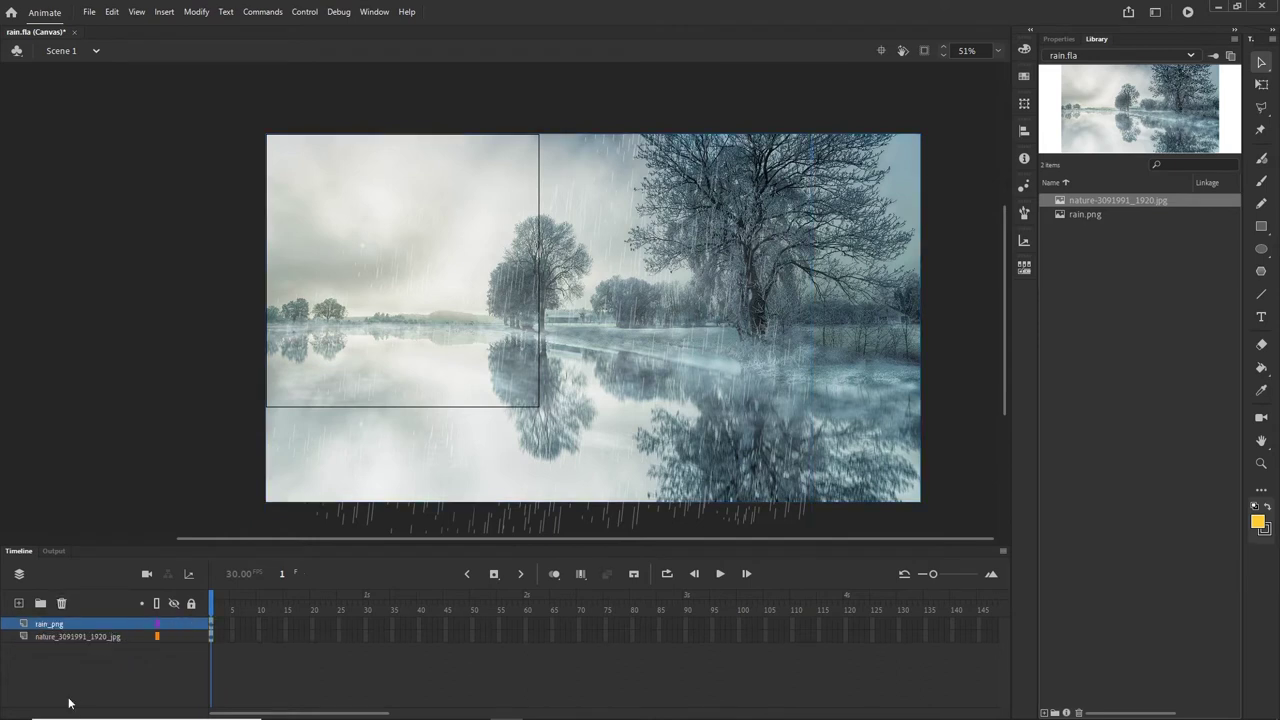
# Move and proportionally scale down the lake photo so it still covers the stage with the middle tree inside, and lock its layer.
pyautogui.click(69, 639)
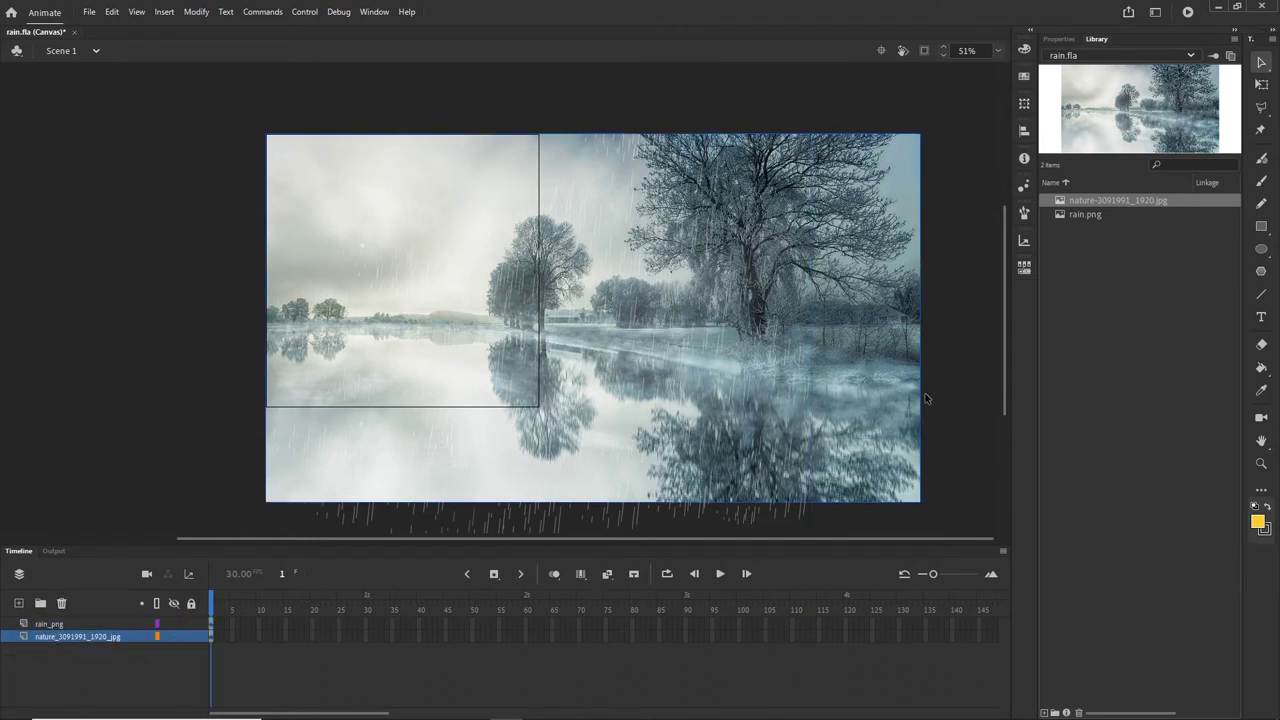
pyautogui.moveTo(912, 400); pyautogui.dragTo(766, 360)
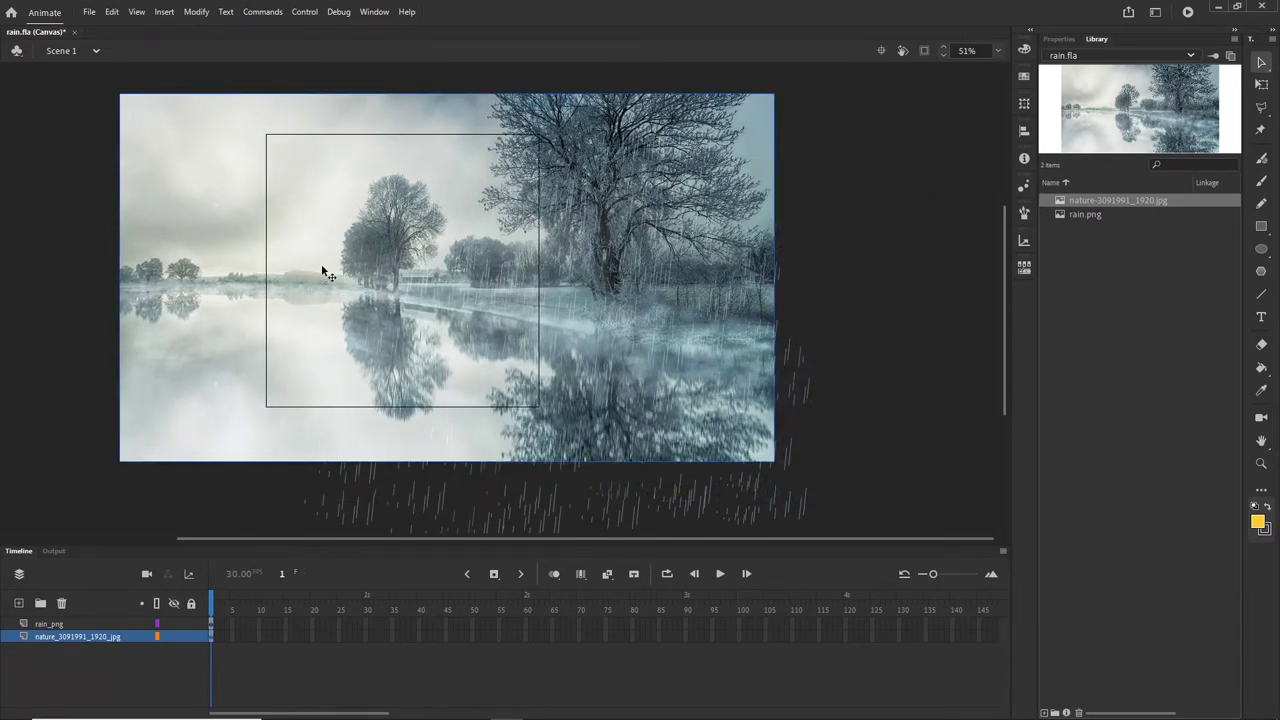
pyautogui.click(1022, 107)
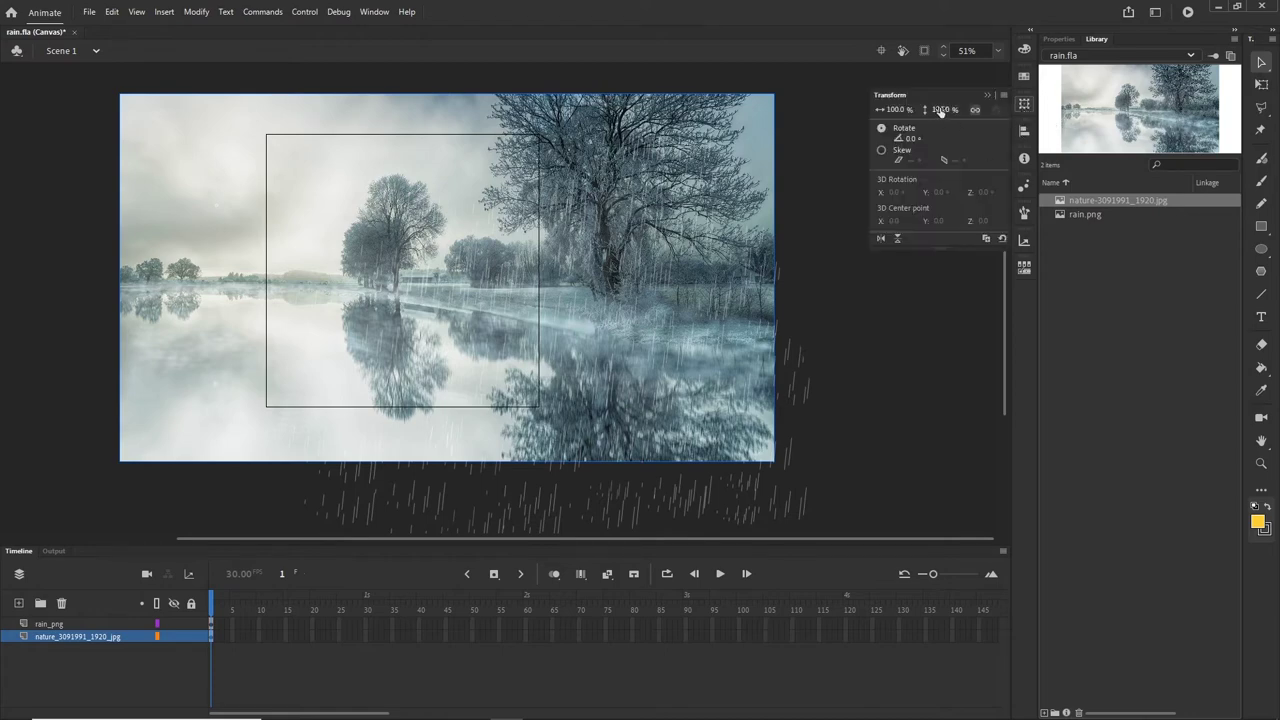
pyautogui.moveTo(941, 109); pyautogui.dragTo(919, 102)
pyautogui.click(985, 95)
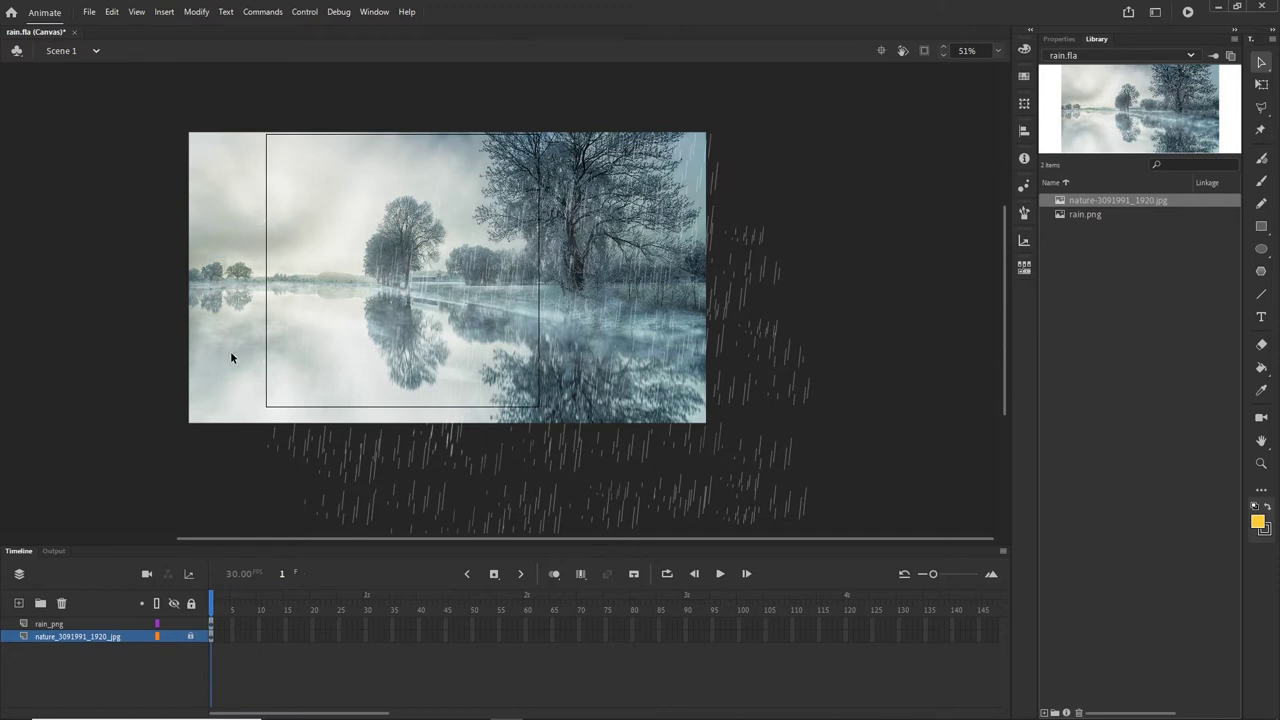
# Move the rain texture up so its lower part covers the stage and its bottom edge sits slightly below the stage.
pyautogui.moveTo(661, 456); pyautogui.dragTo(562, 347)
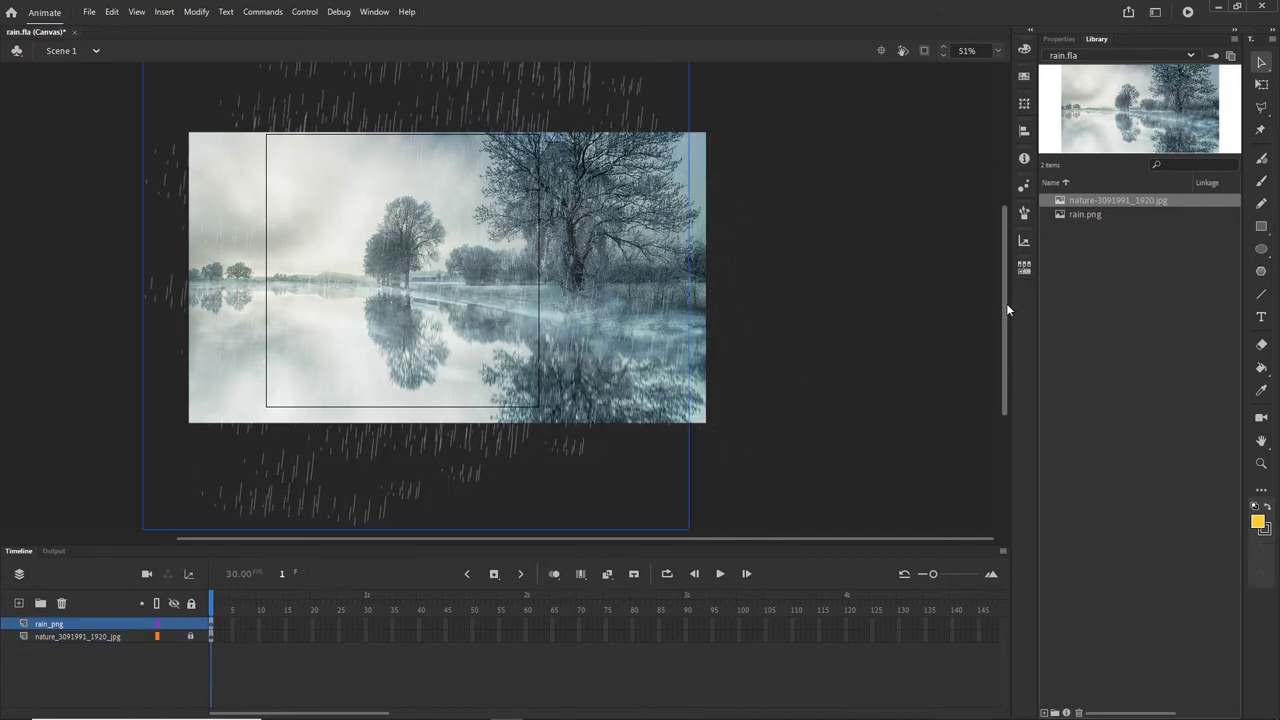
pyautogui.moveTo(1005, 302); pyautogui.dragTo(1002, 282)
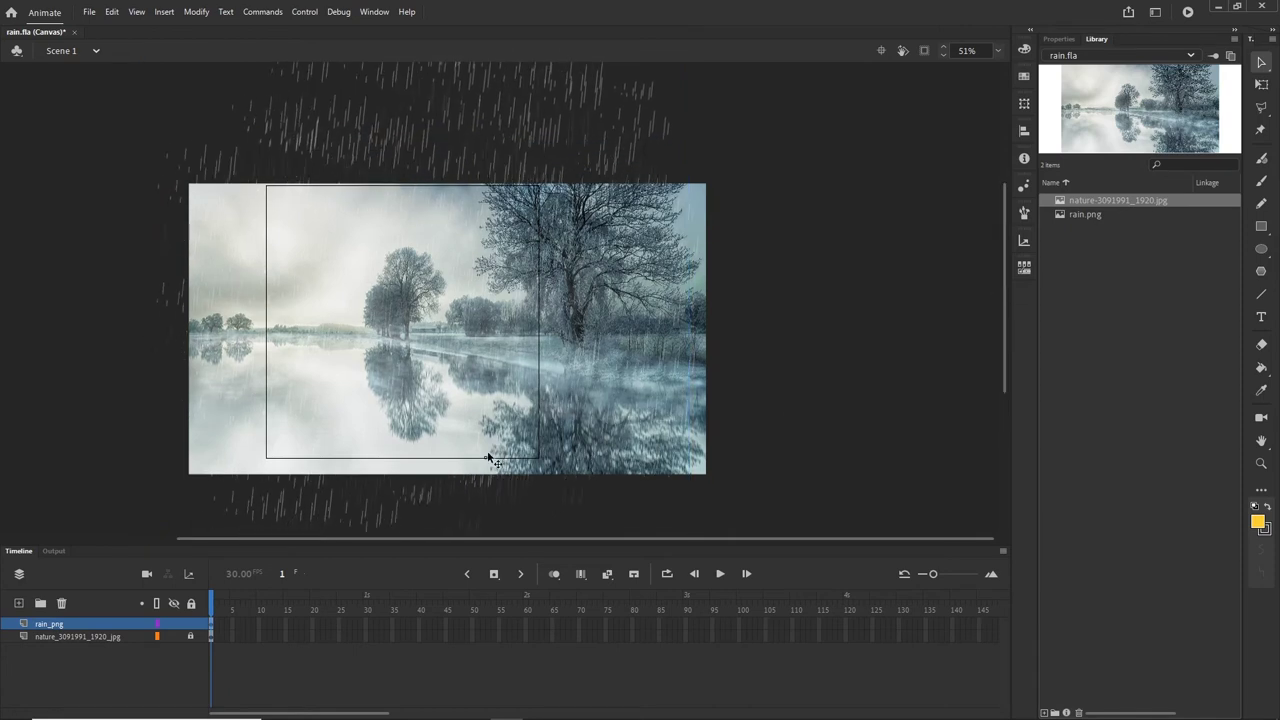
pyautogui.click(530, 415)
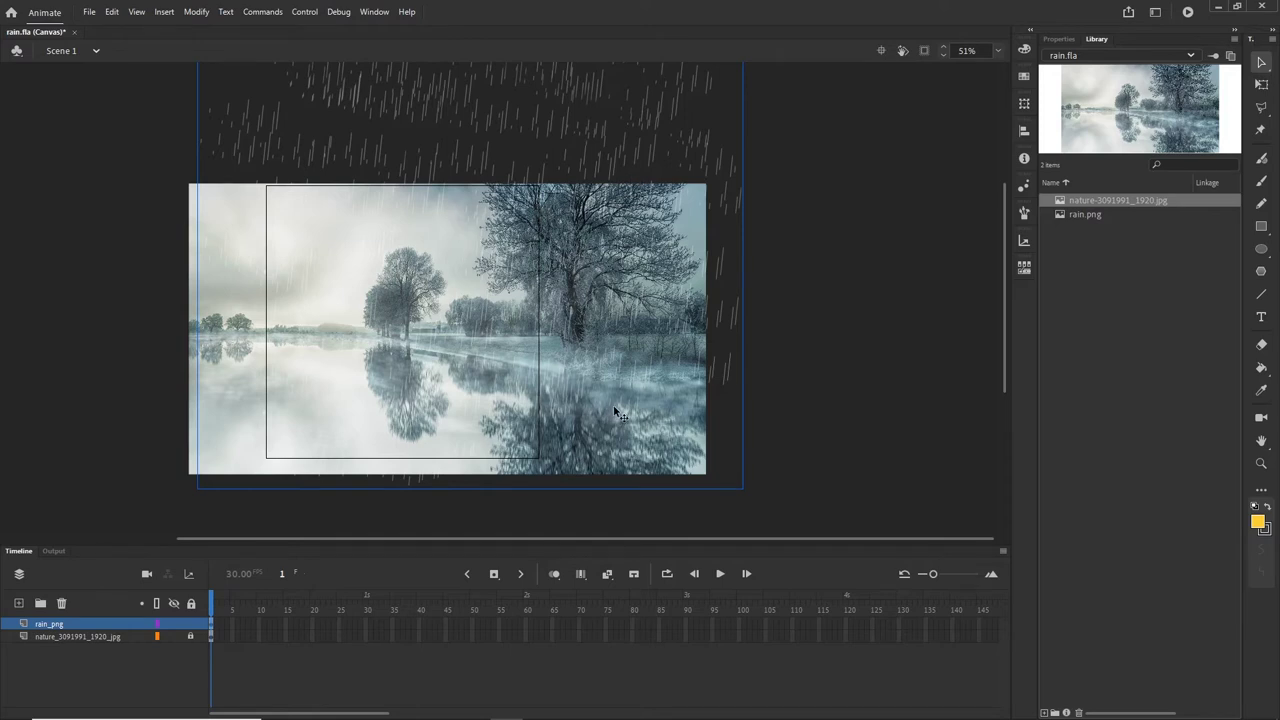
# Extend the lake photo layer to frame 50 and return the playhead to frame 1.
pyautogui.click(471, 636)
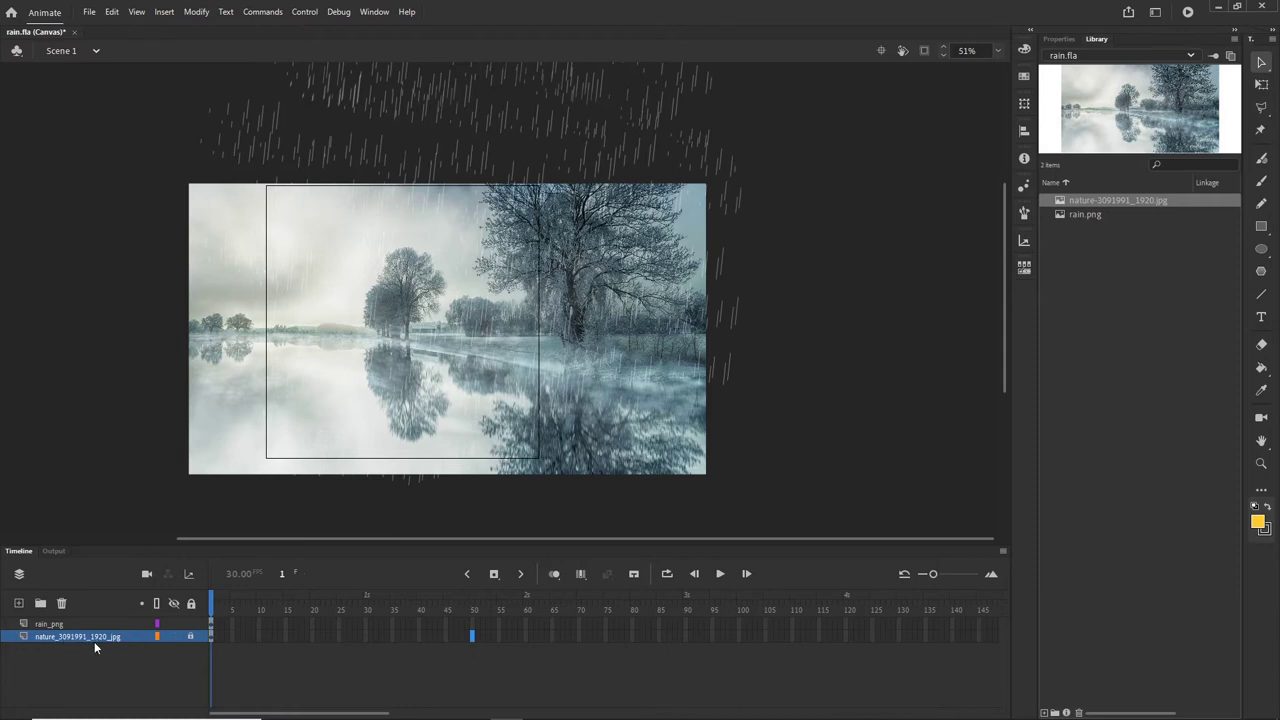
pyautogui.rightClick(472, 637)
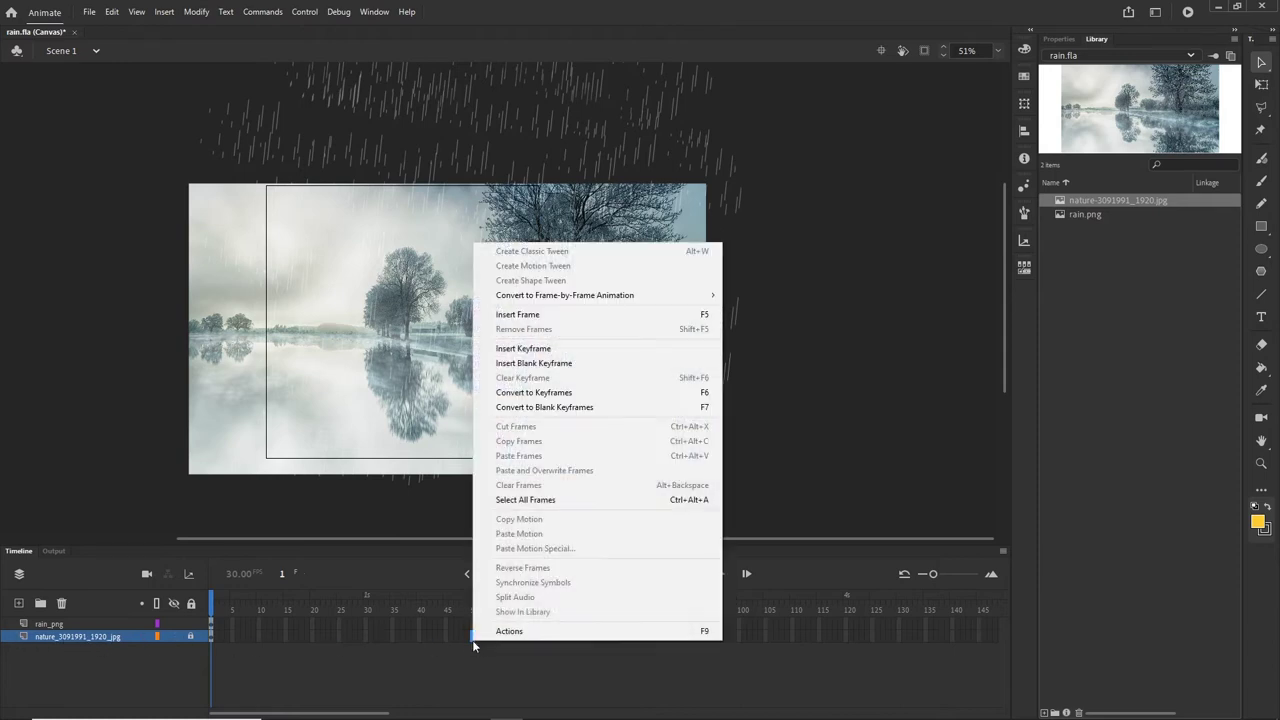
pyautogui.click(550, 314)
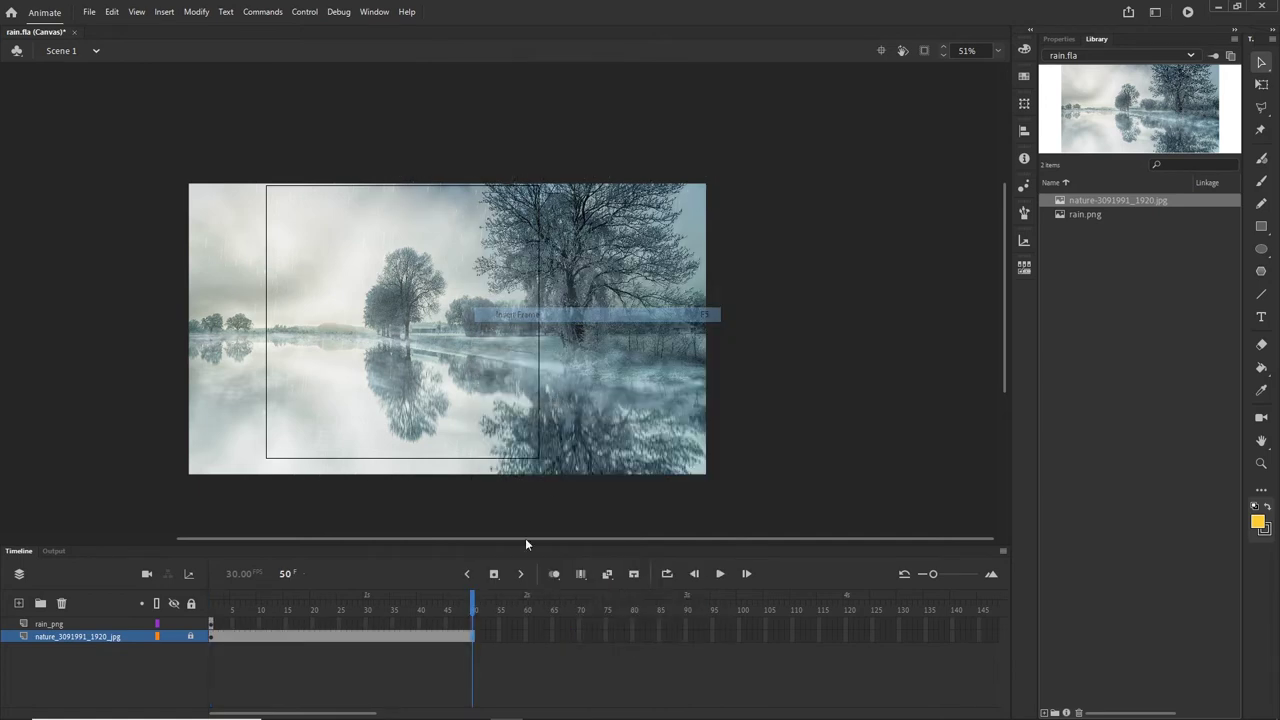
pyautogui.moveTo(474, 605); pyautogui.dragTo(130, 608)
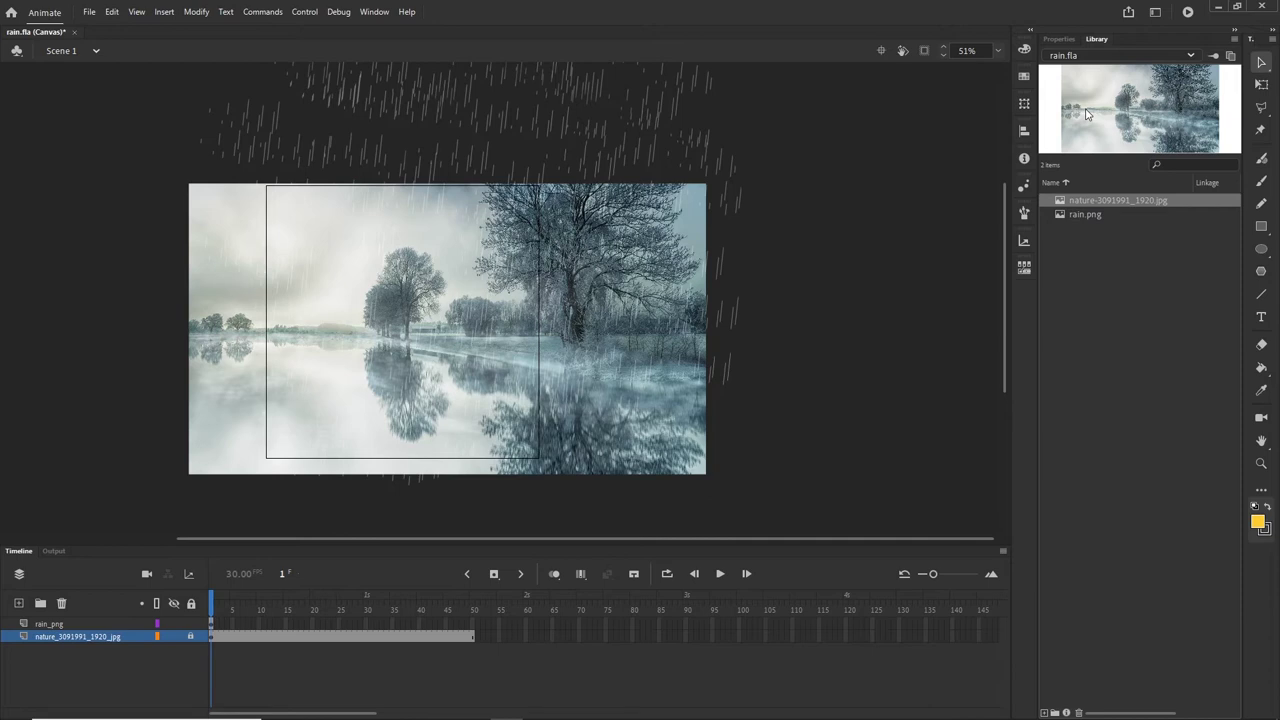
# Convert the rain texture to a movie clip symbol named "rain".
pyautogui.click(570, 91)
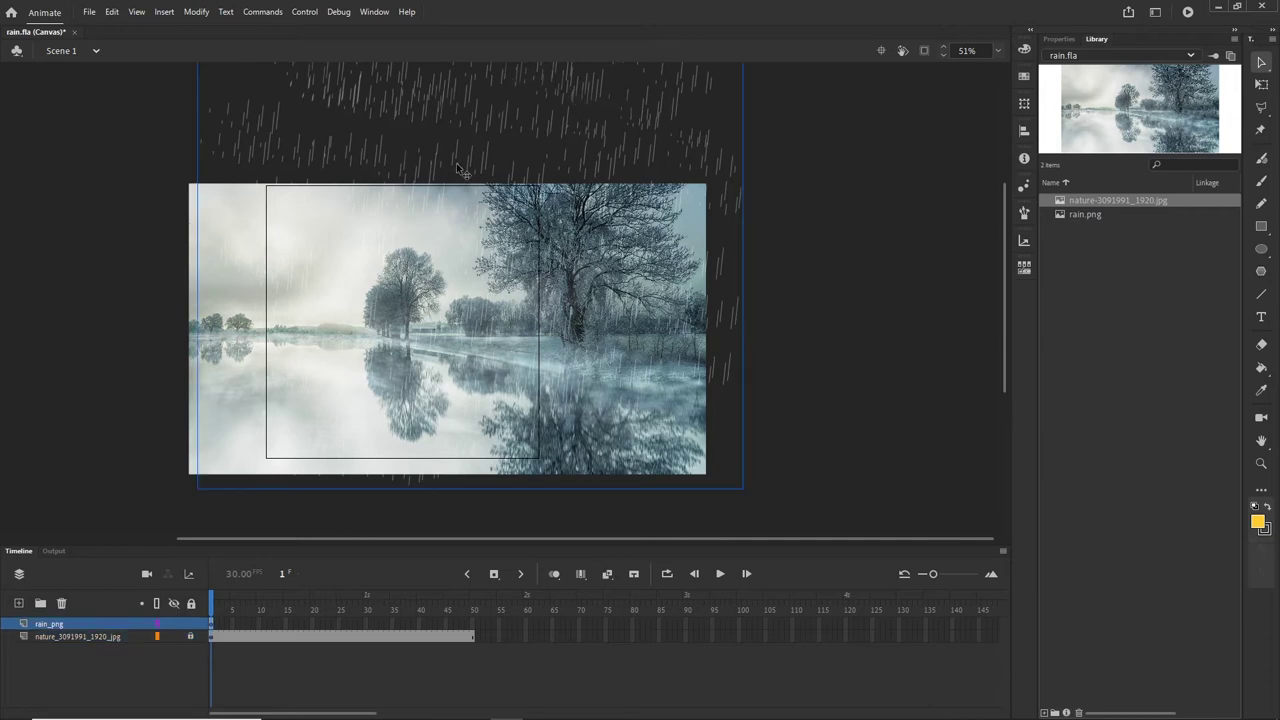
pyautogui.click(197, 12)
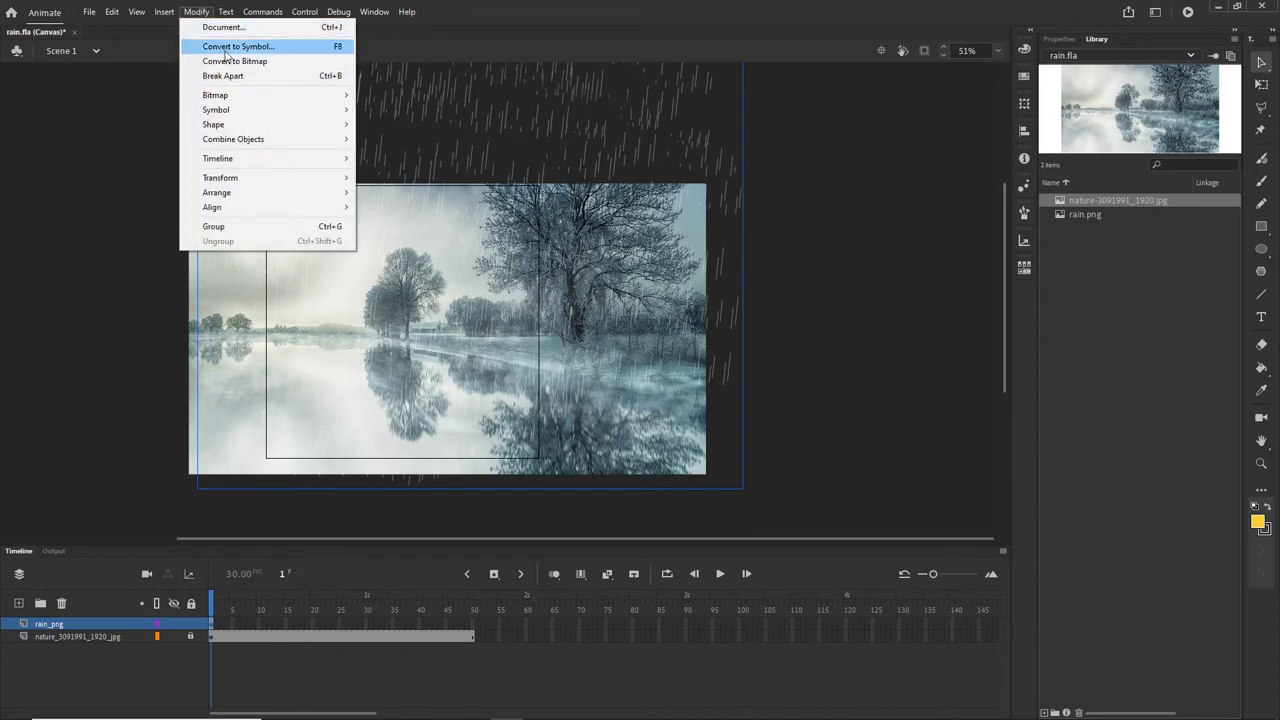
pyautogui.click(238, 50)
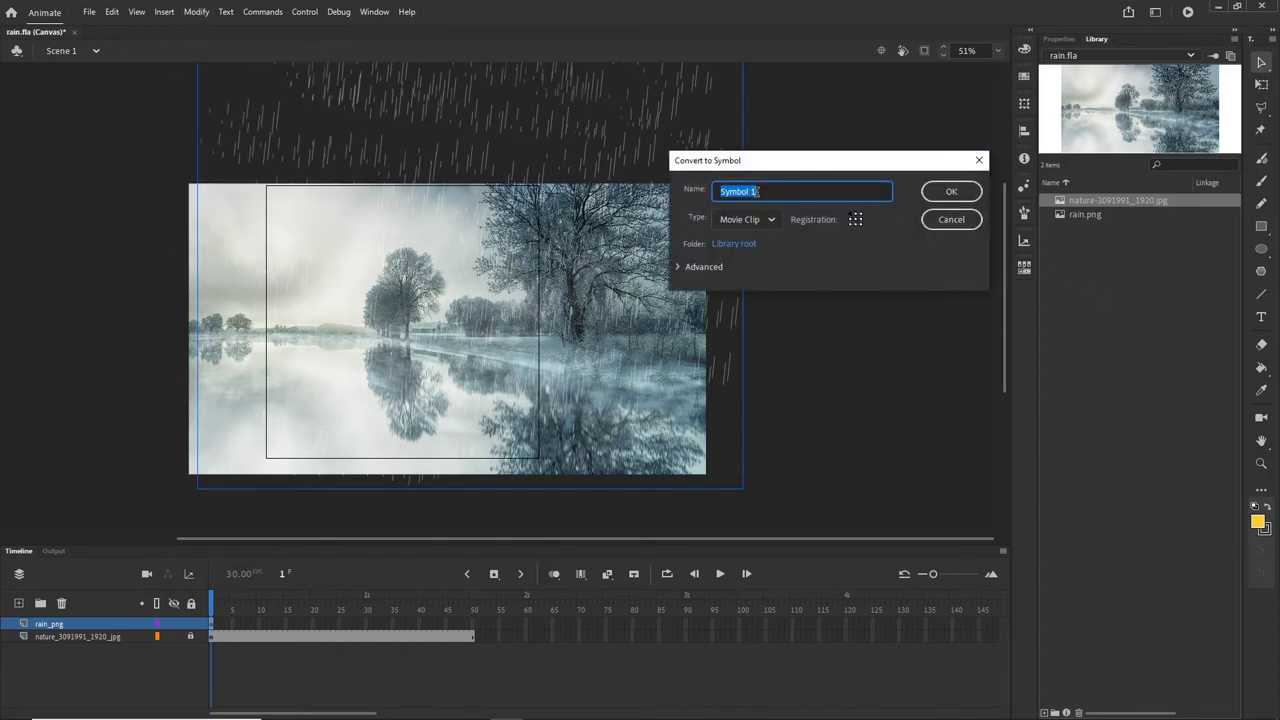
pyautogui.write('rain')
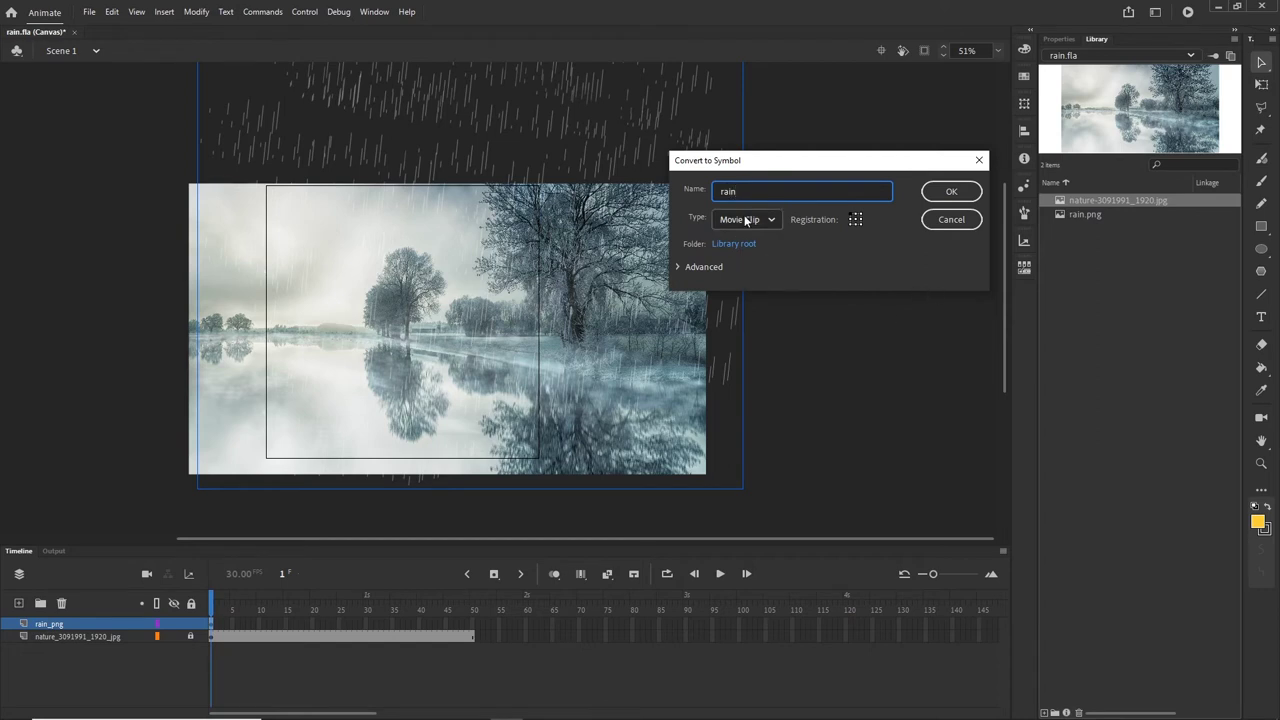
pyautogui.click(970, 198)
pyautogui.click(741, 485)
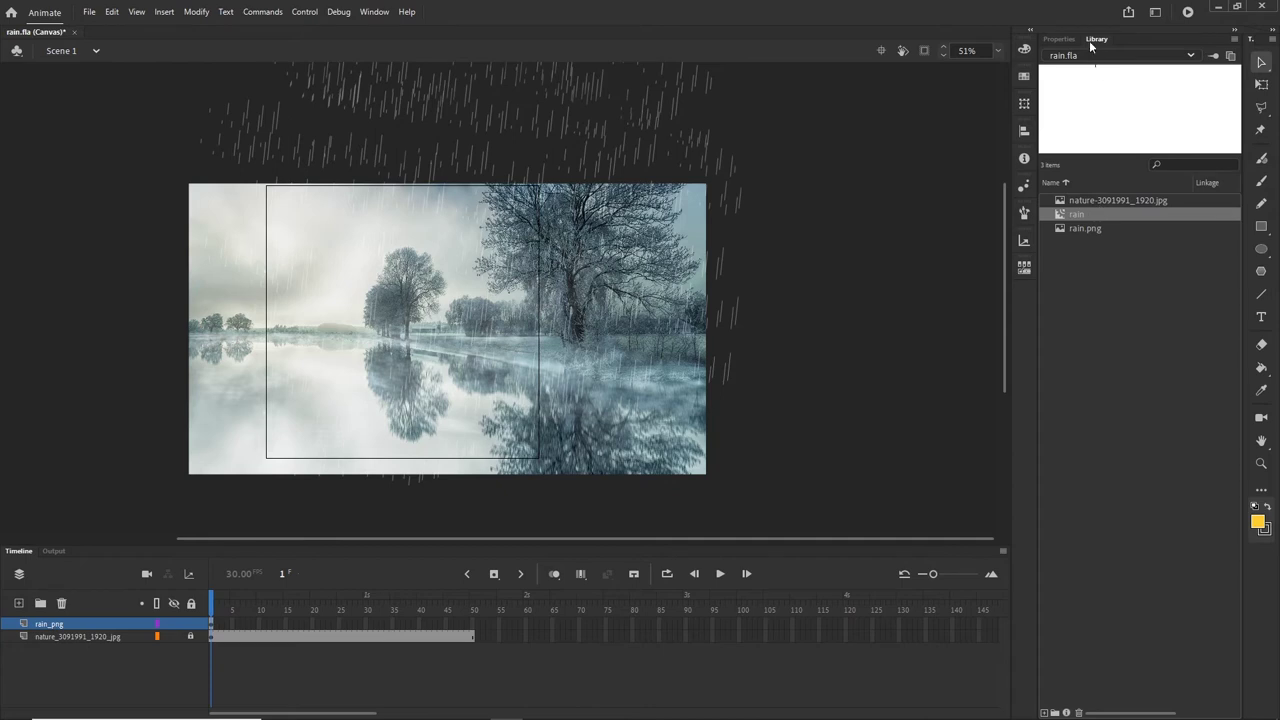
# Inspect the lake photo, the rain bitmap and the rain symbol in the library.
pyautogui.click(1091, 200)
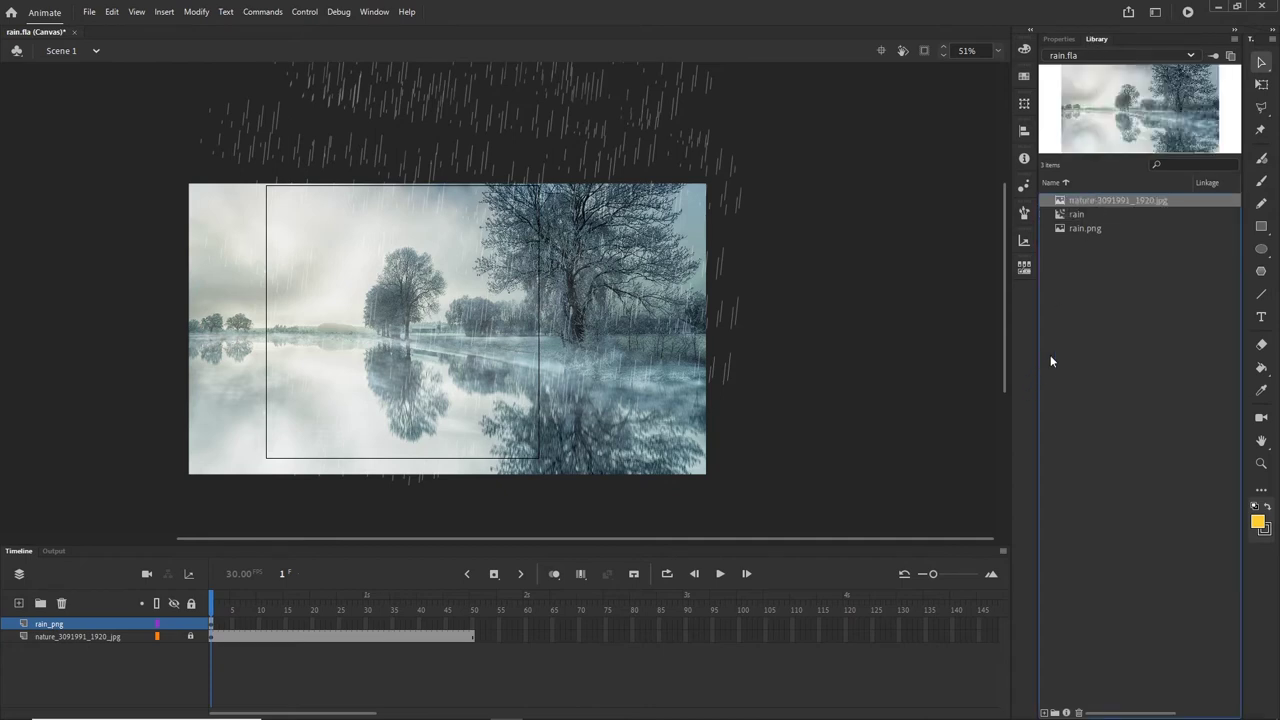
pyautogui.click(1082, 230)
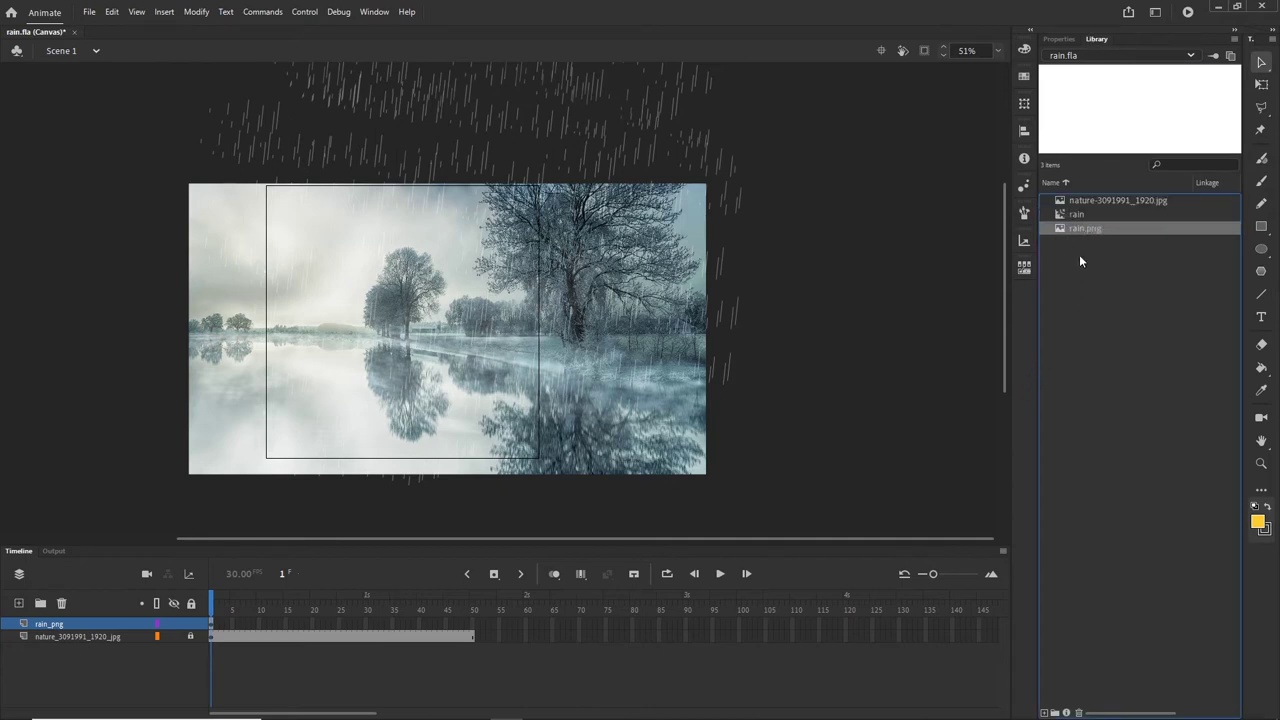
pyautogui.click(1081, 216)
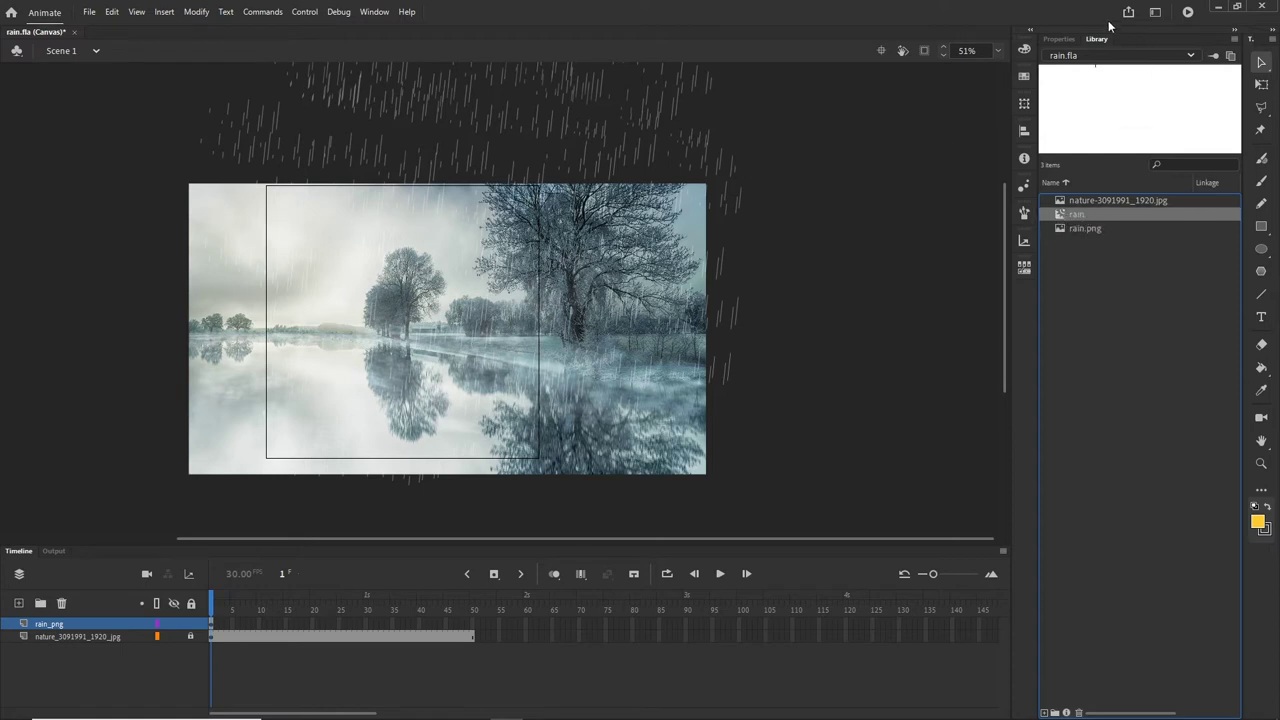
pyautogui.click(374, 11)
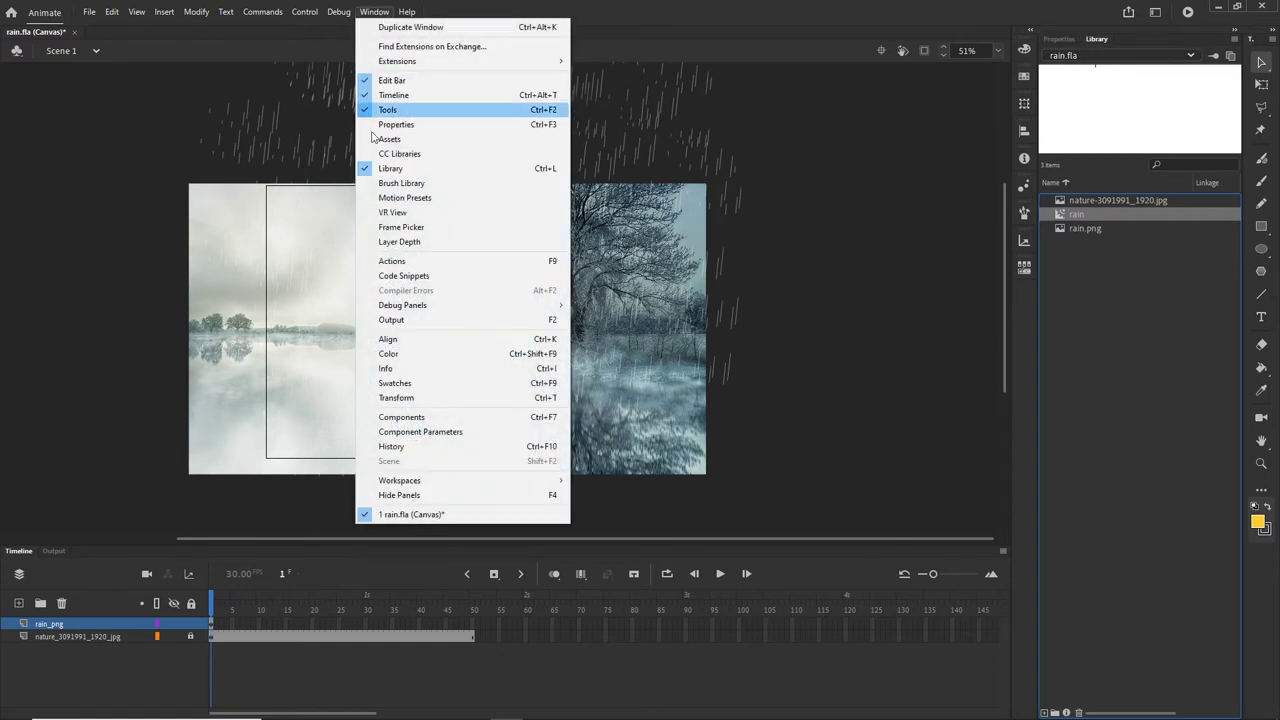
pyautogui.click(378, 13)
# Nudge the rain symbol on frame 1 left and slightly up, keeping its lower part over the stage.
pyautogui.click(490, 123)
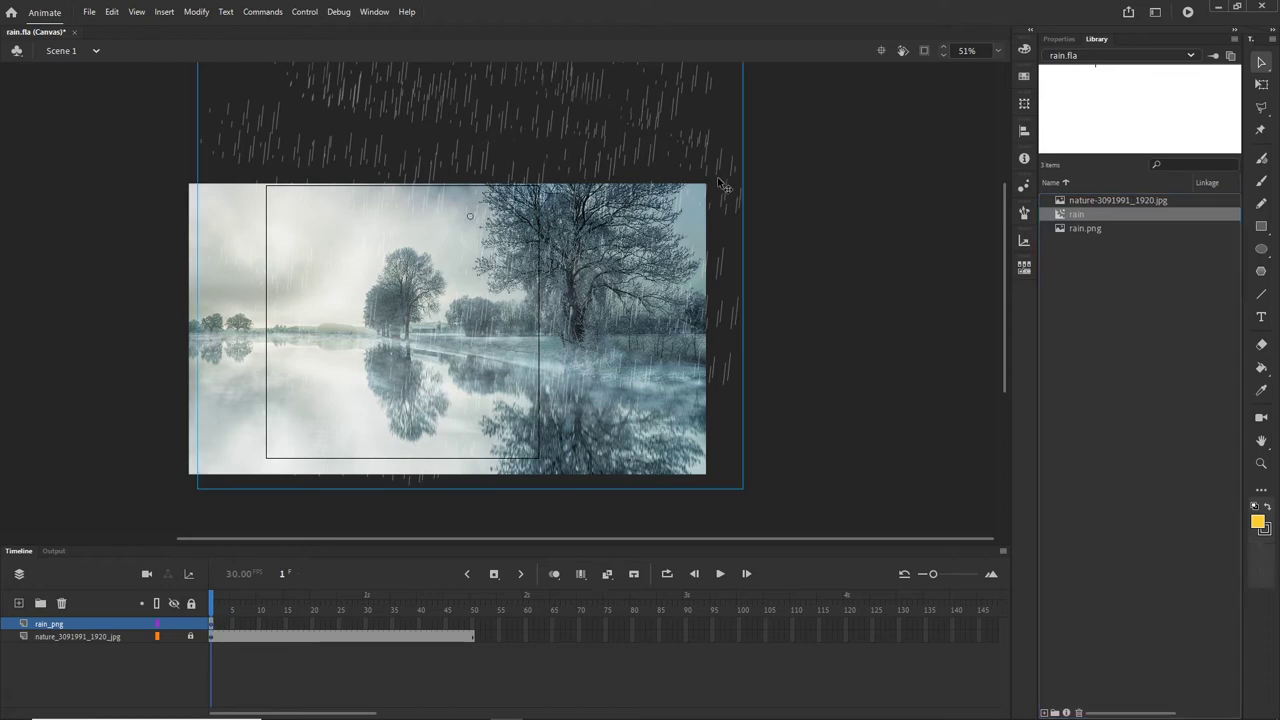
pyautogui.press('Left')
pyautogui.press('Left')
pyautogui.press('Left')
pyautogui.press('Left')
pyautogui.press('Left')
pyautogui.press('Left')
pyautogui.press('Left')
pyautogui.press('Left')
pyautogui.press('Left')
pyautogui.press('Left')
pyautogui.press('Left')
pyautogui.press('Left')
pyautogui.press('Left')
pyautogui.press('Left')
pyautogui.press('Left')
pyautogui.press('Left')
pyautogui.press('Left')
pyautogui.press('Left')
pyautogui.press('Left')
pyautogui.press('Left')
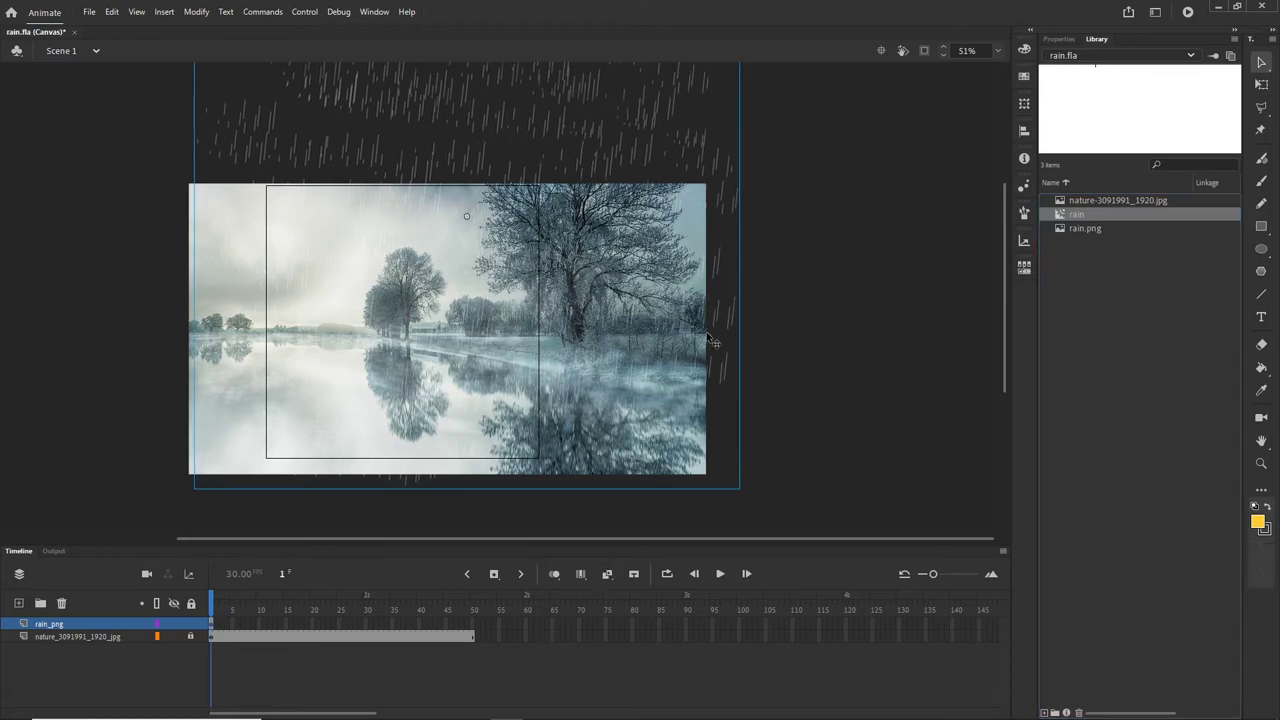
pyautogui.press('Up')
pyautogui.press('Up')
pyautogui.press('Up')
pyautogui.press('Up')
pyautogui.press('Up')
pyautogui.press('Up')
pyautogui.press('Up')
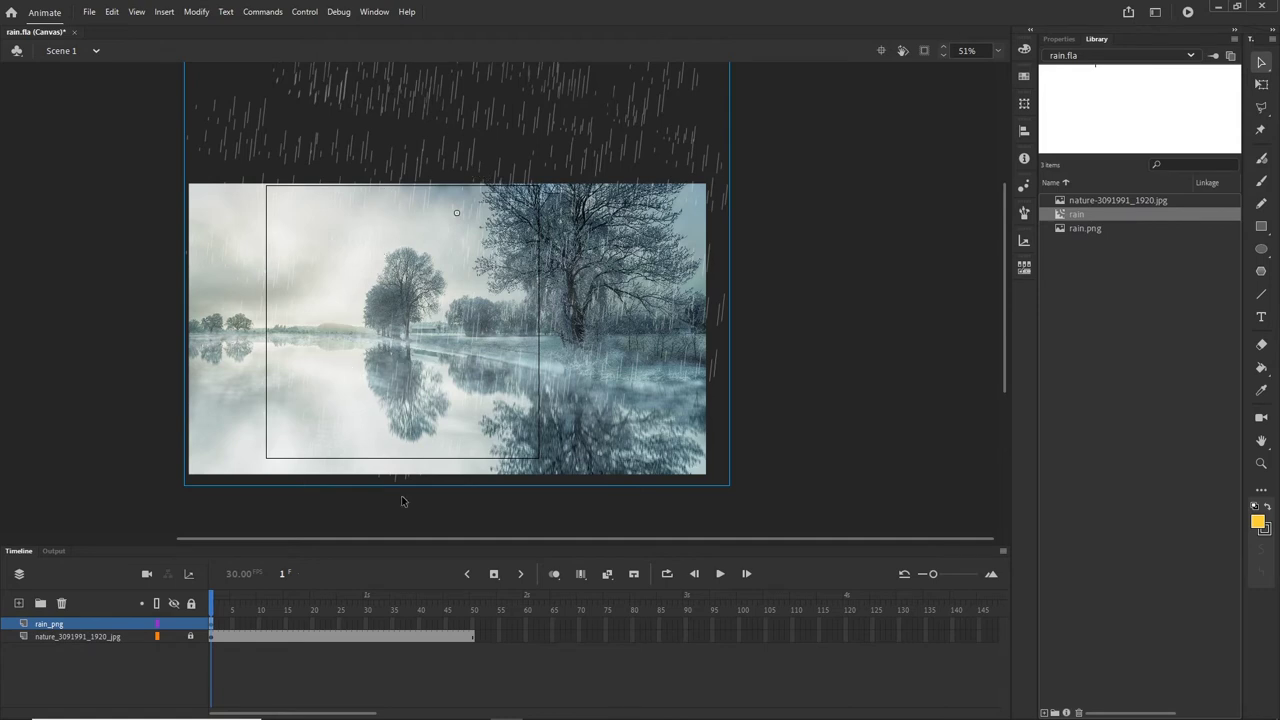
# Insert a keyframe at frame 50 of the rain layer and shift the rain down until its upper part covers the stage.
pyautogui.click(473, 624)
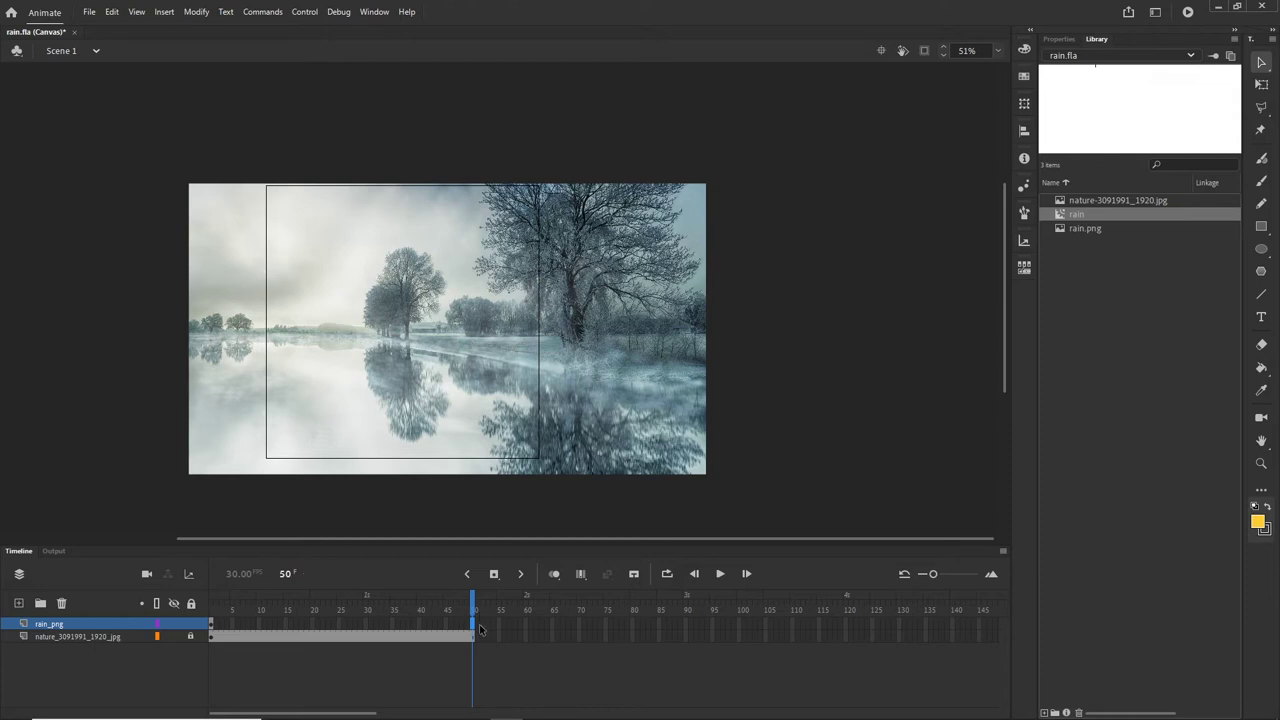
pyautogui.rightClick(475, 626)
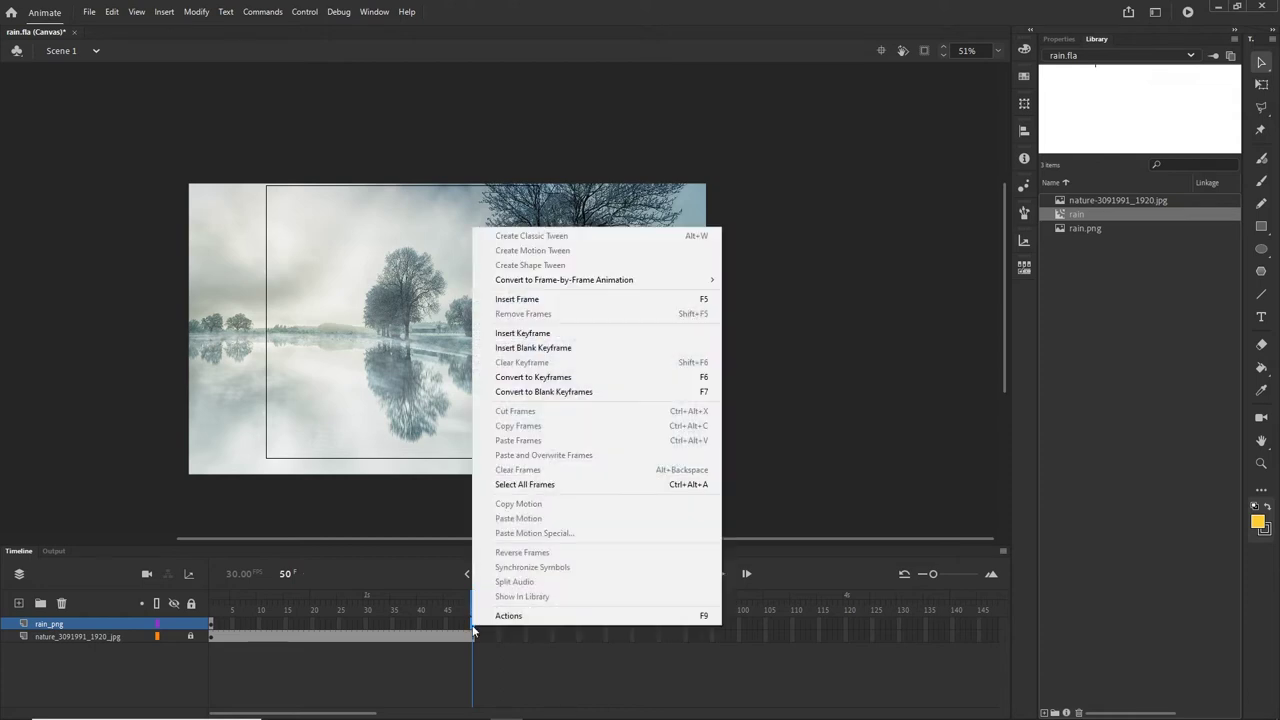
pyautogui.click(540, 334)
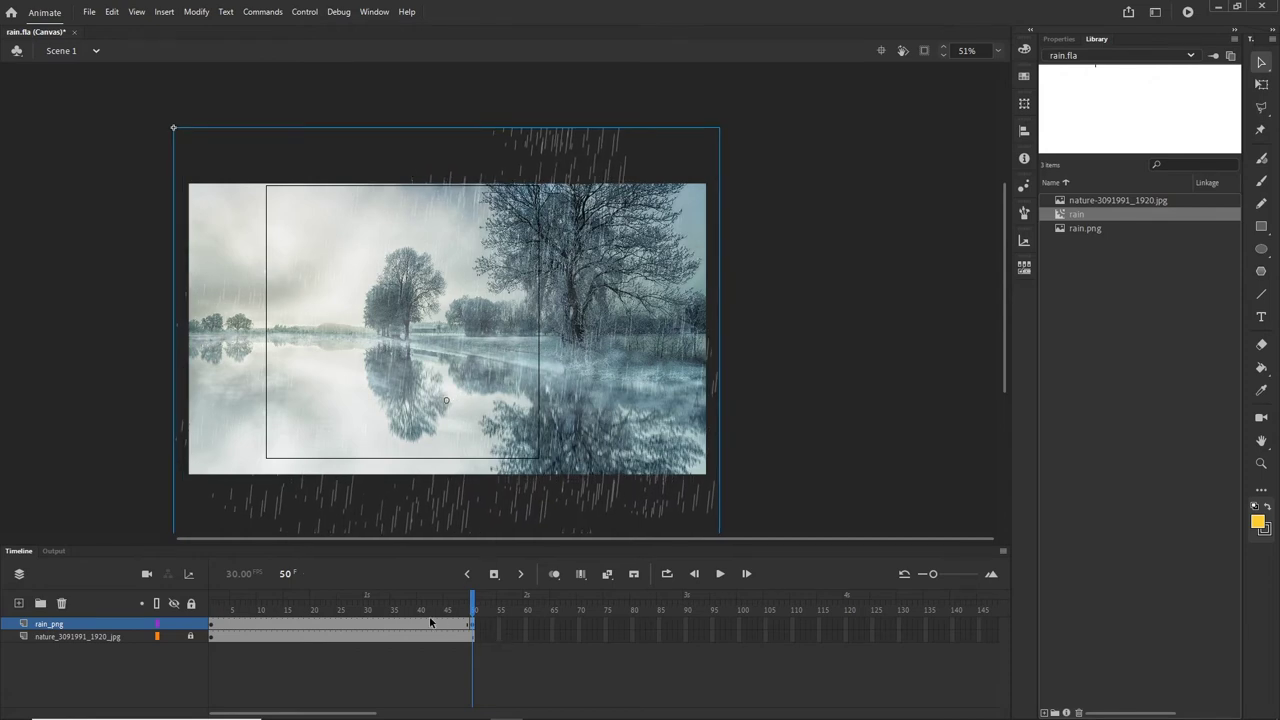
# Create a classic tween between the two keyframes of the rain layer.
pyautogui.click(296, 622)
pyautogui.rightClick(296, 623)
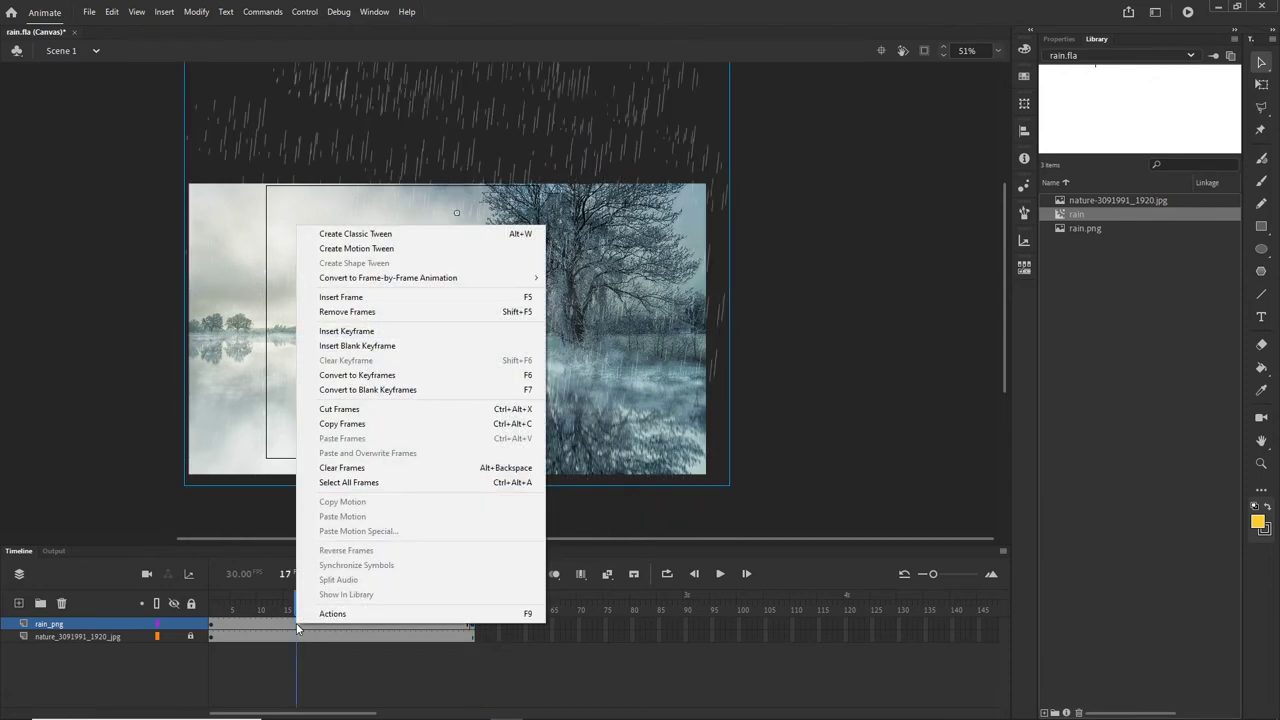
pyautogui.click(268, 672)
pyautogui.click(331, 621)
pyautogui.rightClick(301, 621)
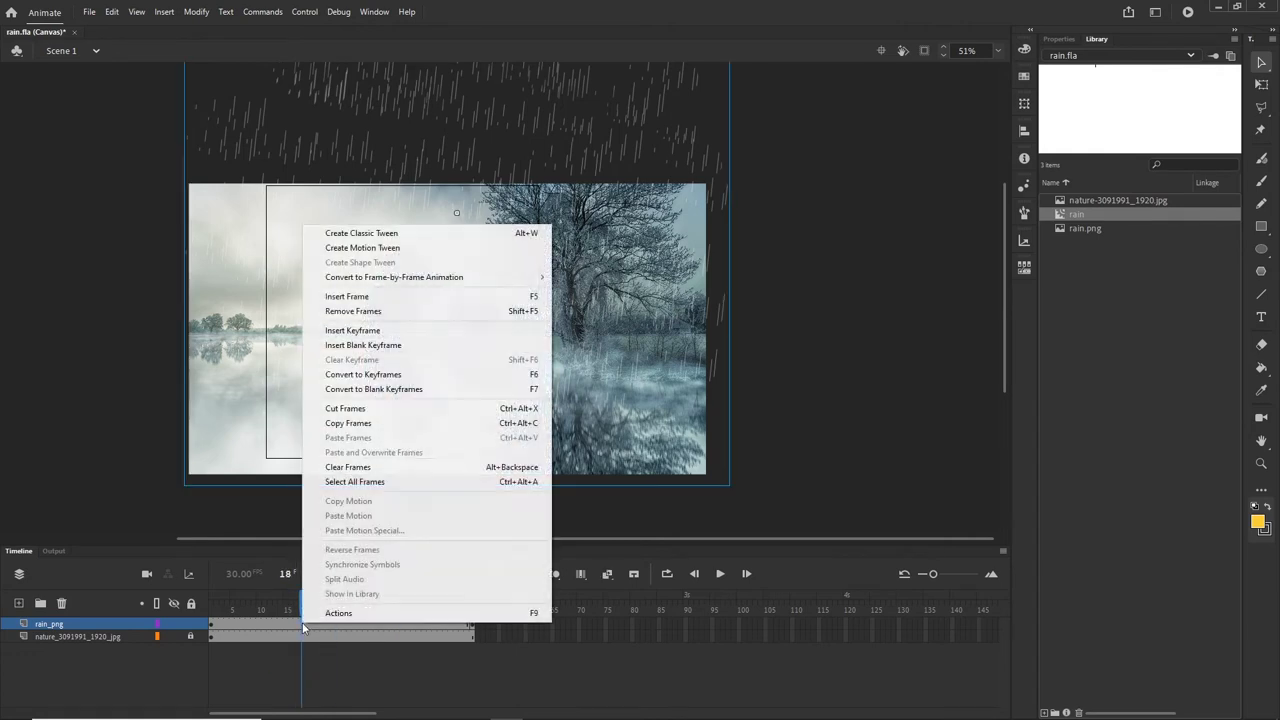
pyautogui.click(364, 233)
# Preview the falling rain by scrubbing the timeline and testing the movie, and return to the timeline.
pyautogui.moveTo(212, 598); pyautogui.dragTo(466, 600)
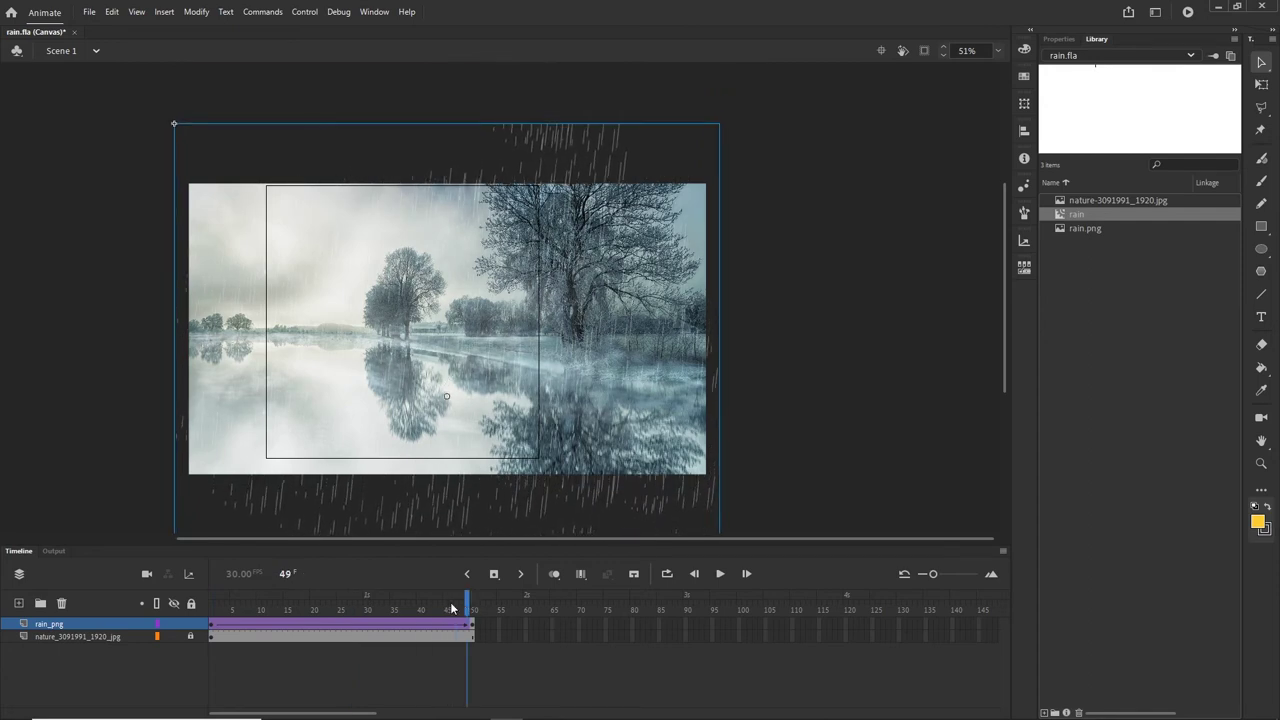
pyautogui.hotkey('ctrl', 'Return')
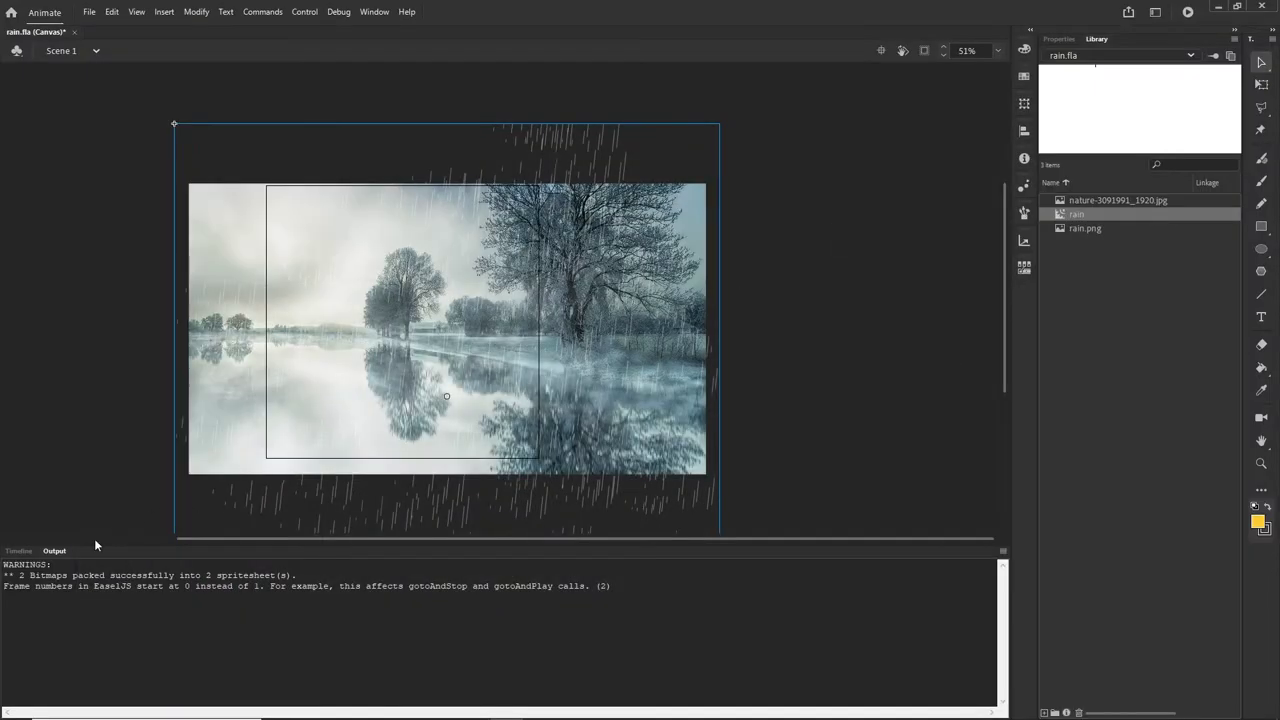
pyautogui.click(18, 550)
# Move the end of the animation on both layers from frame 50 to frame 30 and remove the frames after it.
pyautogui.click(474, 637)
pyautogui.click(472, 624)
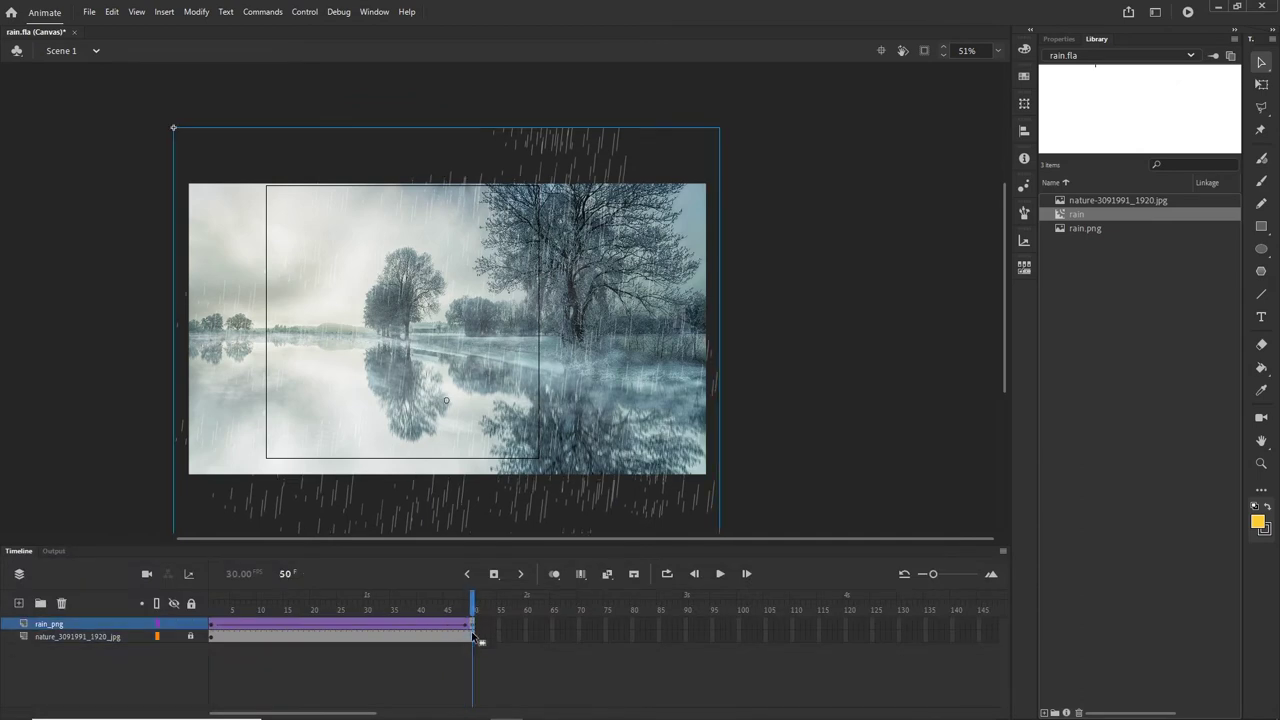
pyautogui.click(370, 626)
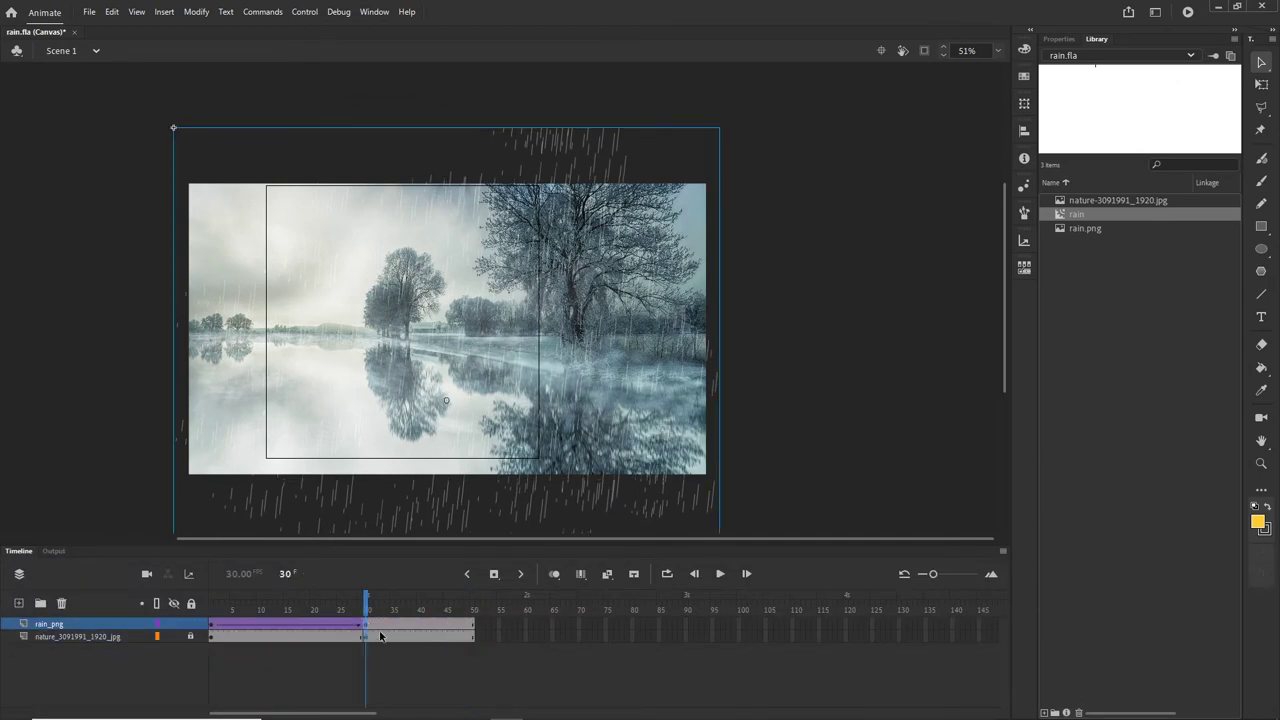
pyautogui.click(370, 626)
pyautogui.moveTo(485, 640); pyautogui.dragTo(368, 625)
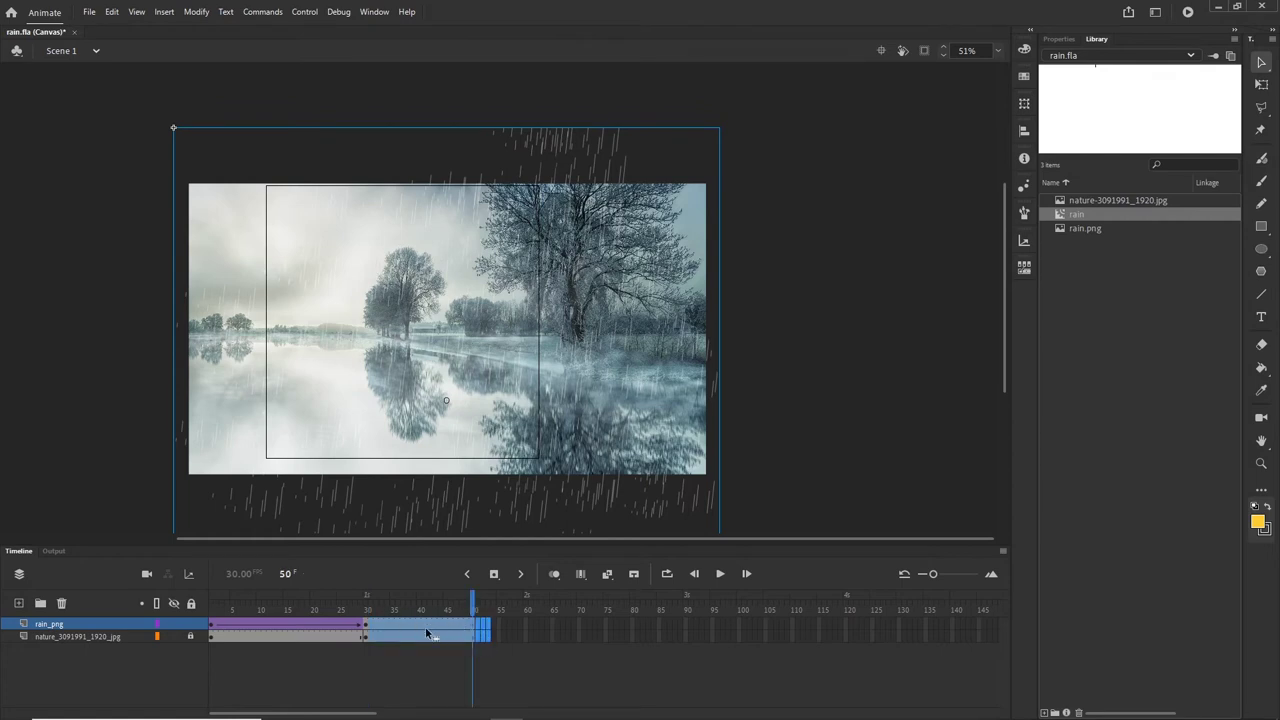
pyautogui.rightClick(420, 624)
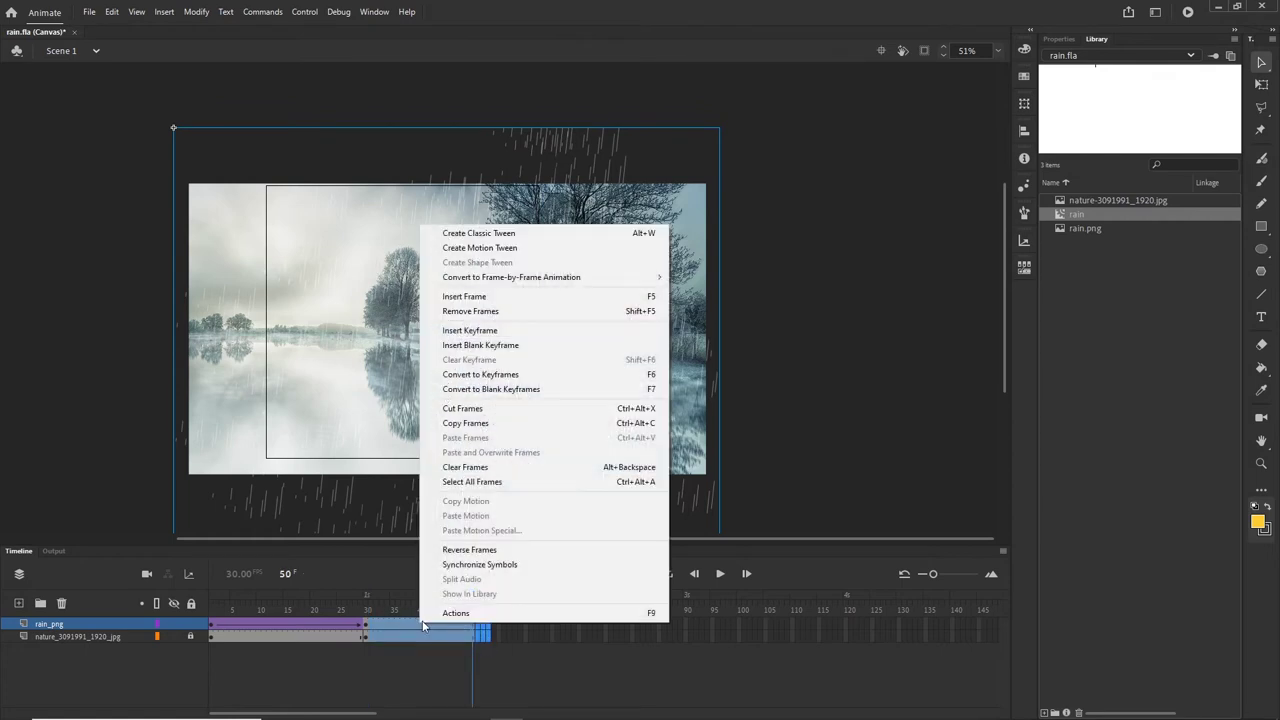
pyautogui.click(470, 311)
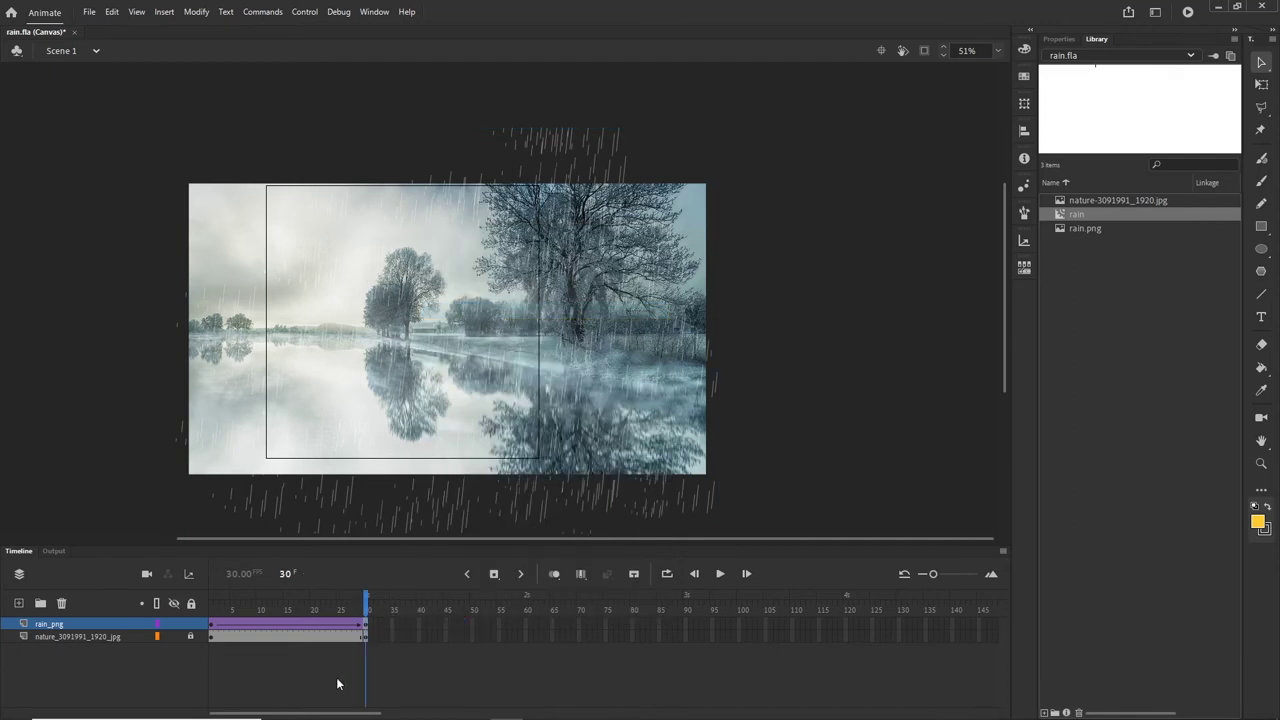
# Add a new layer, hide the first rain layer, and place a second instance of the rain symbol over the stage.
pyautogui.click(18, 603)
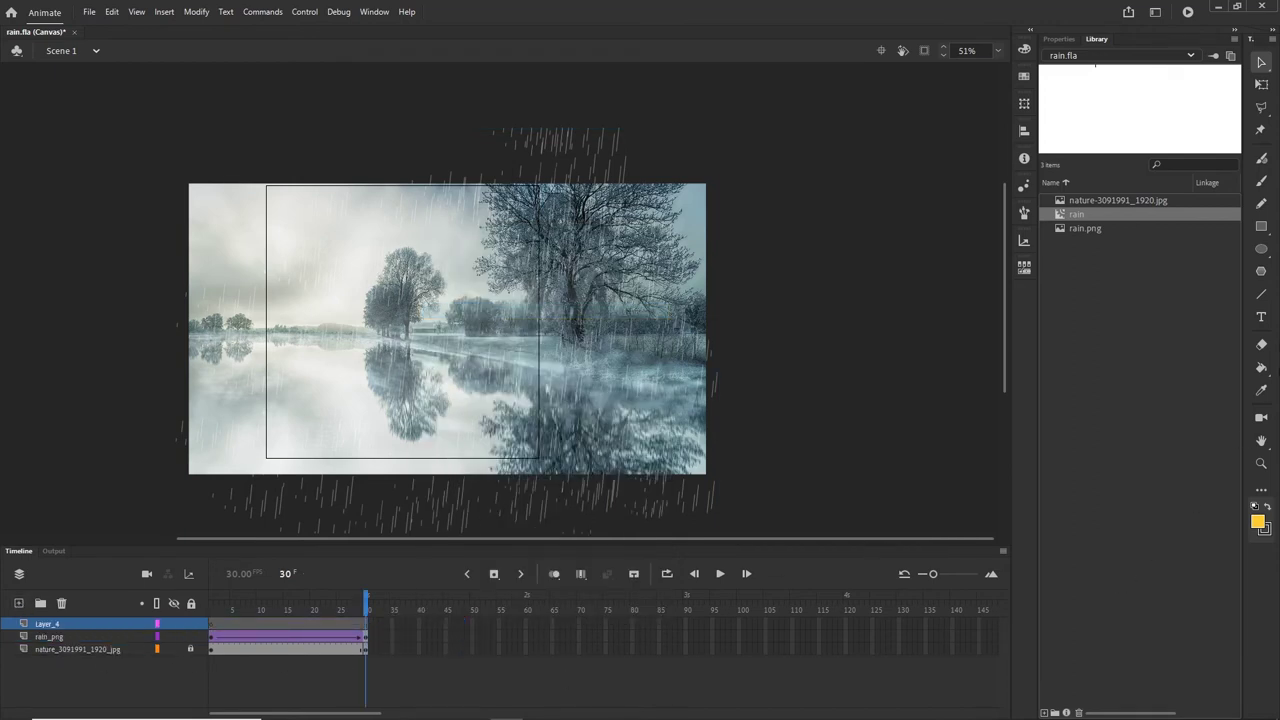
pyautogui.click(173, 636)
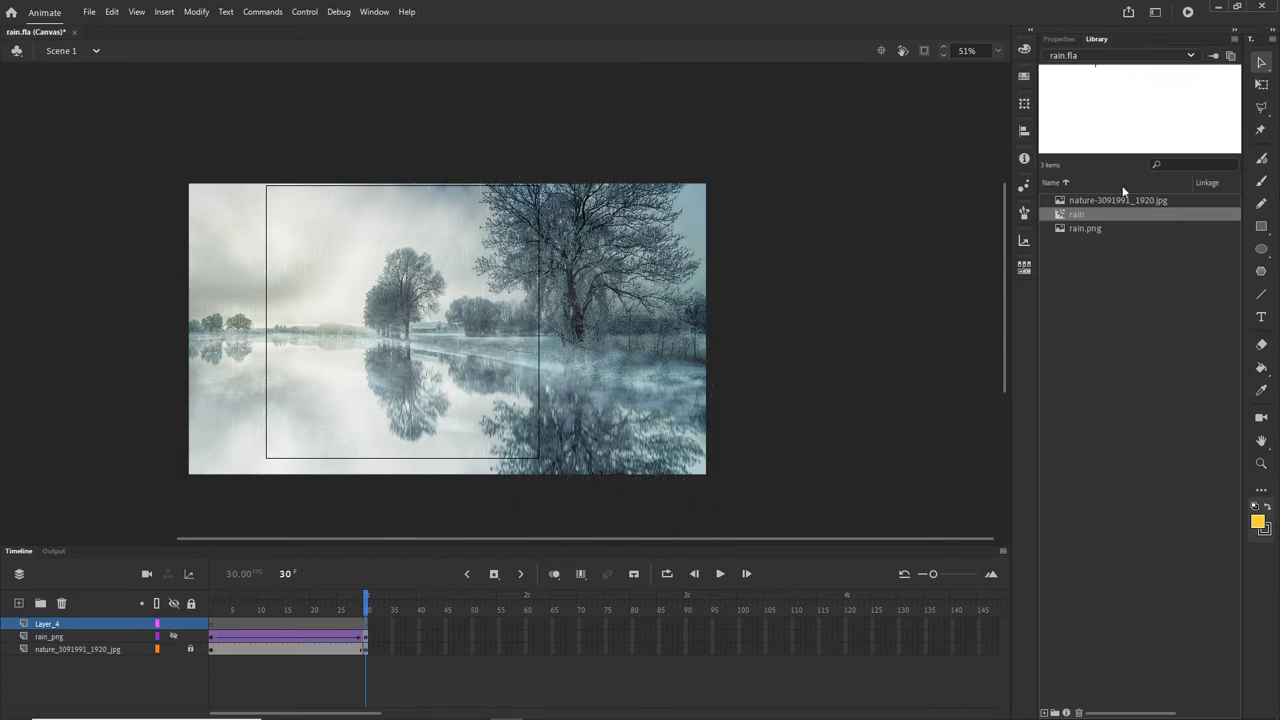
pyautogui.moveTo(1072, 214); pyautogui.dragTo(420, 261)
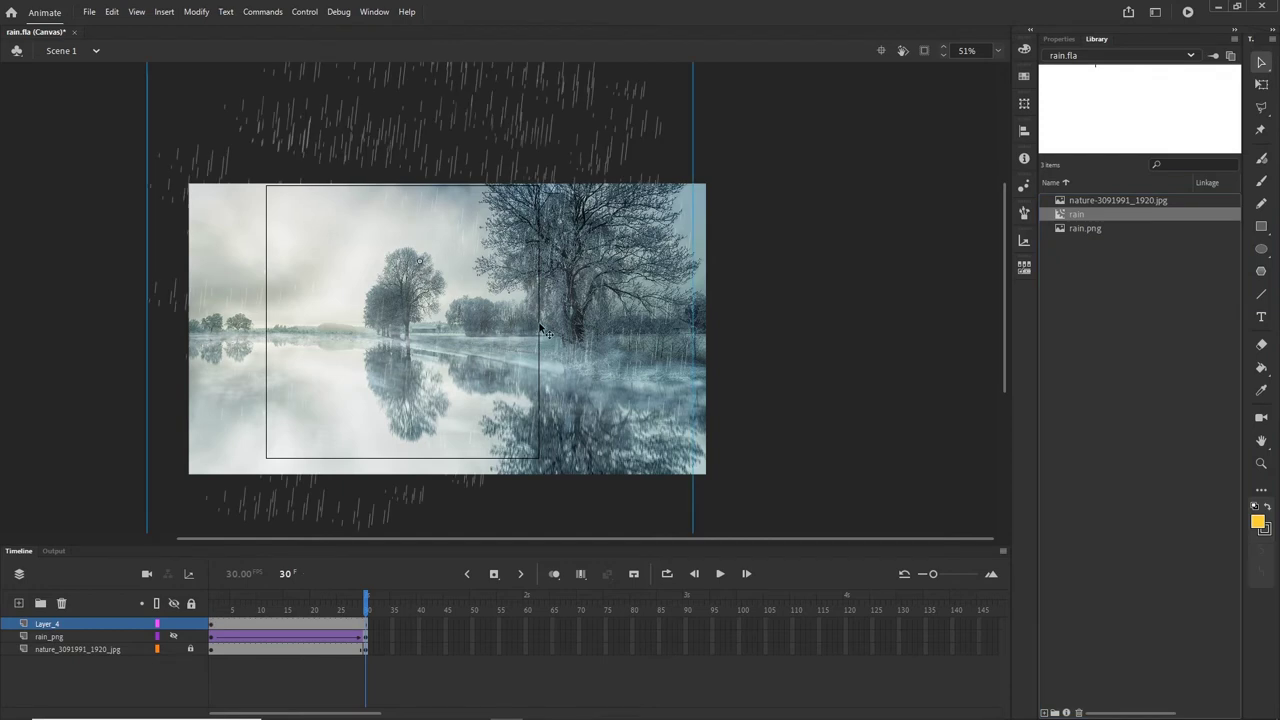
# Turn the second rain instance upside down with Free Transform and move it so its lower part covers the stage.
pyautogui.scroll(-2, 609, 344)
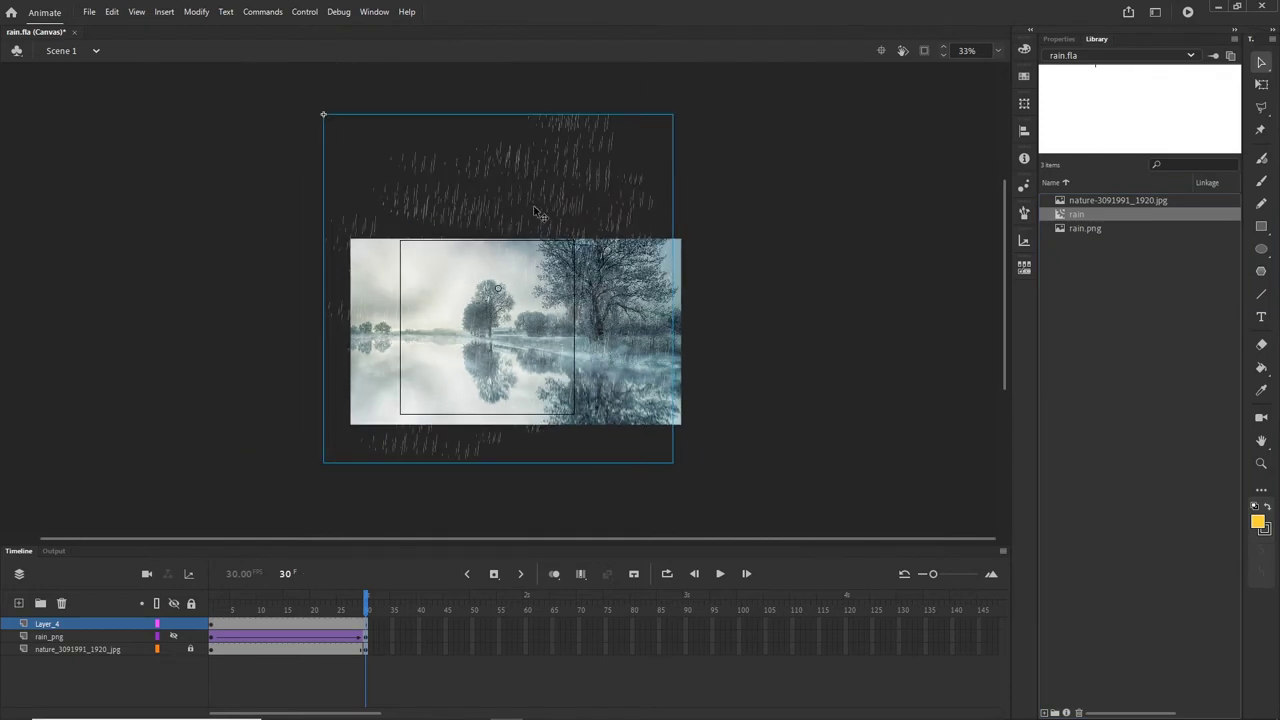
pyautogui.press('q')
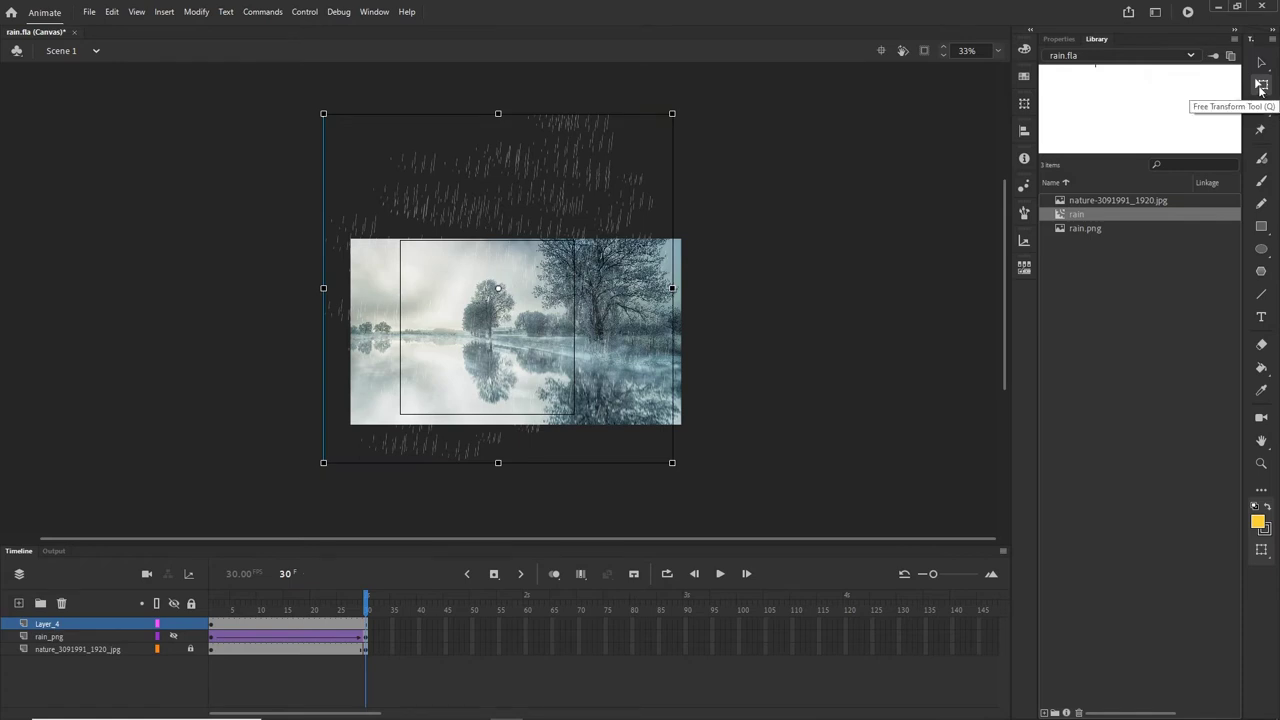
pyautogui.moveTo(680, 125); pyautogui.dragTo(532, 450)
pyautogui.hotkey('ctrl', 'z')
pyautogui.moveTo(577, 206); pyautogui.dragTo(590, 172)
pyautogui.scroll(2, 541, 378)
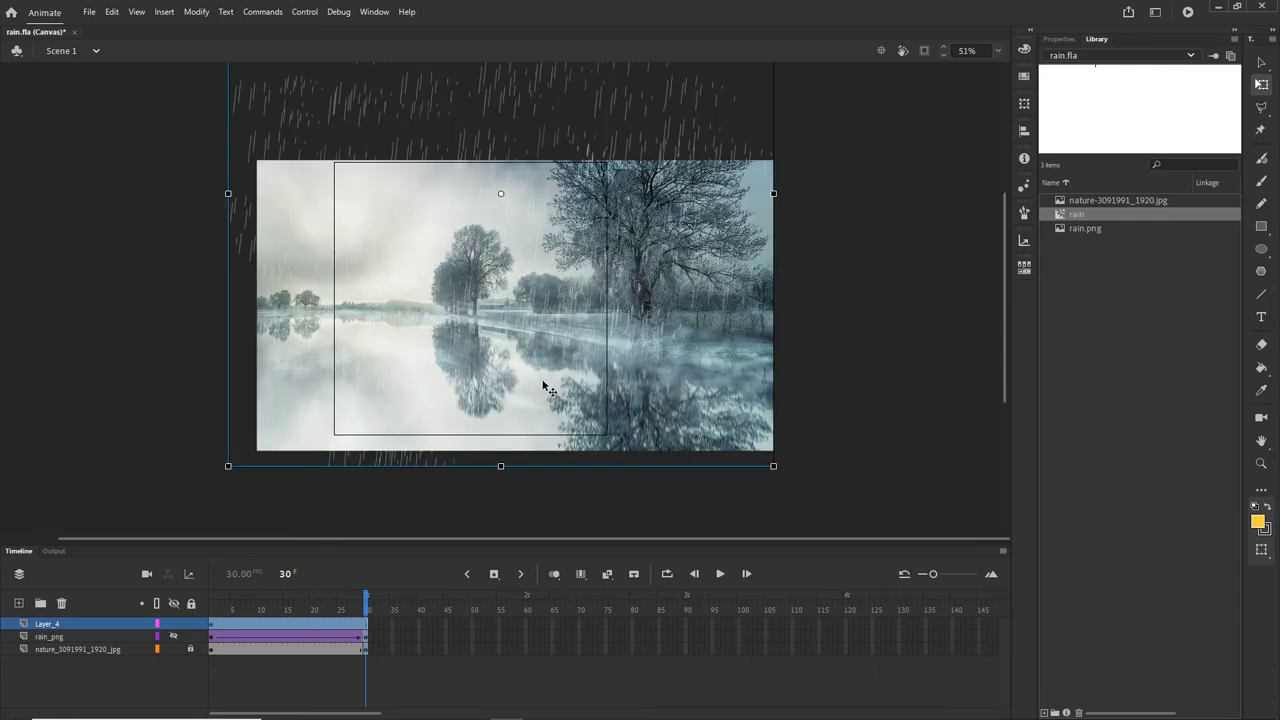
# Add a keyframe at frame 30 of Layer_4 and shift the rain straight down until its upper part covers the stage.
pyautogui.moveTo(366, 602); pyautogui.dragTo(209, 600)
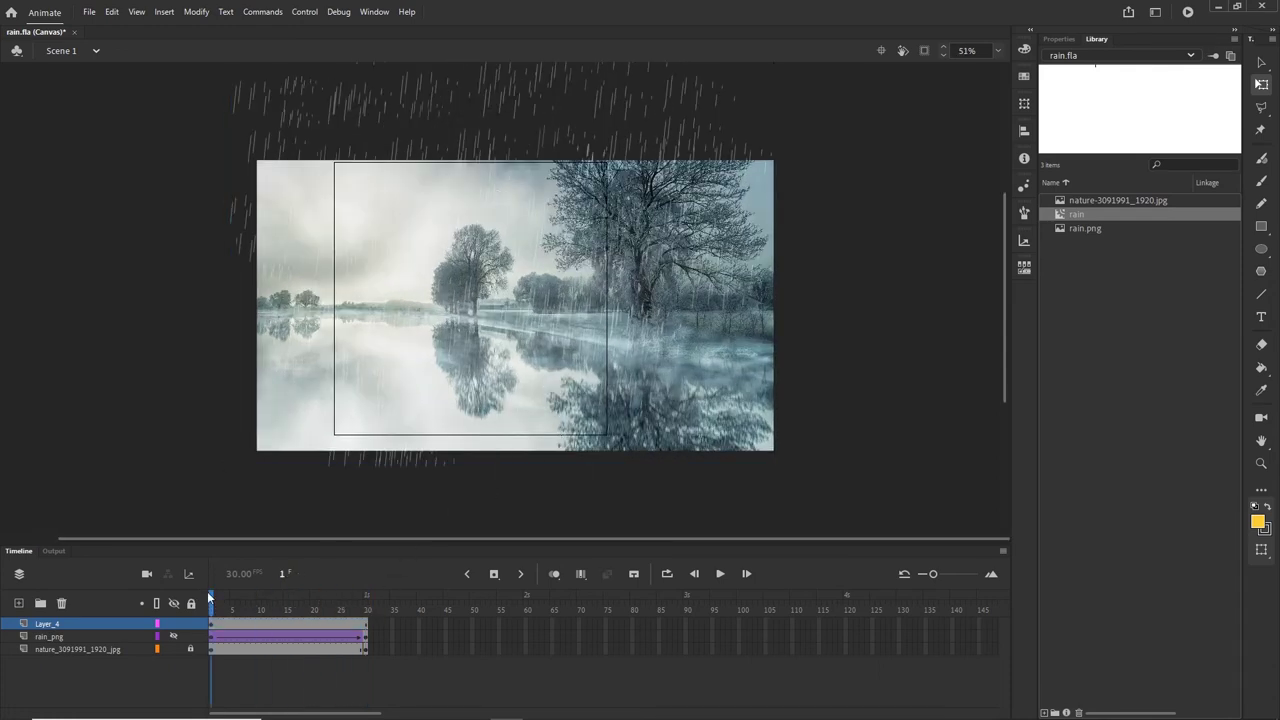
pyautogui.click(367, 628)
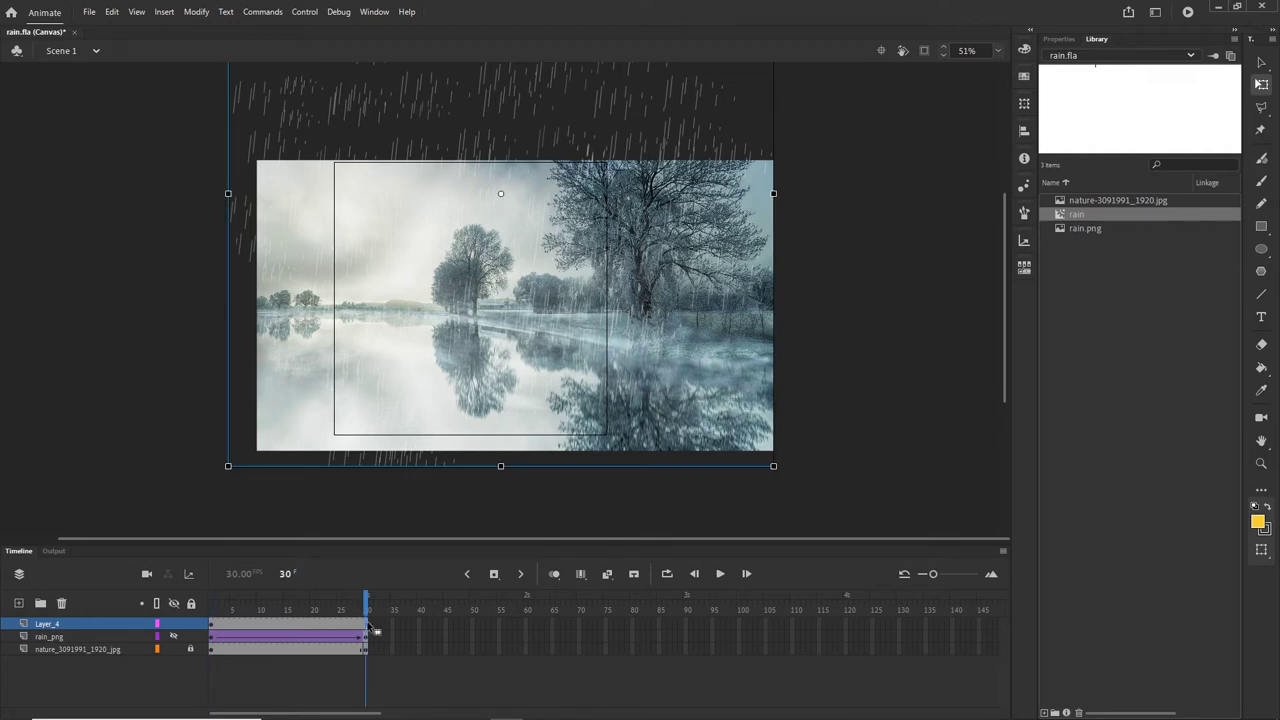
pyautogui.hotkey('shift', 'Down')
pyautogui.hotkey('shift', 'Down')
pyautogui.hotkey('shift', 'Down')
pyautogui.hotkey('shift', 'Down')
pyautogui.hotkey('shift', 'Down')
pyautogui.hotkey('shift', 'Down')
pyautogui.hotkey('shift', 'Down')
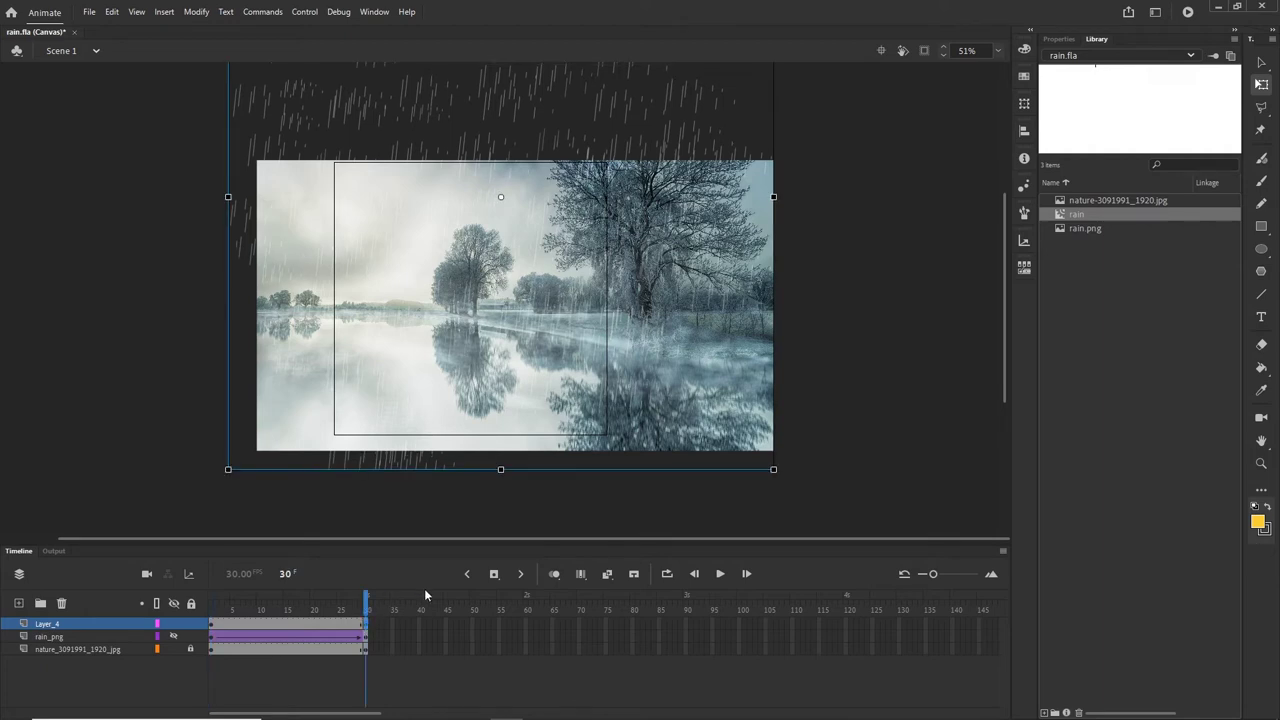
pyautogui.hotkey('shift', 'Down')
pyautogui.hotkey('shift', 'Down')
pyautogui.hotkey('shift', 'Down')
pyautogui.hotkey('shift', 'Down')
pyautogui.hotkey('shift', 'Down')
pyautogui.hotkey('shift', 'Down')
pyautogui.hotkey('shift', 'Down')
pyautogui.hotkey('shift', 'Down')
pyautogui.hotkey('shift', 'Down')
pyautogui.hotkey('shift', 'Down')
pyautogui.hotkey('shift', 'Down')
pyautogui.hotkey('shift', 'Down')
pyautogui.hotkey('shift', 'Down')
pyautogui.hotkey('shift', 'Down')
pyautogui.hotkey('shift', 'Down')
pyautogui.hotkey('shift', 'Down')
pyautogui.hotkey('shift', 'Down')
pyautogui.hotkey('shift', 'Down')
pyautogui.hotkey('shift', 'Down')
pyautogui.hotkey('shift', 'Down')
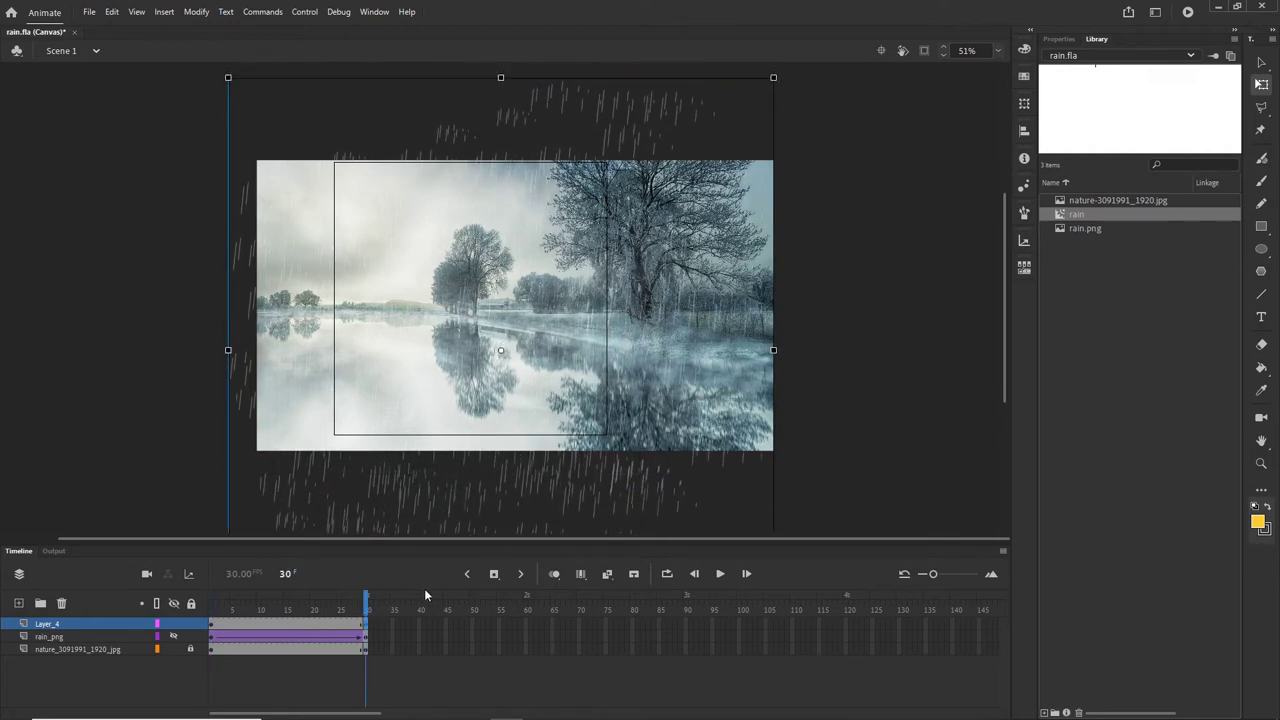
# Create a classic tween between the keyframes of Layer_4.
pyautogui.click(258, 627)
pyautogui.rightClick(258, 627)
pyautogui.click(349, 237)
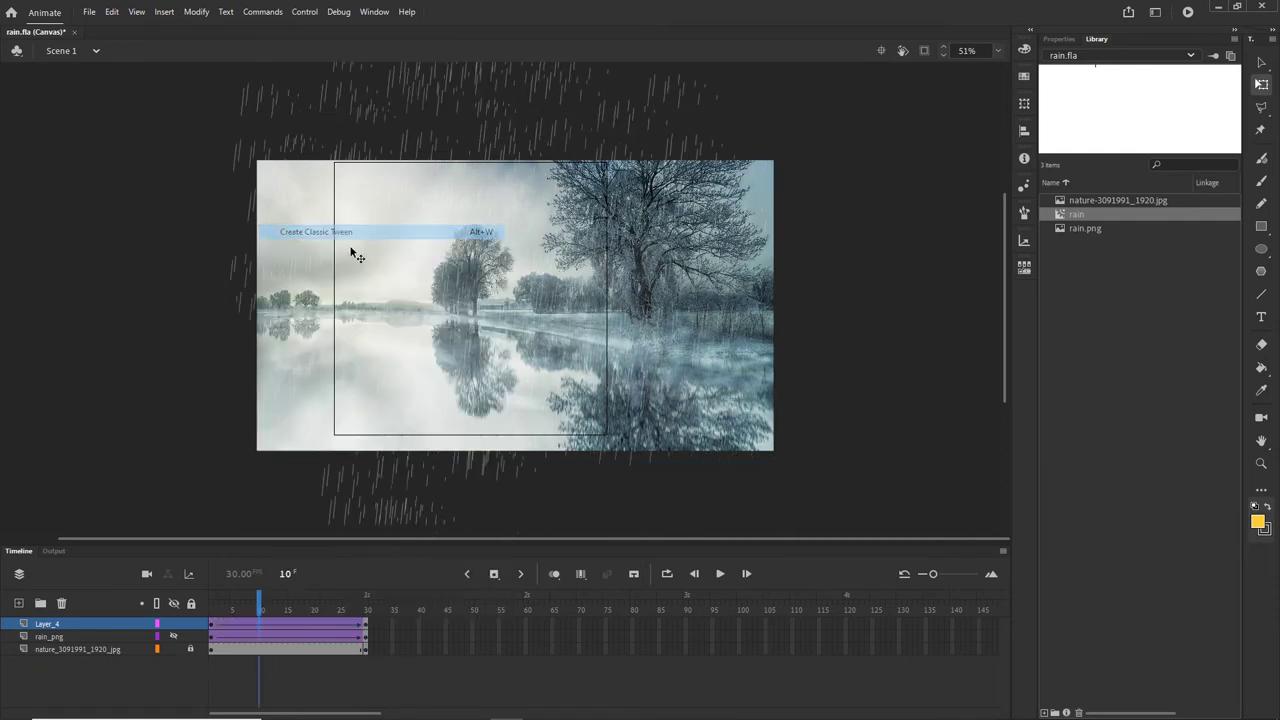
# Test the rain animation in the browser and return to the document's timeline.
pyautogui.hotkey('ctrl', 'Return')
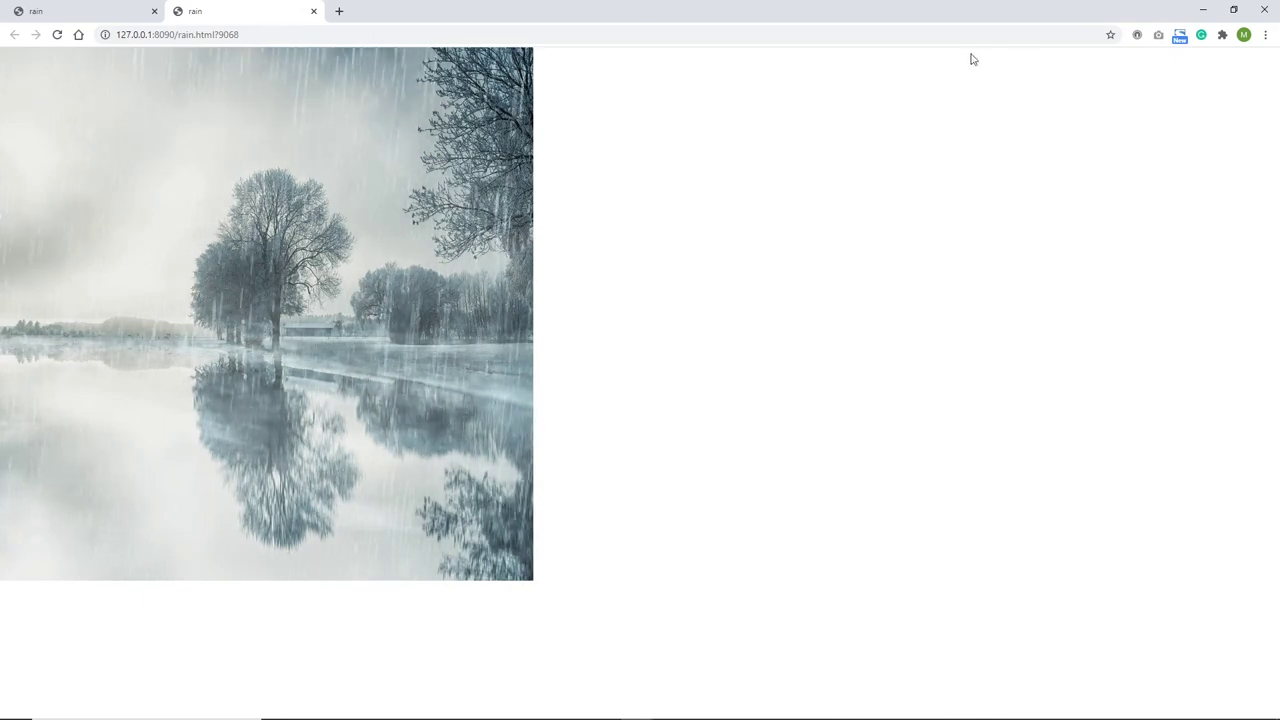
pyautogui.click(1203, 10)
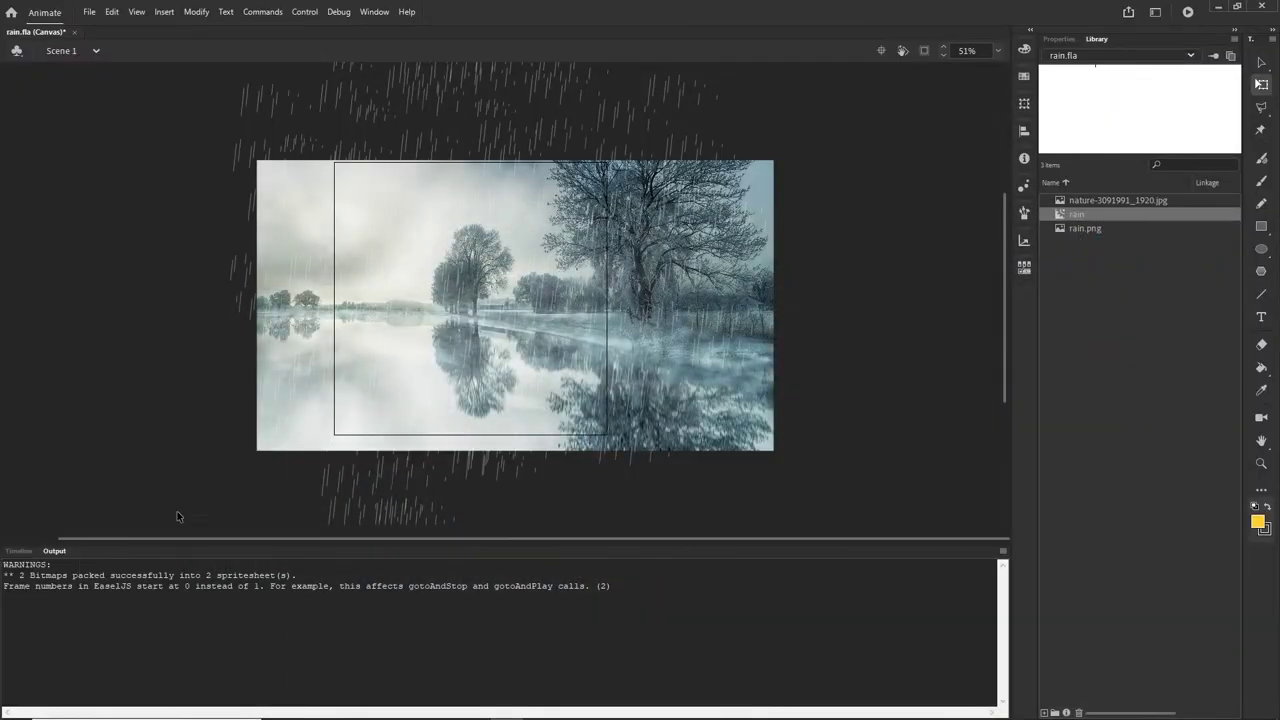
pyautogui.click(28, 552)
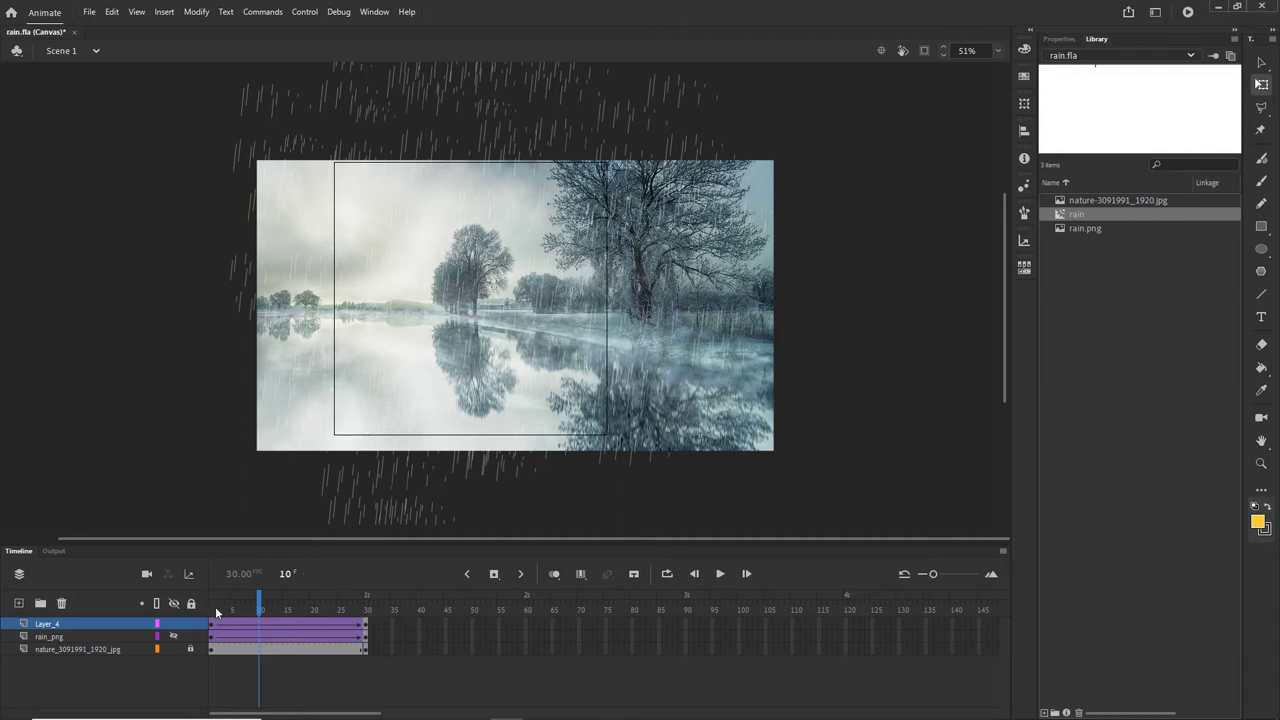
# Delete both rain layers, Layer_4 and rain_png, leaving the background photo layer.
pyautogui.click(62, 636)
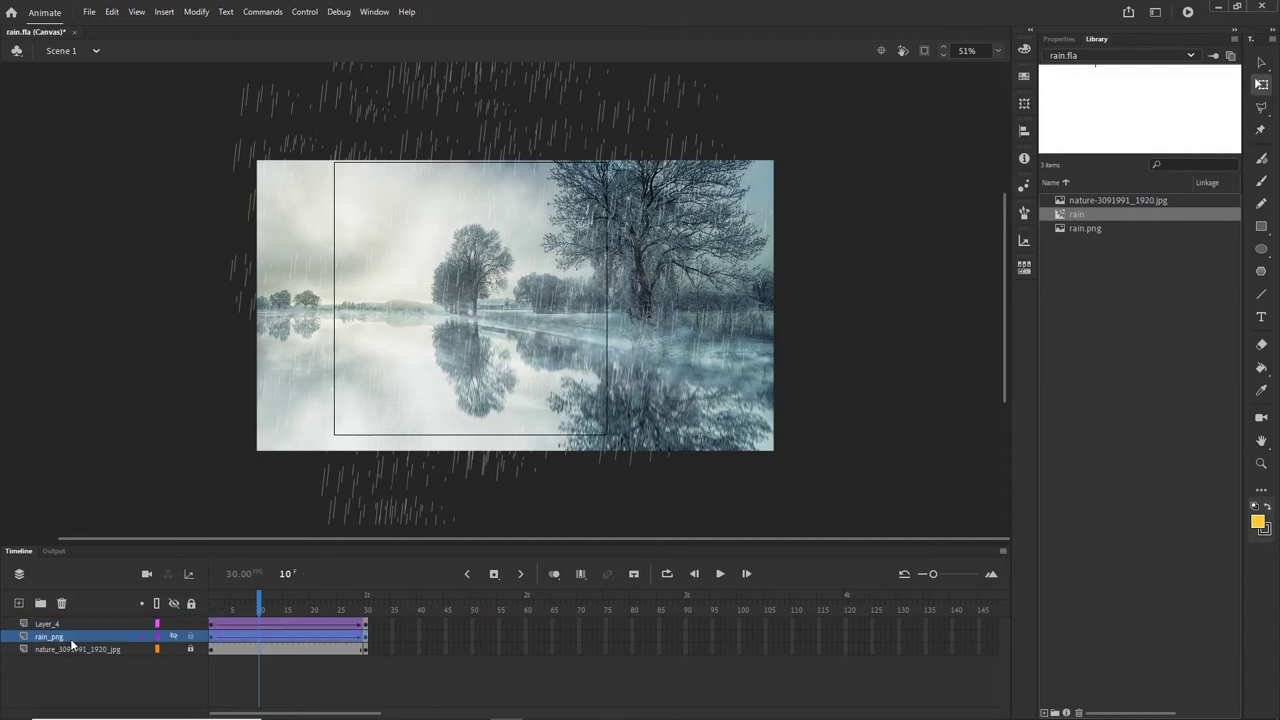
pyautogui.keyDown('shift'); pyautogui.click(48, 622); pyautogui.keyUp('shift')
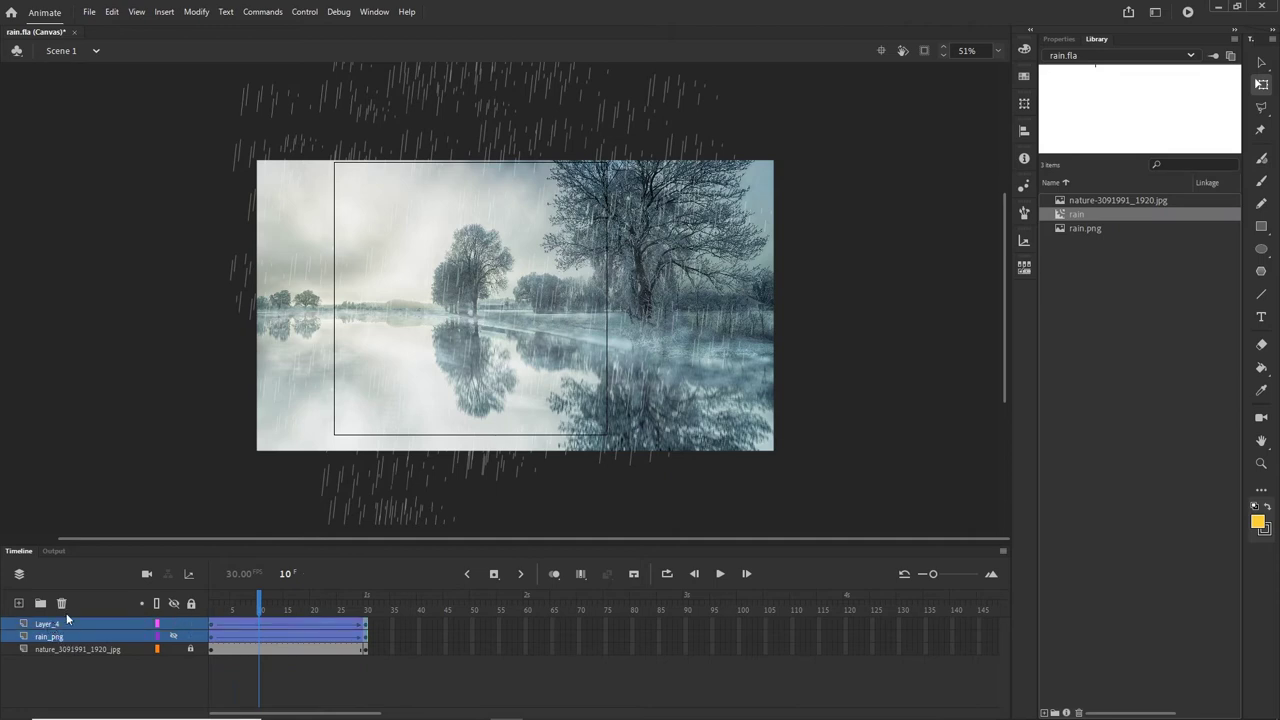
pyautogui.click(61, 604)
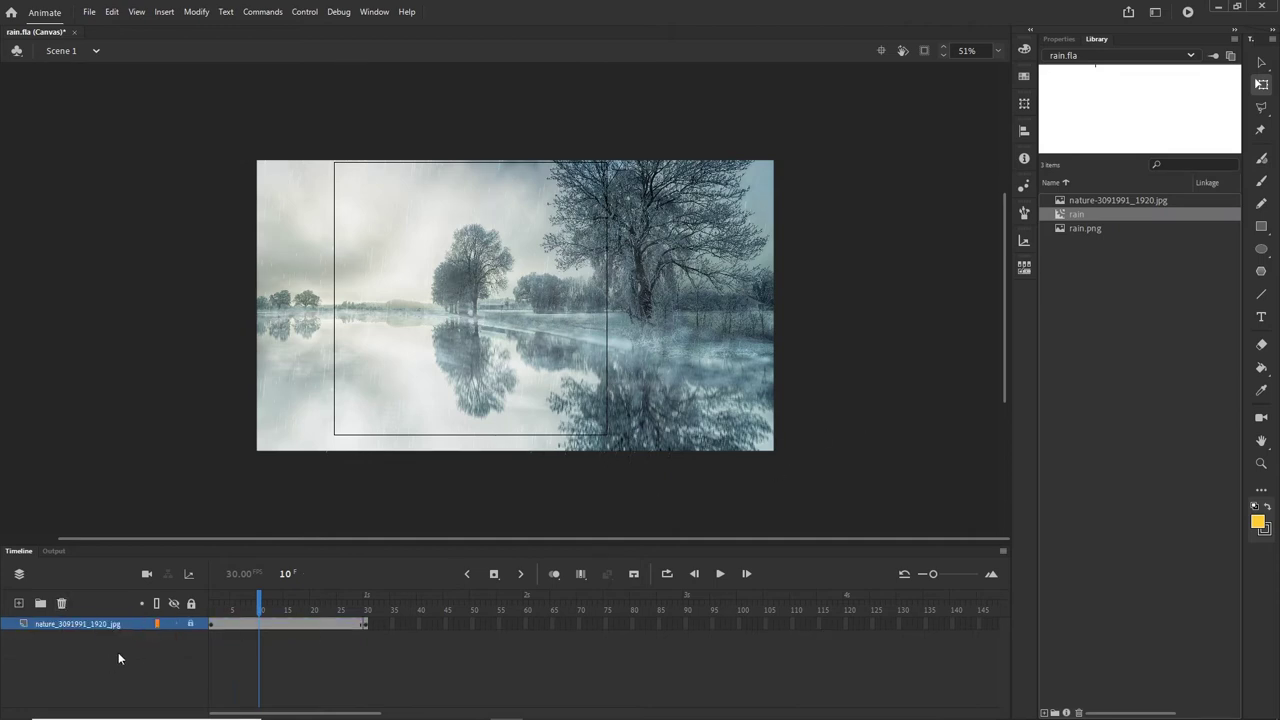
# Return to frame 1, add a new layer and place an instance of the rain symbol over the stage.
pyautogui.moveTo(262, 614); pyautogui.dragTo(113, 617)
pyautogui.click(18, 604)
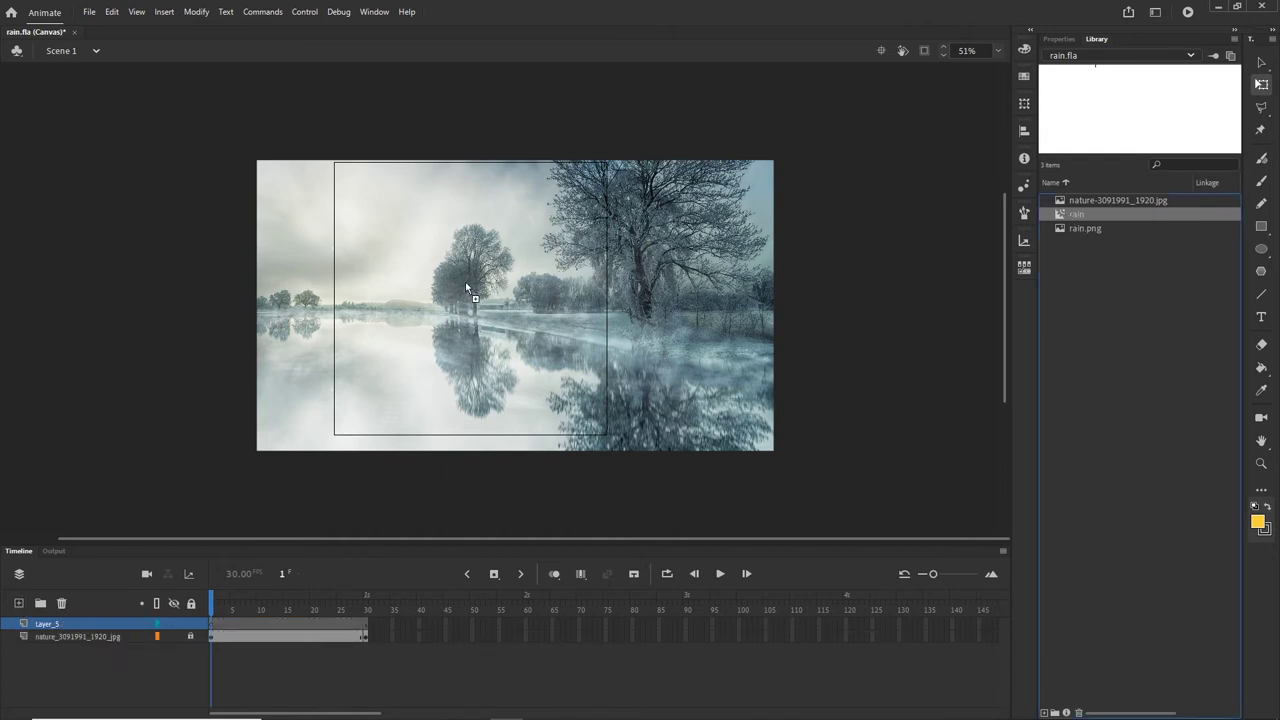
pyautogui.moveTo(465, 288); pyautogui.dragTo(489, 294)
pyautogui.moveTo(538, 348); pyautogui.dragTo(548, 318)
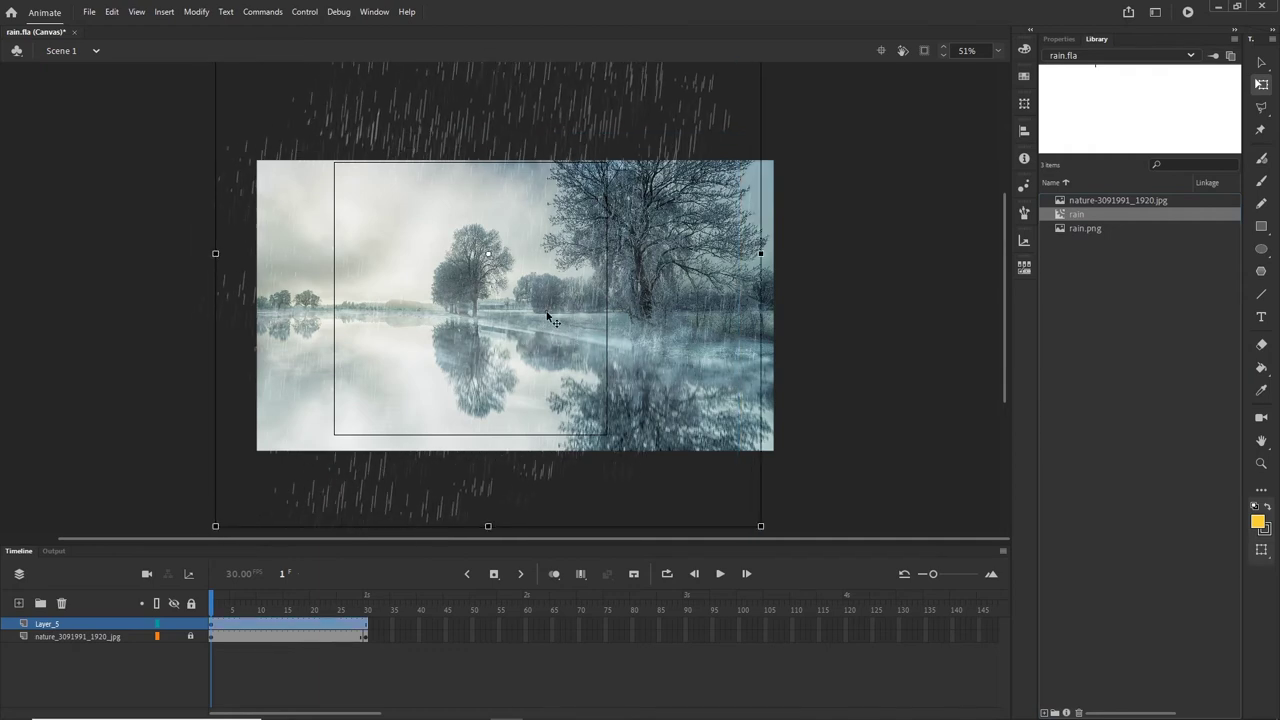
pyautogui.moveTo(662, 244); pyautogui.dragTo(670, 313)
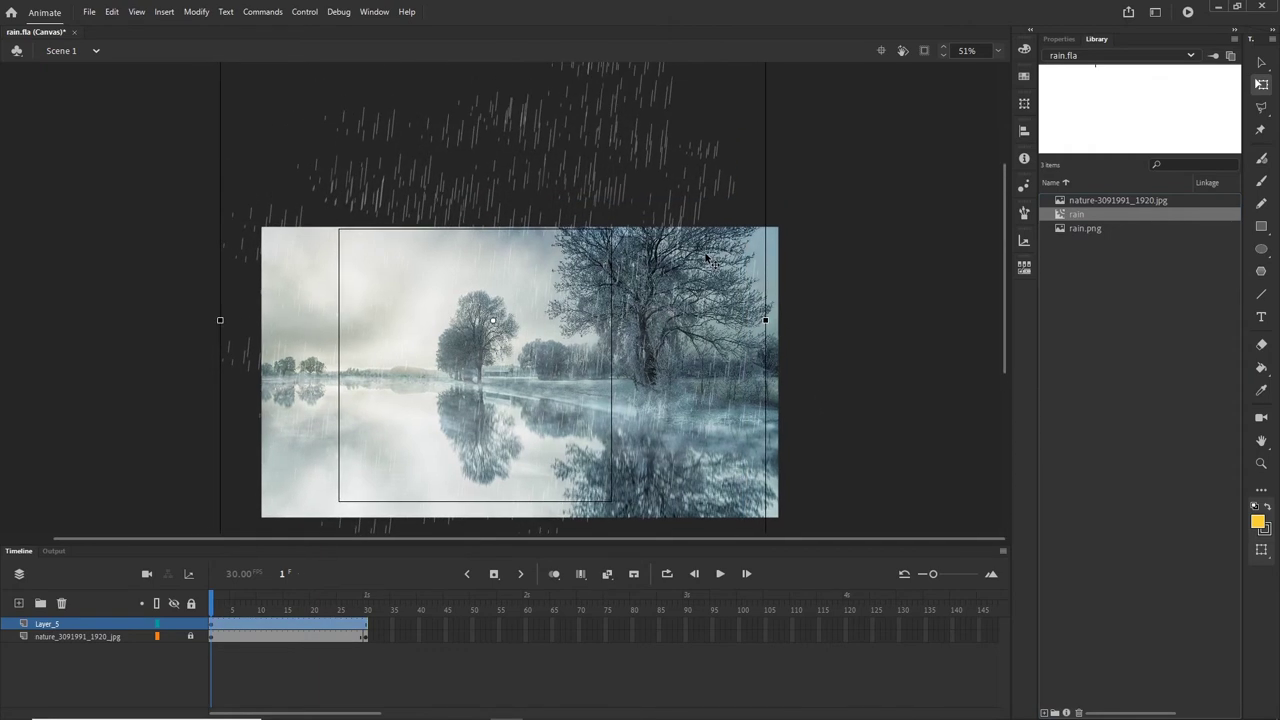
# Place a second rain instance above the first, with its lower edge at the top of the stage photo.
pyautogui.scroll(-3, 706, 259)
pyautogui.click(849, 267)
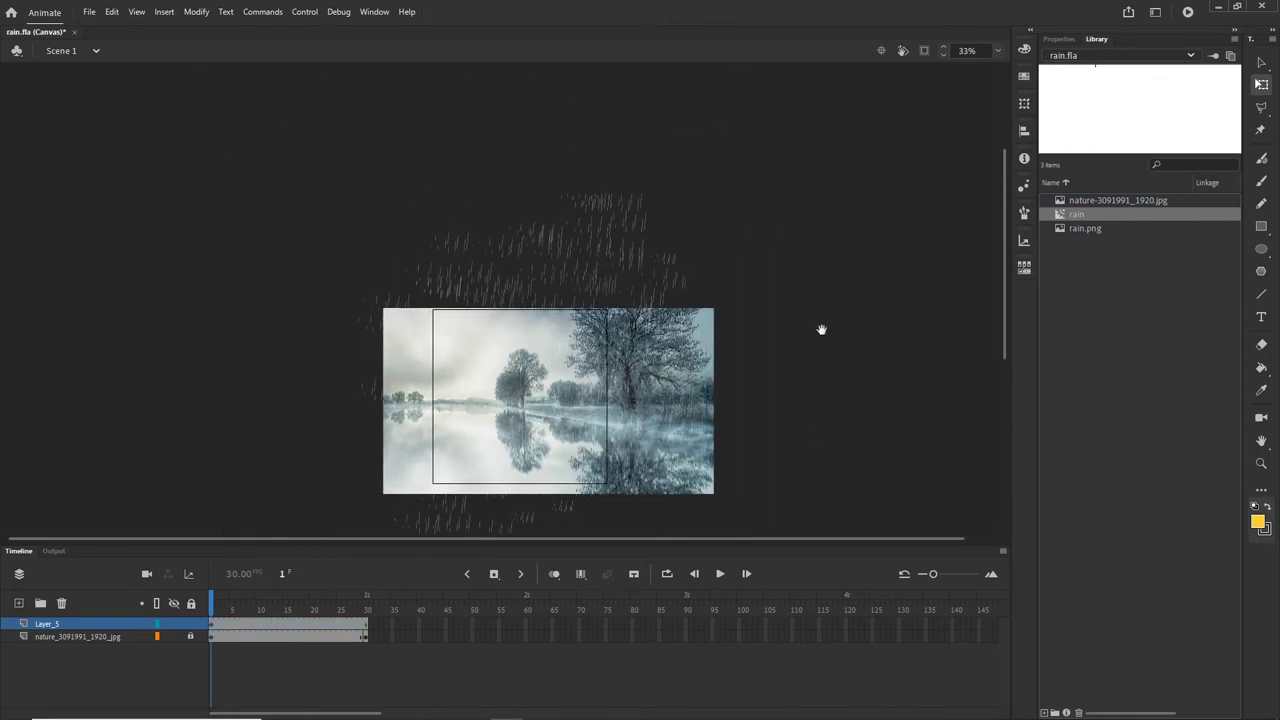
pyautogui.moveTo(498, 205); pyautogui.dragTo(536, 161)
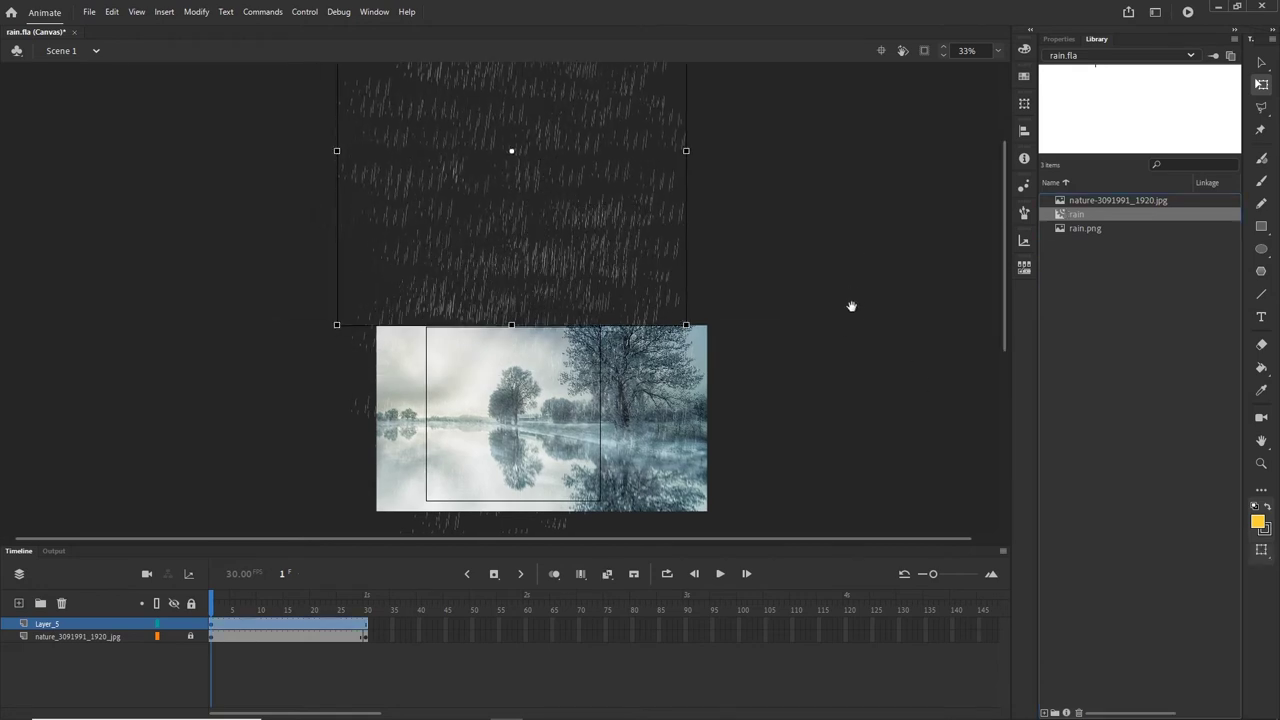
pyautogui.moveTo(851, 294); pyautogui.dragTo(837, 406)
# Add a third rain instance higher up, overlapping the second and offset to the right, and turn it upside down.
pyautogui.moveTo(590, 158); pyautogui.dragTo(680, 45)
pyautogui.moveTo(838, 187); pyautogui.dragTo(809, 286)
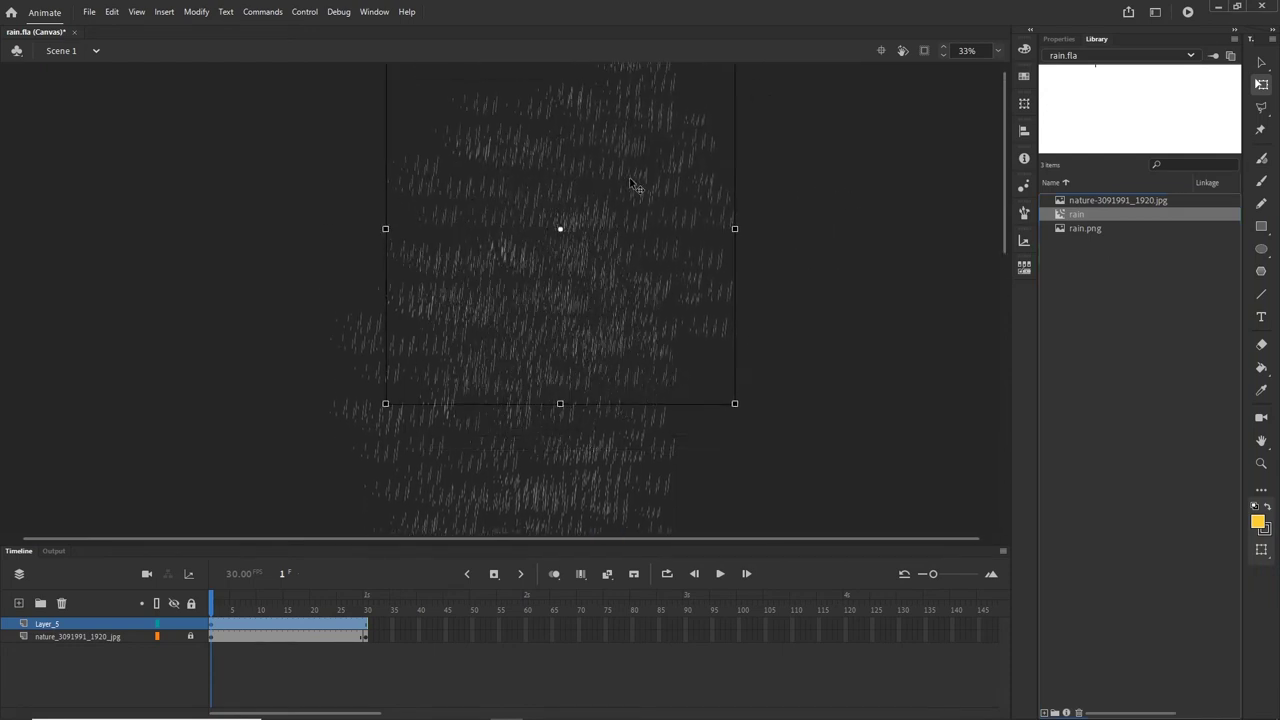
pyautogui.moveTo(743, 418); pyautogui.dragTo(343, 150)
pyautogui.moveTo(468, 172); pyautogui.dragTo(946, 432)
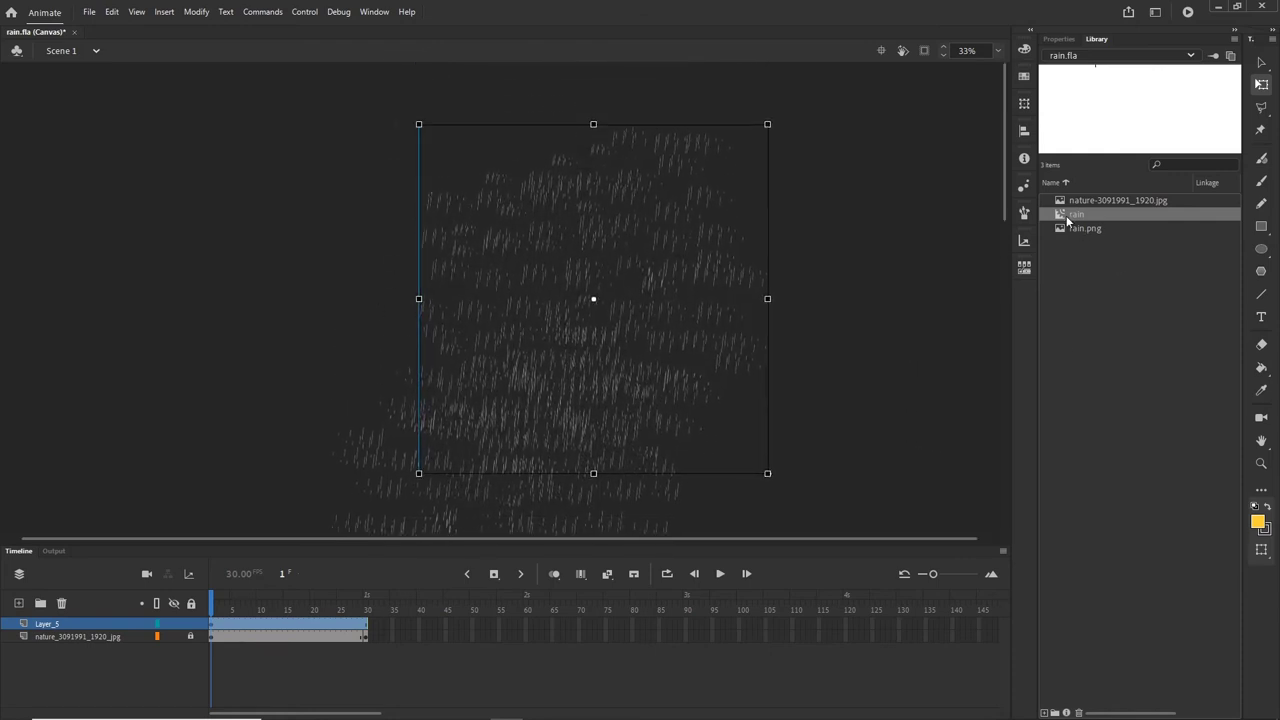
# Stack two more rain instances above the column, one offset to the left and one higher to the right, with overlapping edges.
pyautogui.moveTo(635, 344); pyautogui.dragTo(430, 205)
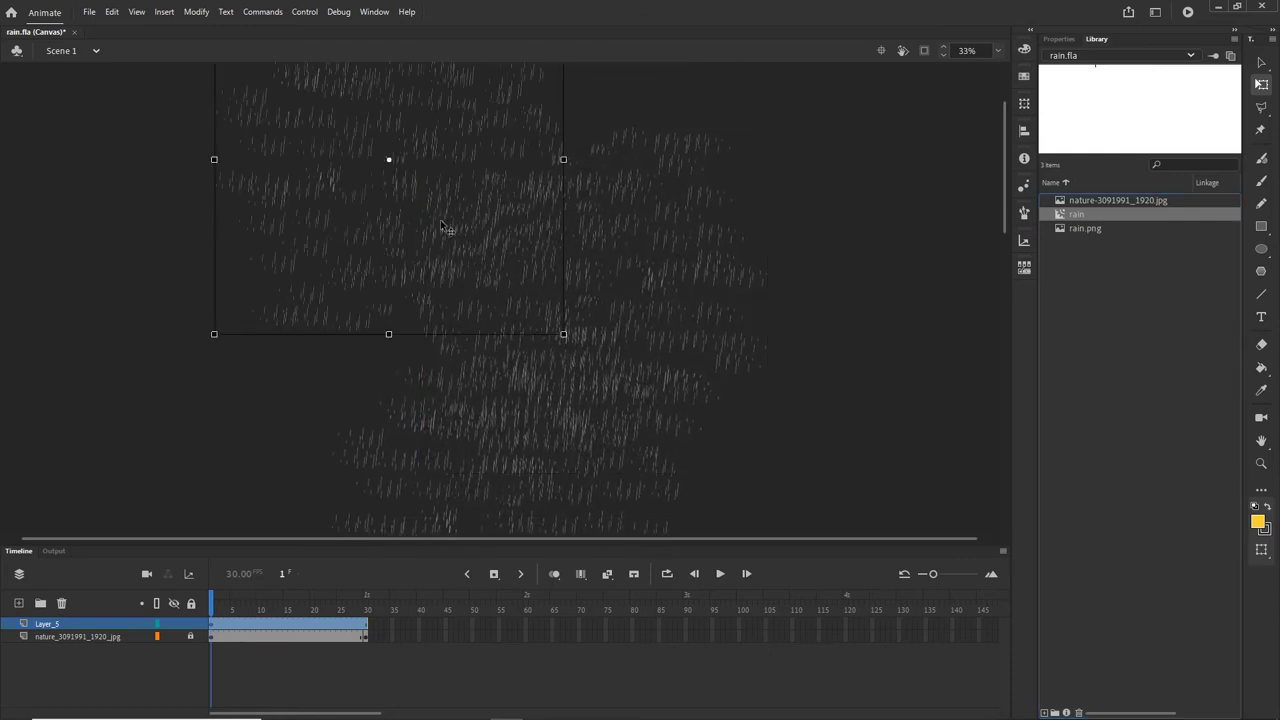
pyautogui.moveTo(539, 246); pyautogui.dragTo(513, 345)
pyautogui.click(765, 352)
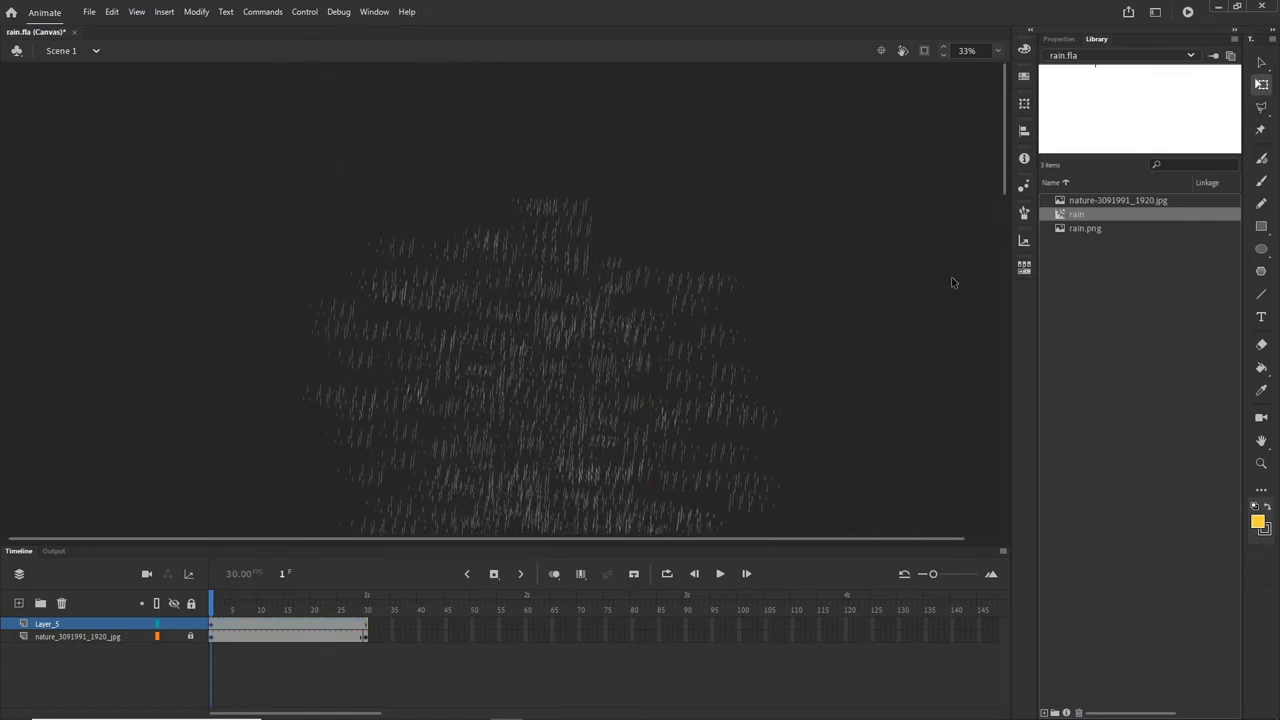
pyautogui.moveTo(631, 170); pyautogui.dragTo(600, 137)
pyautogui.scroll(4, 740, 260)
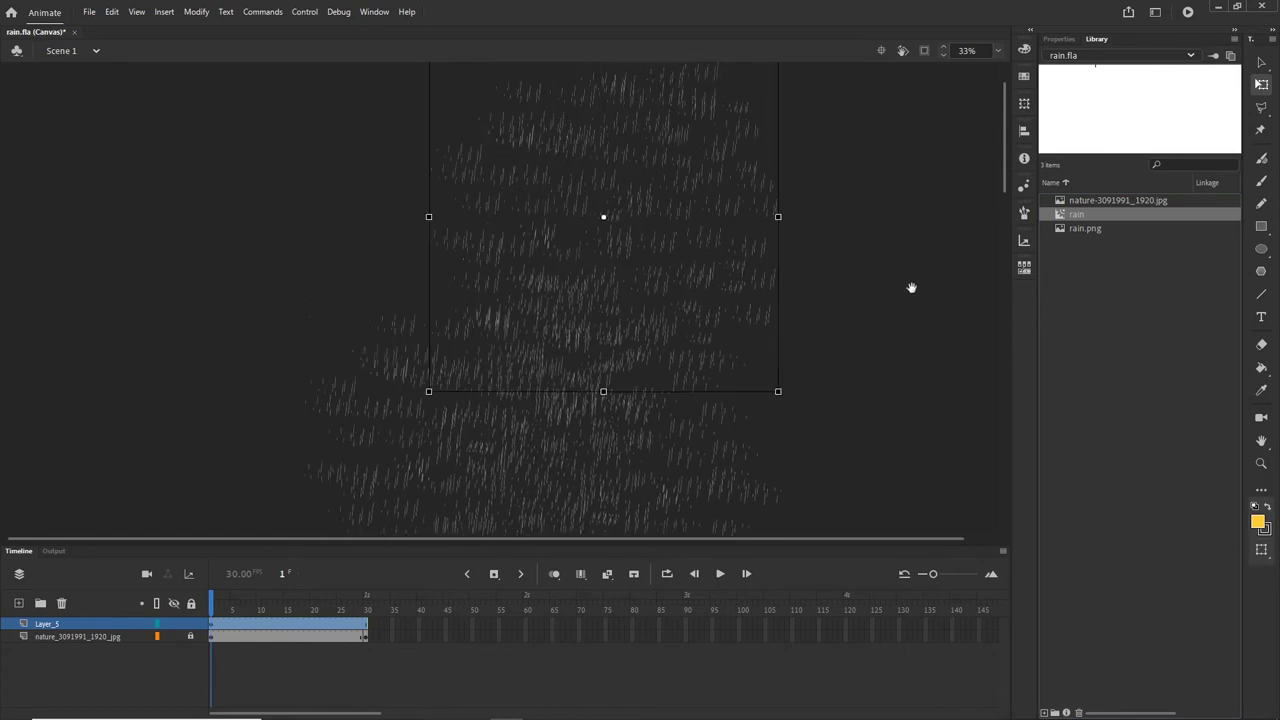
pyautogui.click(877, 272)
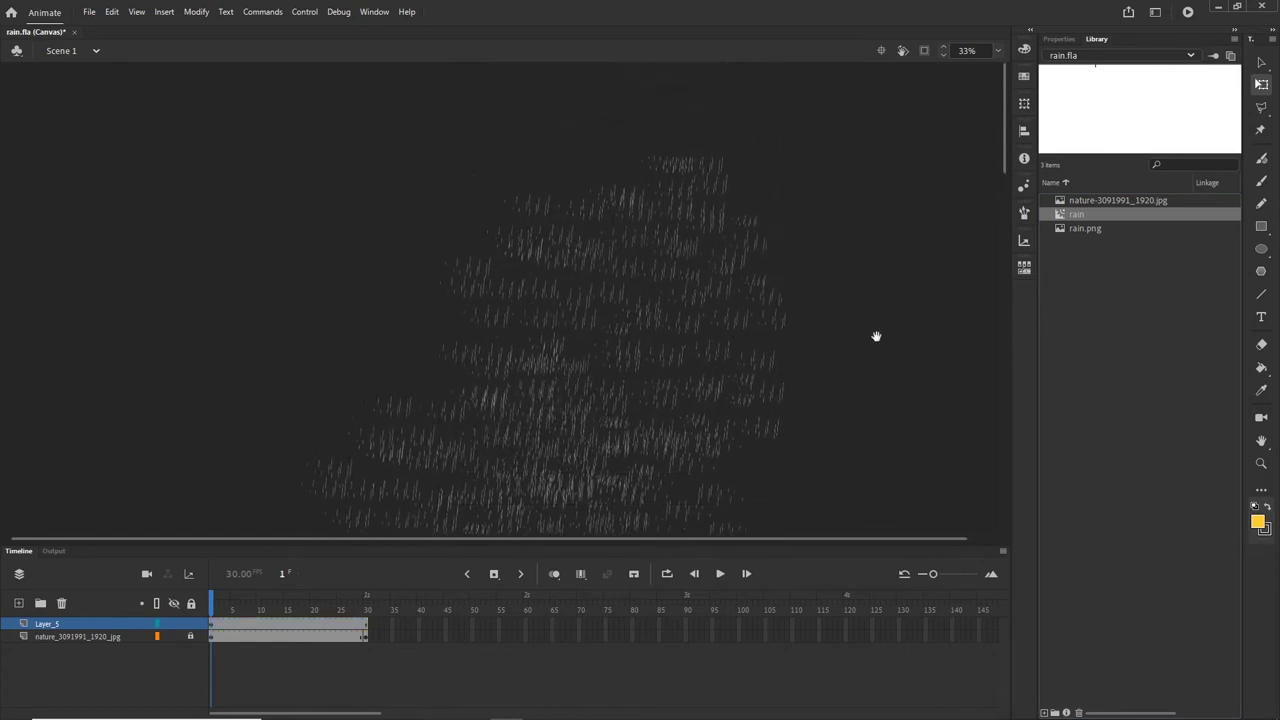
# Extend the rain column upward with a sixth instance on the left and a seventh on the right, overlapping those below.
pyautogui.moveTo(444, 190); pyautogui.dragTo(440, 254)
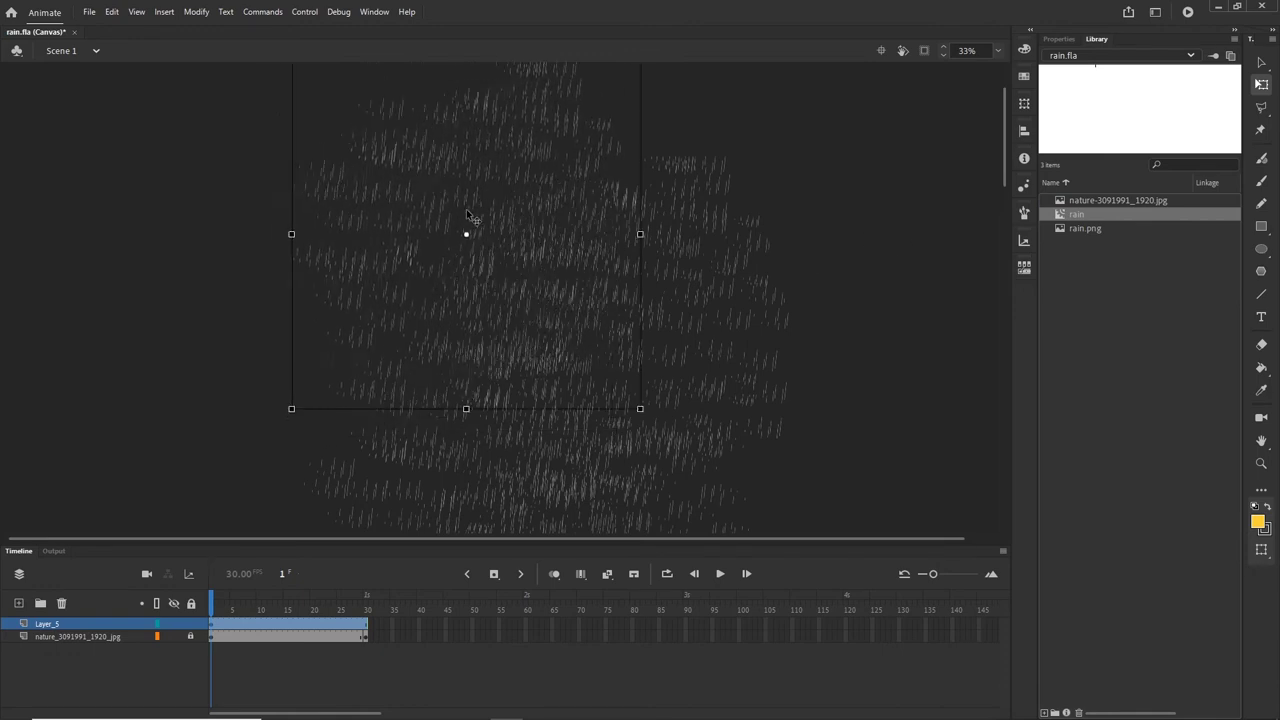
pyautogui.click(885, 238)
pyautogui.moveTo(871, 234); pyautogui.dragTo(825, 343)
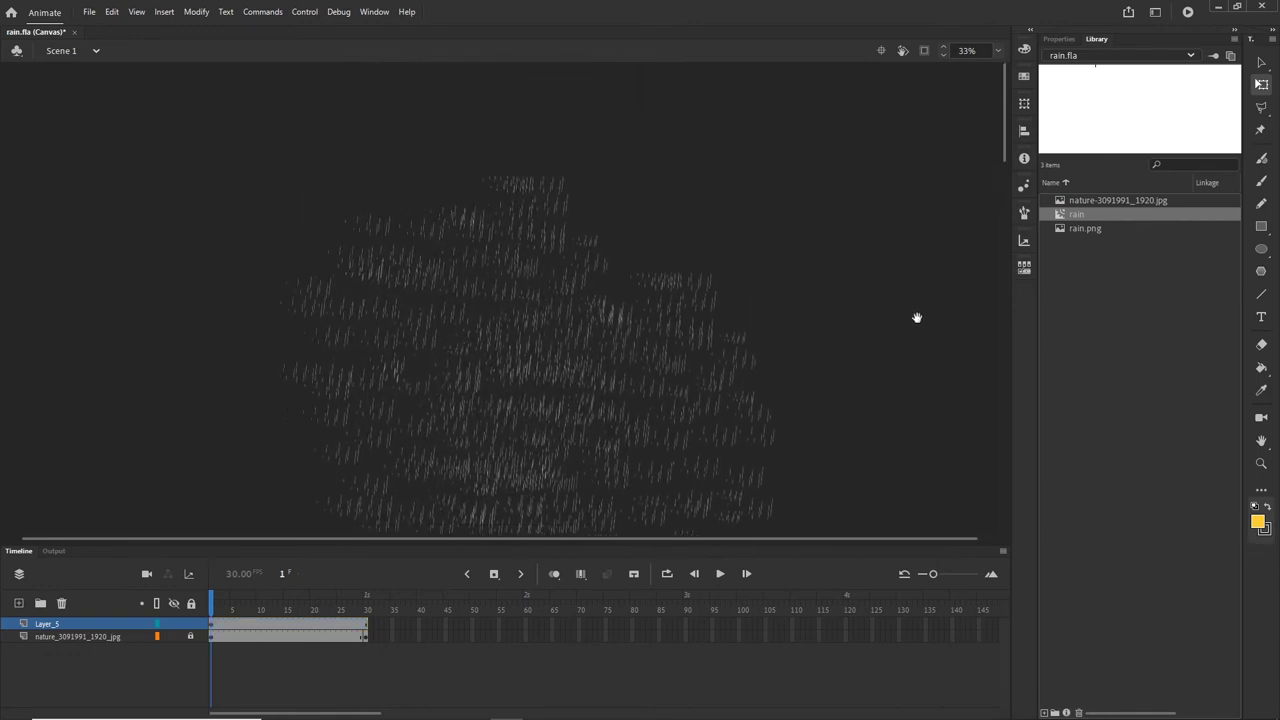
pyautogui.moveTo(1053, 224); pyautogui.dragTo(770, 204)
pyautogui.moveTo(585, 135); pyautogui.dragTo(580, 128)
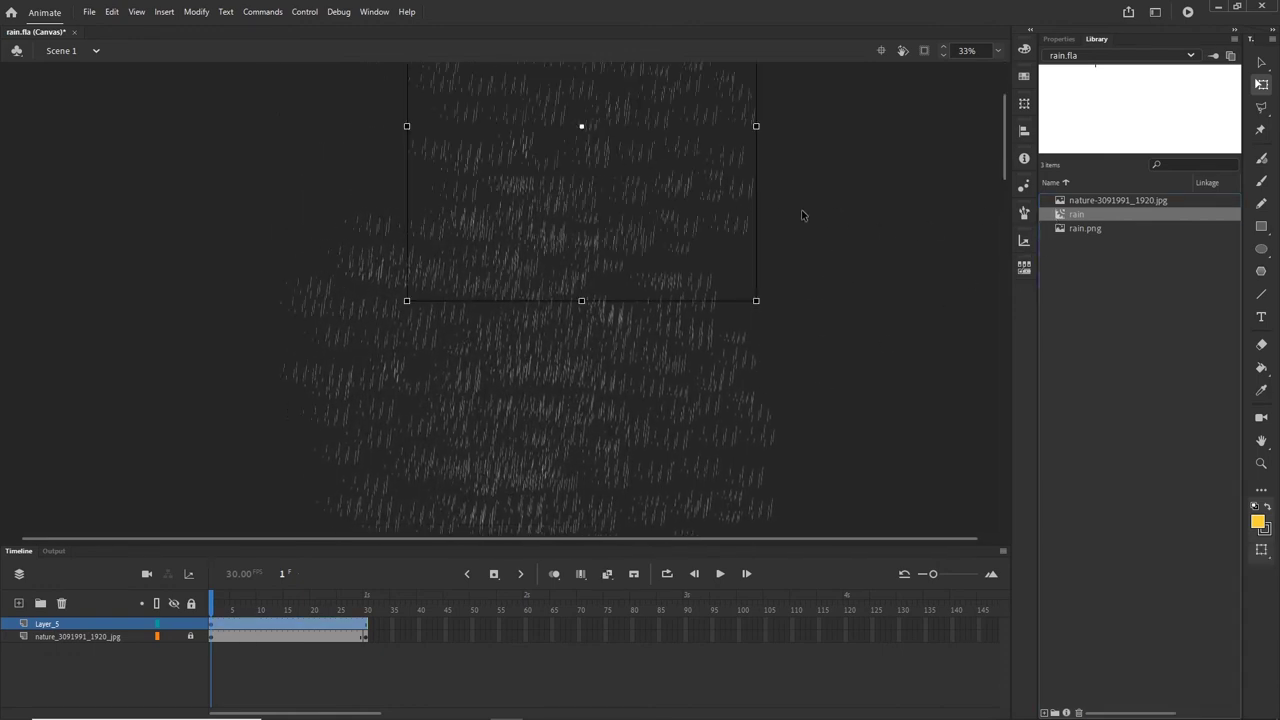
pyautogui.moveTo(650, 244); pyautogui.dragTo(680, 275)
pyautogui.click(811, 240)
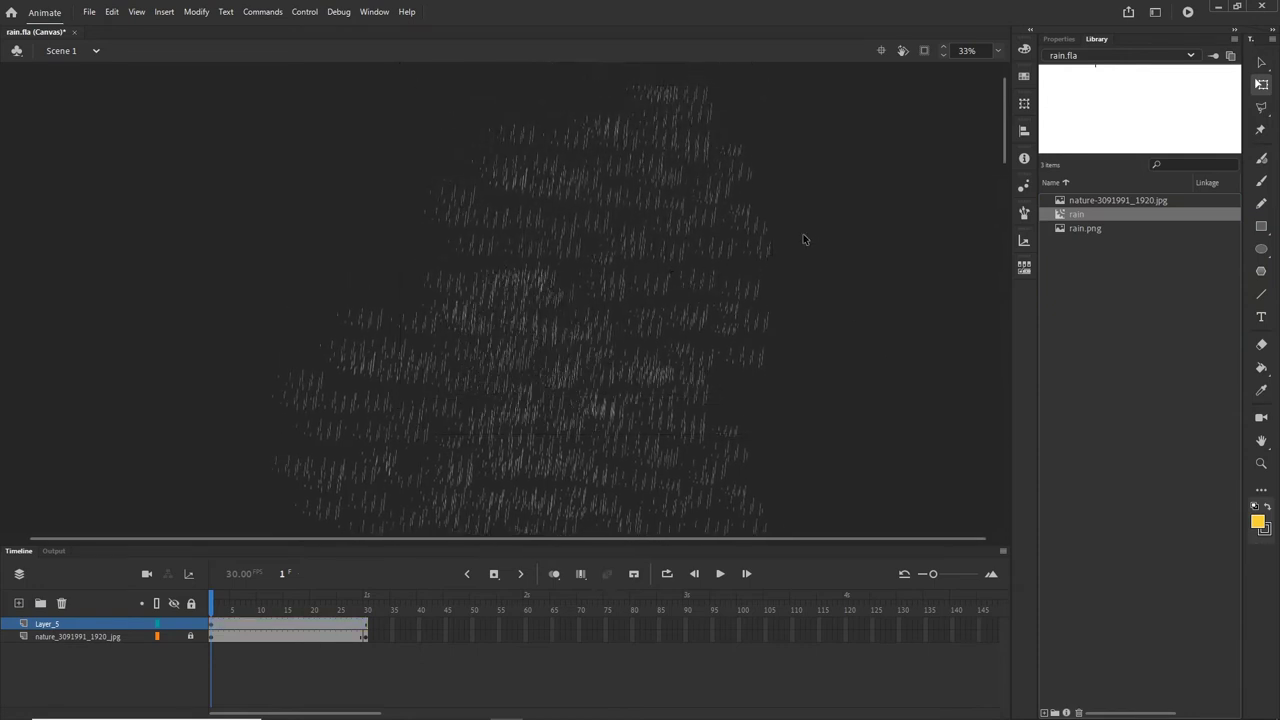
# Place an eighth rain instance at the upper left of the column and rotate it upside down.
pyautogui.moveTo(439, 194); pyautogui.dragTo(440, 276)
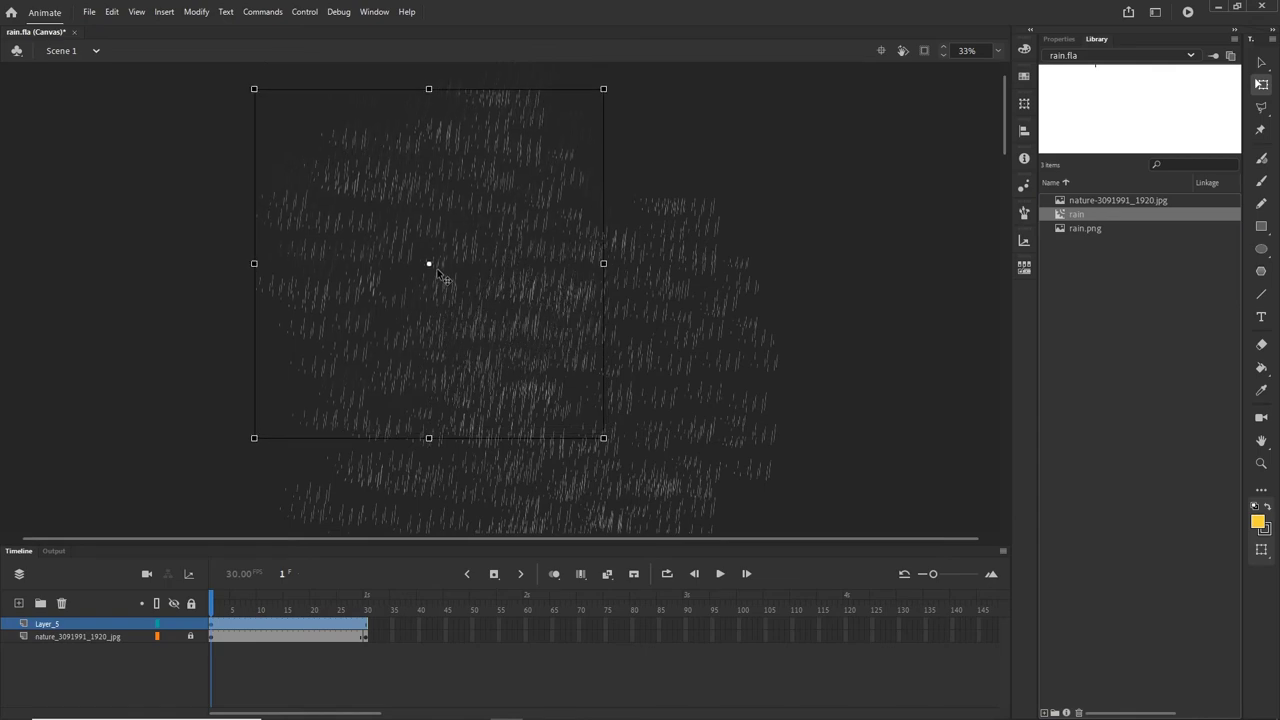
pyautogui.moveTo(606, 443); pyautogui.dragTo(202, 152)
pyautogui.click(814, 295)
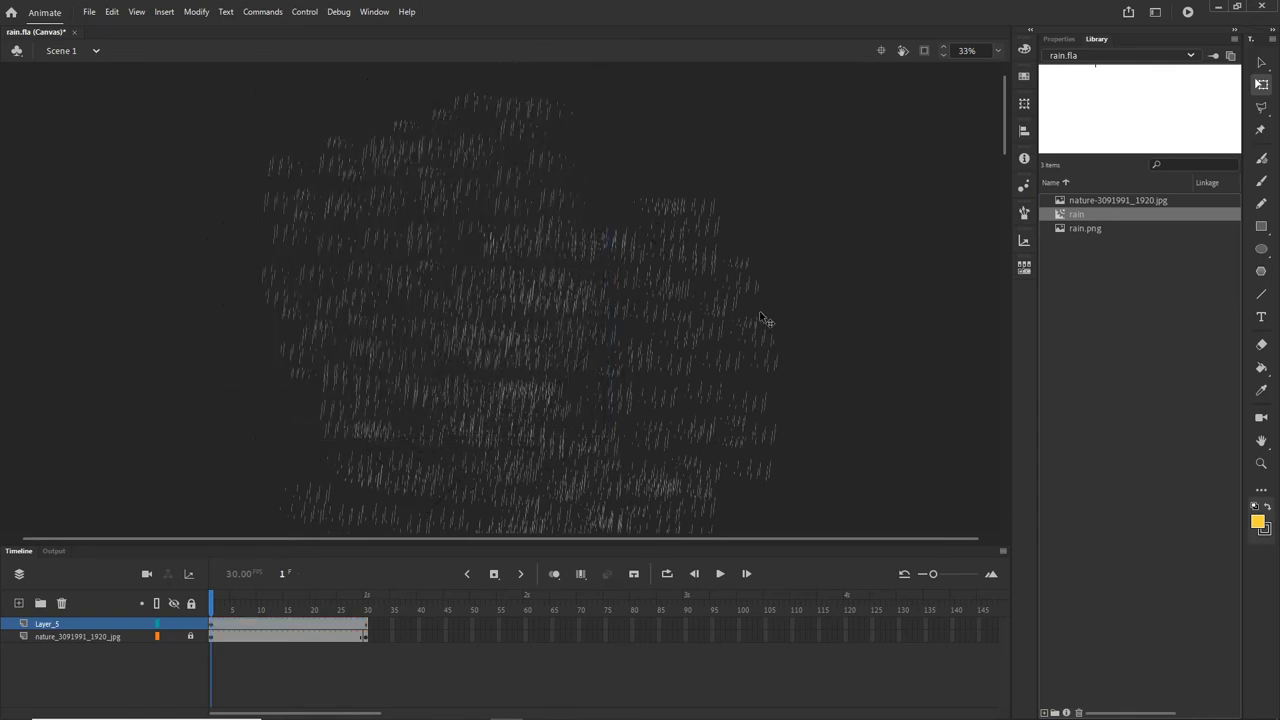
# Select all the stacked rain instances and convert them to a movie clip symbol named rain2.
pyautogui.scroll(-2, 702, 325)
pyautogui.scroll(-1, 702, 325)
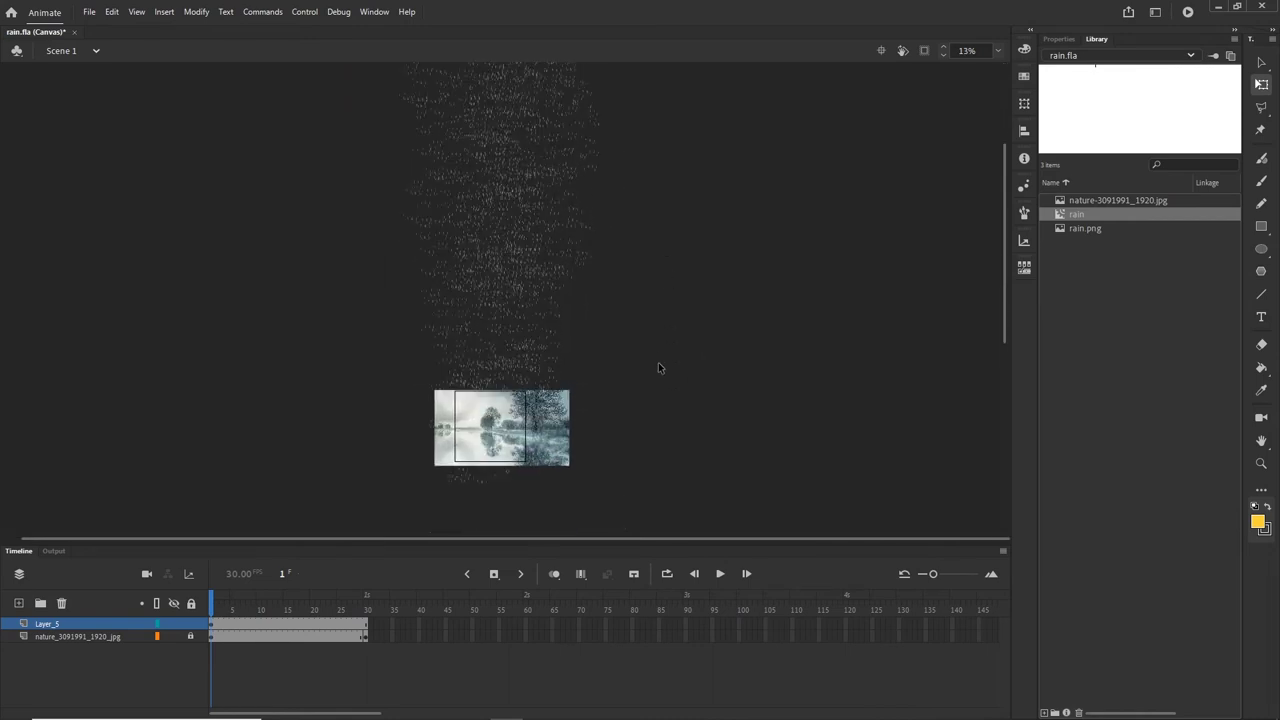
pyautogui.scroll(2, 711, 322)
pyautogui.moveTo(668, 92); pyautogui.dragTo(401, 556)
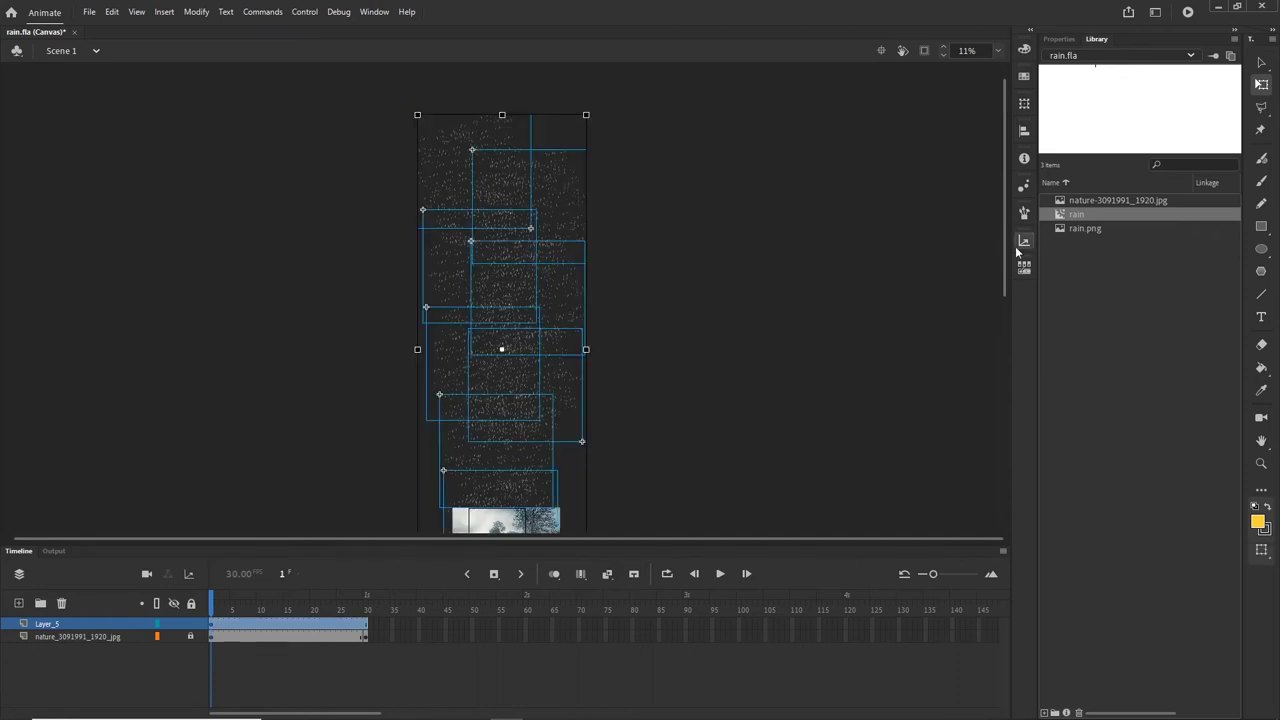
pyautogui.moveTo(1006, 250); pyautogui.dragTo(1006, 284)
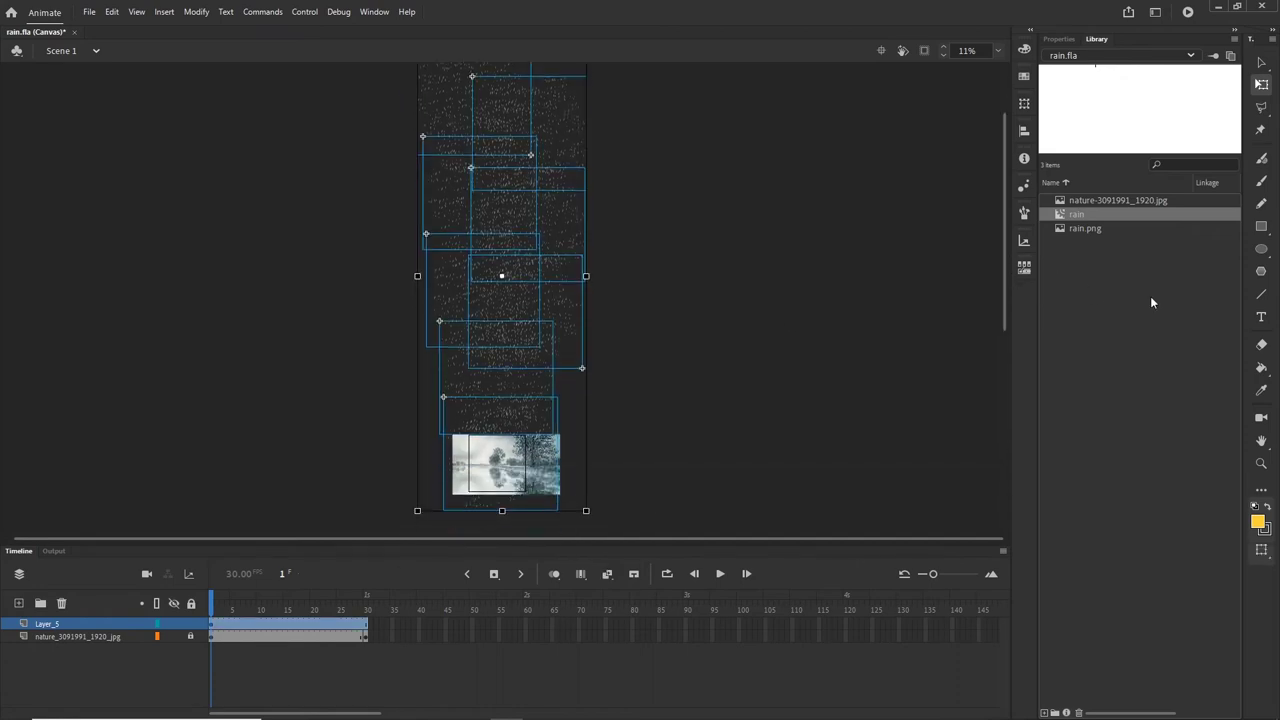
pyautogui.press('F8')
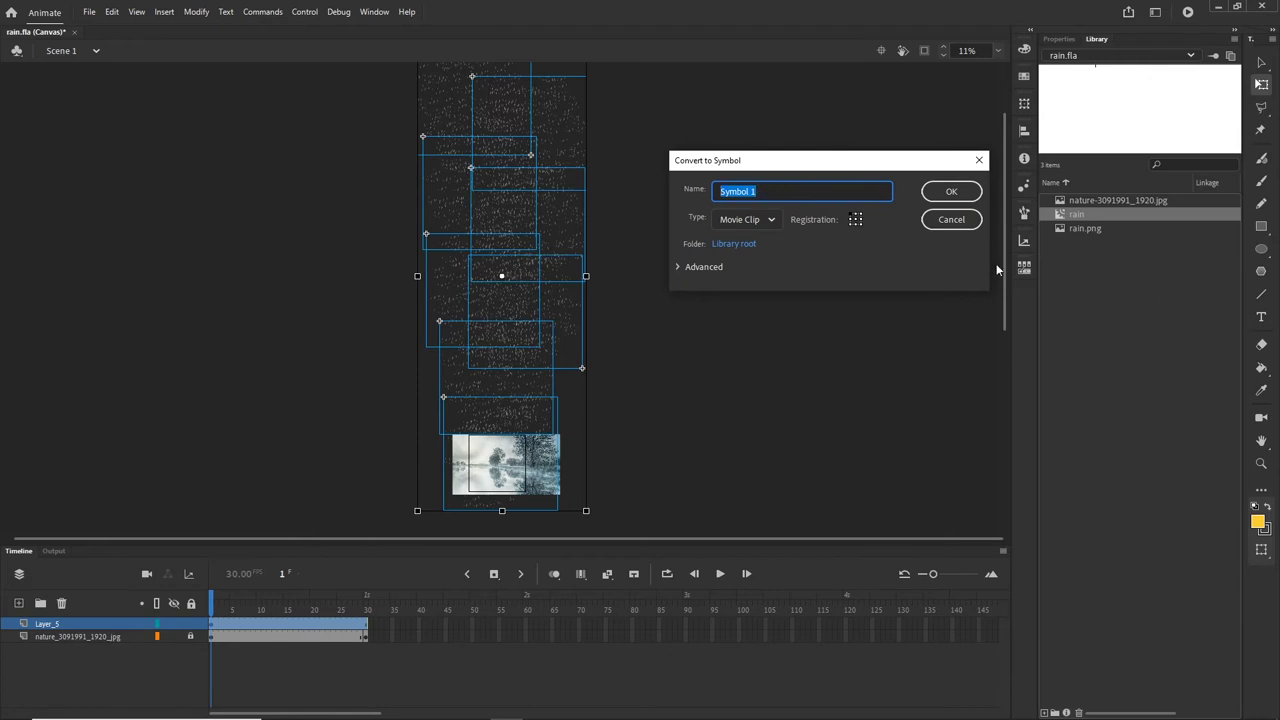
pyautogui.write('rain2')
pyautogui.click(951, 191)
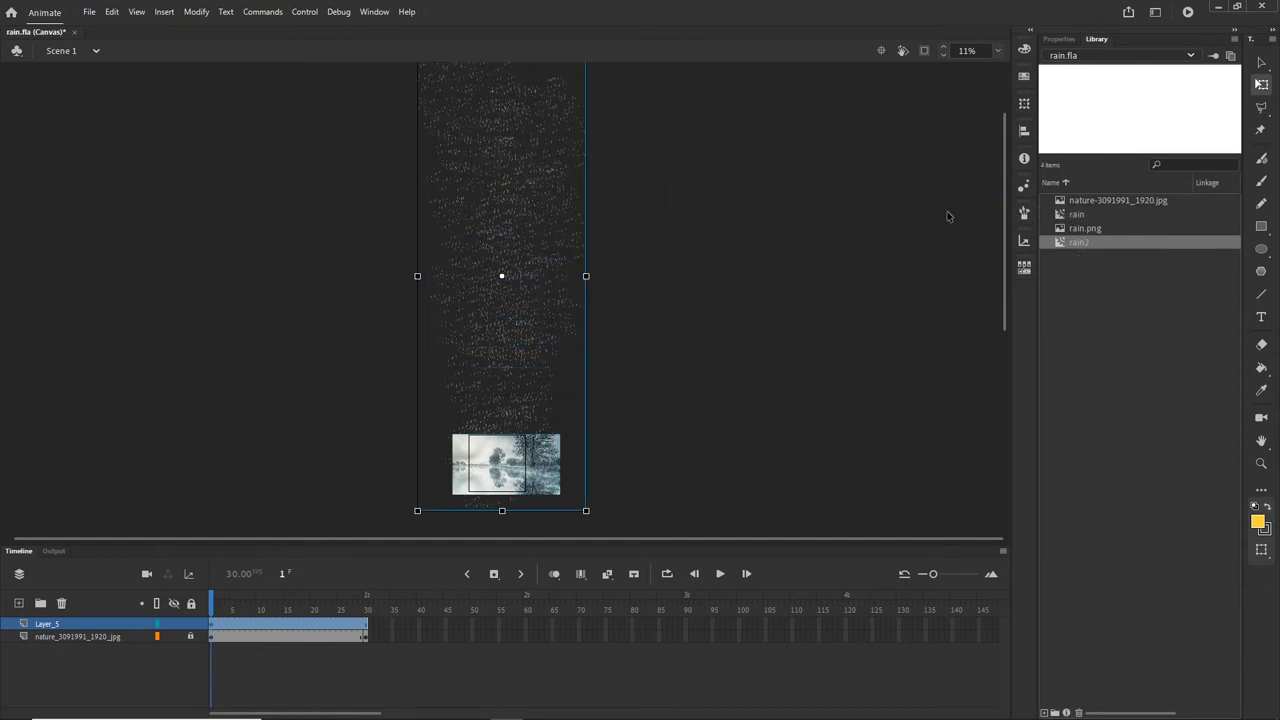
# Extend the nature_3091991_1920_jpg background layer to frame 250.
pyautogui.scroll(5, 509, 456)
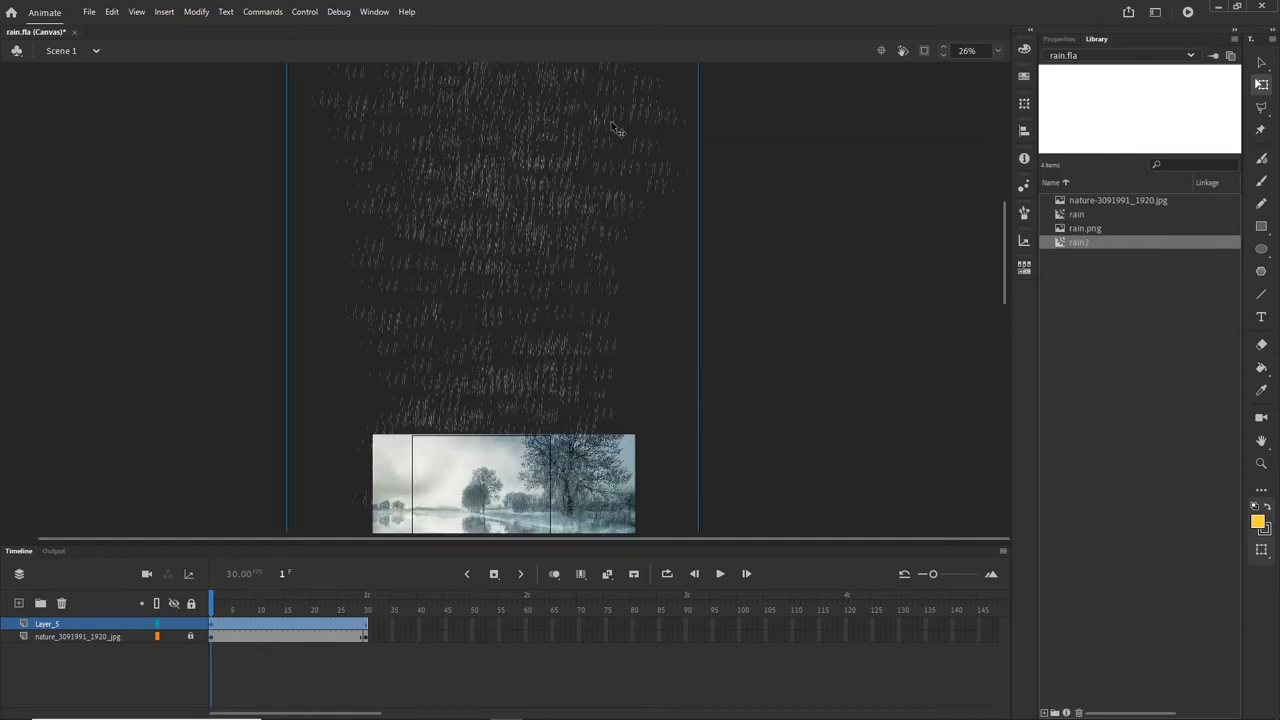
pyautogui.moveTo(728, 240); pyautogui.dragTo(804, 313)
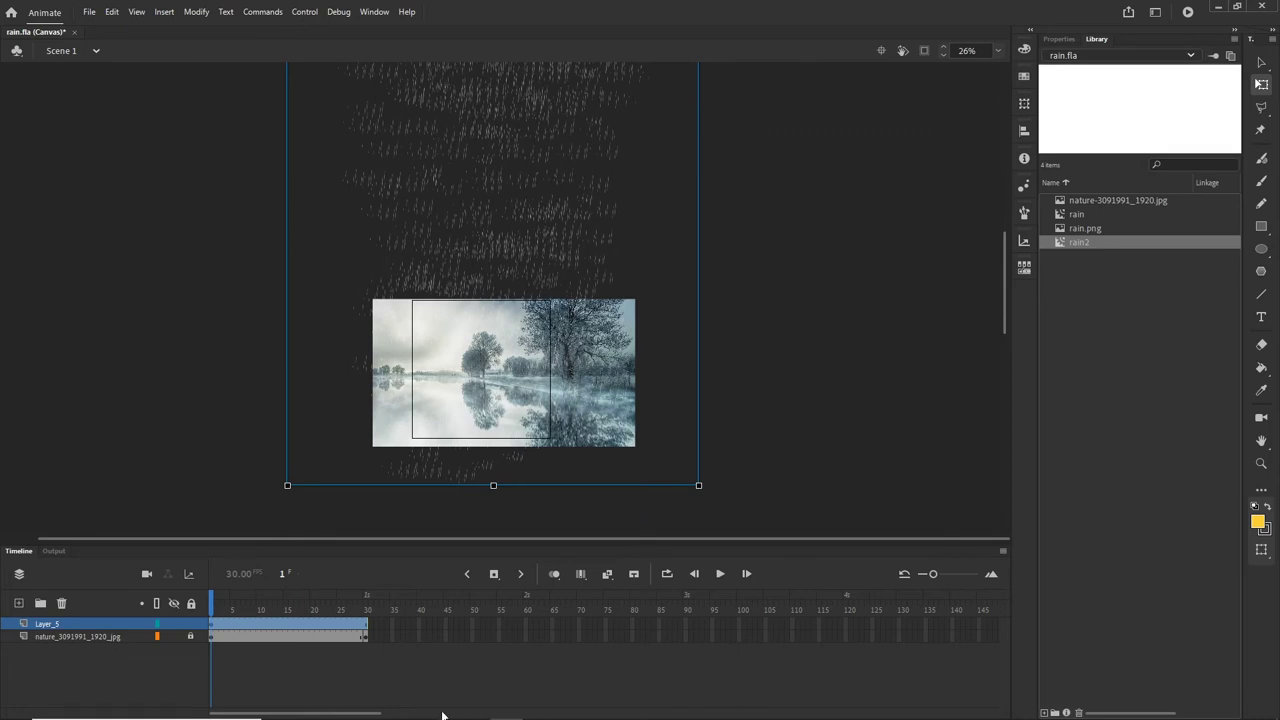
pyautogui.moveTo(385, 716); pyautogui.dragTo(552, 716)
pyautogui.click(744, 633)
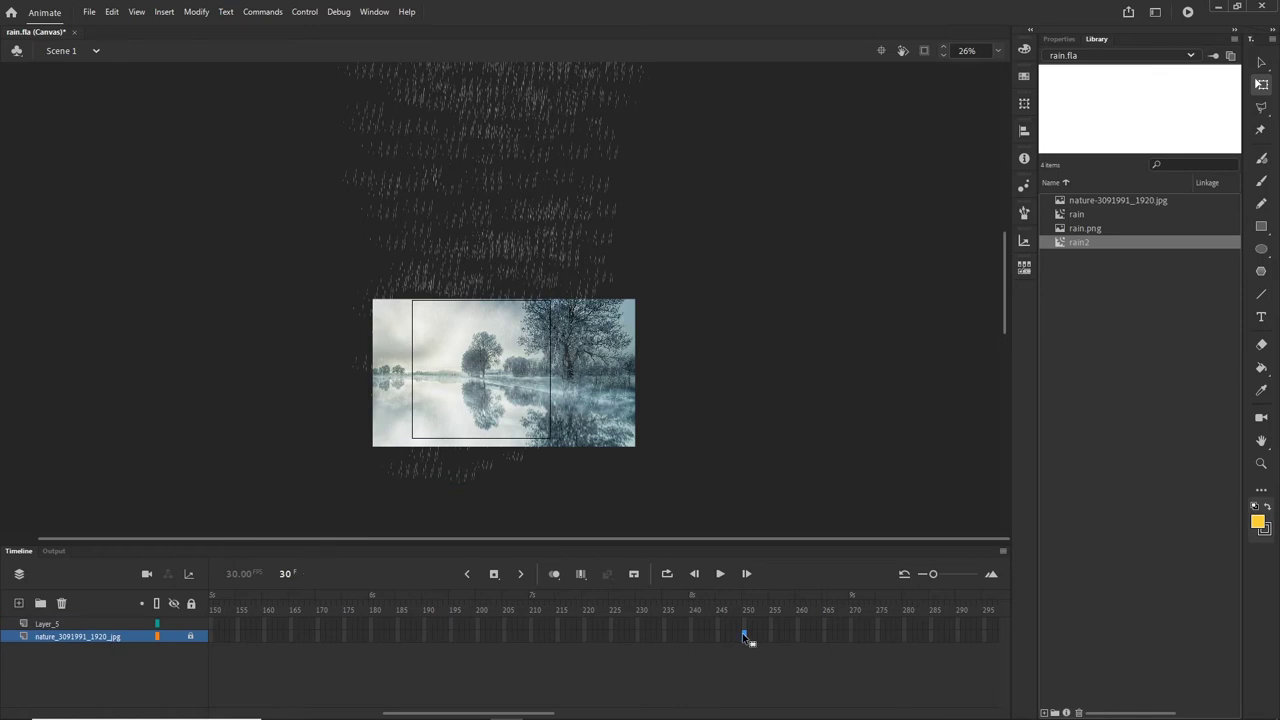
pyautogui.press('F5')
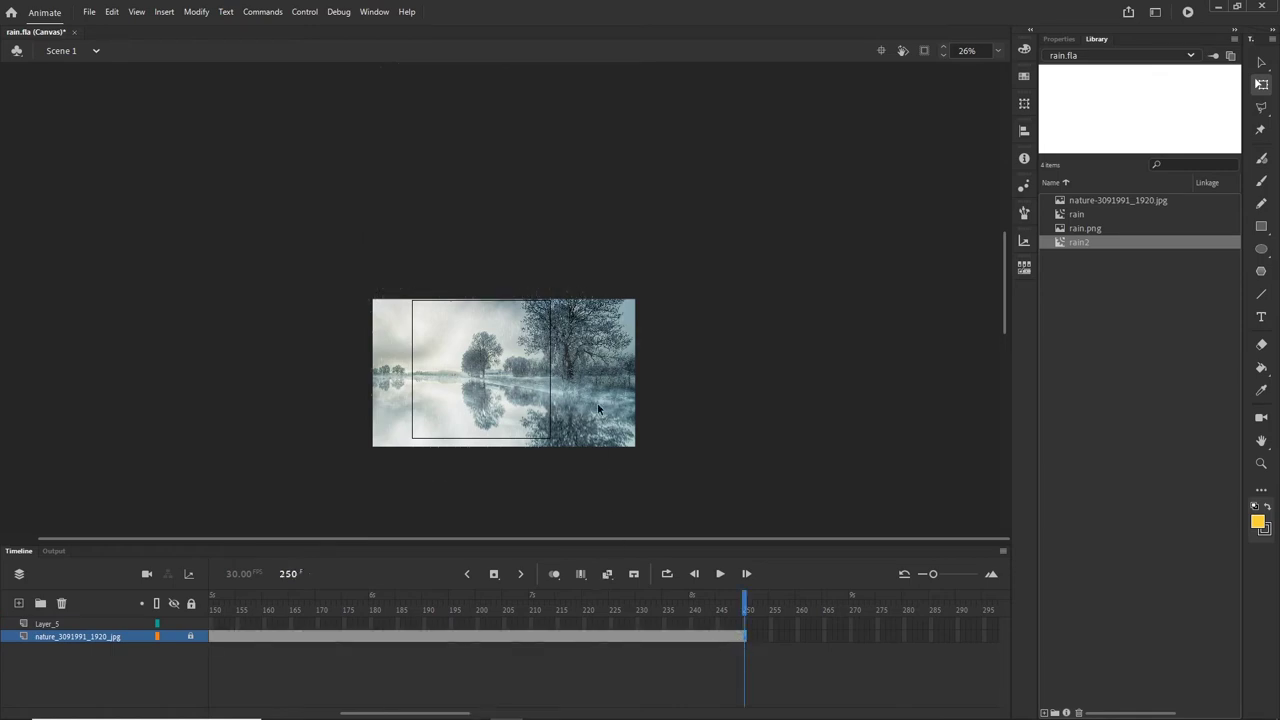
# Insert a keyframe at frame 250 of Layer_5, the rain layer.
pyautogui.click(745, 624)
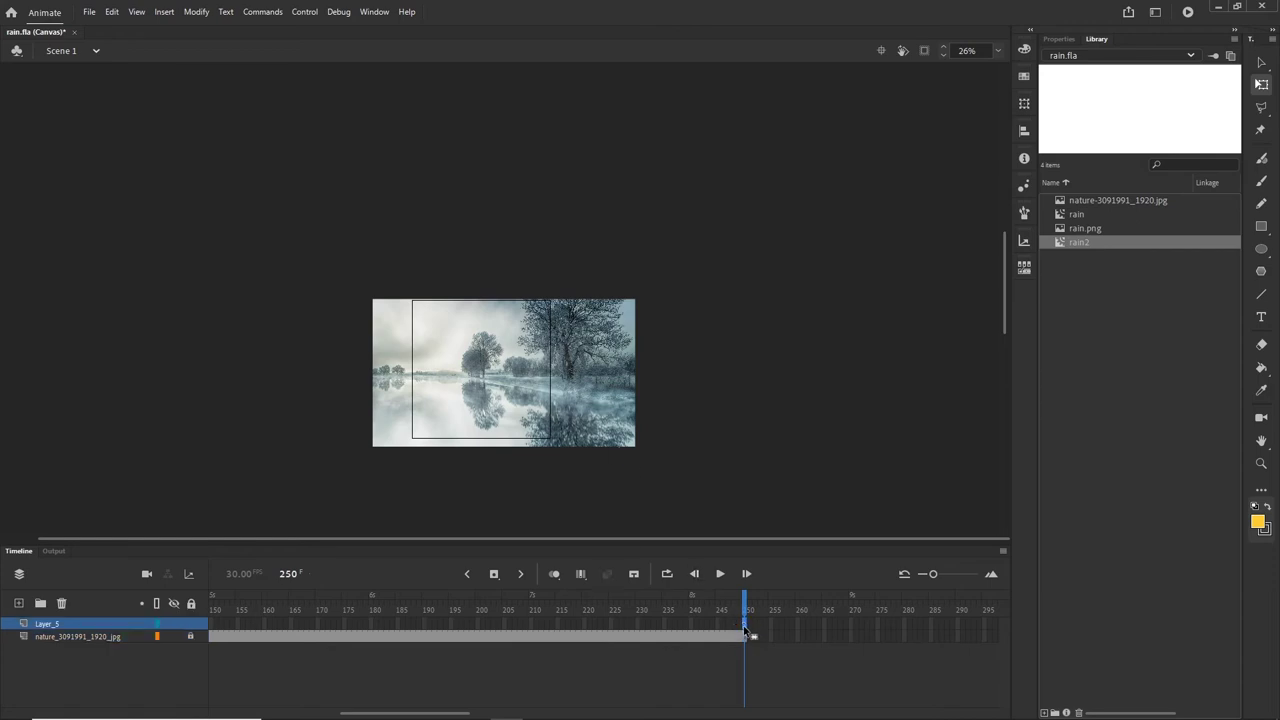
pyautogui.rightClick(745, 630)
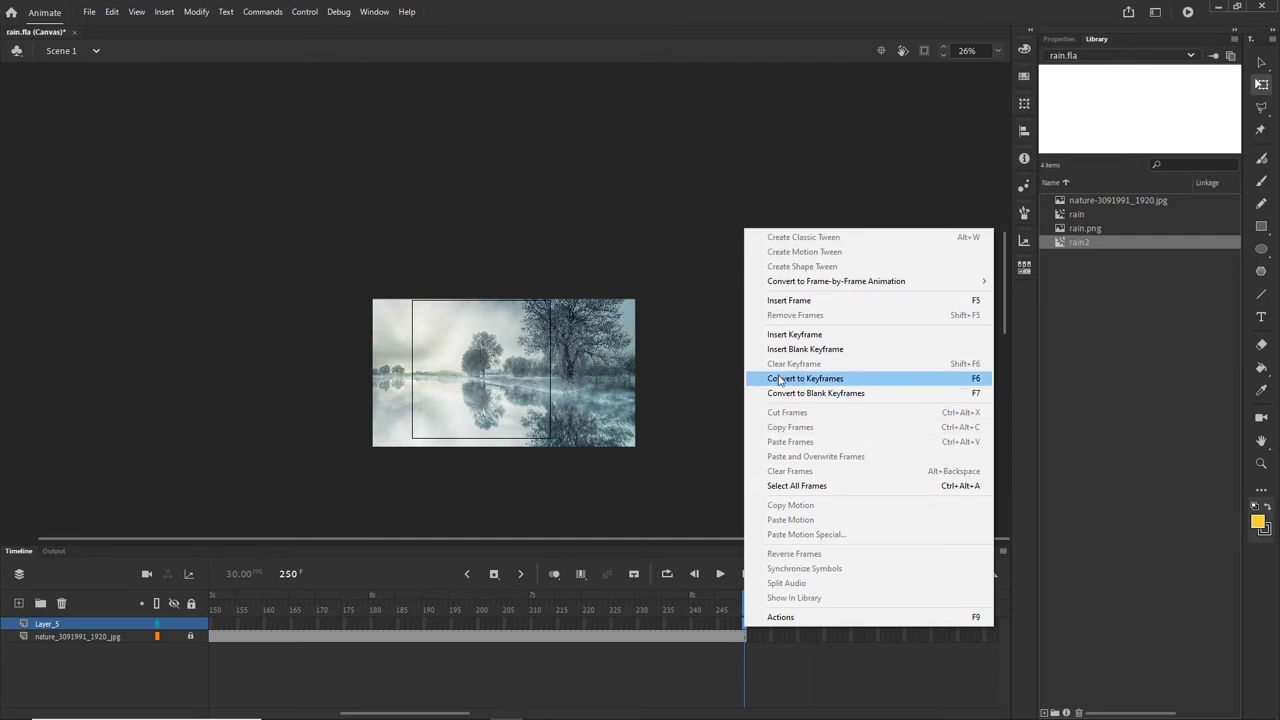
pyautogui.click(808, 335)
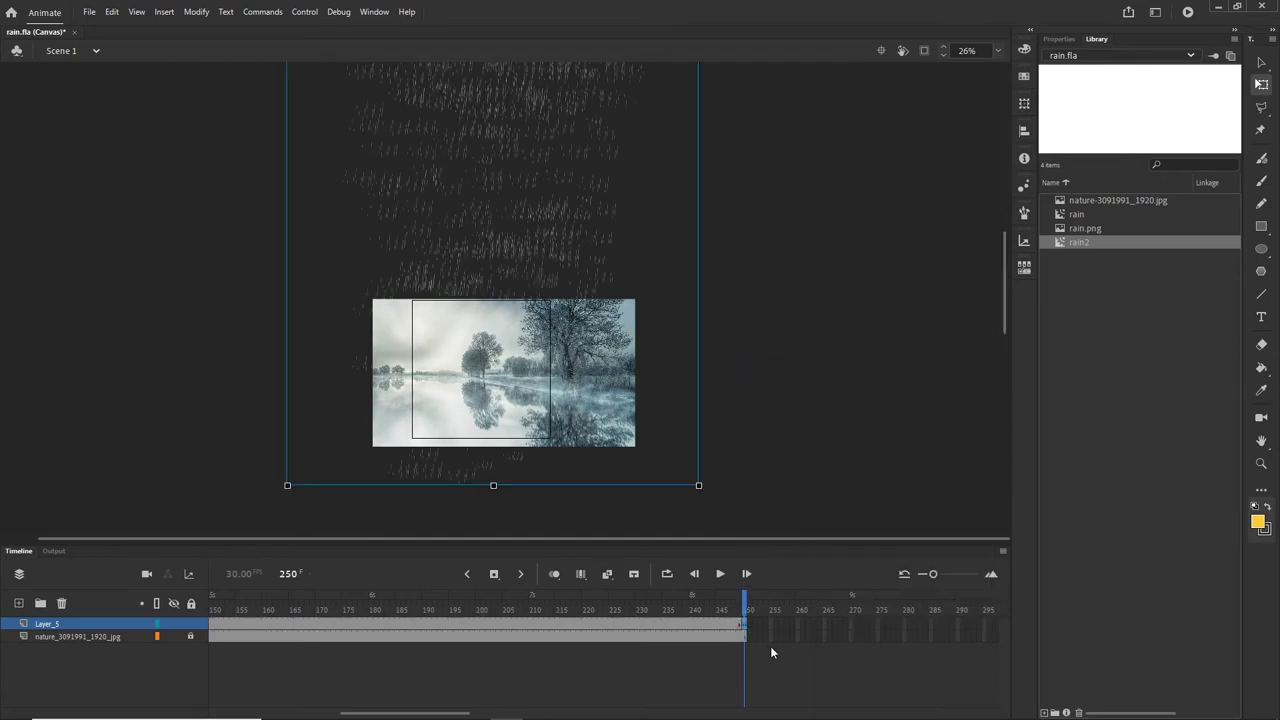
# Move the rain column at frame 250 straight down until its upper edge sits just above the lake image.
pyautogui.hotkey('shift', 'Down')
pyautogui.hotkey('shift', 'Down')
pyautogui.hotkey('shift', 'Down')
pyautogui.hotkey('shift', 'Down')
pyautogui.hotkey('shift', 'Down')
pyautogui.hotkey('shift', 'Down')
pyautogui.hotkey('shift', 'Down')
pyautogui.hotkey('shift', 'Down')
pyautogui.hotkey('shift', 'Down')
pyautogui.hotkey('shift', 'Down')
pyautogui.hotkey('shift', 'Down')
pyautogui.hotkey('shift', 'Down')
pyautogui.hotkey('shift', 'Down')
pyautogui.hotkey('shift', 'Down')
pyautogui.hotkey('shift', 'Down')
pyautogui.hotkey('shift', 'Down')
pyautogui.hotkey('shift', 'Down')
pyautogui.hotkey('shift', 'Down')
pyautogui.hotkey('shift', 'Down')
pyautogui.hotkey('shift', 'Down')
pyautogui.hotkey('shift', 'Down')
pyautogui.hotkey('shift', 'Down')
pyautogui.hotkey('shift', 'Down')
pyautogui.hotkey('shift', 'Down')
pyautogui.hotkey('shift', 'Down')
pyautogui.hotkey('shift', 'Down')
pyautogui.hotkey('shift', 'Down')
pyautogui.hotkey('shift', 'Down')
pyautogui.hotkey('shift', 'Down')
pyautogui.hotkey('shift', 'Down')
pyautogui.hotkey('shift', 'Down')
pyautogui.hotkey('shift', 'Down')
pyautogui.hotkey('shift', 'Down')
pyautogui.hotkey('shift', 'Down')
pyautogui.hotkey('shift', 'Down')
pyautogui.hotkey('shift', 'Down')
pyautogui.hotkey('shift', 'Down')
pyautogui.hotkey('shift', 'Down')
pyautogui.hotkey('shift', 'Down')
pyautogui.hotkey('shift', 'Down')
pyautogui.hotkey('shift', 'Down')
pyautogui.hotkey('shift', 'Down')
pyautogui.hotkey('shift', 'Down')
pyautogui.hotkey('shift', 'Down')
pyautogui.hotkey('shift', 'Down')
pyautogui.hotkey('shift', 'Down')
pyautogui.hotkey('shift', 'Down')
pyautogui.hotkey('shift', 'Down')
pyautogui.hotkey('shift', 'Down')
pyautogui.hotkey('shift', 'Down')
pyautogui.hotkey('shift', 'Down')
pyautogui.hotkey('shift', 'Down')
pyautogui.hotkey('shift', 'Down')
pyautogui.hotkey('shift', 'Down')
pyautogui.hotkey('shift', 'Down')
pyautogui.hotkey('shift', 'Down')
pyautogui.hotkey('shift', 'Down')
pyautogui.hotkey('shift', 'Down')
pyautogui.hotkey('shift', 'Down')
pyautogui.hotkey('shift', 'Down')
pyautogui.hotkey('shift', 'Down')
pyautogui.hotkey('shift', 'Down')
pyautogui.hotkey('shift', 'Down')
pyautogui.hotkey('shift', 'Down')
pyautogui.moveTo(549, 184); pyautogui.dragTo(515, 494)
pyautogui.moveTo(551, 222); pyautogui.dragTo(569, 361)
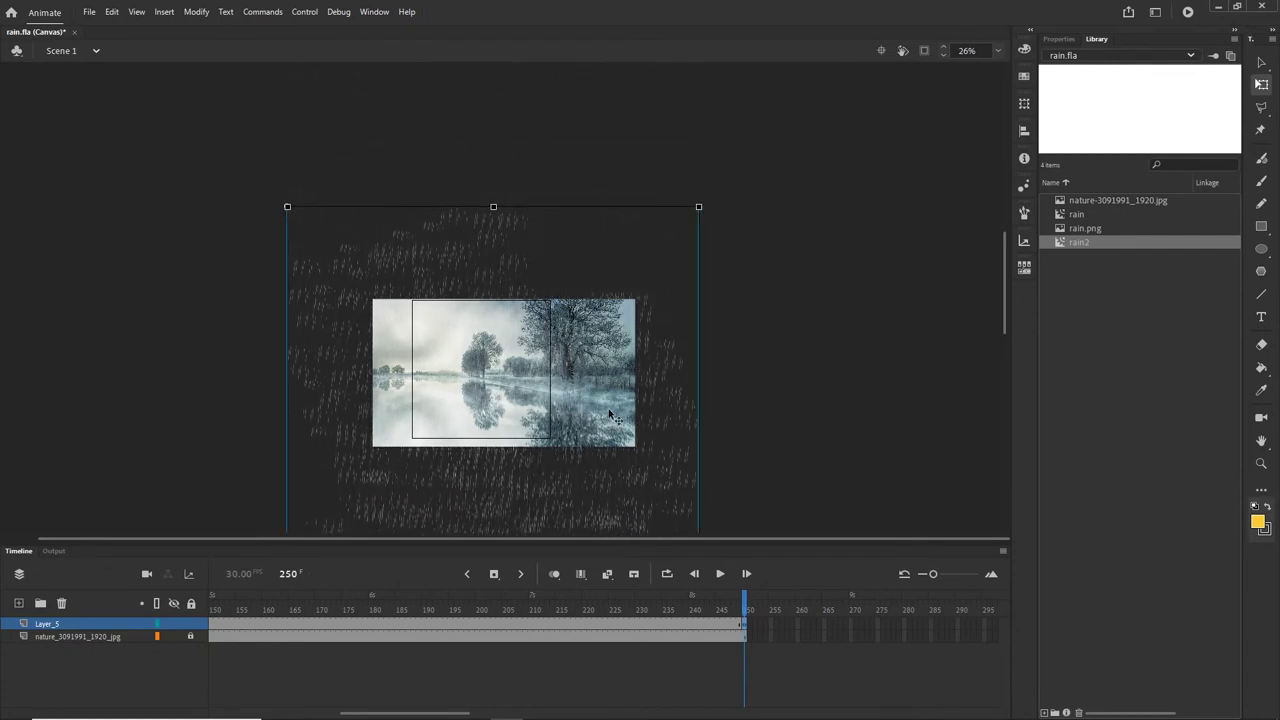
# Create a classic tween between the Layer_5 keyframes and return the playhead to frame 1.
pyautogui.click(408, 622)
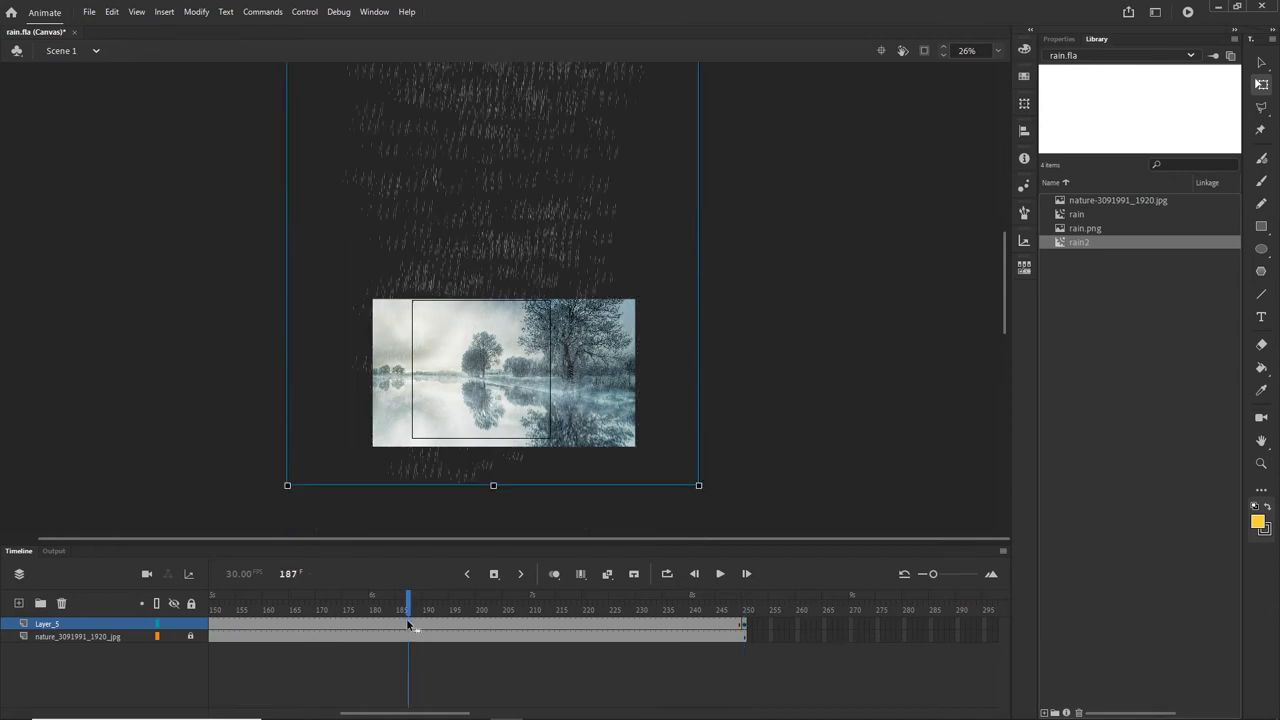
pyautogui.rightClick(407, 622)
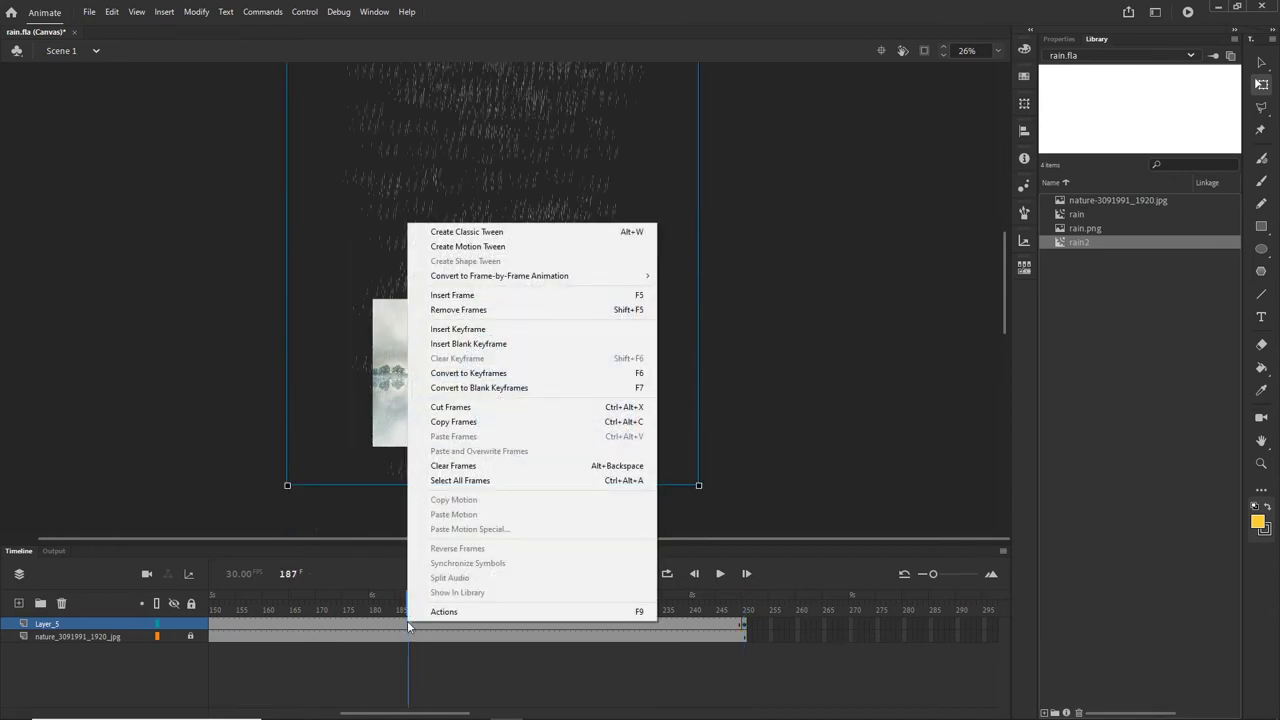
pyautogui.click(464, 232)
pyautogui.moveTo(408, 603); pyautogui.dragTo(10, 590)
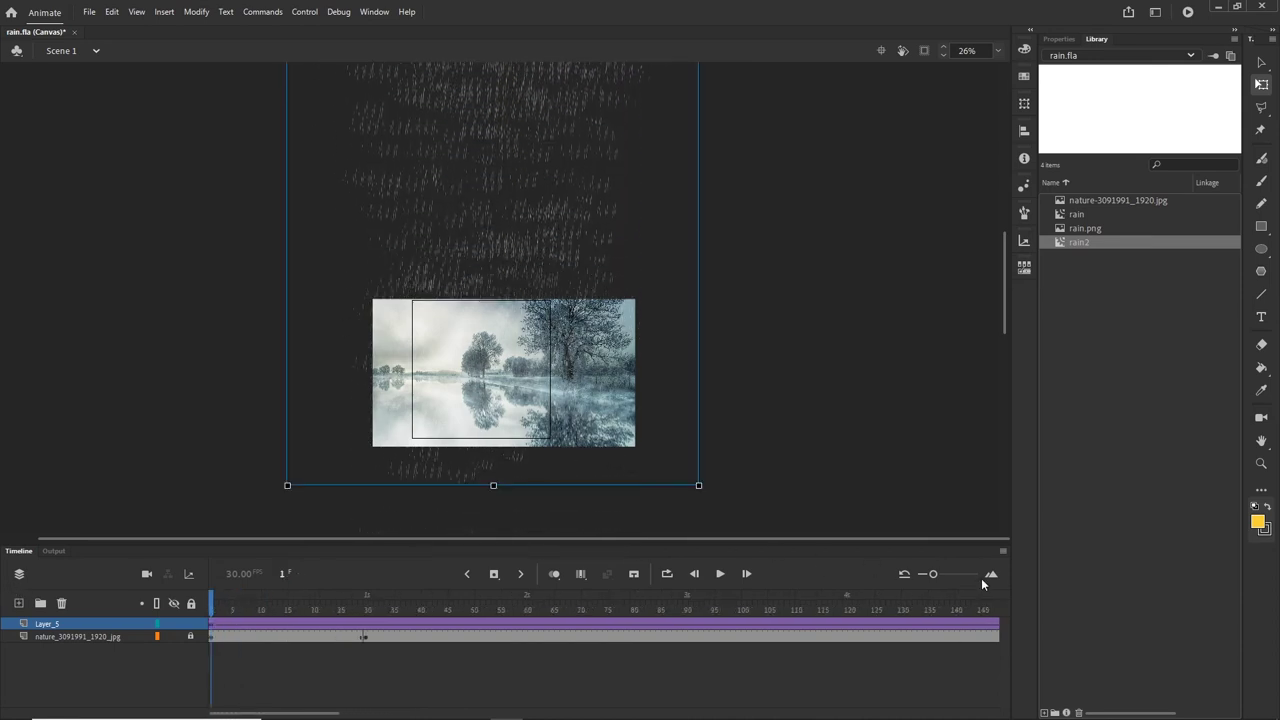
# Test the banner in the browser to check the falling rain, and return to the Animate timeline.
pyautogui.hotkey('ctrl', 'Return')
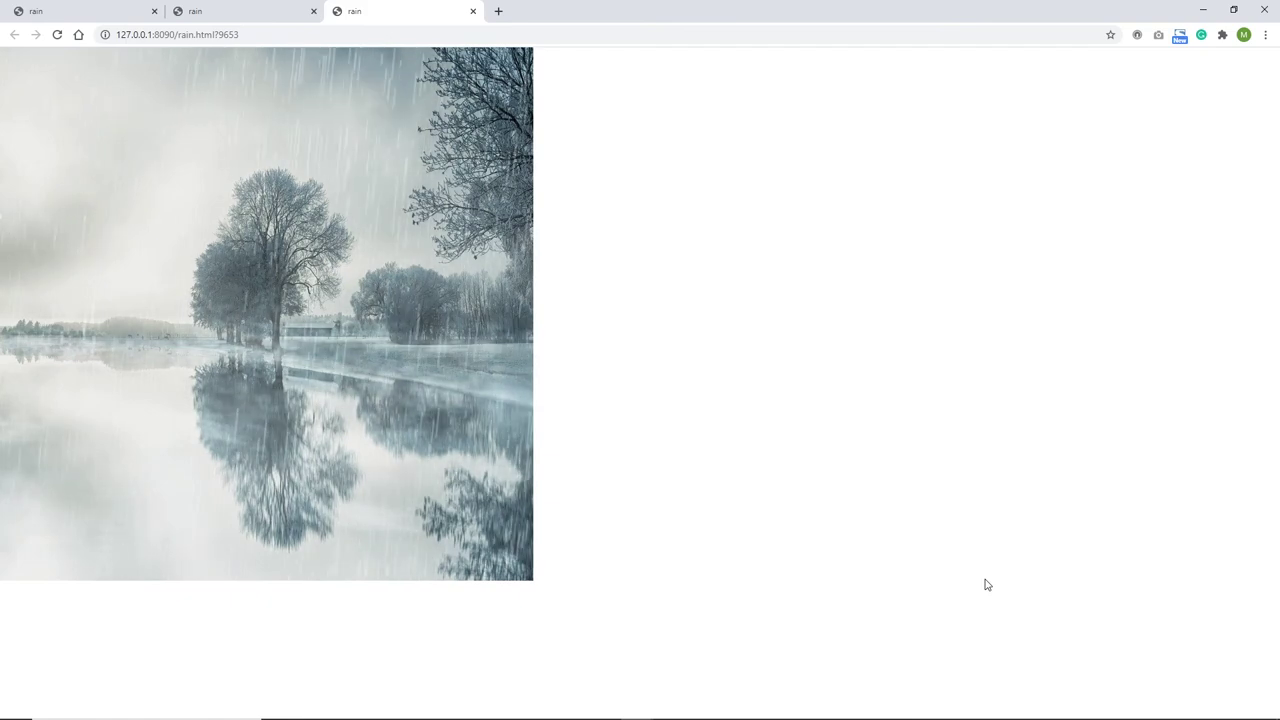
pyautogui.click(1205, 12)
pyautogui.click(18, 551)
pyautogui.click(880, 431)
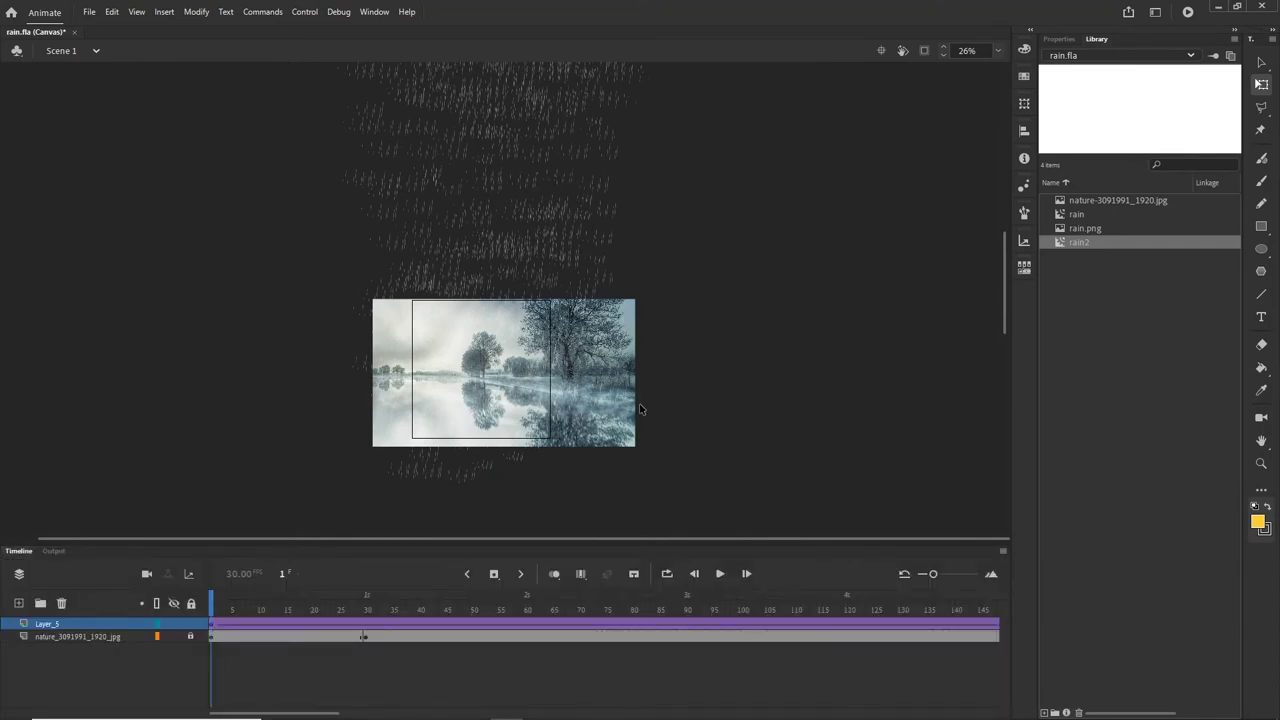
# Add a new layer above Layer_5 and place an instance of the rain2 symbol beside the existing rain column.
pyautogui.click(18, 603)
pyautogui.hotkey('ctrl', '-')
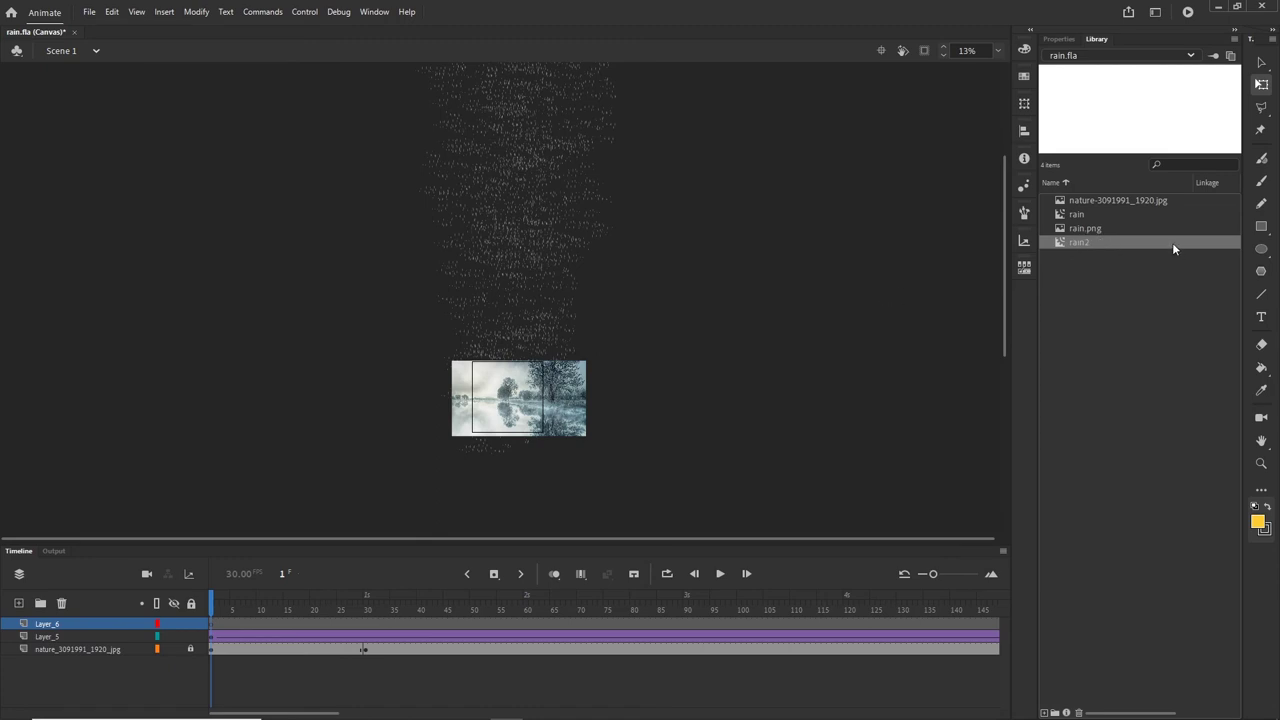
pyautogui.moveTo(738, 288); pyautogui.dragTo(740, 290)
pyautogui.hotkey('ctrl', '-')
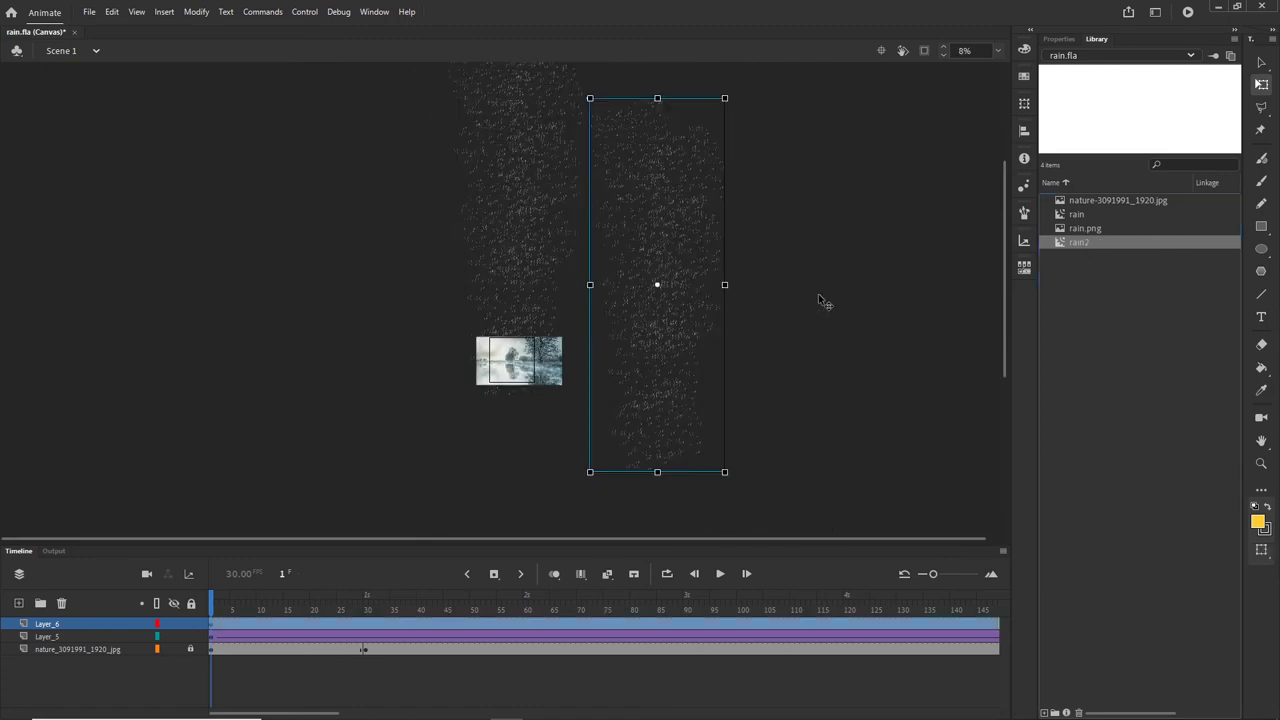
# Rotate the new rain2 instance upside down and move it over the existing rain column.
pyautogui.moveTo(735, 487); pyautogui.dragTo(650, 148)
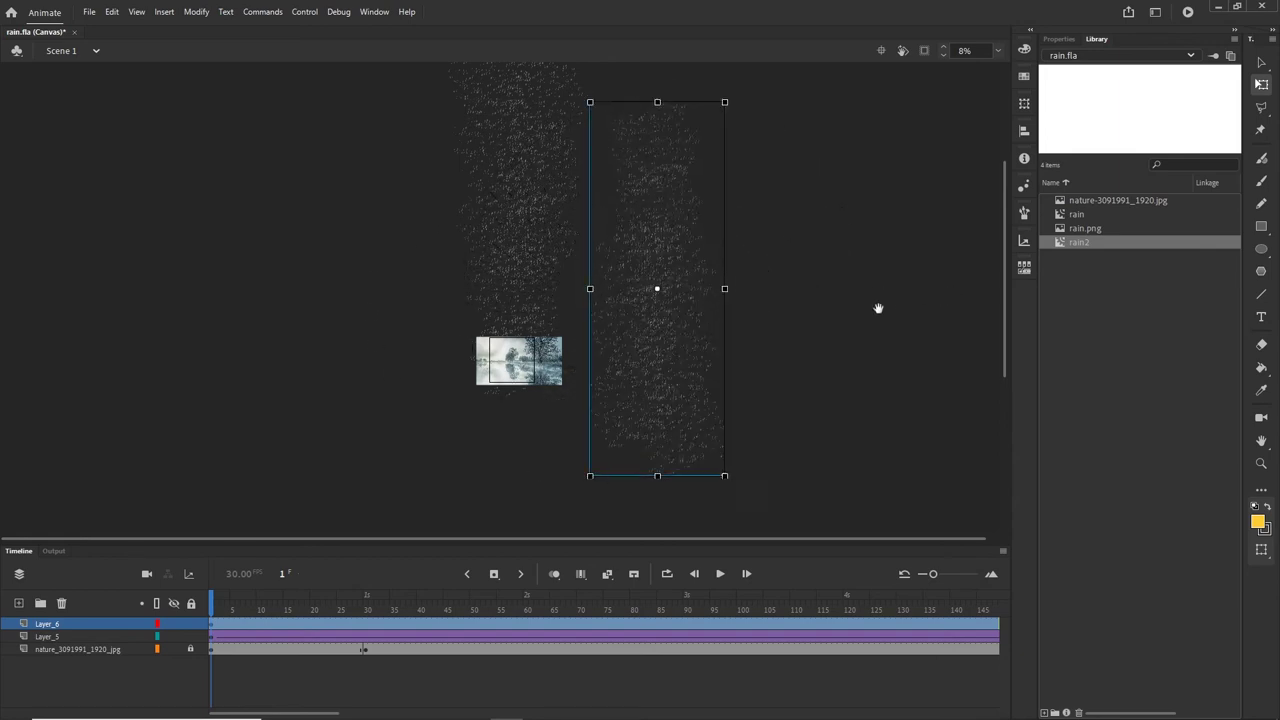
pyautogui.scroll(3, 850, 330)
pyautogui.moveTo(690, 356); pyautogui.dragTo(557, 287)
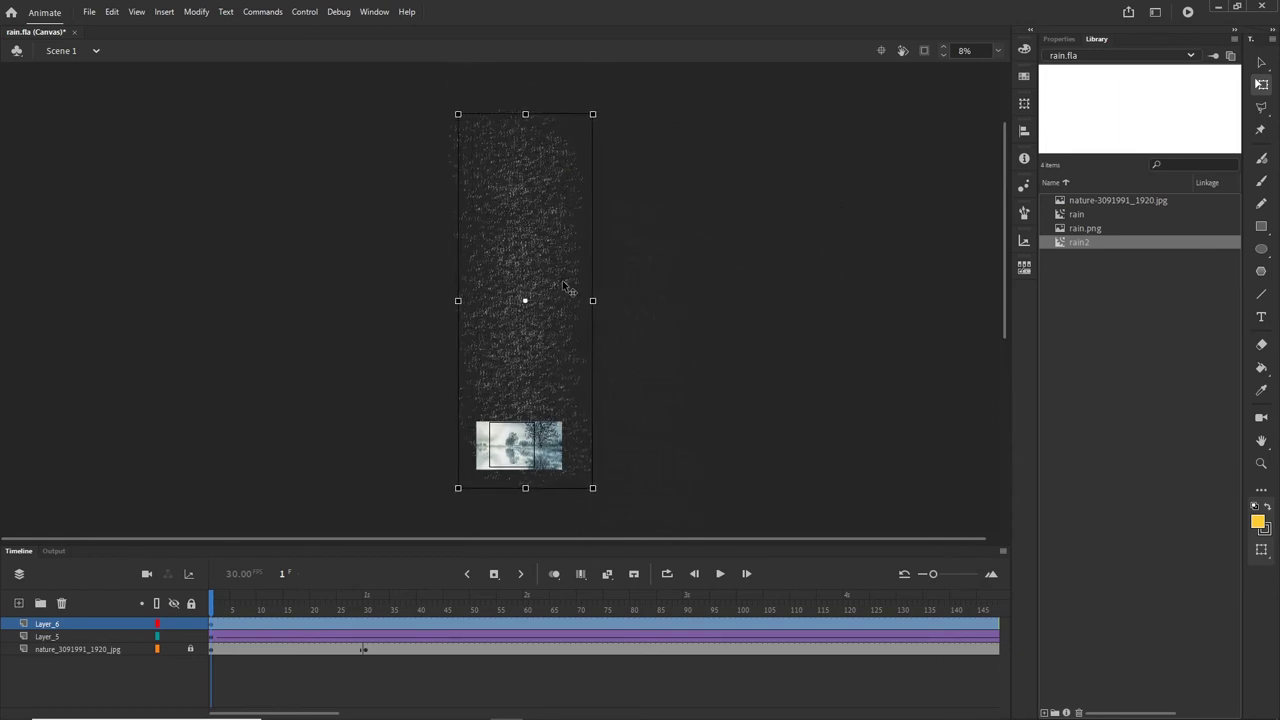
# Hide Layer_5 and rename it rain1, and rename Layer_6 as rain2.
pyautogui.click(173, 636)
pyautogui.doubleClick(46, 637)
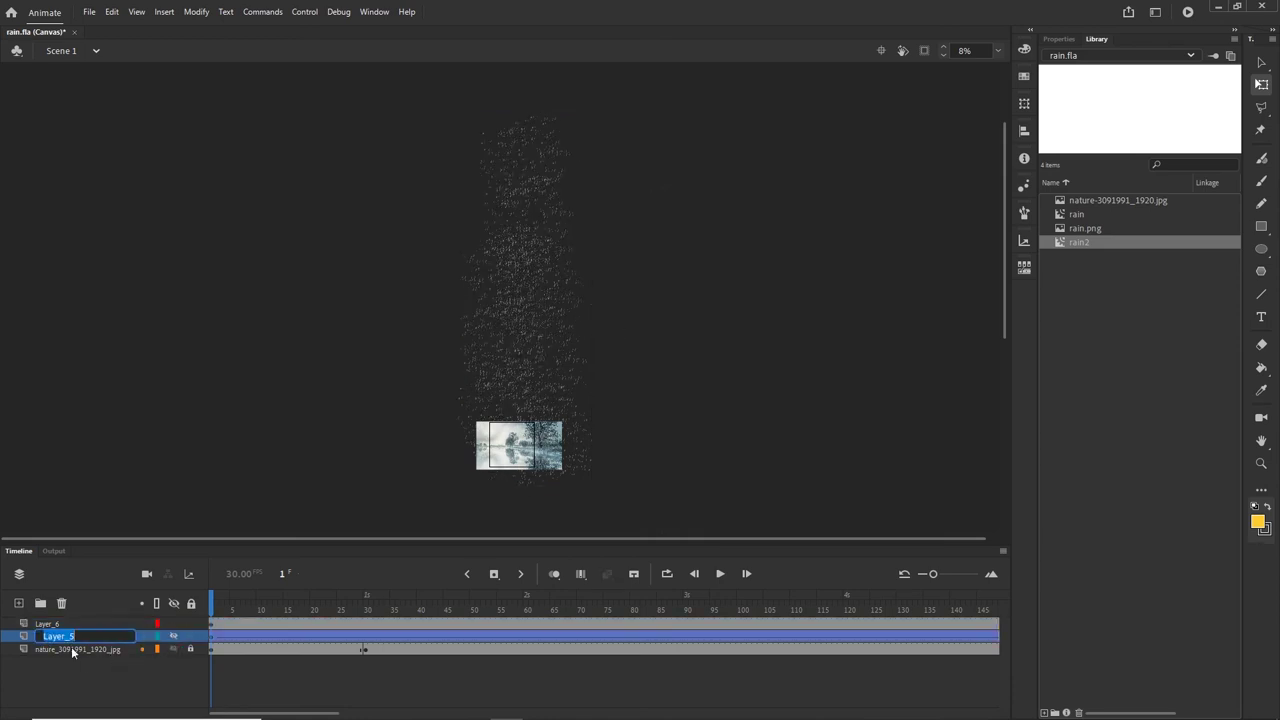
pyautogui.write('rain1')
pyautogui.doubleClick(47, 623)
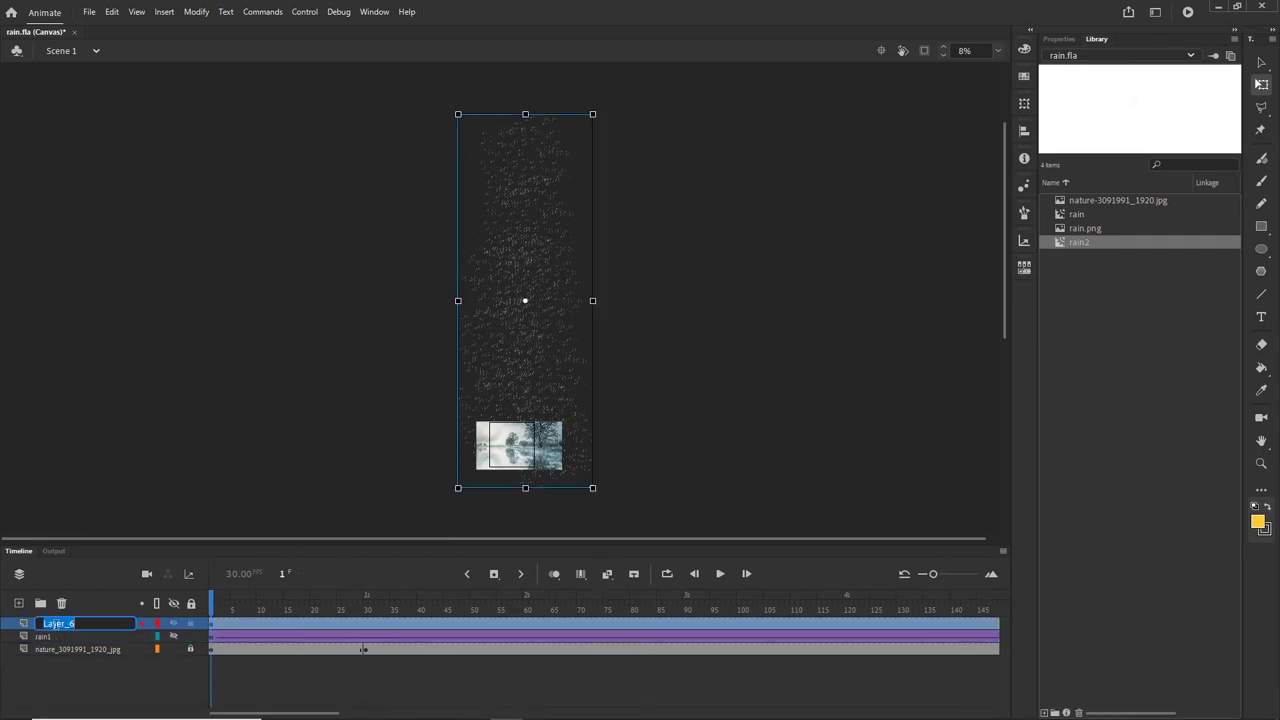
pyautogui.write('rain2')
pyautogui.press('Return')
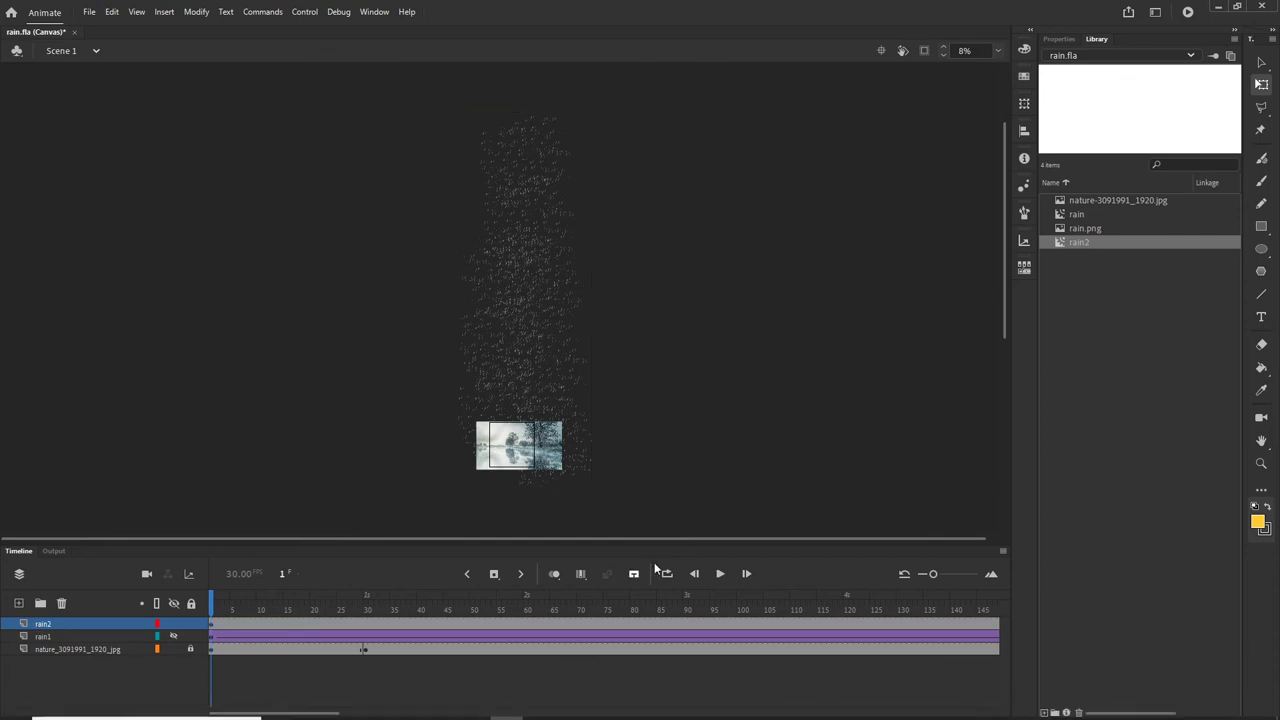
# Insert a keyframe at frame 250 of layer rain2 and move its column down until its upper edge sits just above the lake image.
pyautogui.moveTo(214, 610); pyautogui.dragTo(845, 632)
pyautogui.click(821, 630)
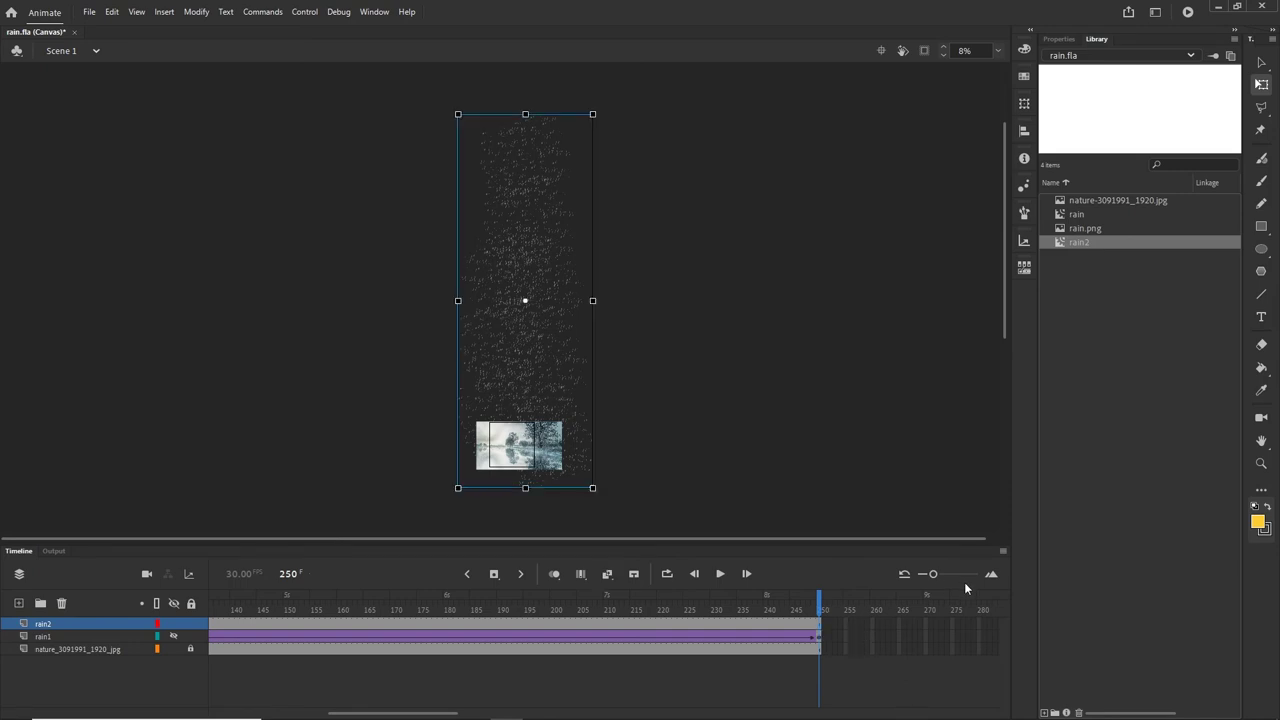
pyautogui.press('Down')
pyautogui.press('Down')
pyautogui.press('Down')
pyautogui.press('Down')
pyautogui.press('Down')
pyautogui.press('Down')
pyautogui.press('Down')
pyautogui.press('Down')
pyautogui.press('Down')
pyautogui.press('Down')
pyautogui.press('Down')
pyautogui.press('Down')
pyautogui.press('Down')
pyautogui.press('Down')
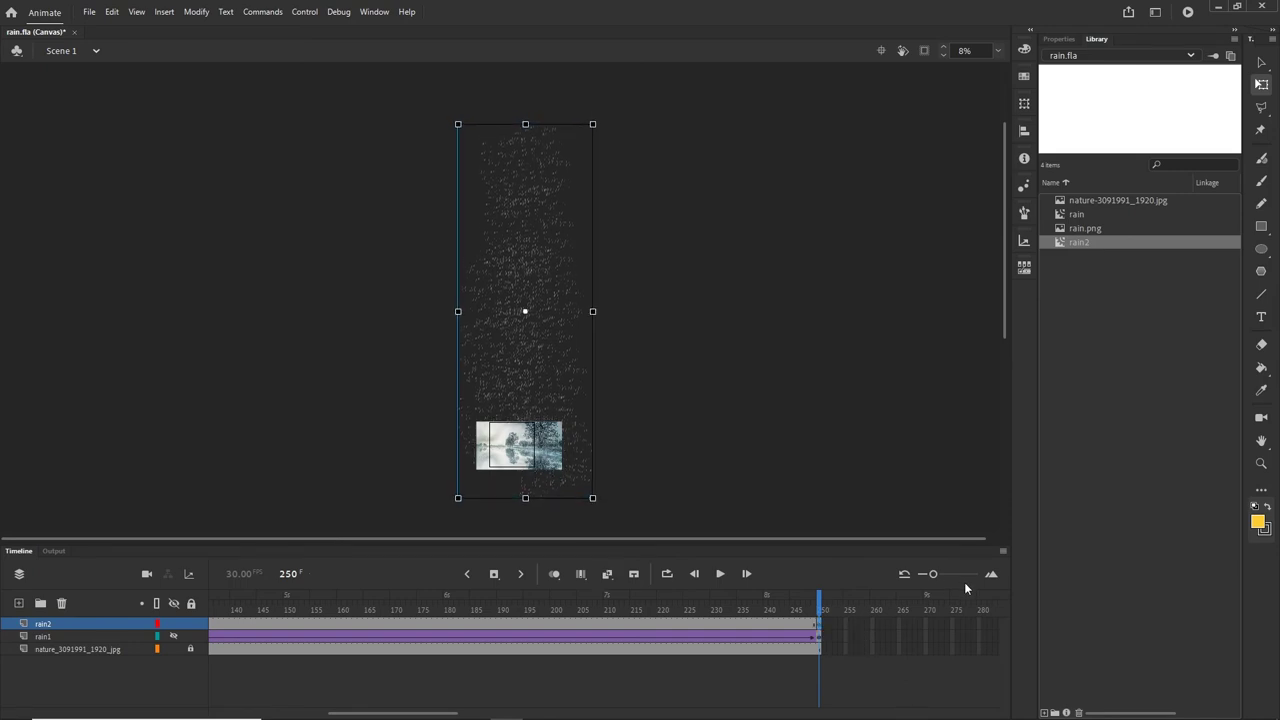
pyautogui.moveTo(526, 277); pyautogui.dragTo(502, 531)
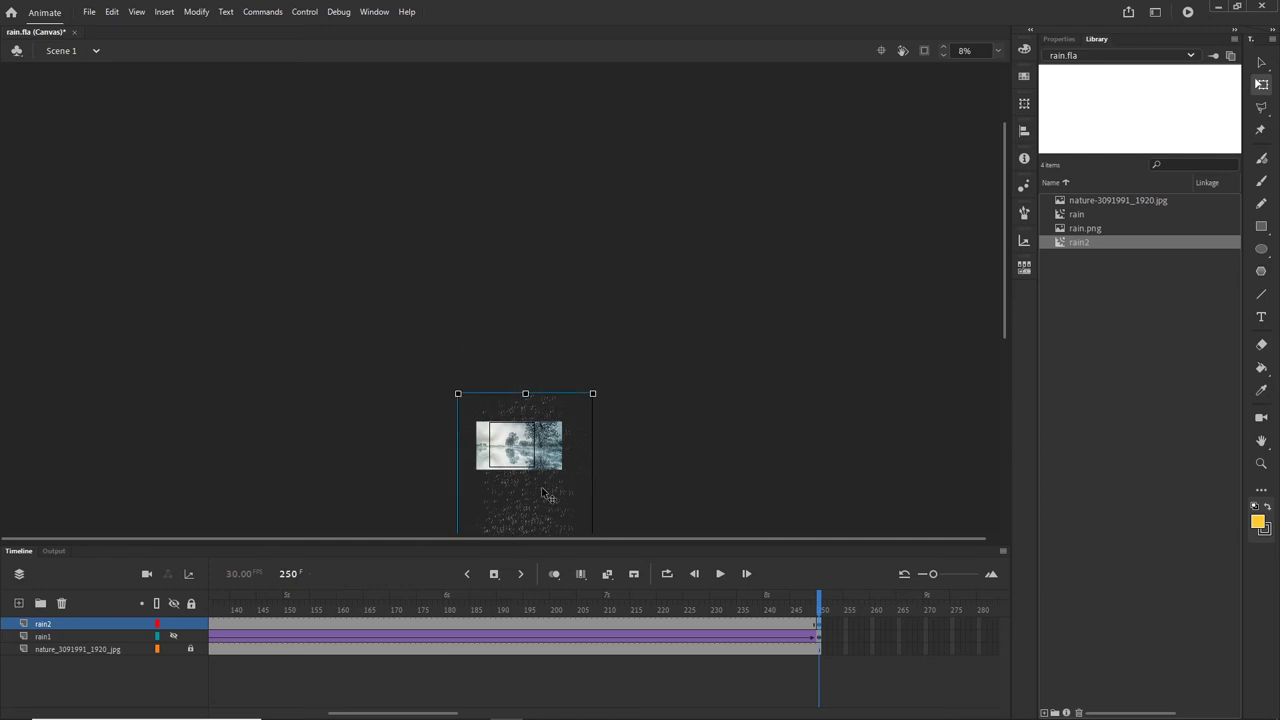
pyautogui.scroll(3, 539, 471)
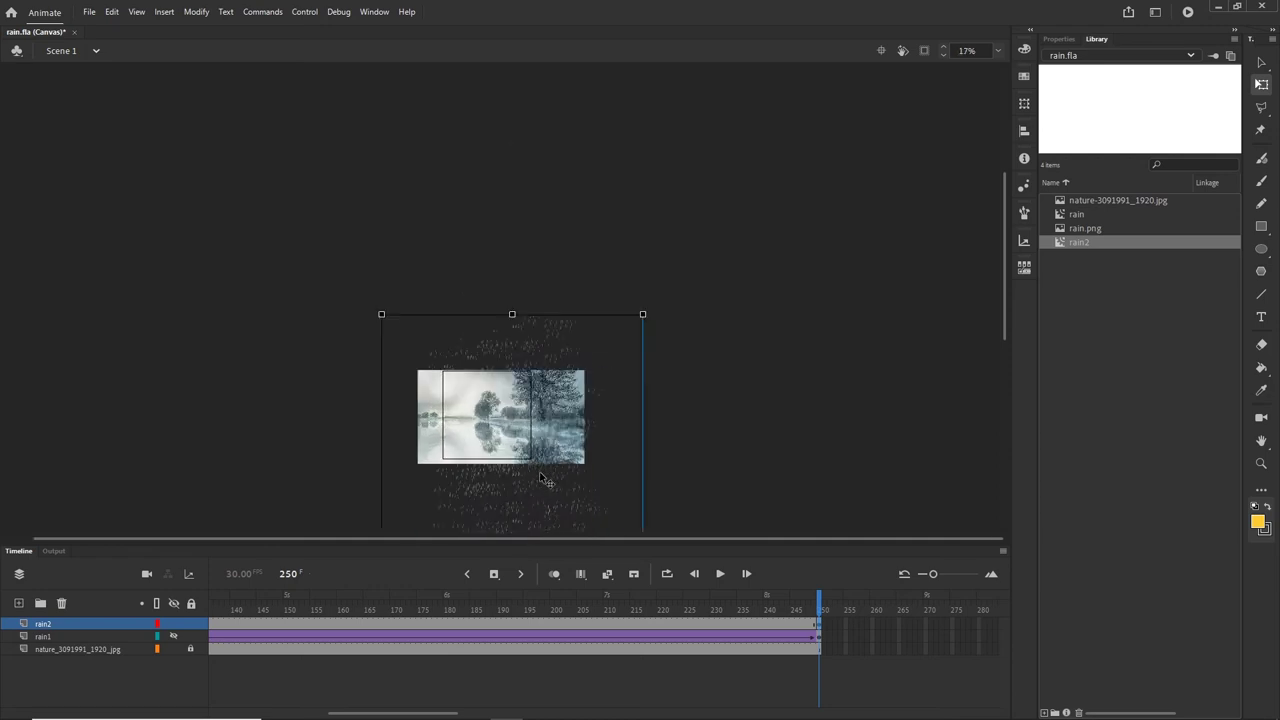
# Create a classic tween between the keyframes of layer rain2.
pyautogui.click(517, 611)
pyautogui.rightClick(517, 610)
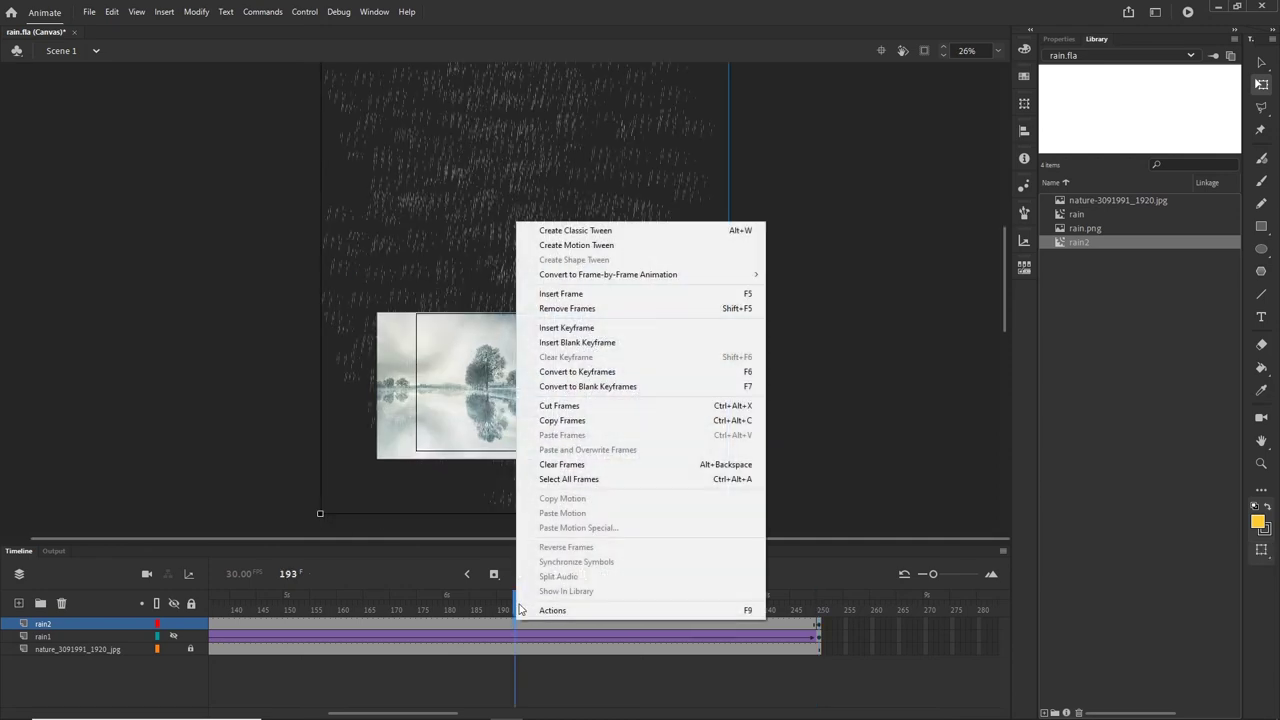
pyautogui.click(580, 230)
# Test the banner in the browser with both rain layers and return to the Animate timeline.
pyautogui.hotkey('ctrl', 'Return')
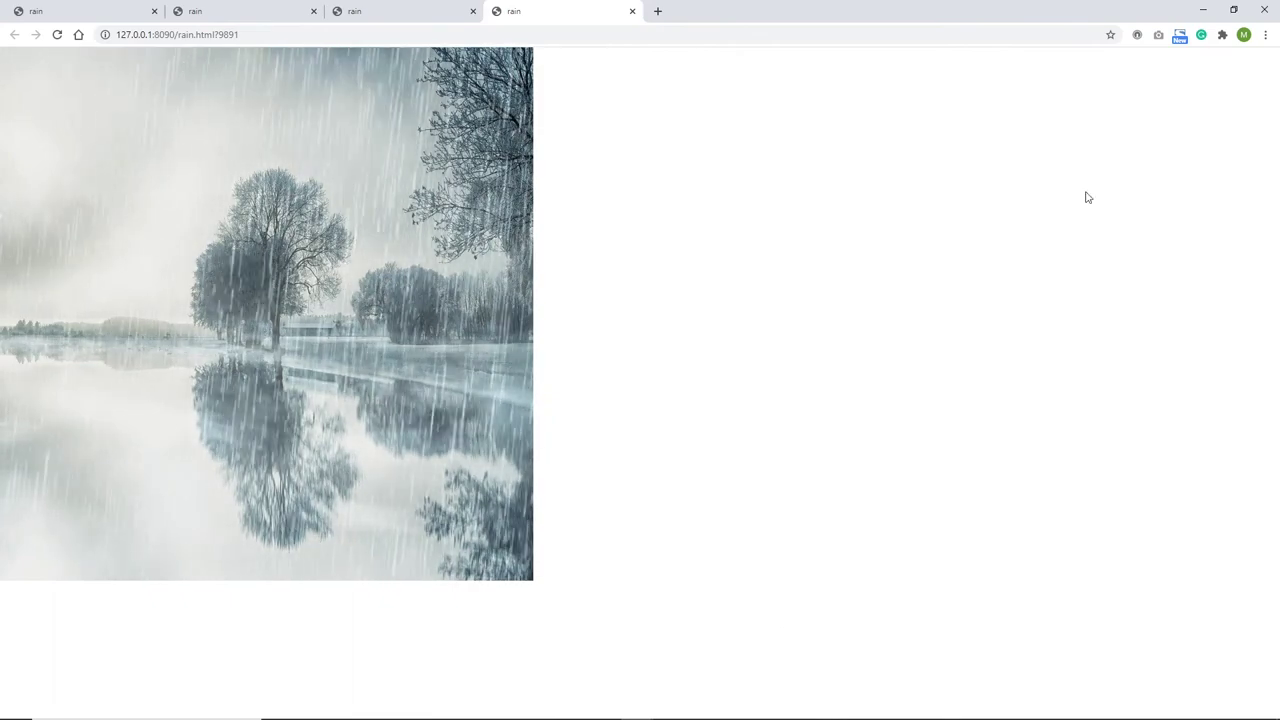
pyautogui.click(1205, 12)
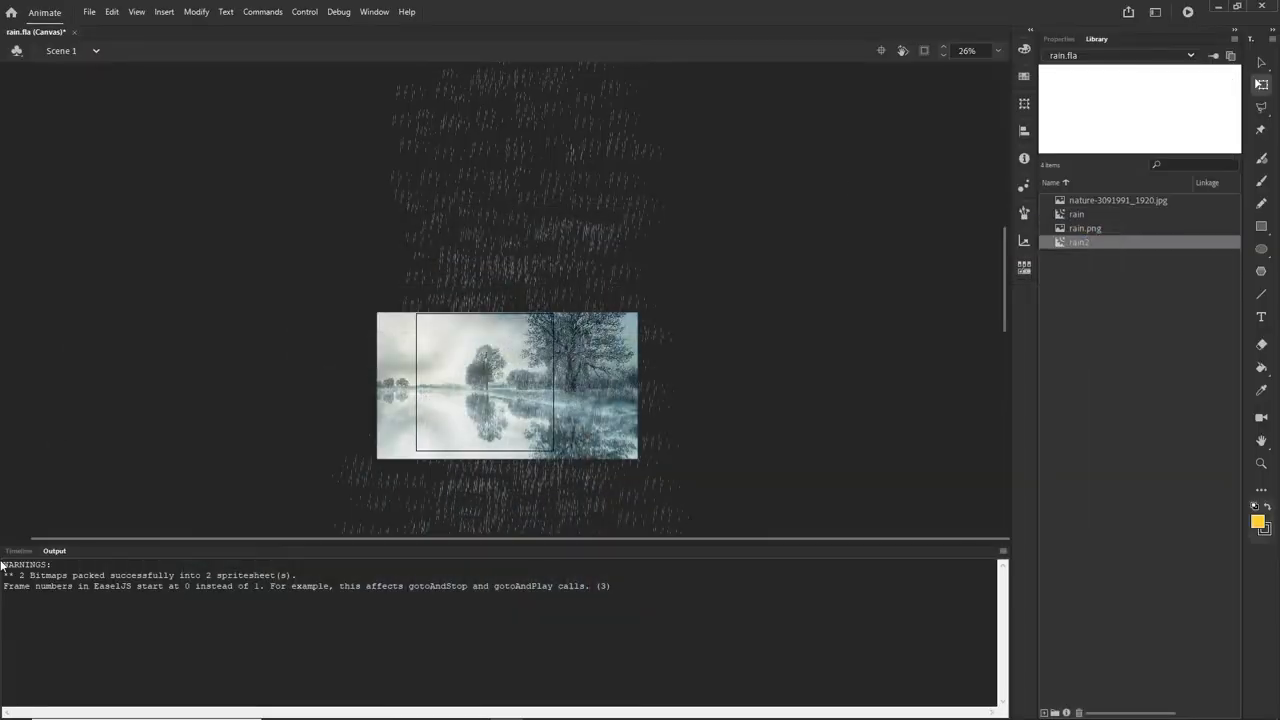
pyautogui.click(19, 551)
pyautogui.scroll(3, 545, 270)
pyautogui.scroll(-8, 551, 380)
pyautogui.moveTo(581, 351); pyautogui.dragTo(548, 220)
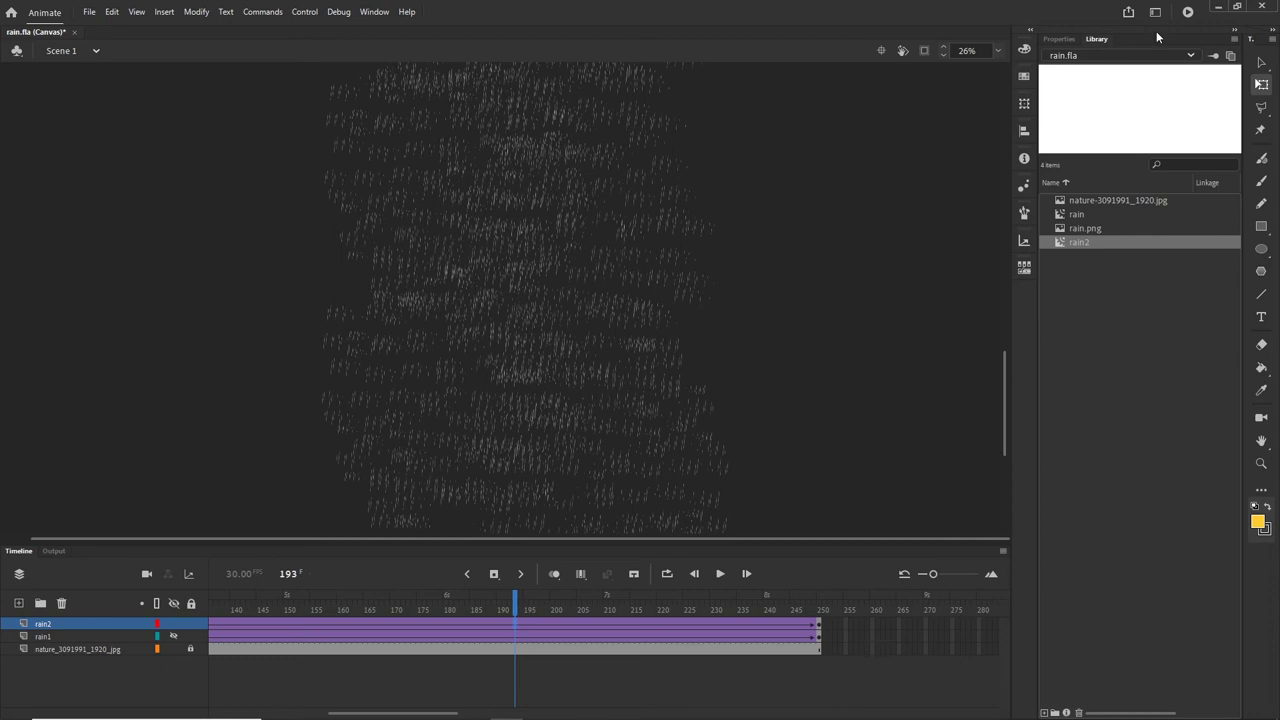
pyautogui.scroll(-1, 540, 287)
pyautogui.moveTo(1004, 352); pyautogui.dragTo(998, 223)
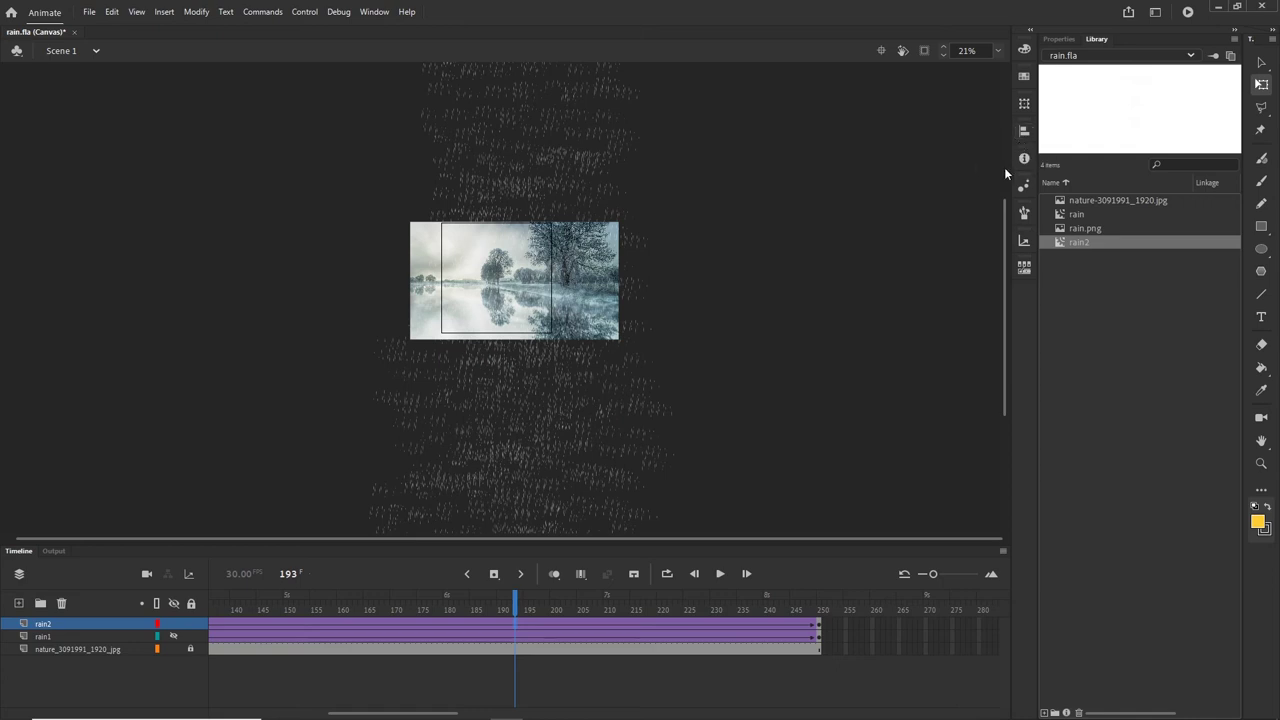
# Switch to File Explorer and examine the exported files in tutorial\banner and its images subfolder.
pyautogui.click(473, 707)
pyautogui.click(761, 170)
pyautogui.doubleClick(588, 213)
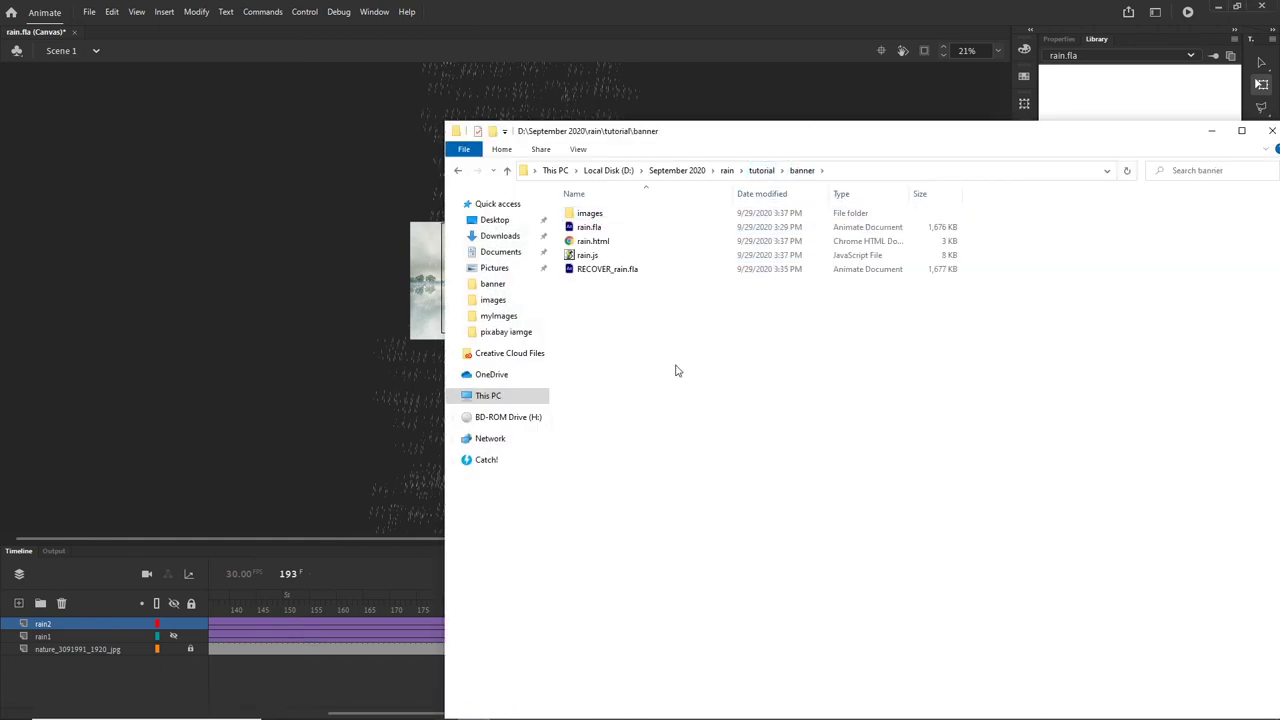
pyautogui.click(592, 228)
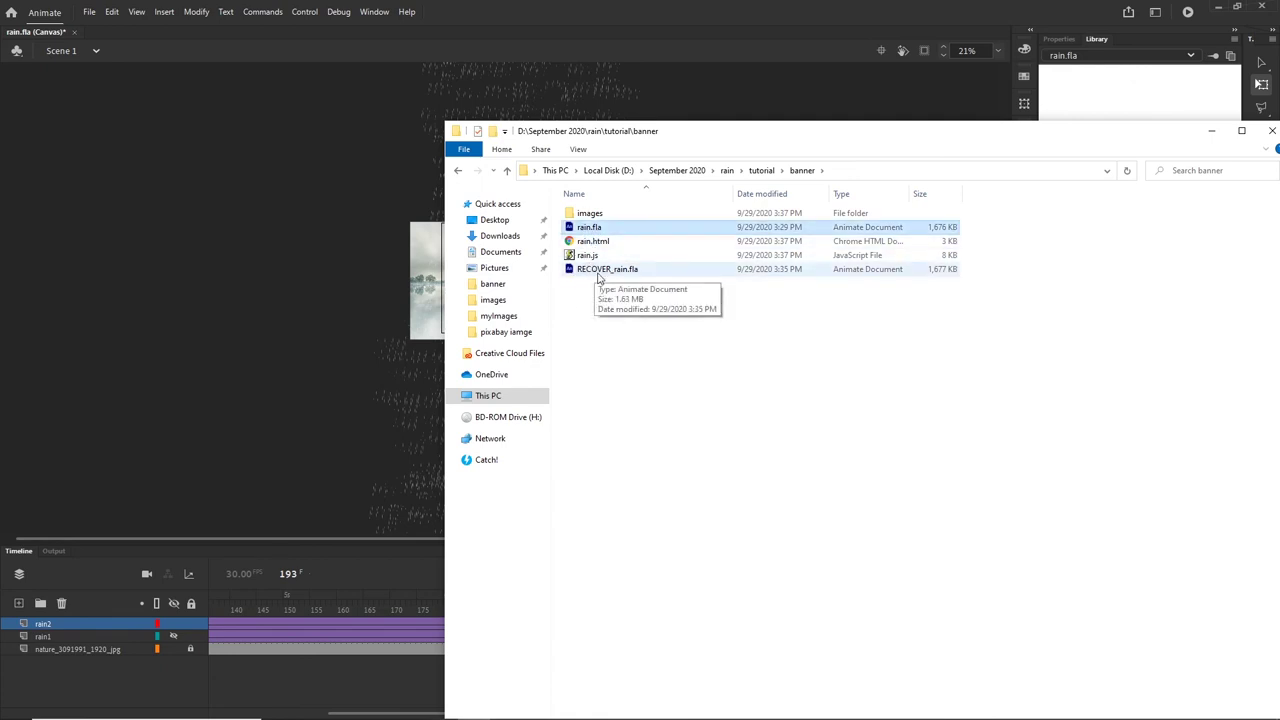
pyautogui.click(593, 257)
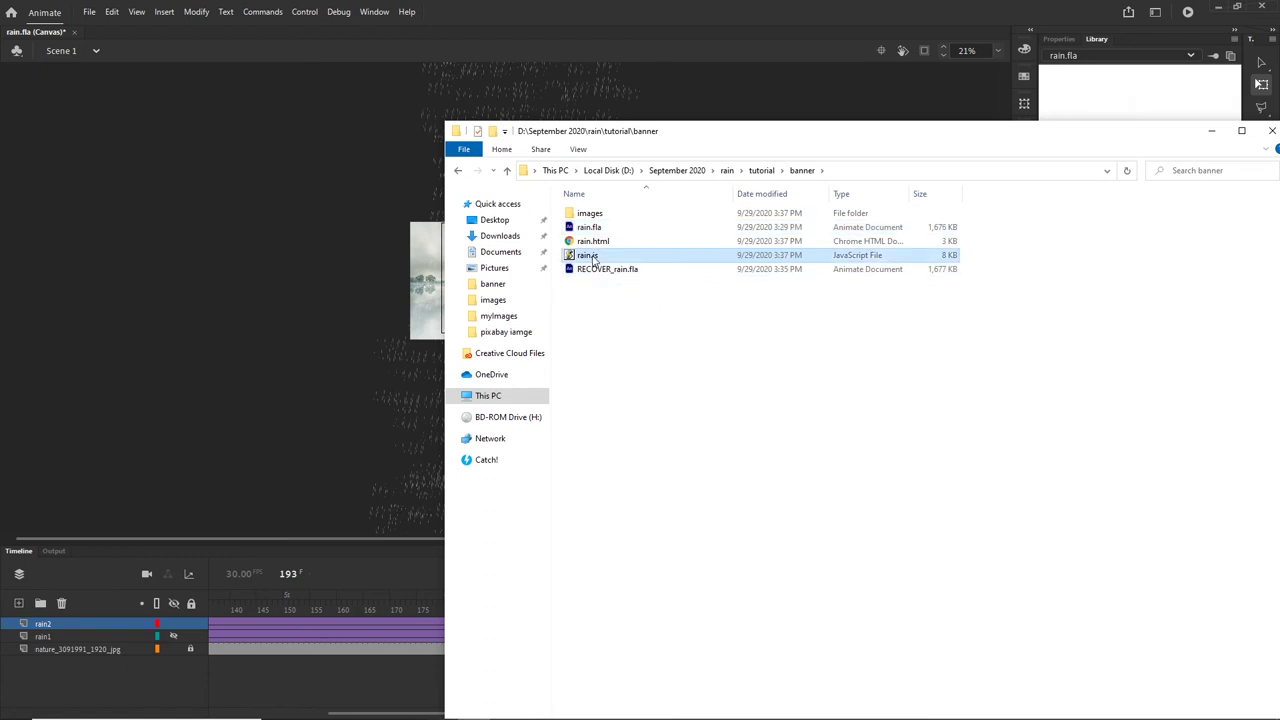
pyautogui.click(600, 245)
pyautogui.doubleClick(589, 214)
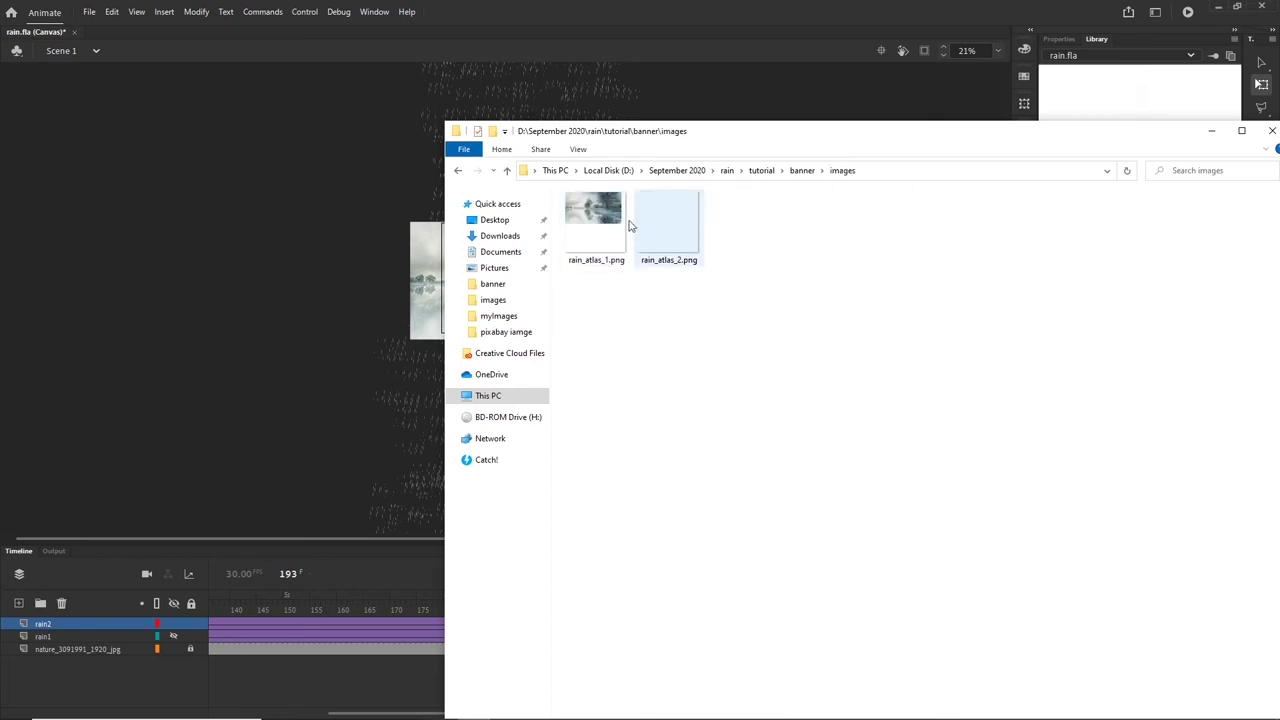
pyautogui.click(457, 171)
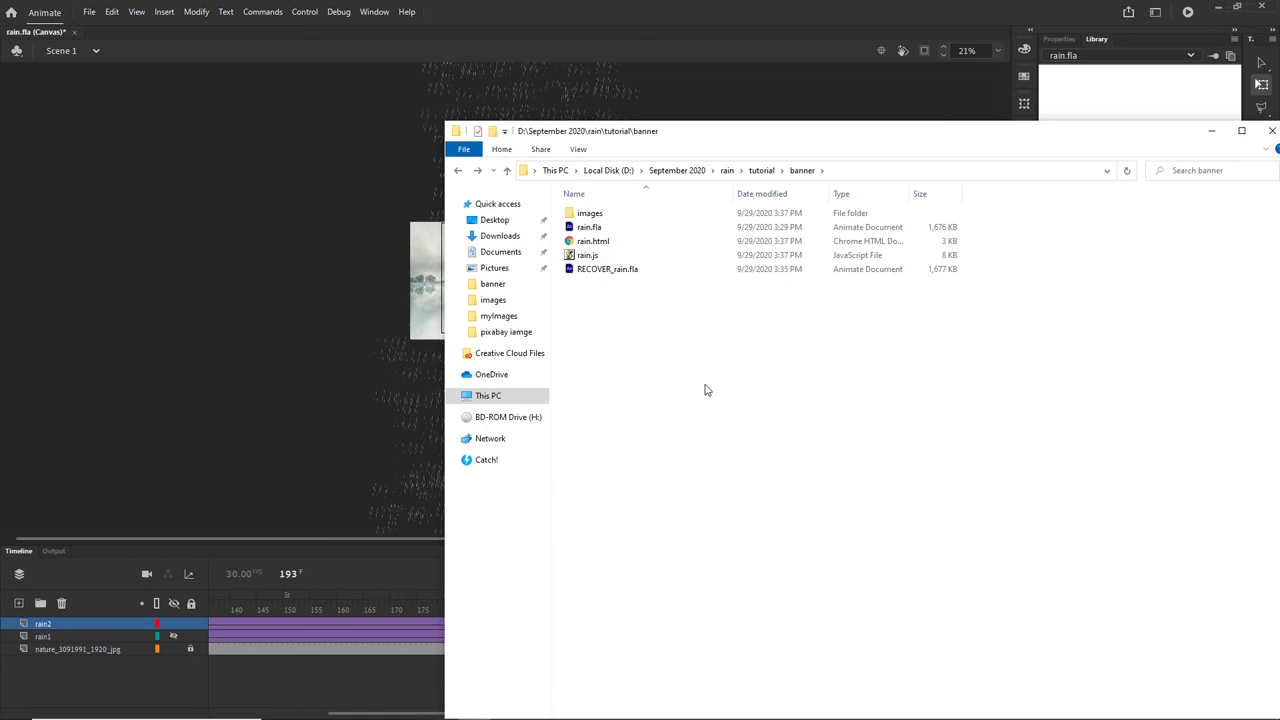
# Delete rain.js, rain.html and the images folder from the banner folder.
pyautogui.click(583, 259)
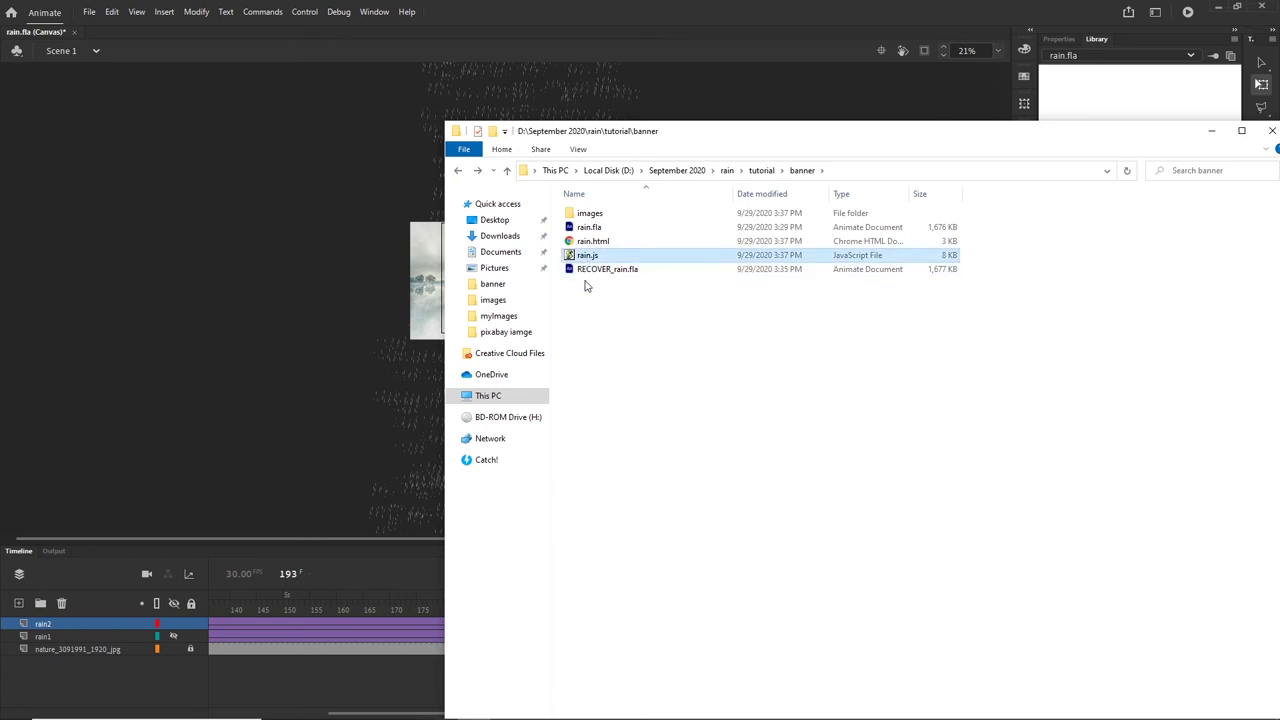
pyautogui.press('Delete')
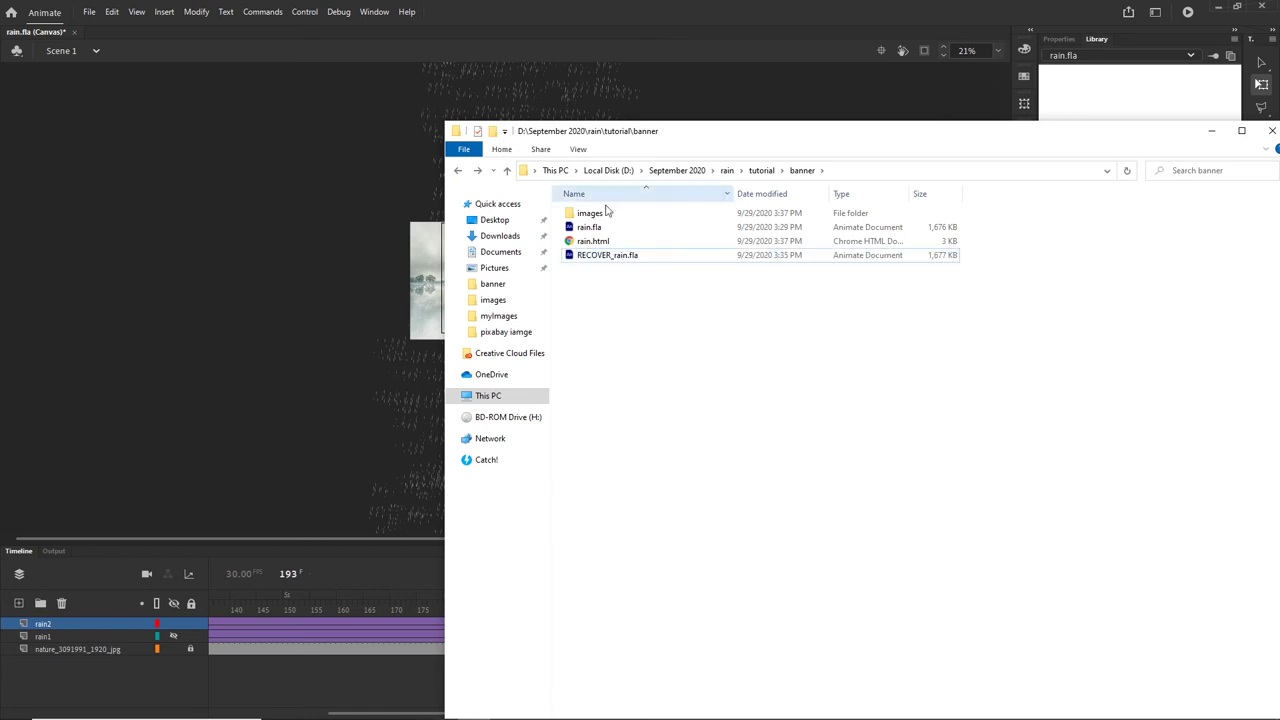
pyautogui.click(612, 244)
pyautogui.press('Delete')
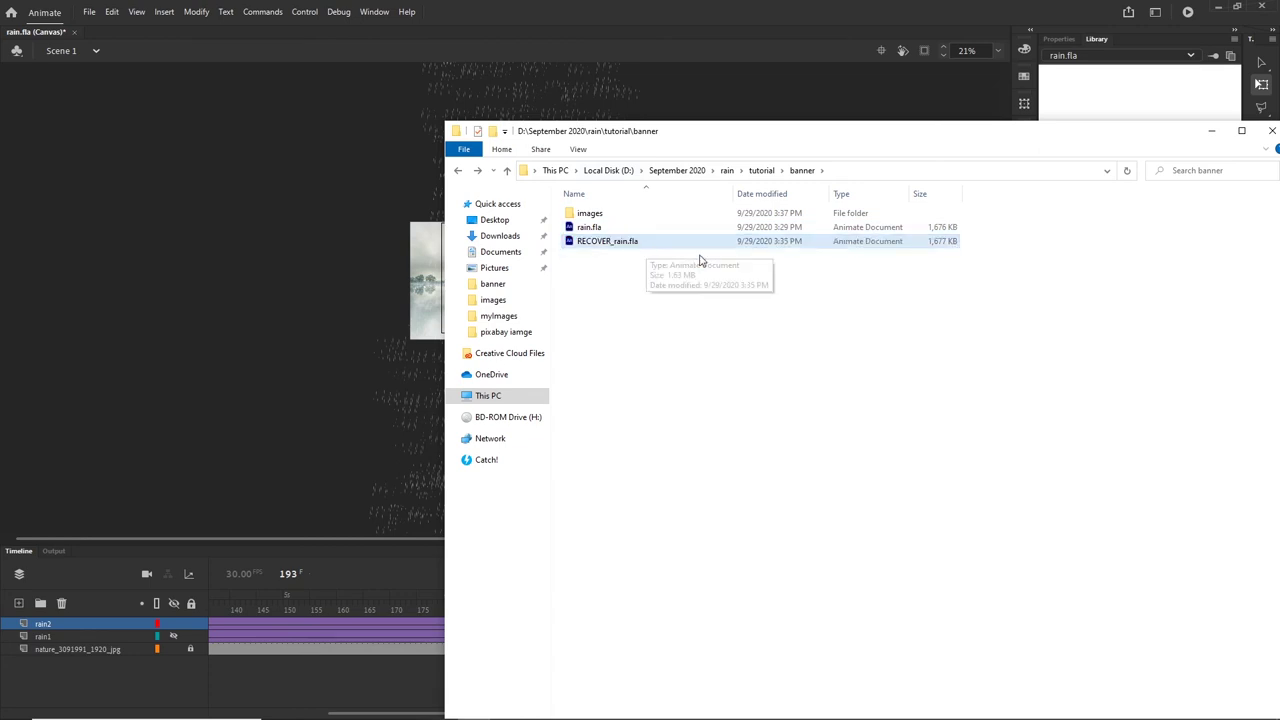
pyautogui.click(592, 215)
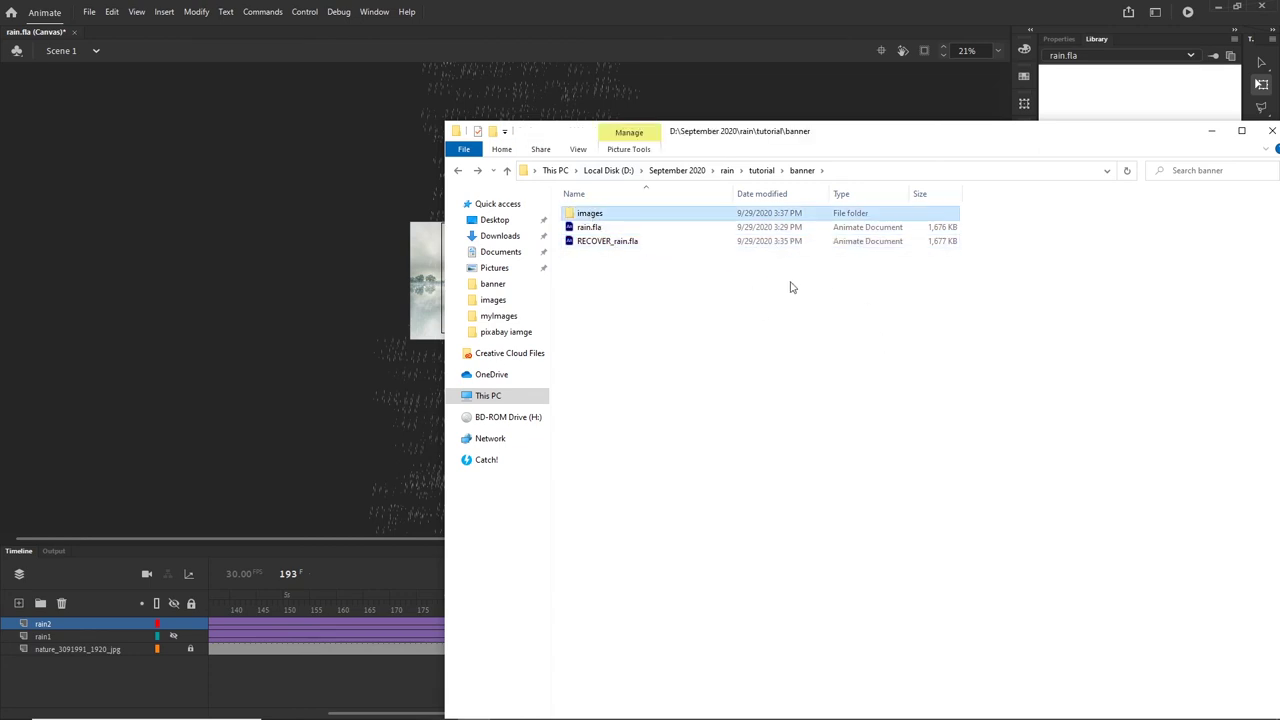
pyautogui.press('Delete')
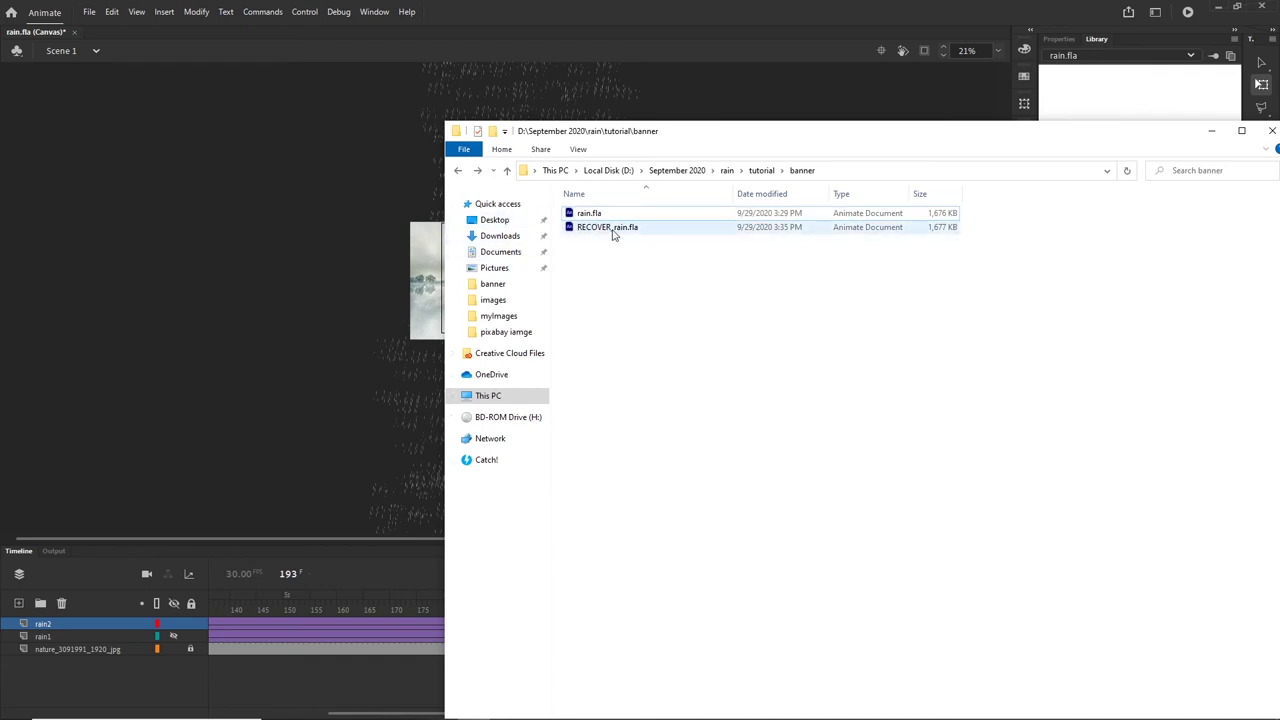
# Return to Animate and, in the publish settings, browse the output destination to September 2020\rain\tutorial\banner.
pyautogui.click(1210, 131)
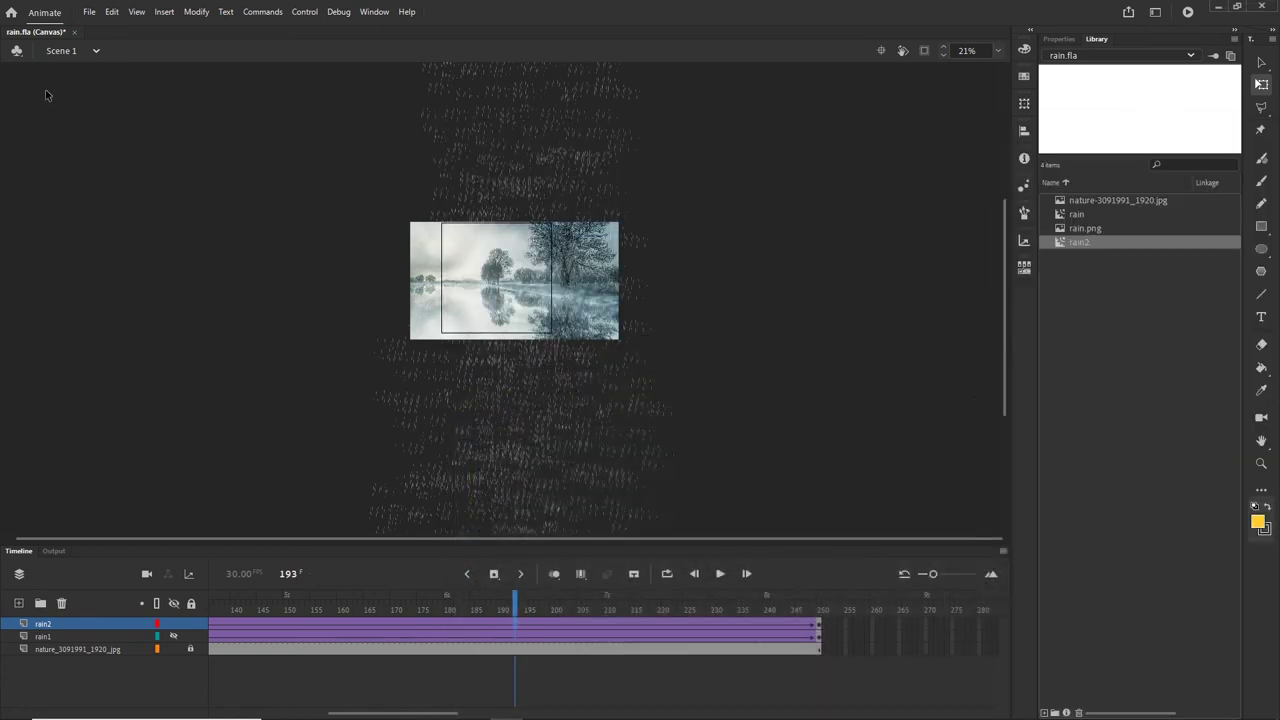
pyautogui.click(89, 12)
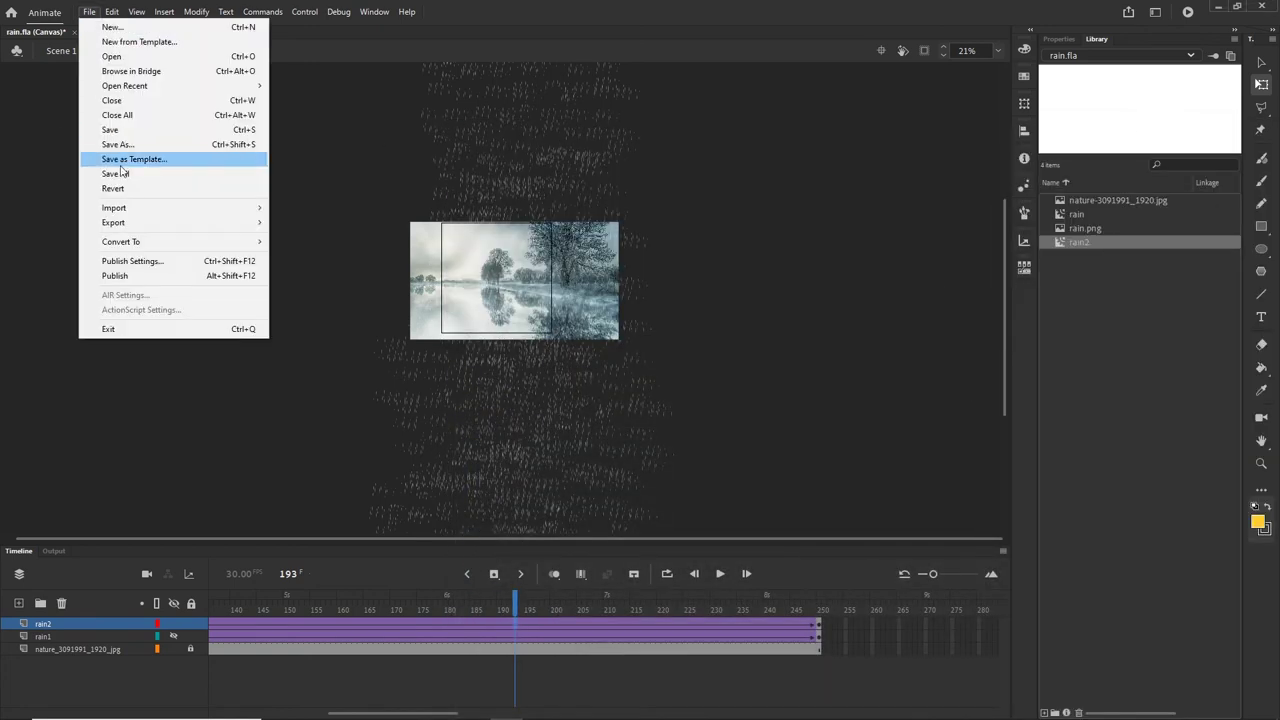
pyautogui.click(144, 261)
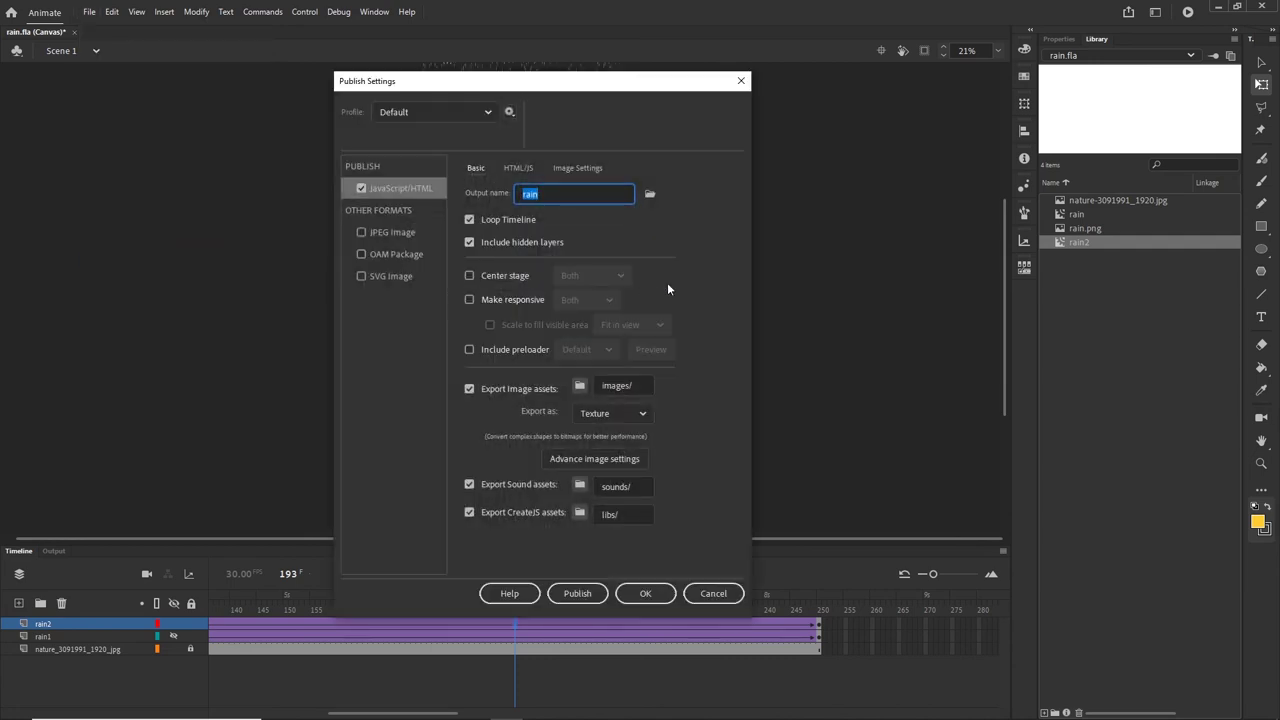
pyautogui.click(650, 194)
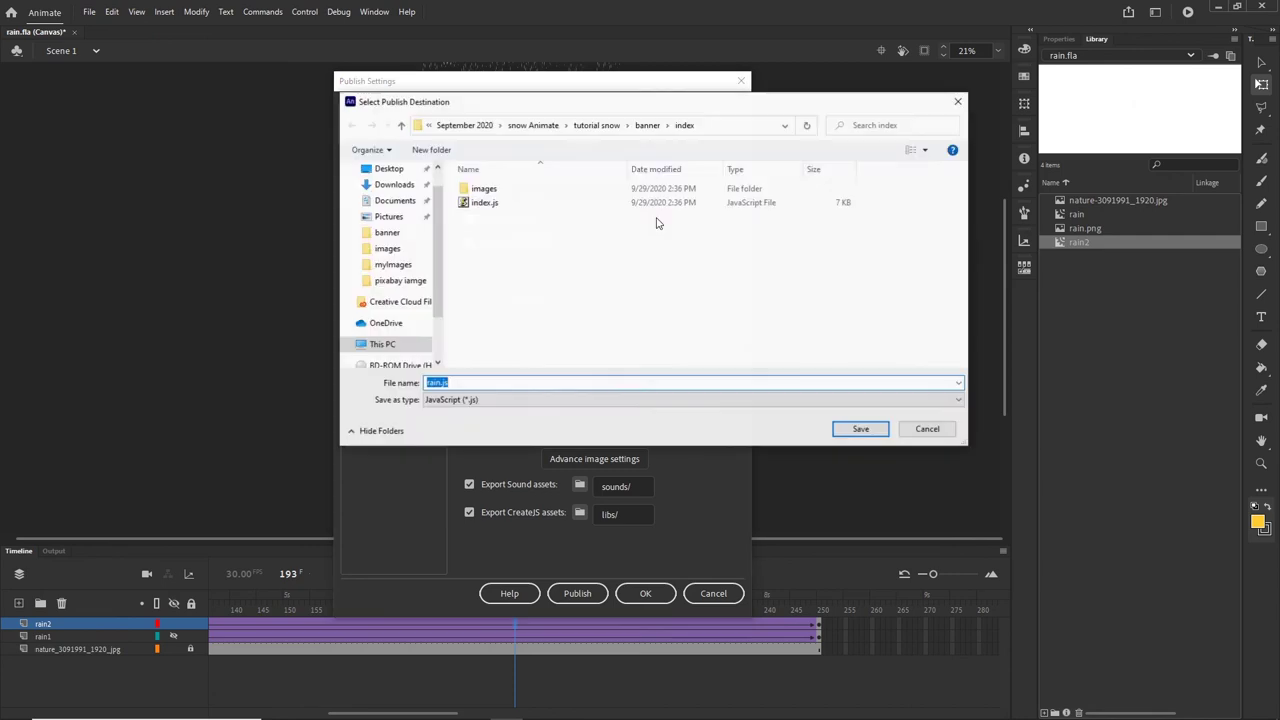
pyautogui.click(533, 125)
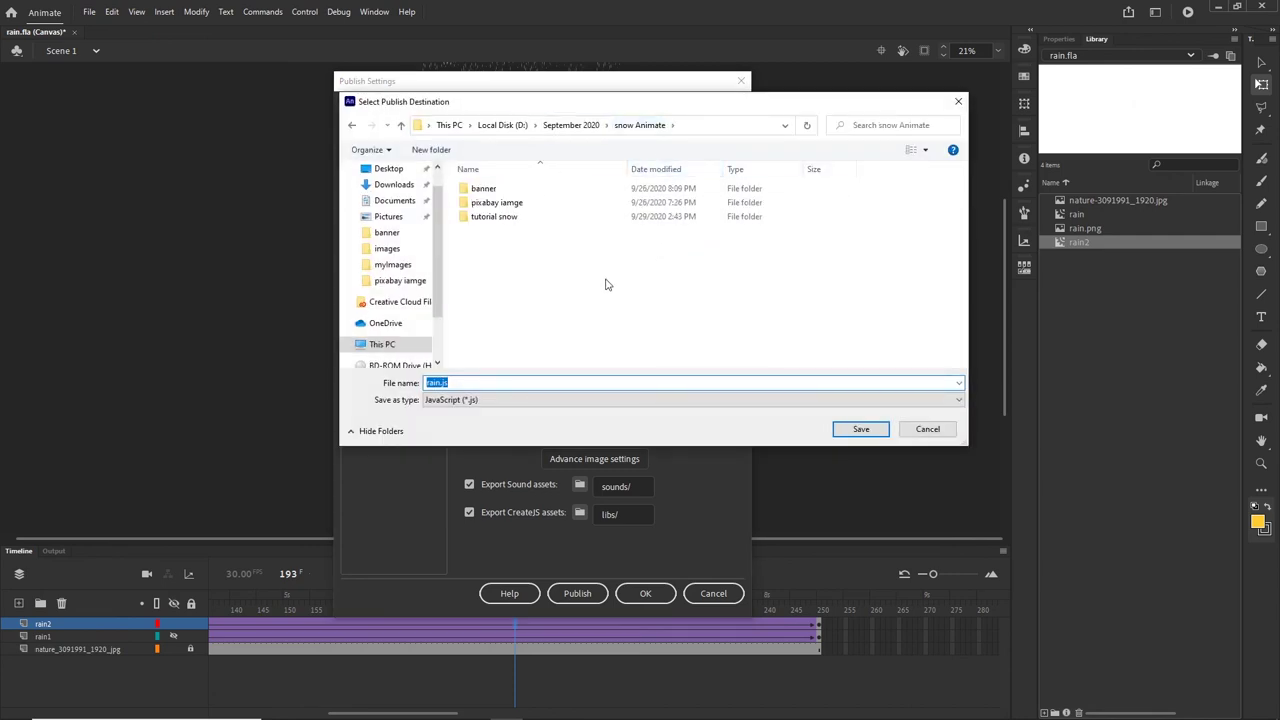
pyautogui.click(571, 125)
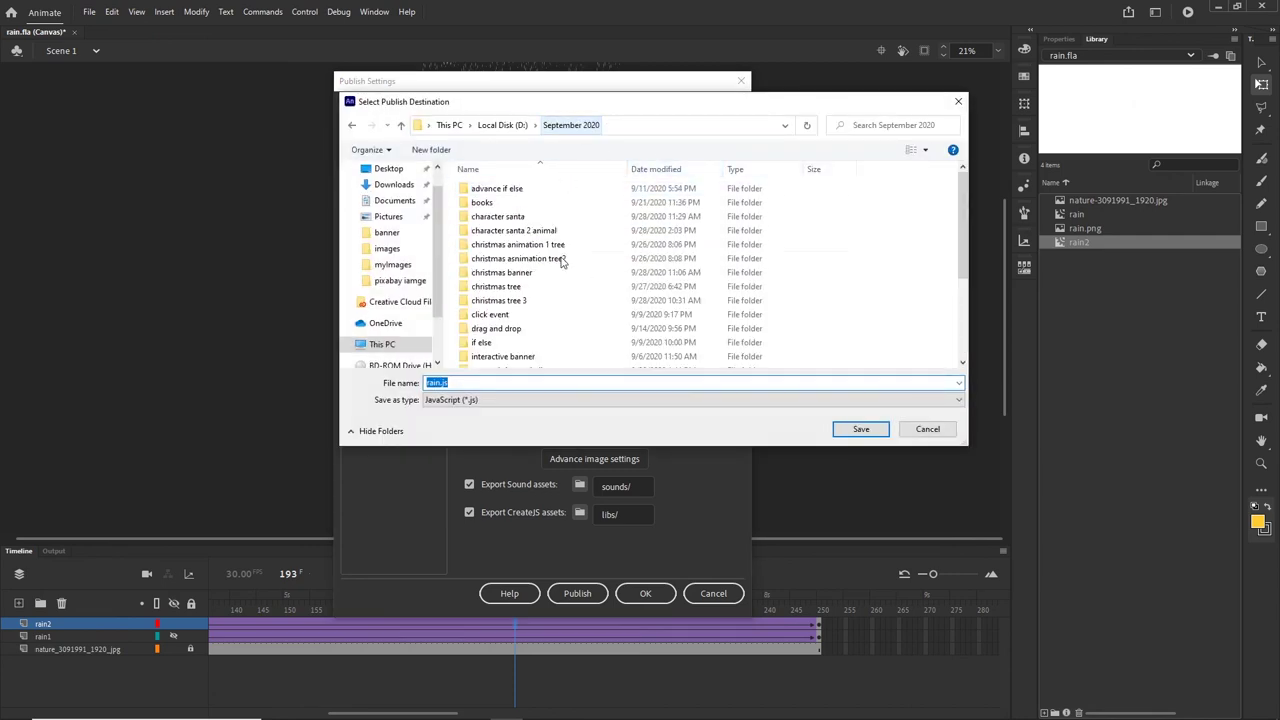
pyautogui.scroll(-3, 562, 295)
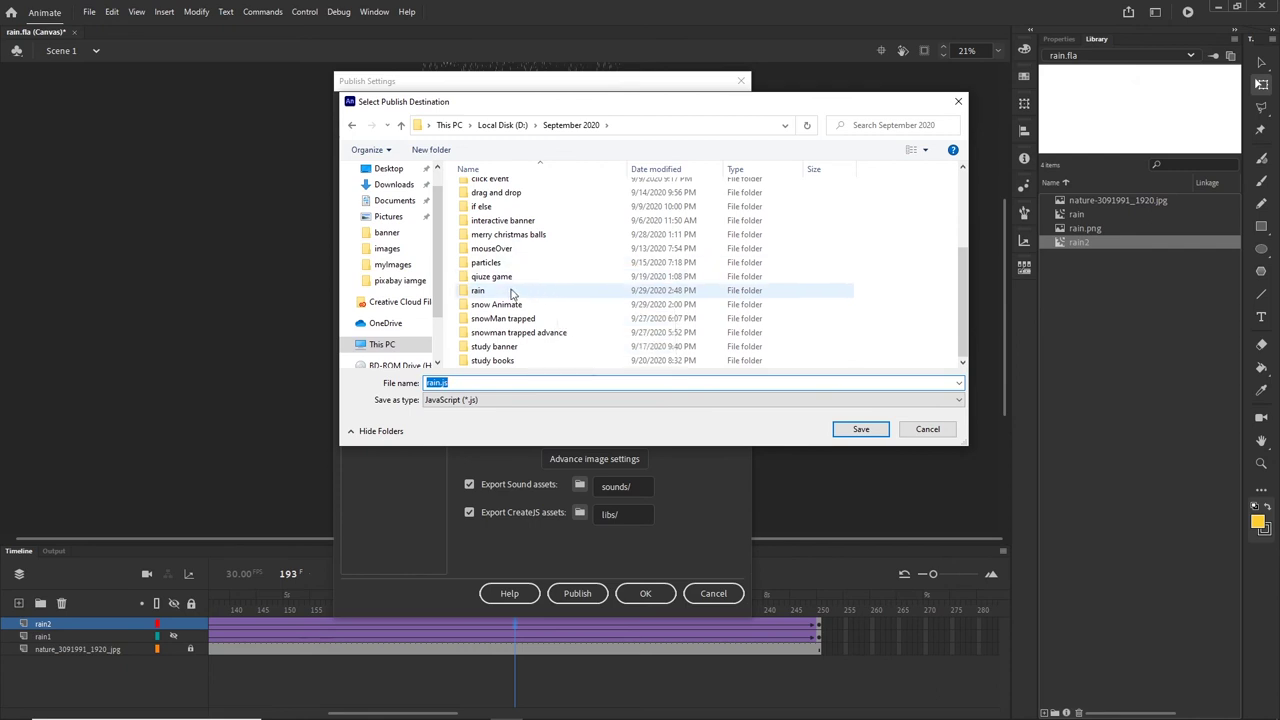
pyautogui.doubleClick(520, 290)
pyautogui.doubleClick(562, 205)
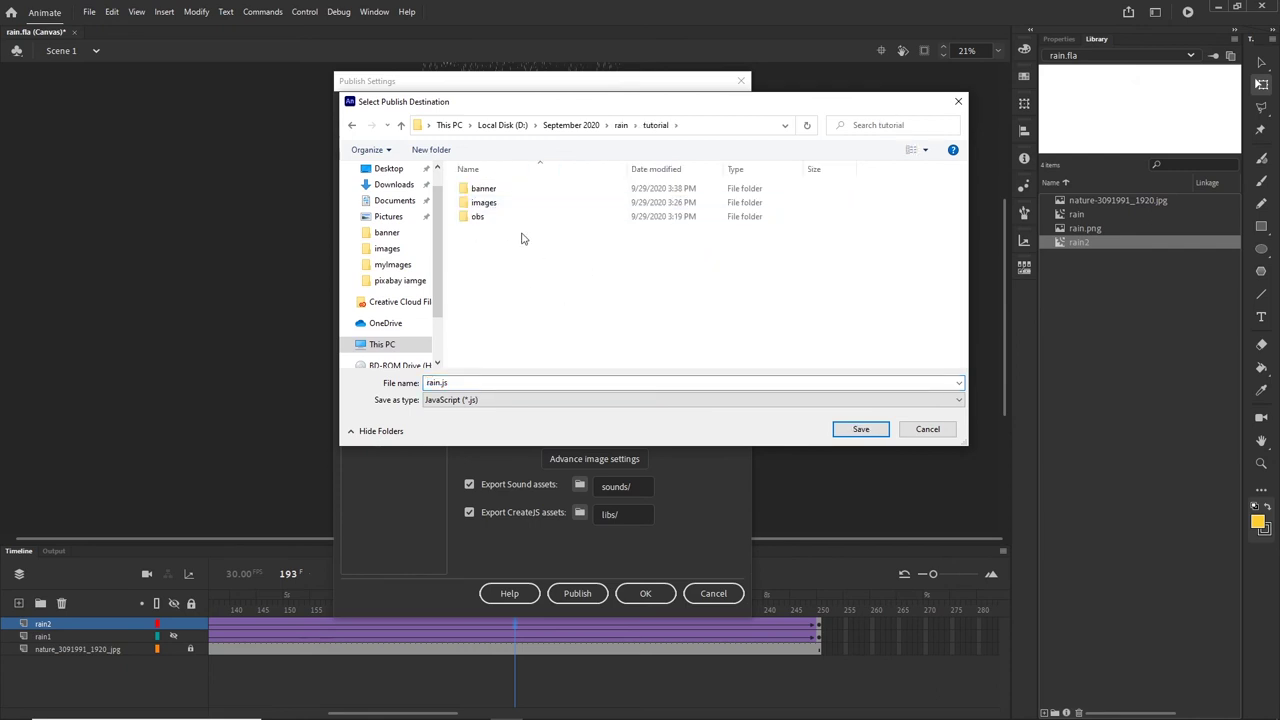
pyautogui.doubleClick(488, 186)
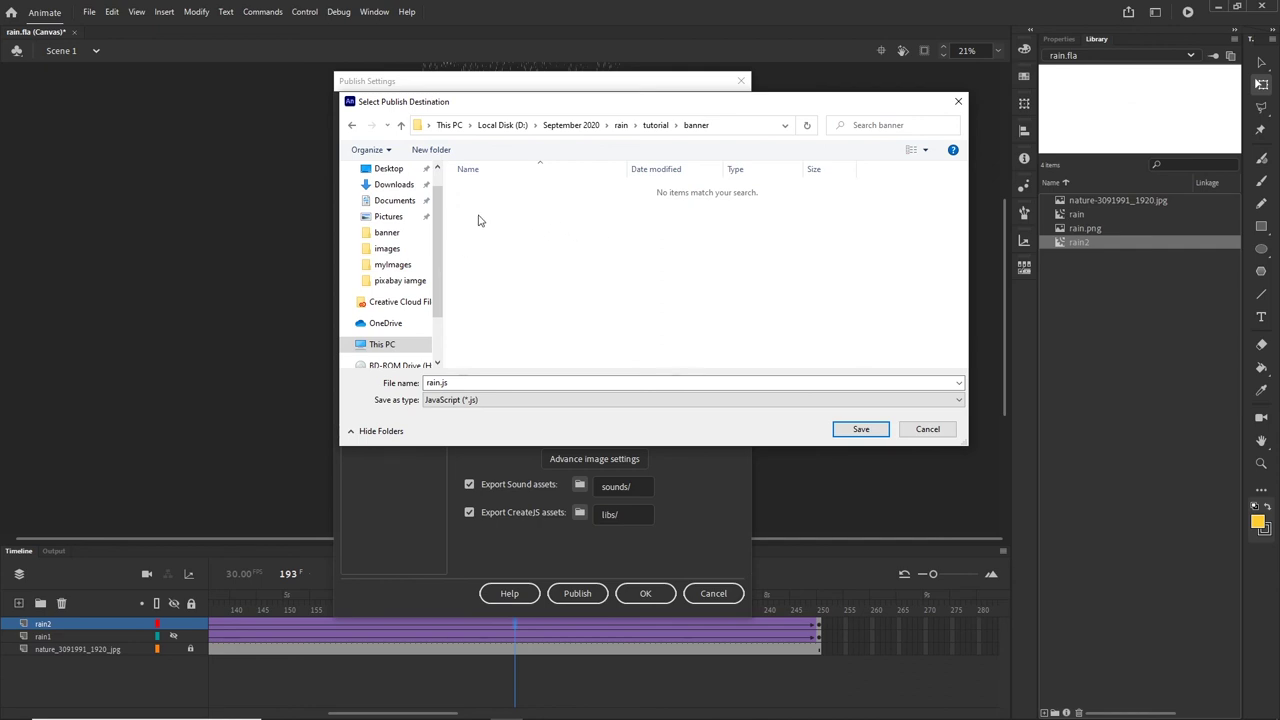
# Create a new folder named index inside the banner folder and open it as the publish destination.
pyautogui.rightClick(539, 257)
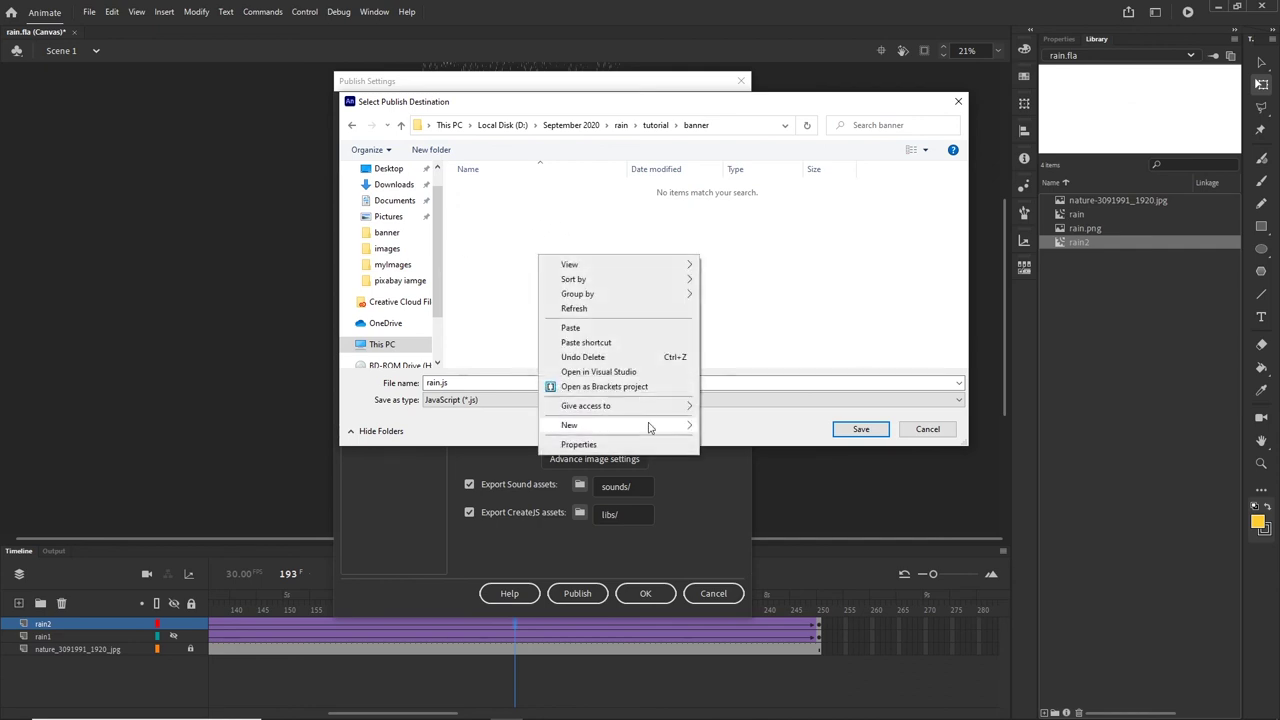
pyautogui.moveTo(650, 425)
pyautogui.click(740, 425)
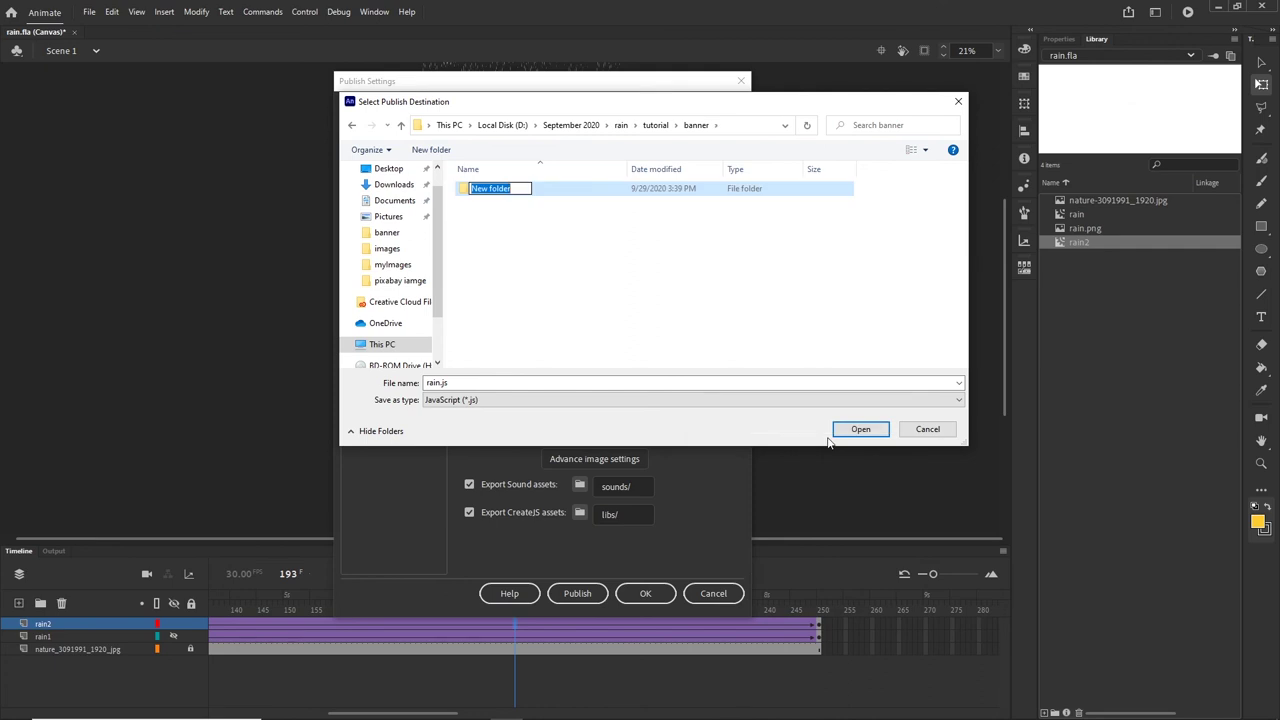
pyautogui.write('index')
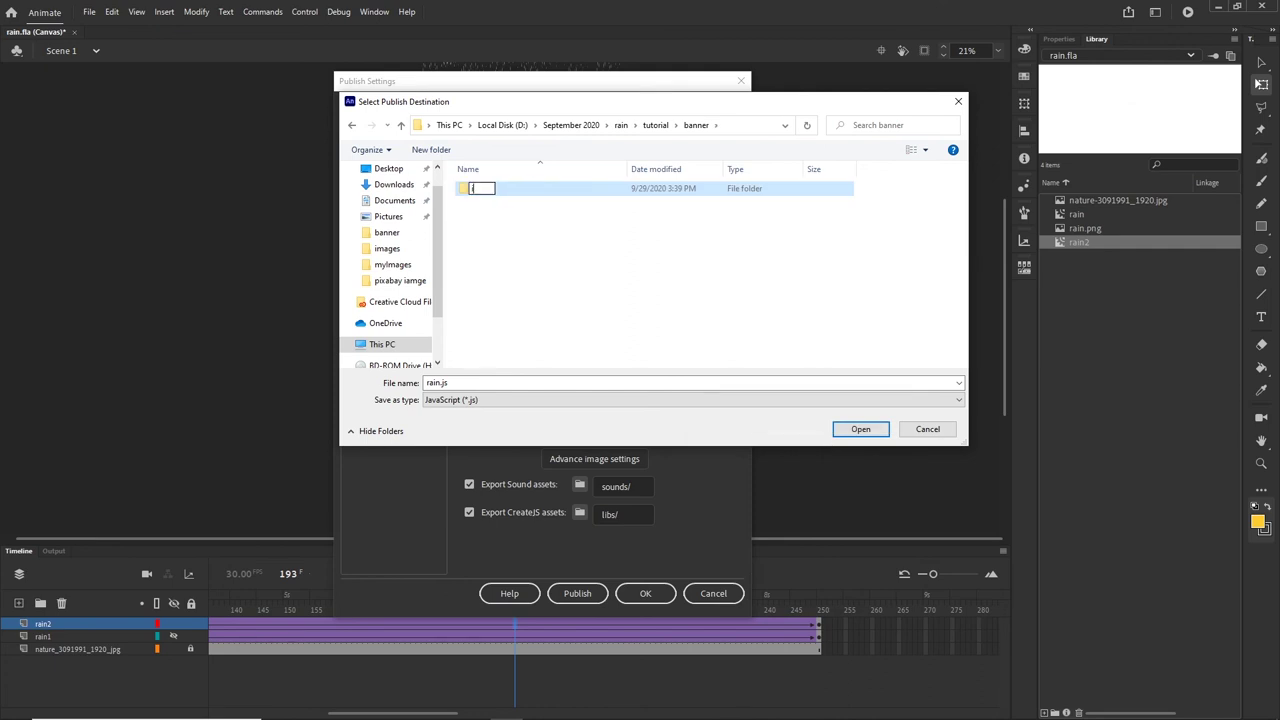
pyautogui.click(631, 387)
pyautogui.click(605, 327)
pyautogui.click(482, 190)
pyautogui.doubleClick(485, 190)
# Set the output file name to index, accept the publish settings and publish the banner.
pyautogui.click(516, 383)
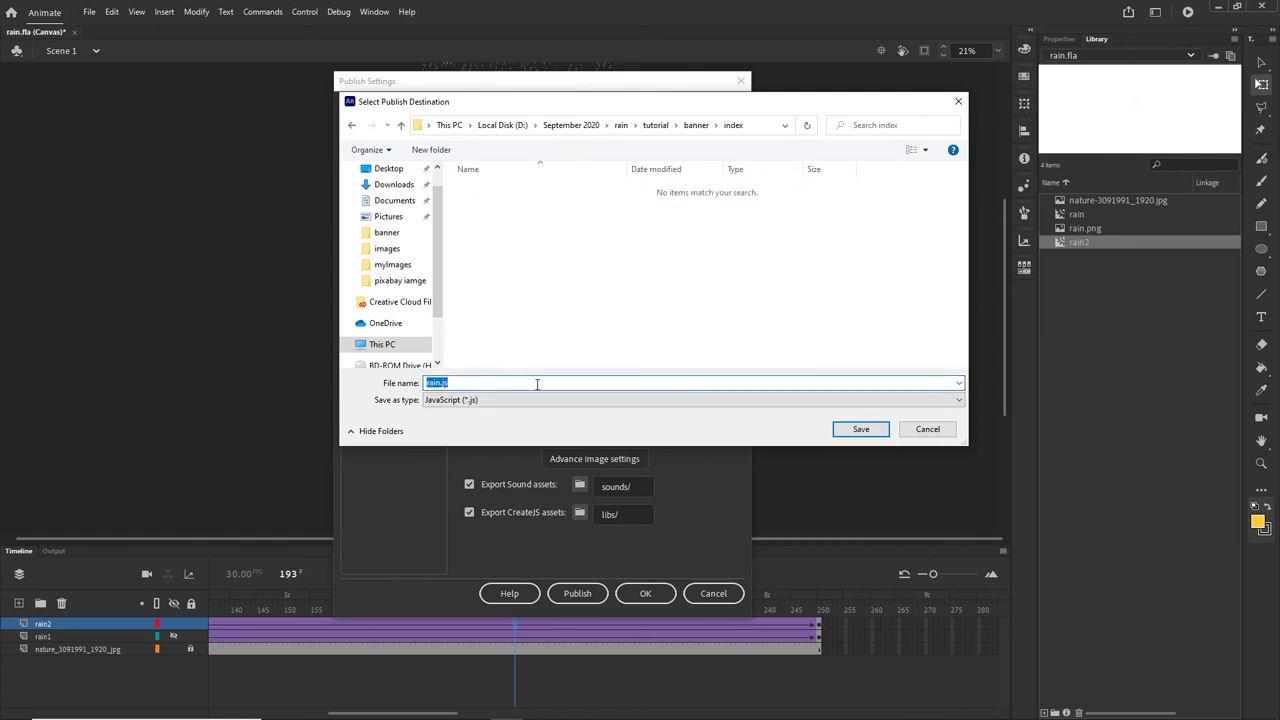
pyautogui.write('index')
pyautogui.click(860, 432)
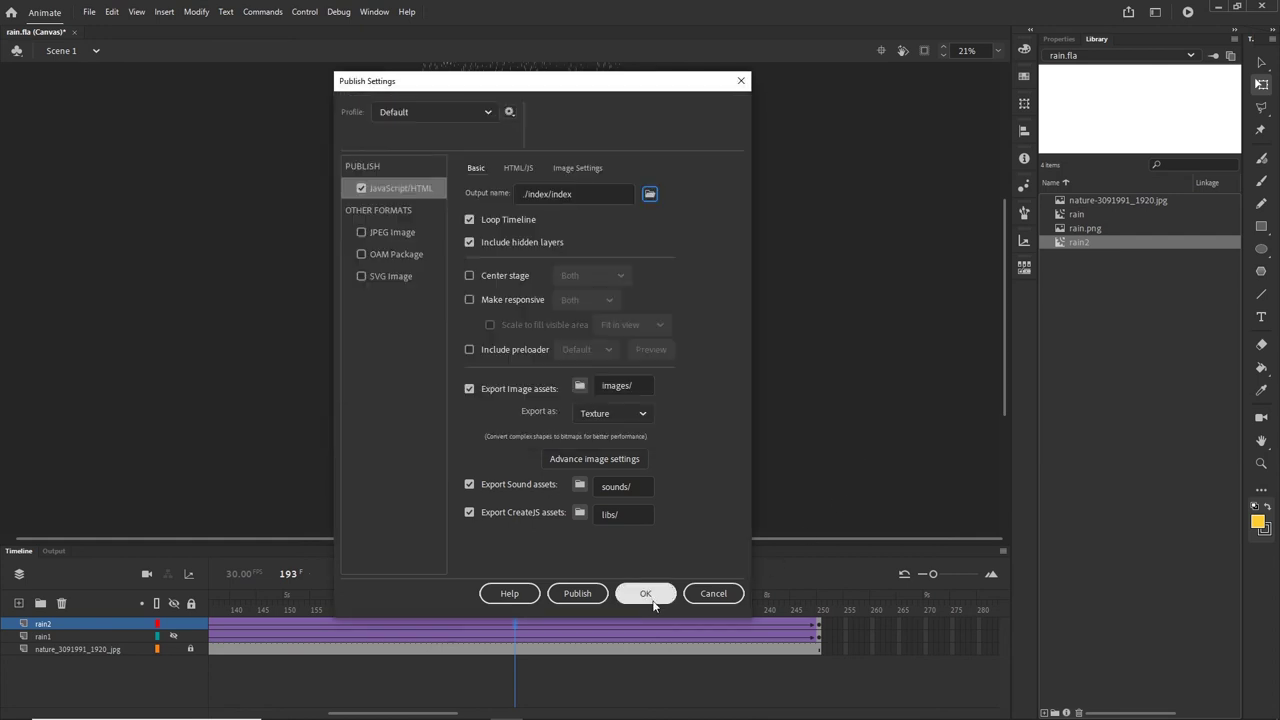
pyautogui.click(655, 594)
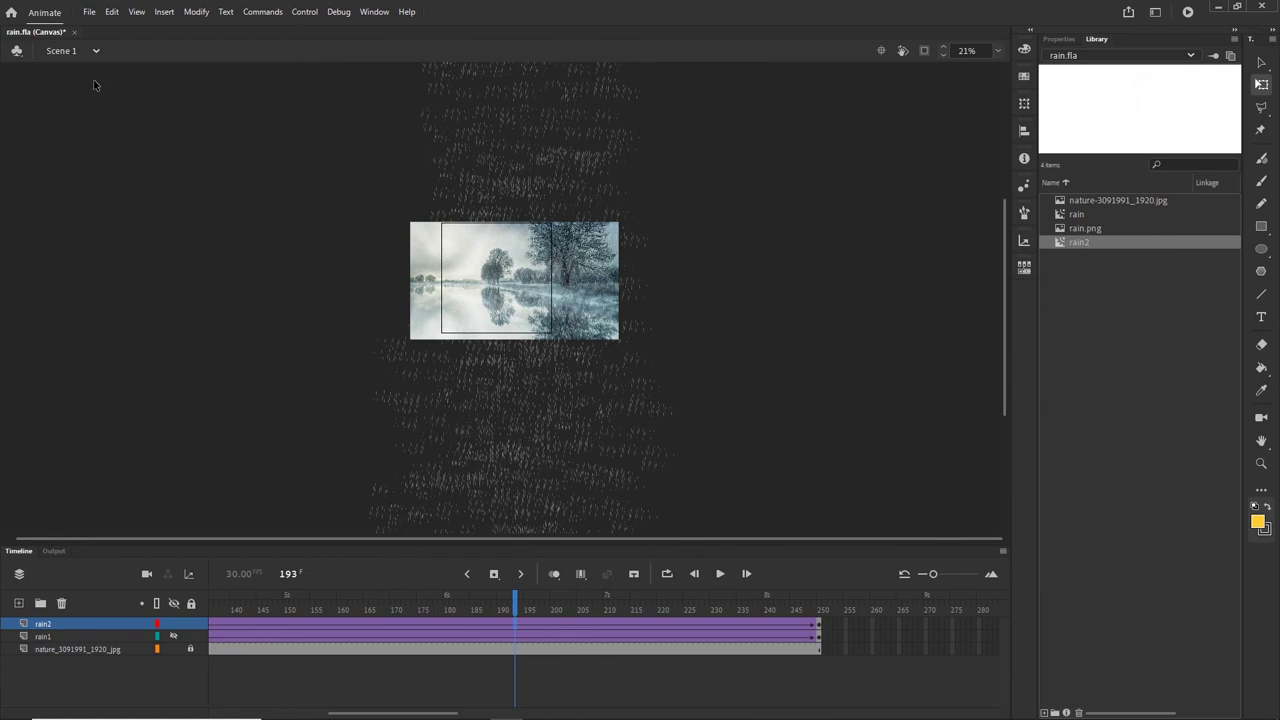
pyautogui.click(90, 13)
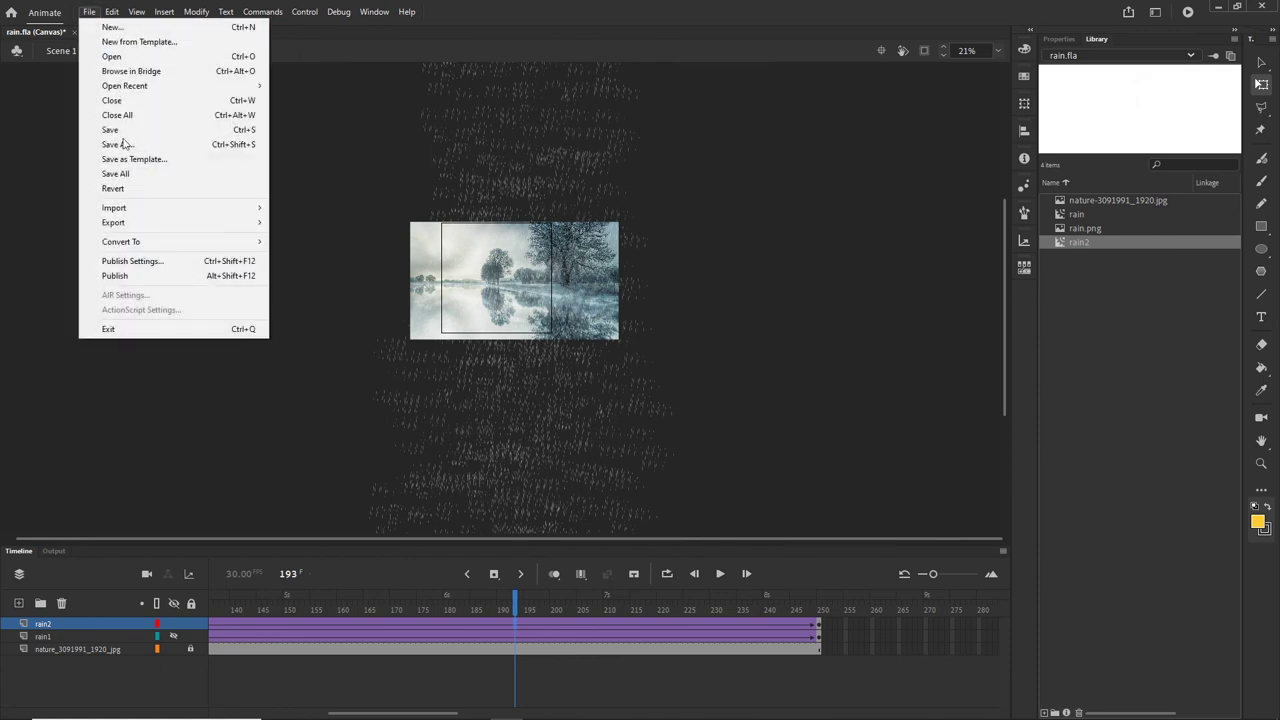
pyautogui.click(118, 275)
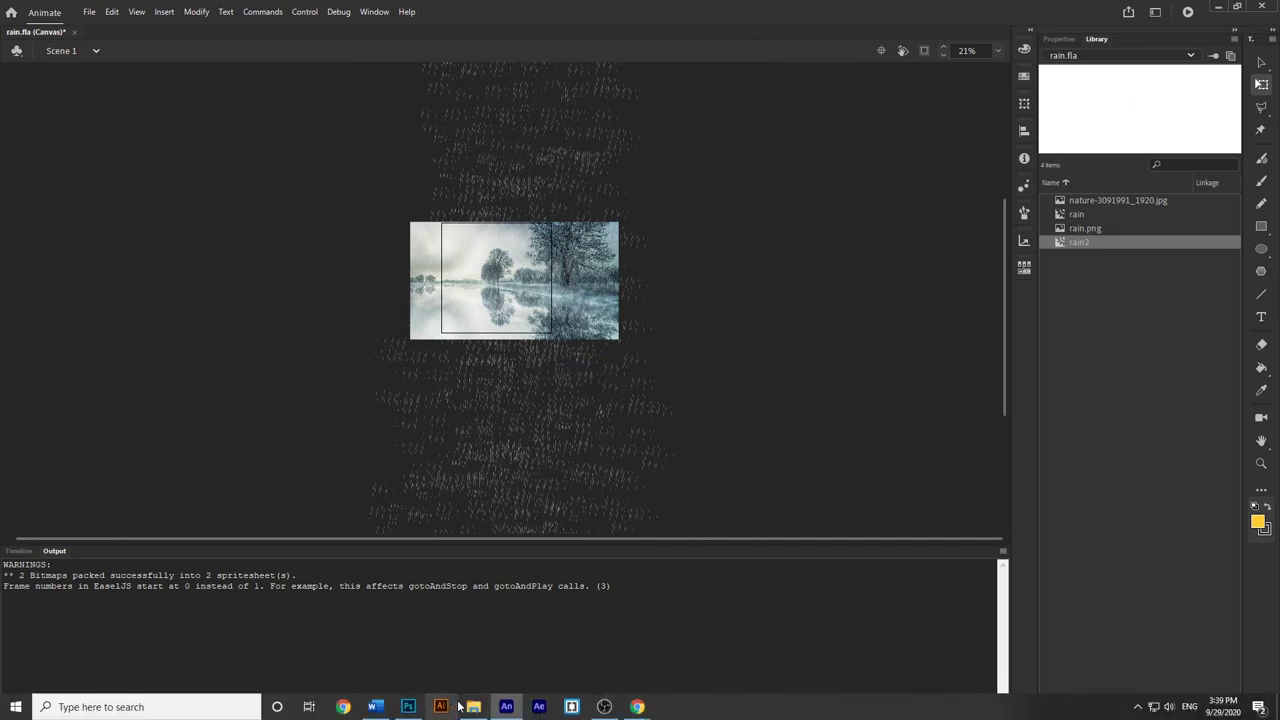
# Switch to File Explorer and examine the published files in the index folder and its images subfolder.
pyautogui.click(457, 706)
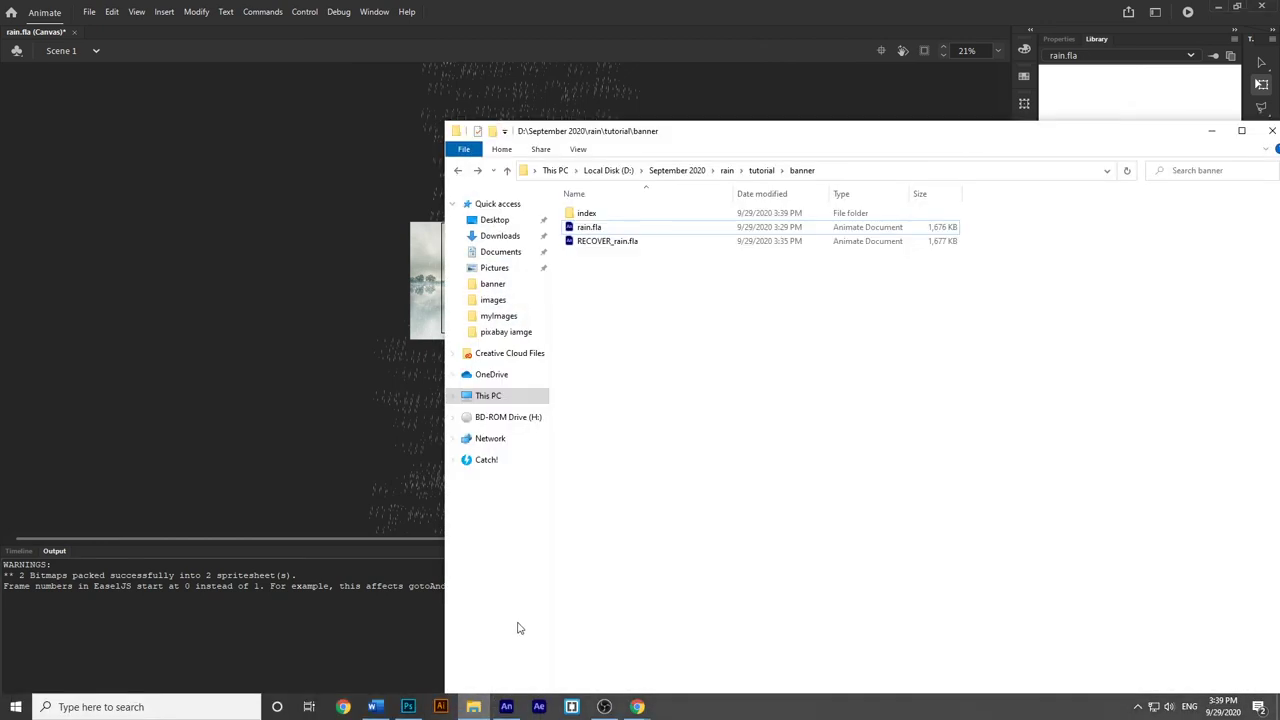
pyautogui.doubleClick(588, 214)
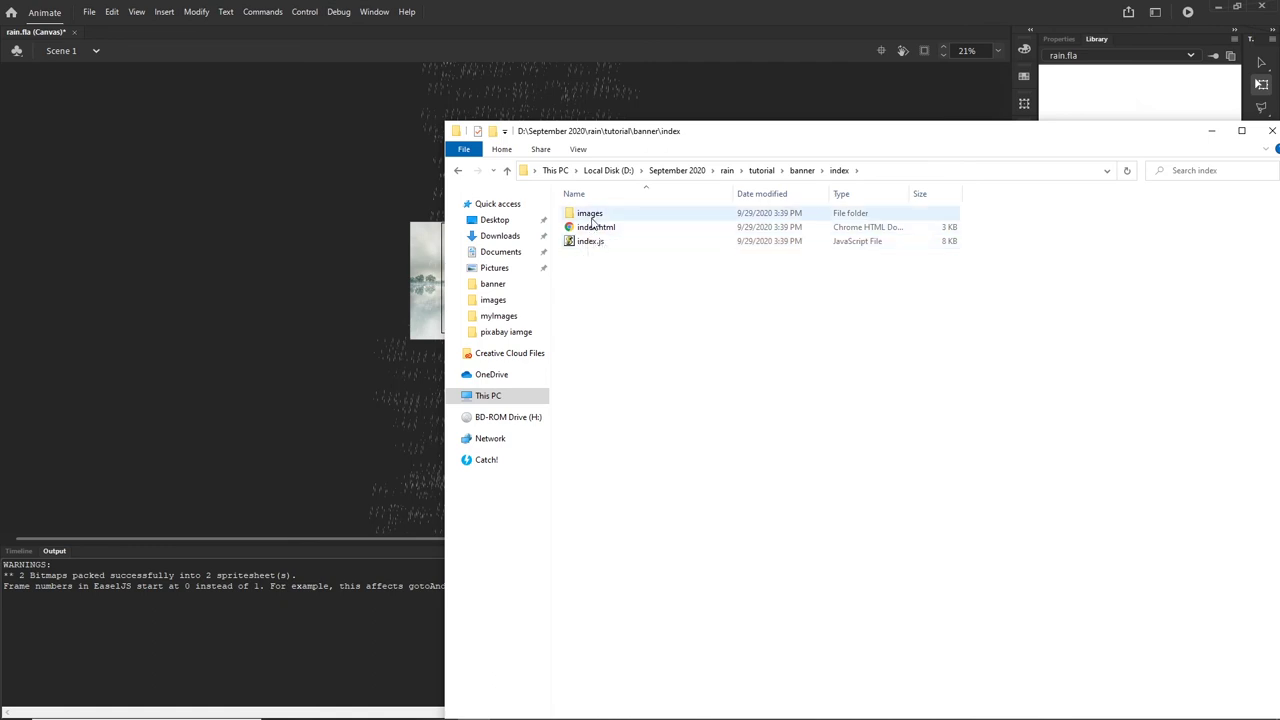
pyautogui.doubleClick(591, 217)
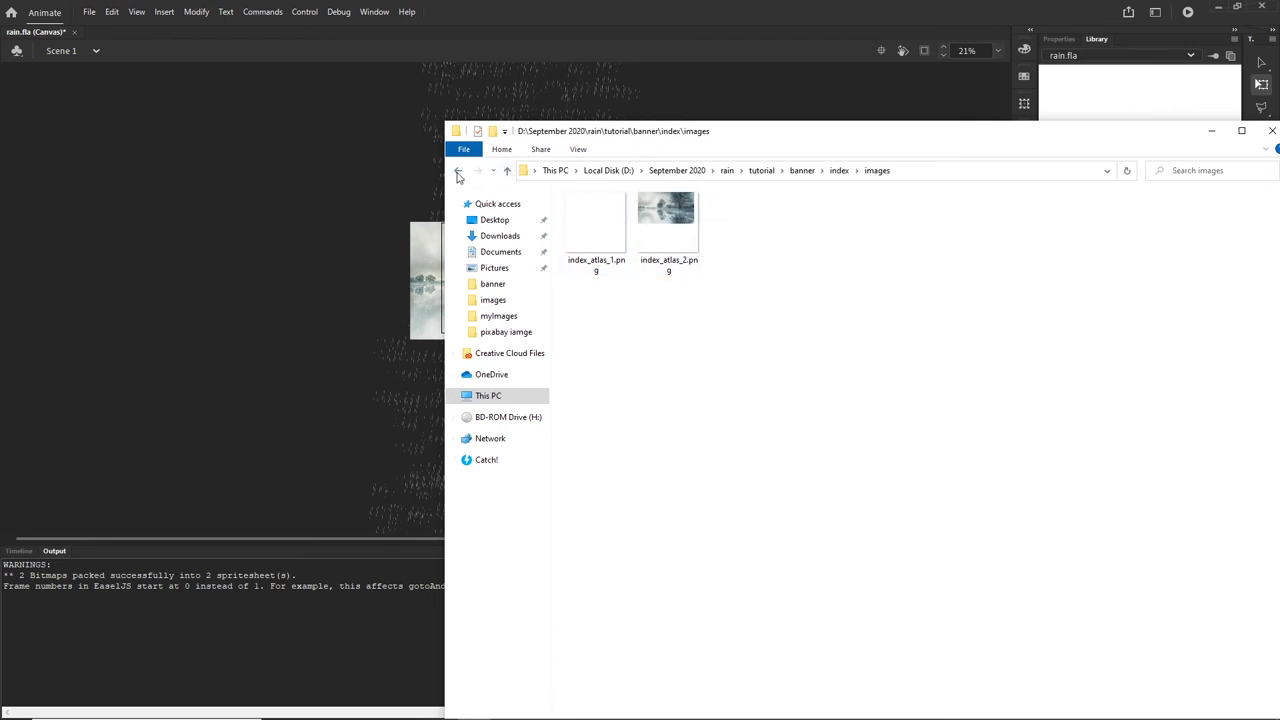
pyautogui.click(458, 172)
pyautogui.click(459, 172)
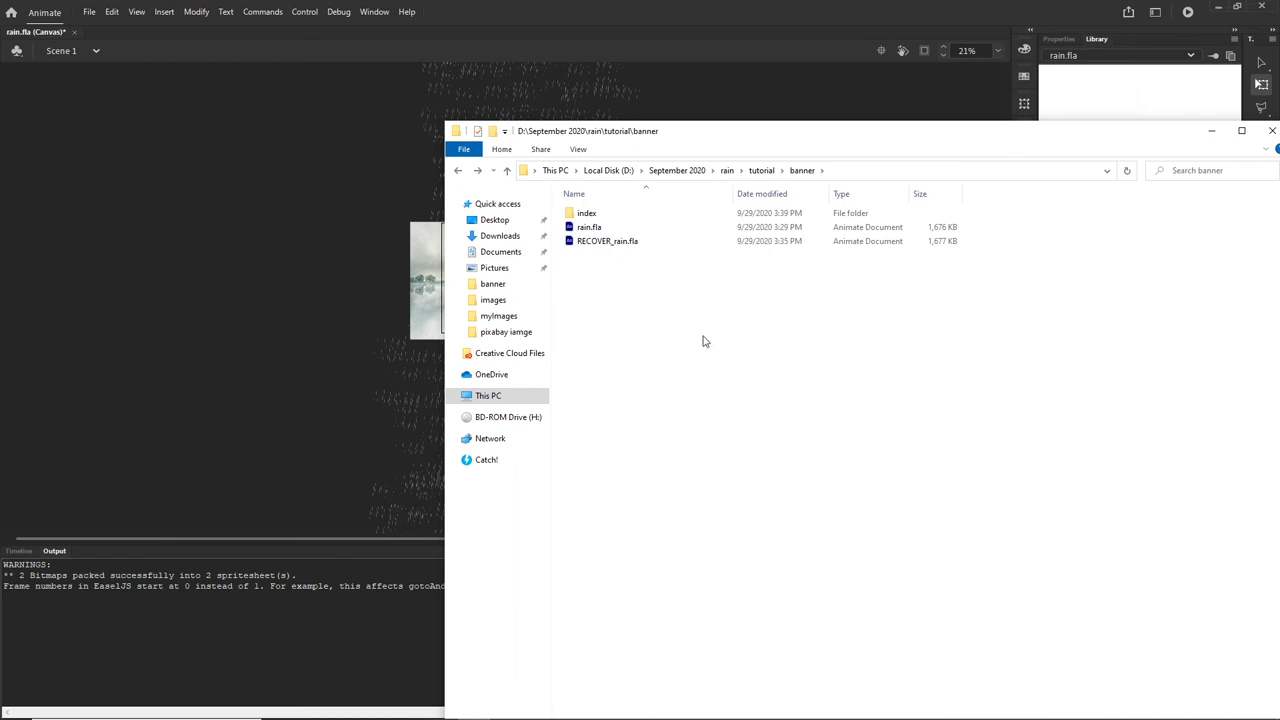
# Compress the index folder into the zip archive index.zip and return to Animate.
pyautogui.click(585, 220)
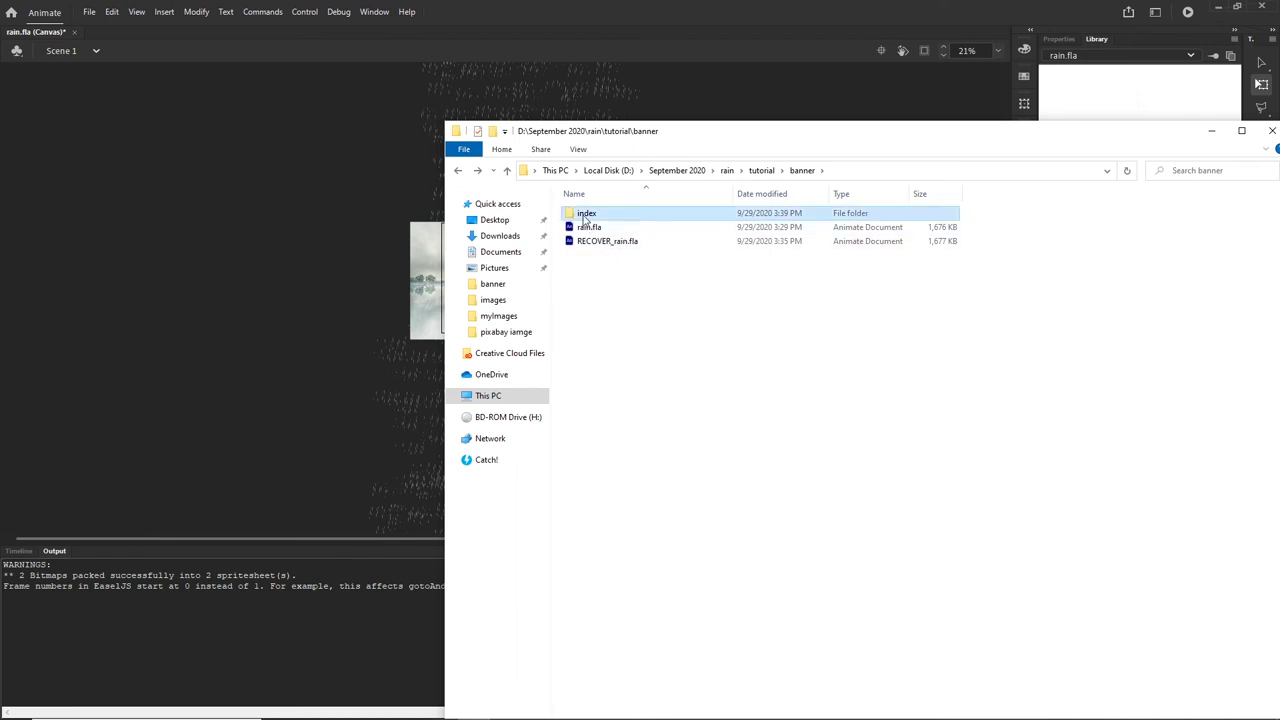
pyautogui.rightClick(584, 216)
pyautogui.moveTo(756, 556)
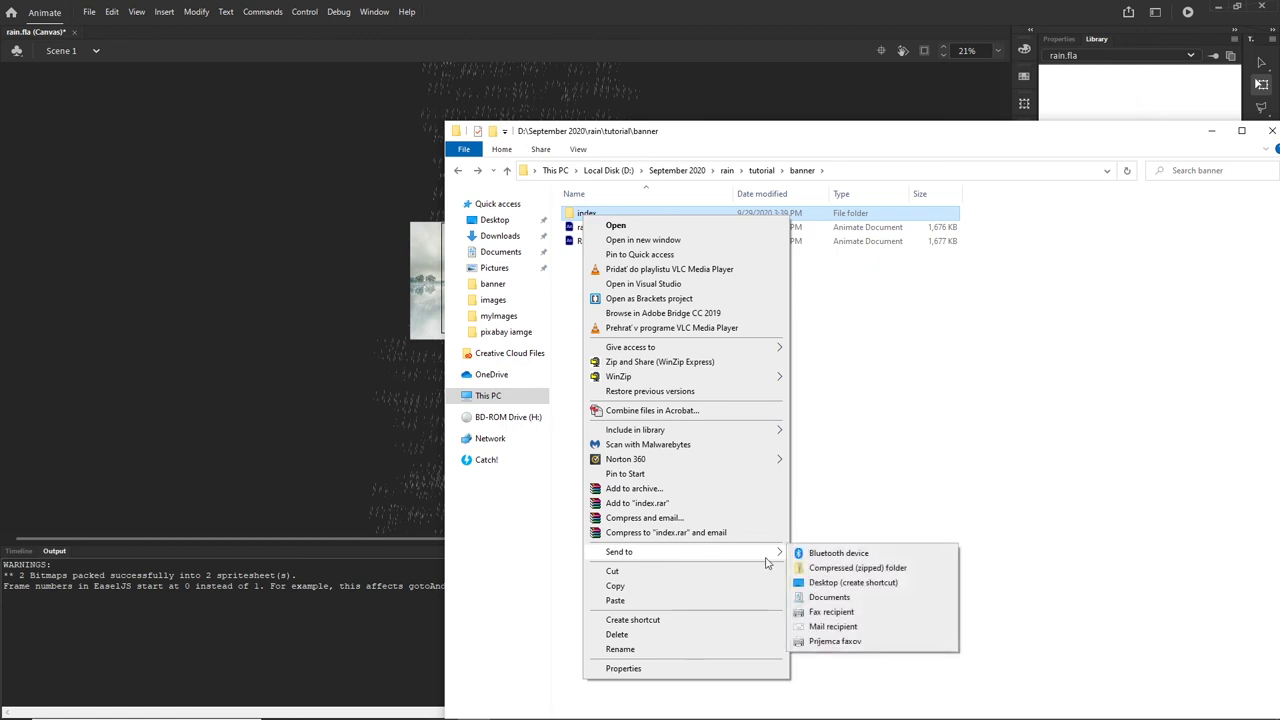
pyautogui.click(830, 568)
pyautogui.press('Return')
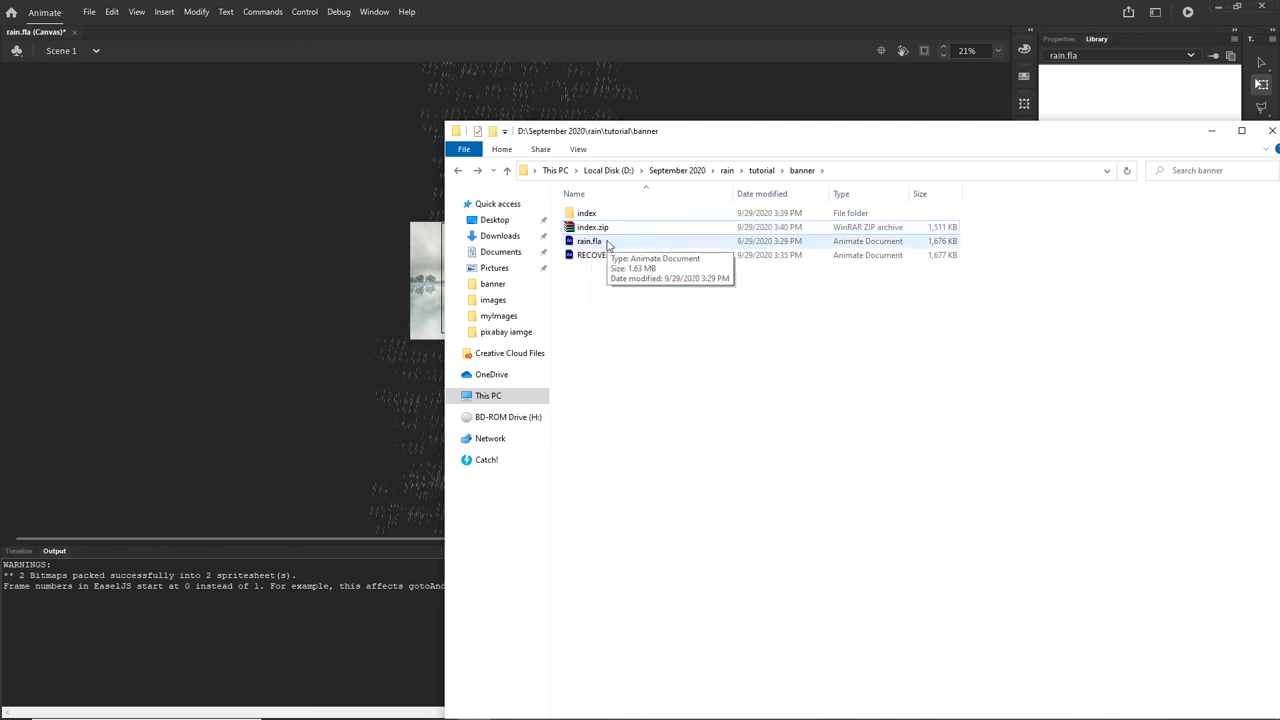
pyautogui.click(1211, 131)
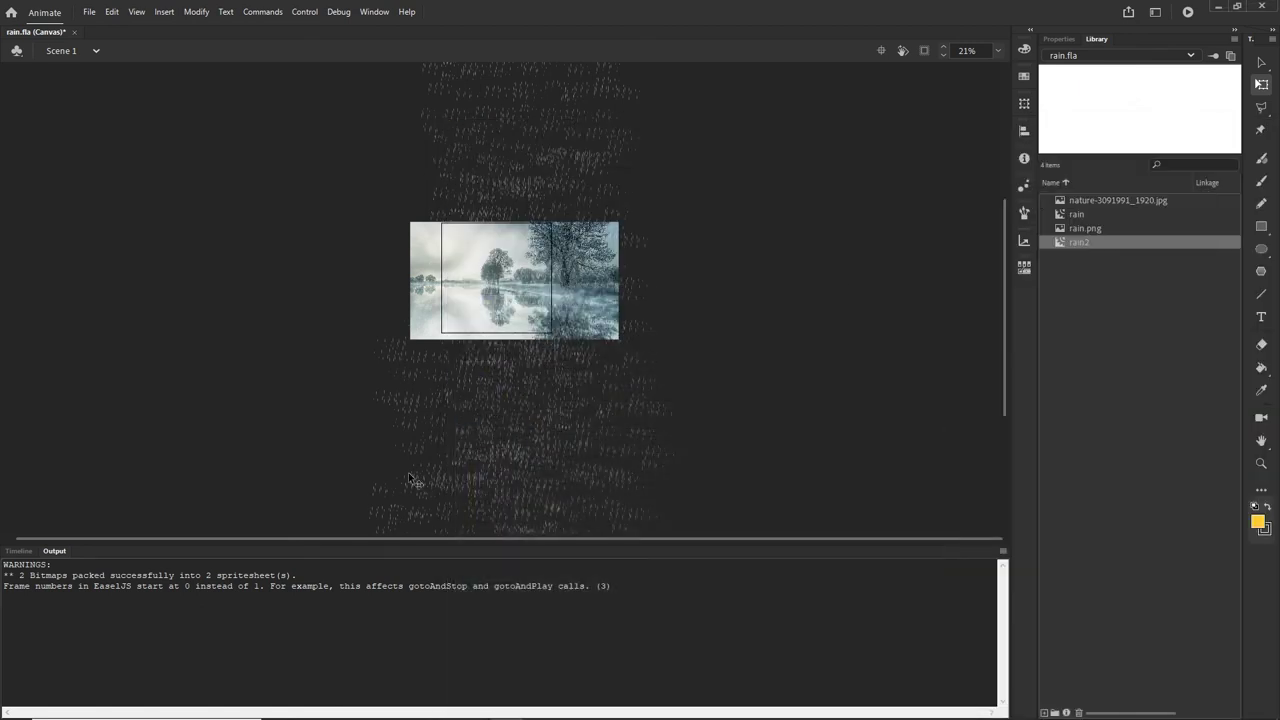